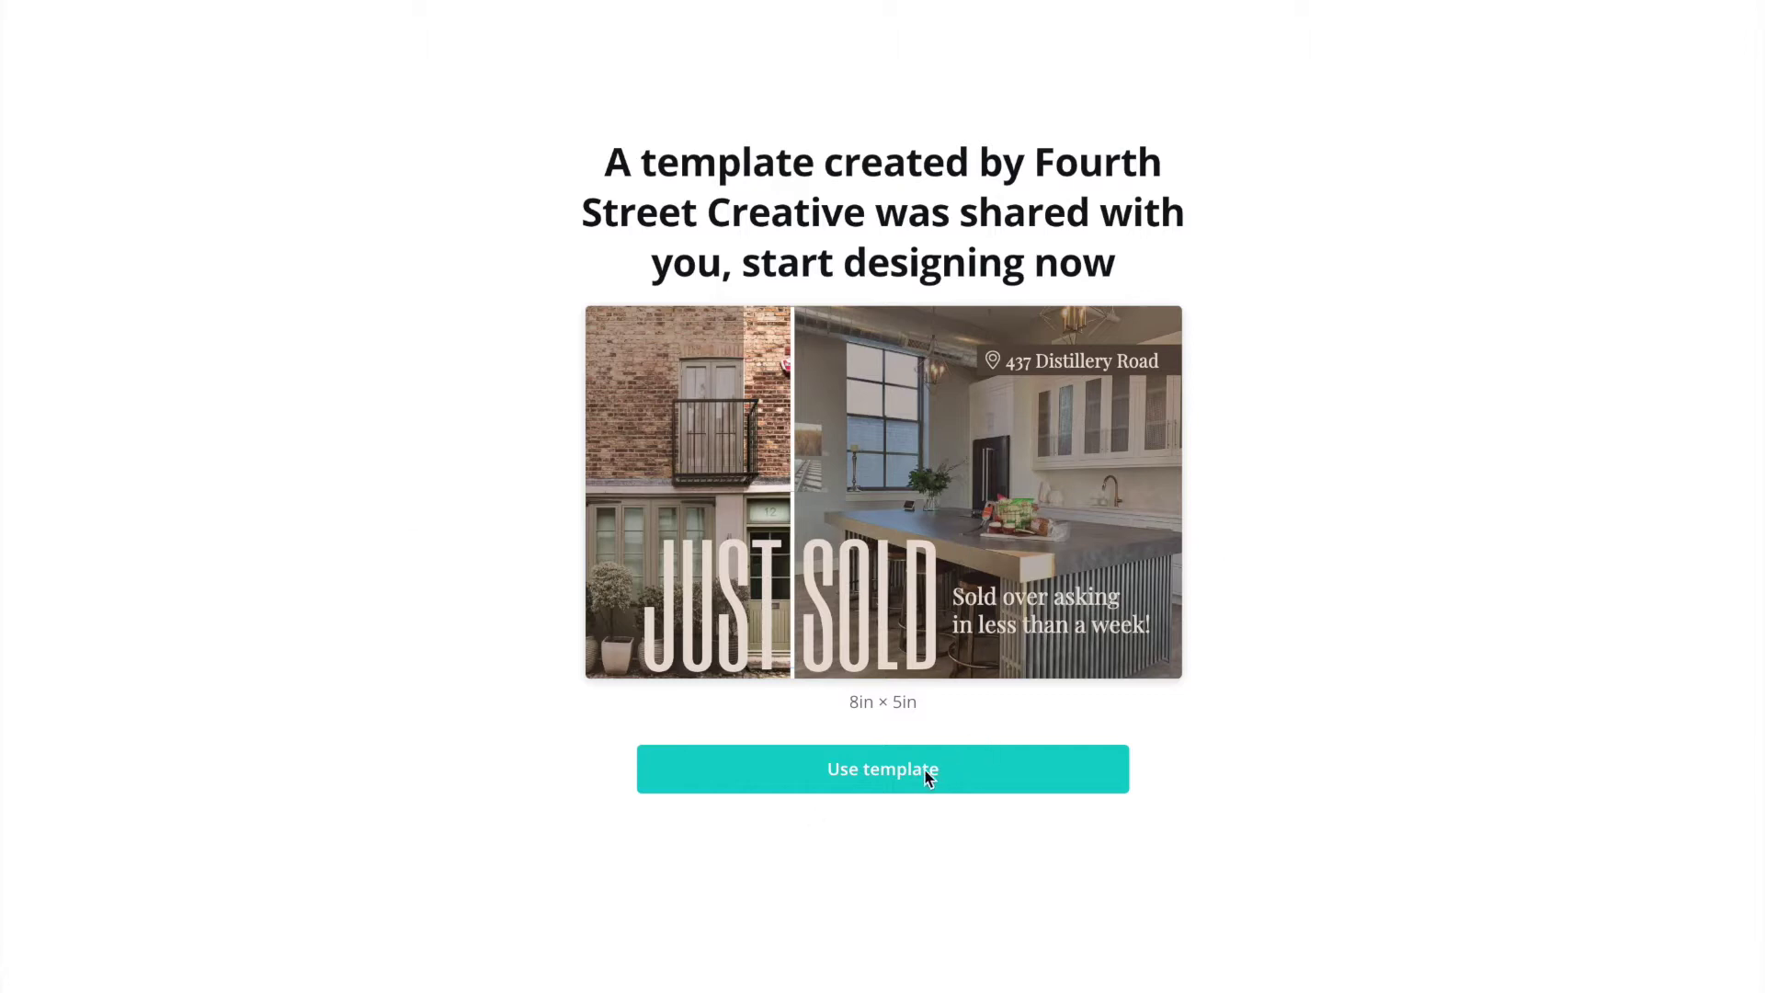
# Start a new design from the shared 8in × 5in Just Sold postcard template and look over its two pages.
pyautogui.click(881, 777)
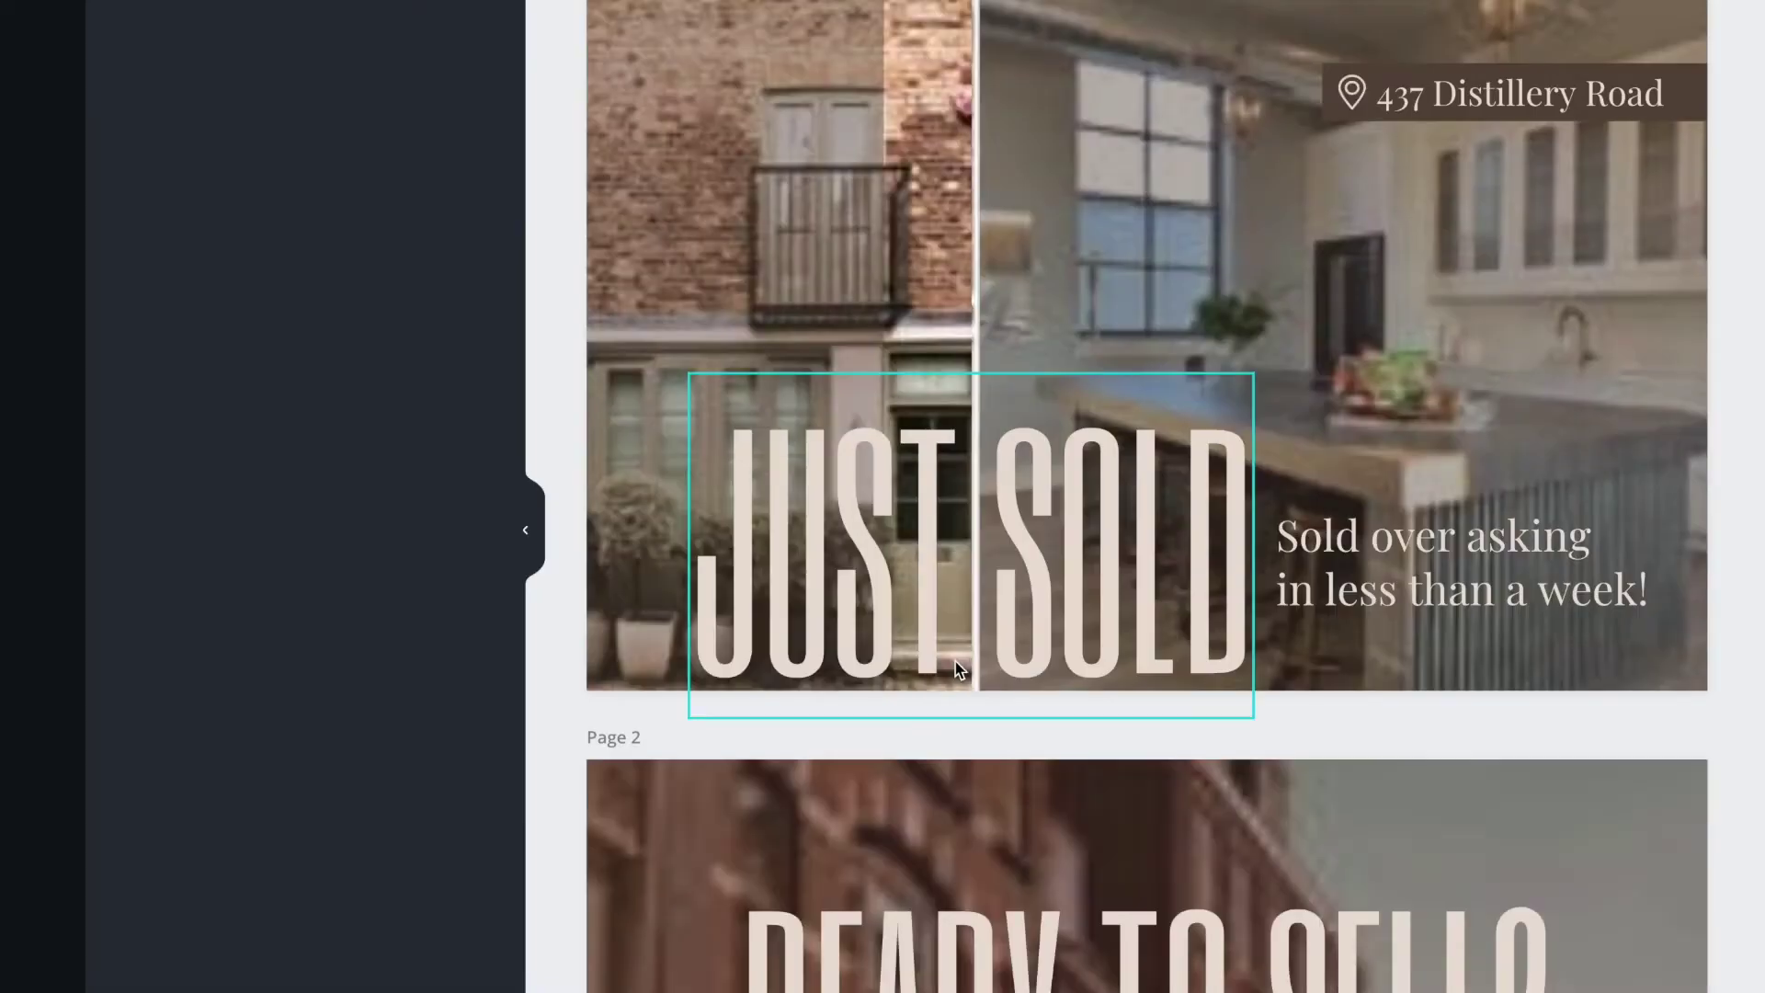
pyautogui.scroll(-1, 964, 666)
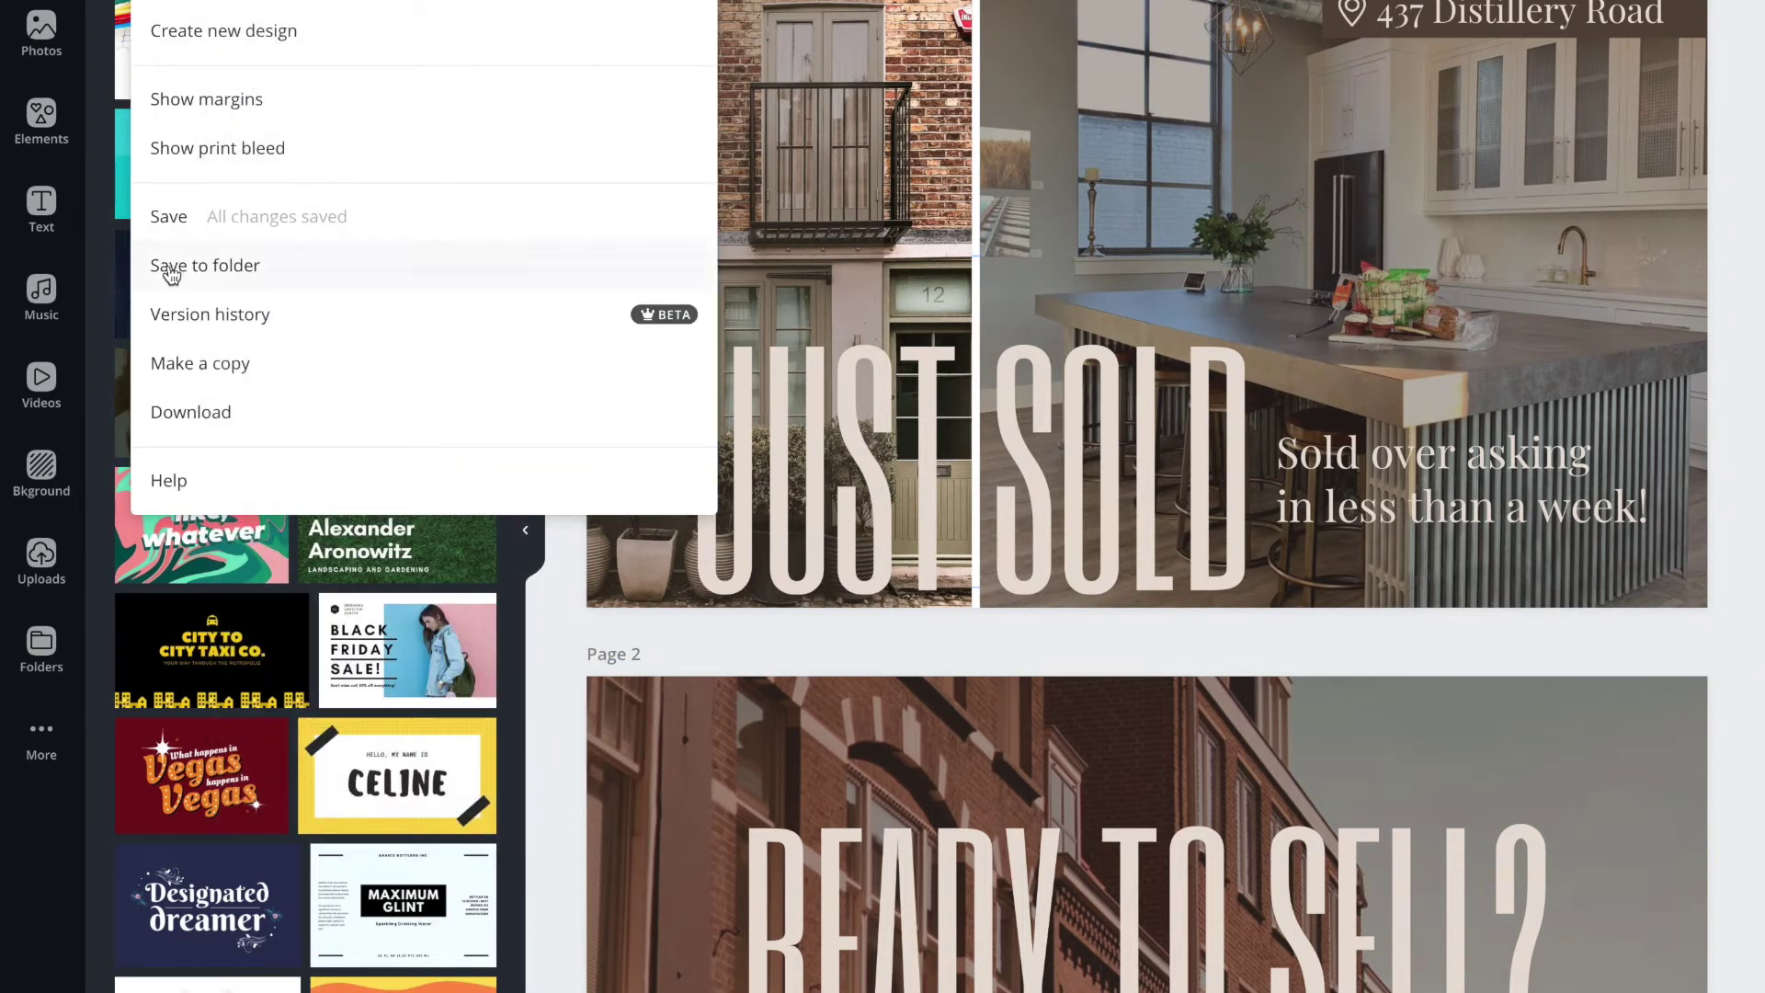
pyautogui.scroll(1, 554, 652)
pyautogui.click(554, 651)
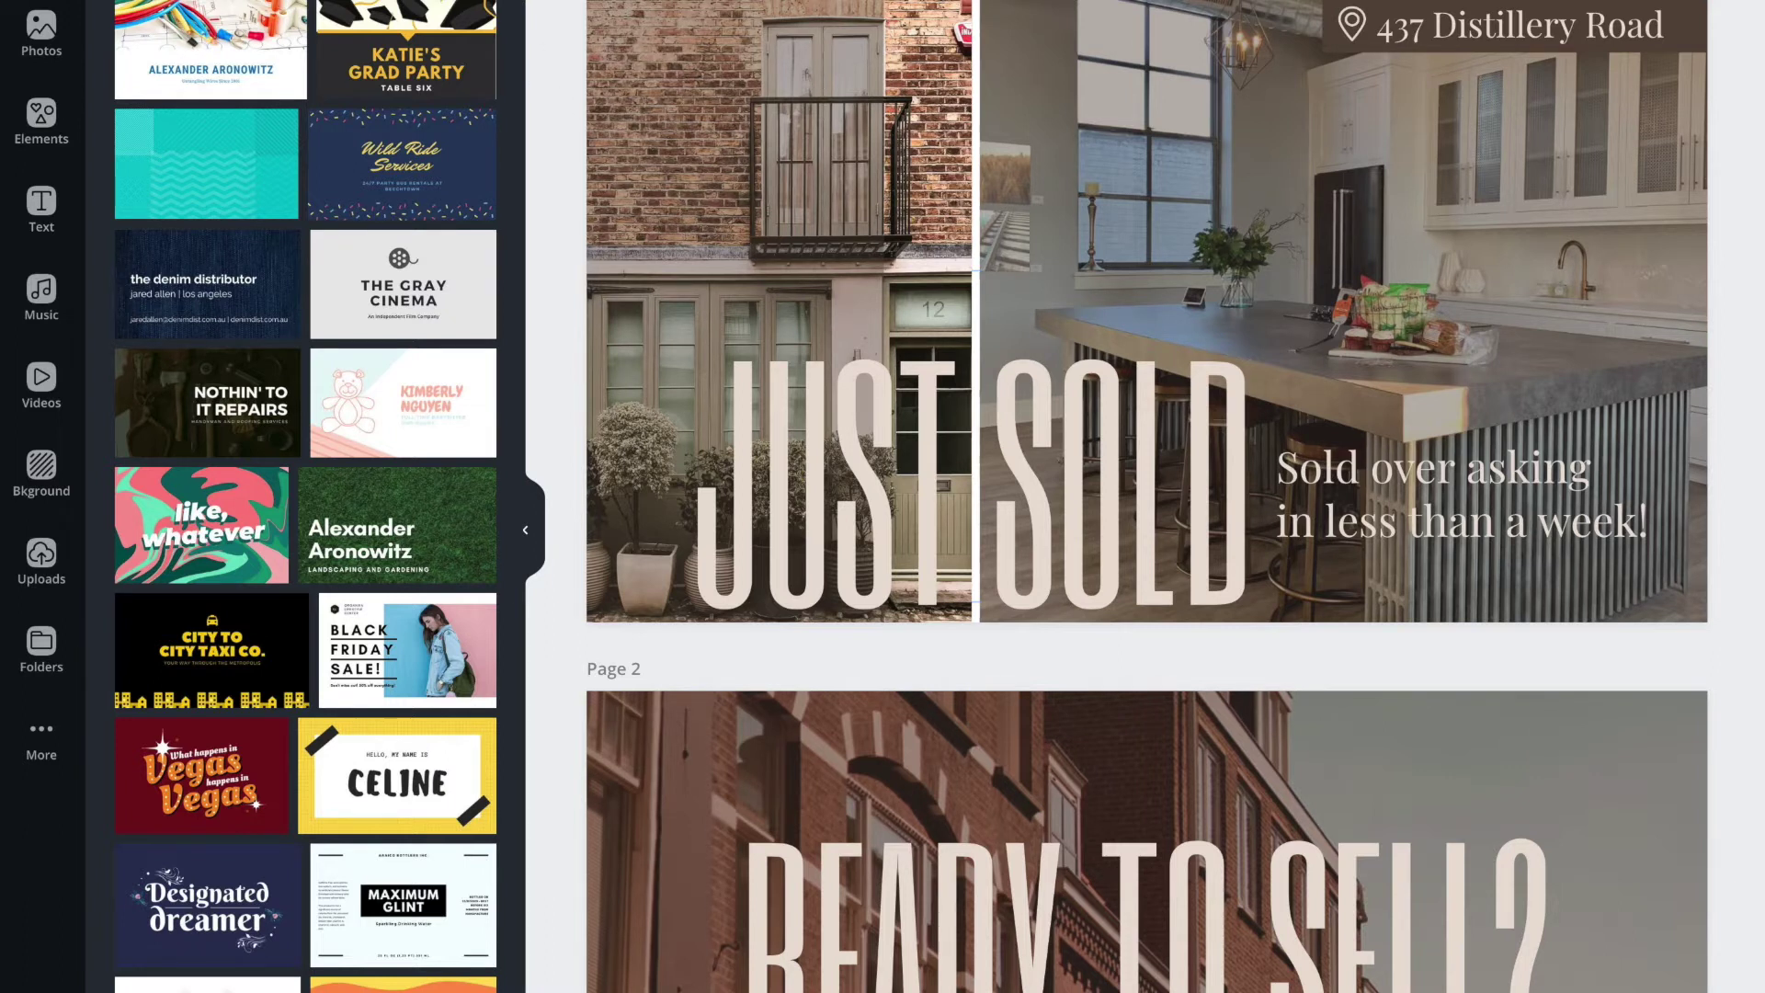
pyautogui.scroll(-1, 553, 88)
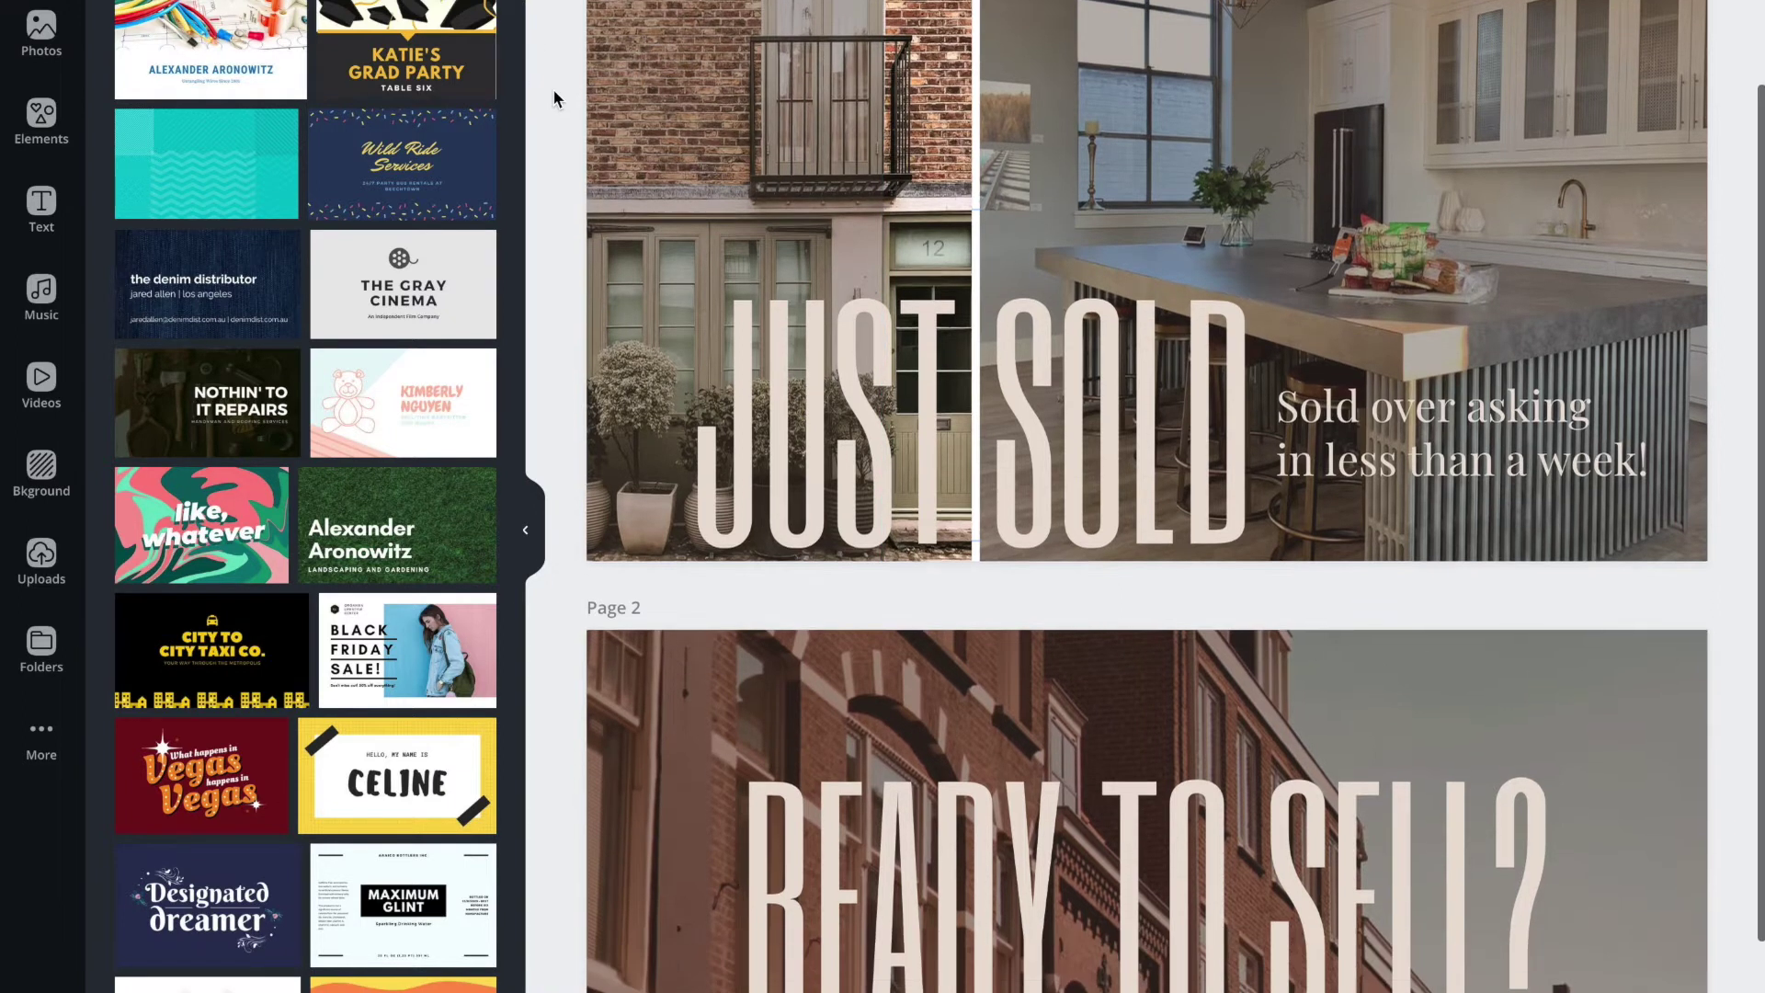
pyautogui.scroll(-1, 559, 92)
pyautogui.scroll(3, 571, 90)
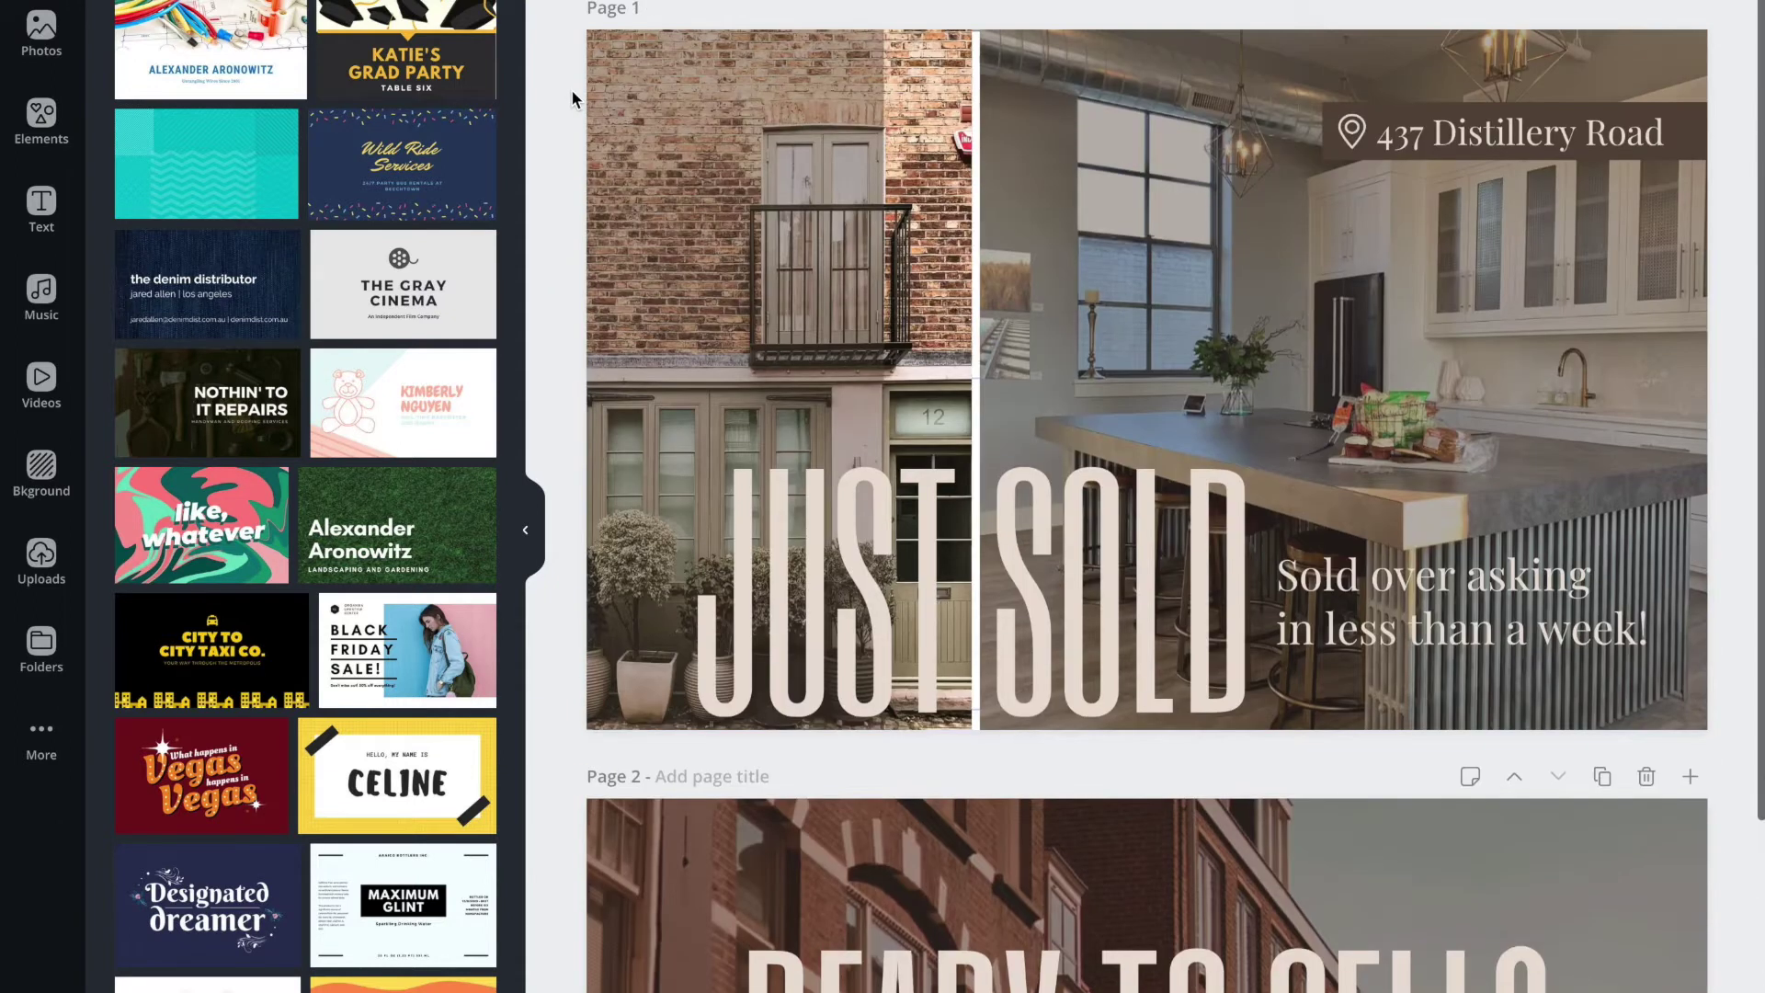
# Browse the uploaded images for a photo to replace the brick house picture on page 1.
pyautogui.click(770, 138)
pyautogui.moveTo(883, 372); pyautogui.dragTo(972, 369)
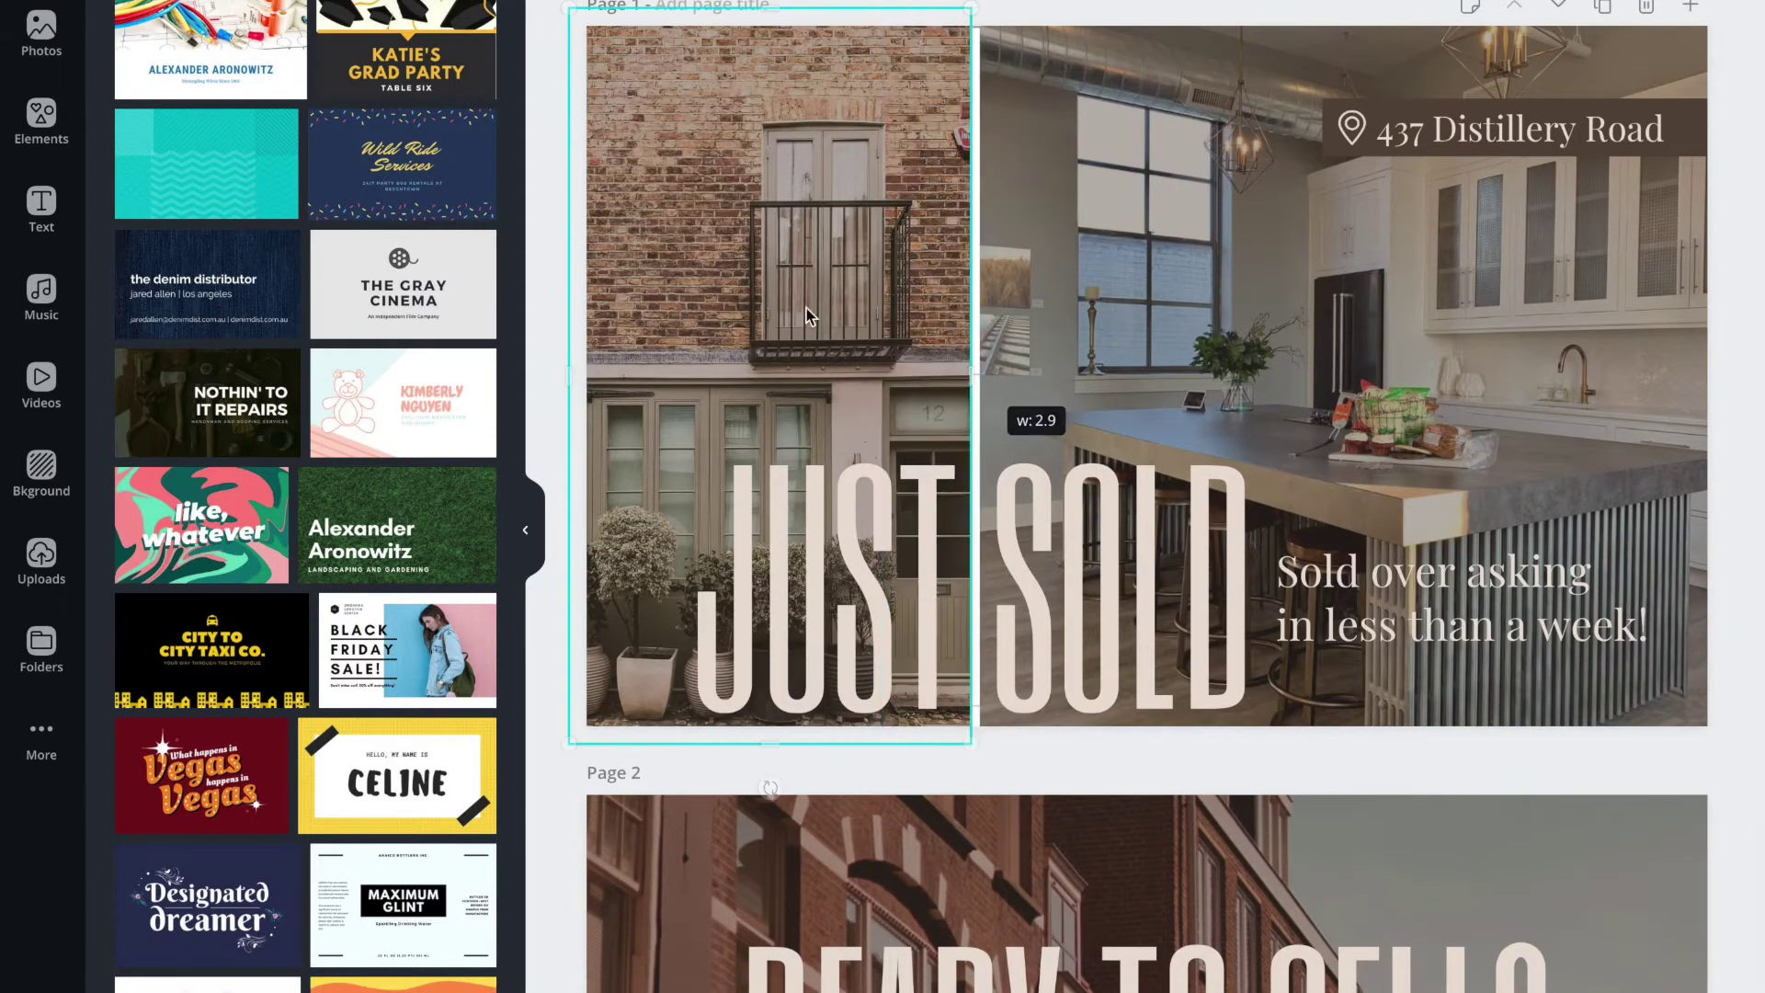
pyautogui.click(39, 563)
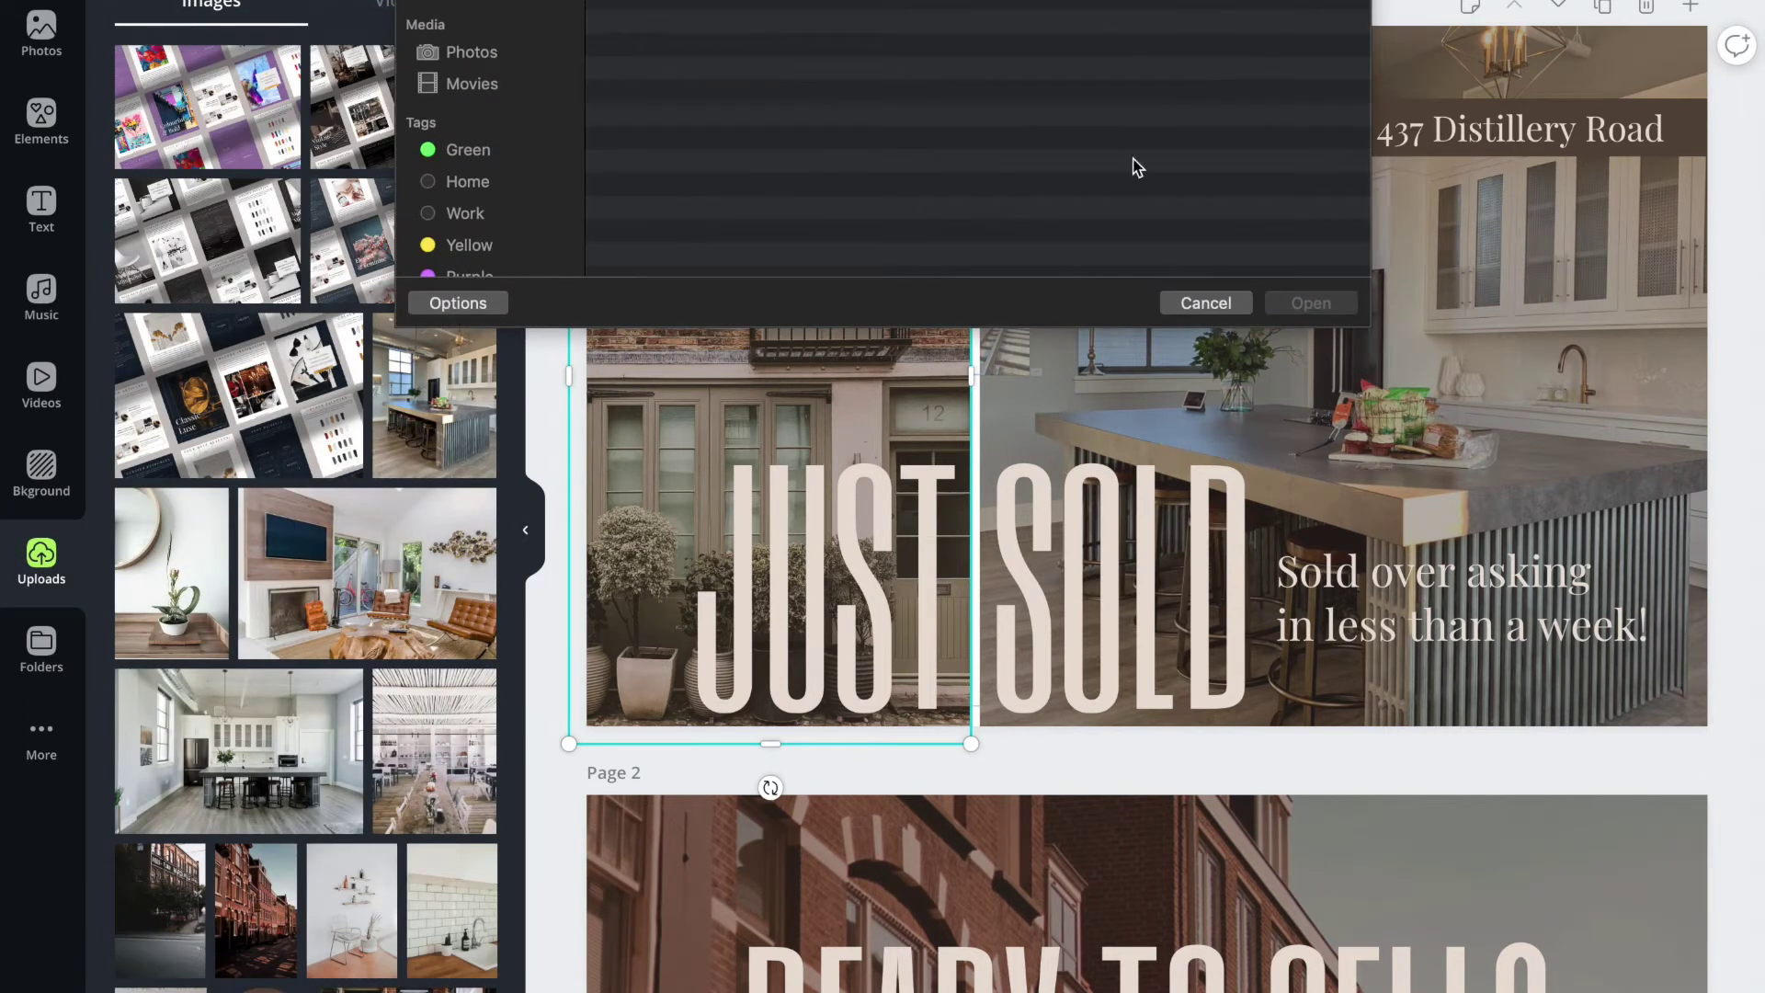
pyautogui.press('Escape')
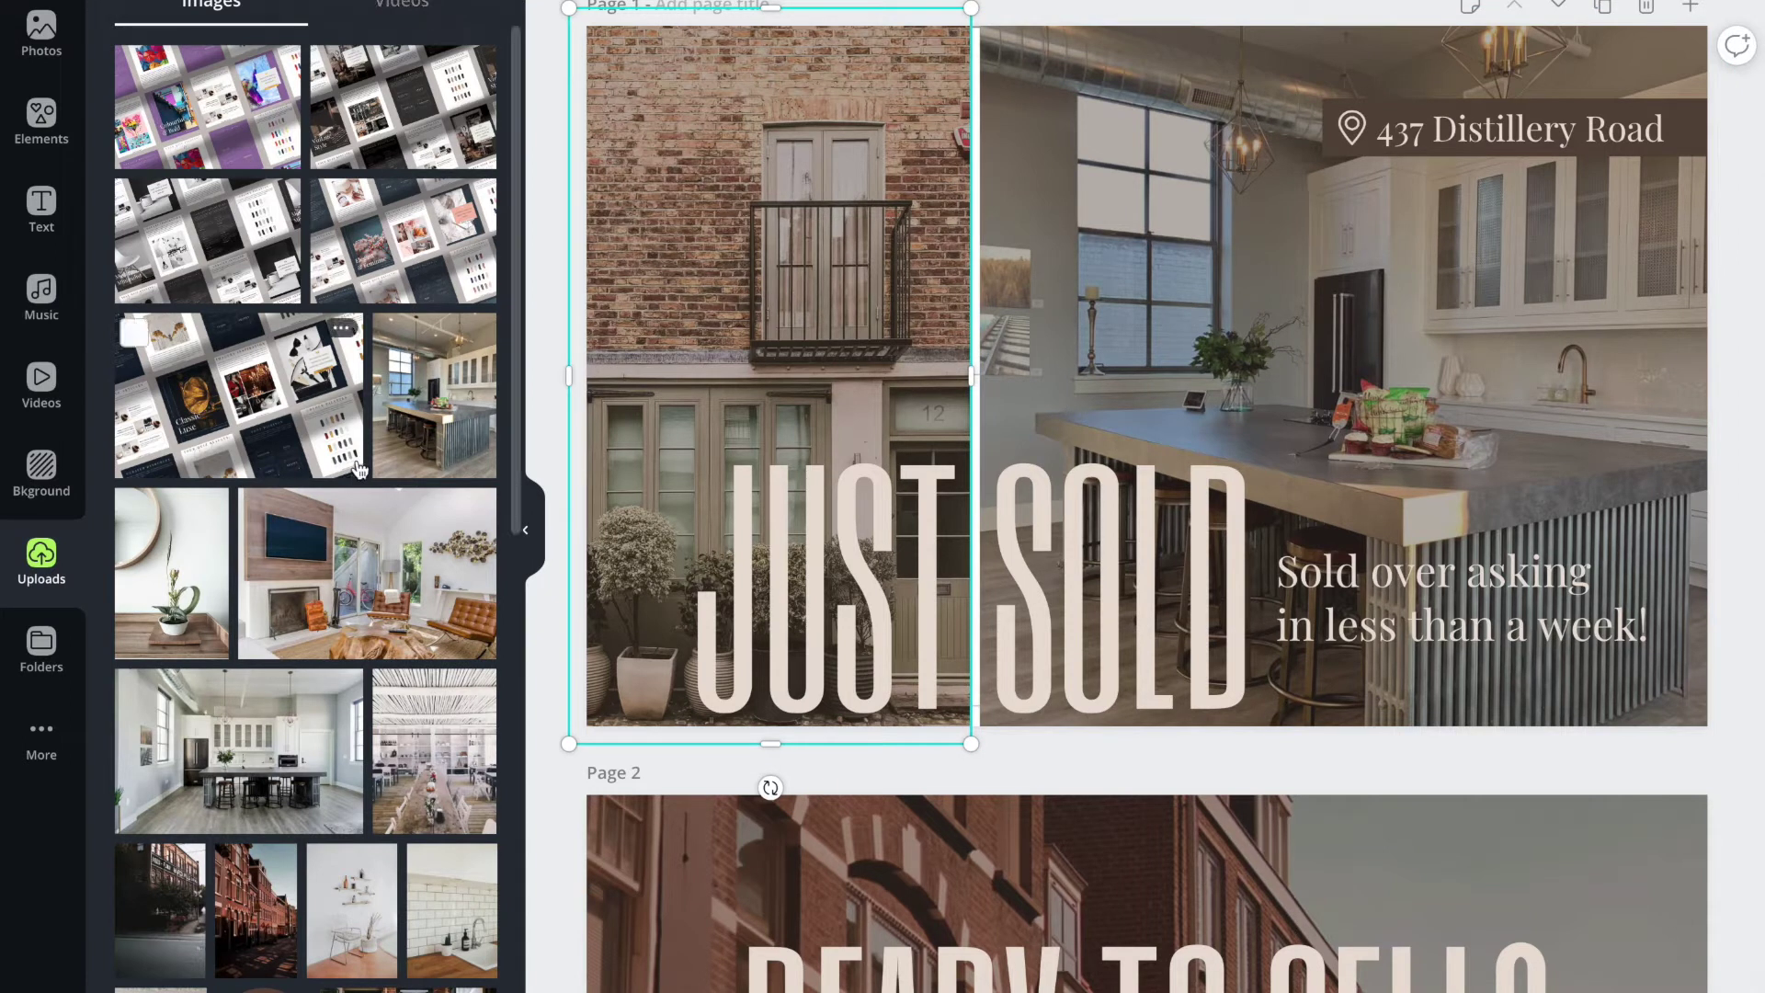
pyautogui.scroll(-6, 366, 371)
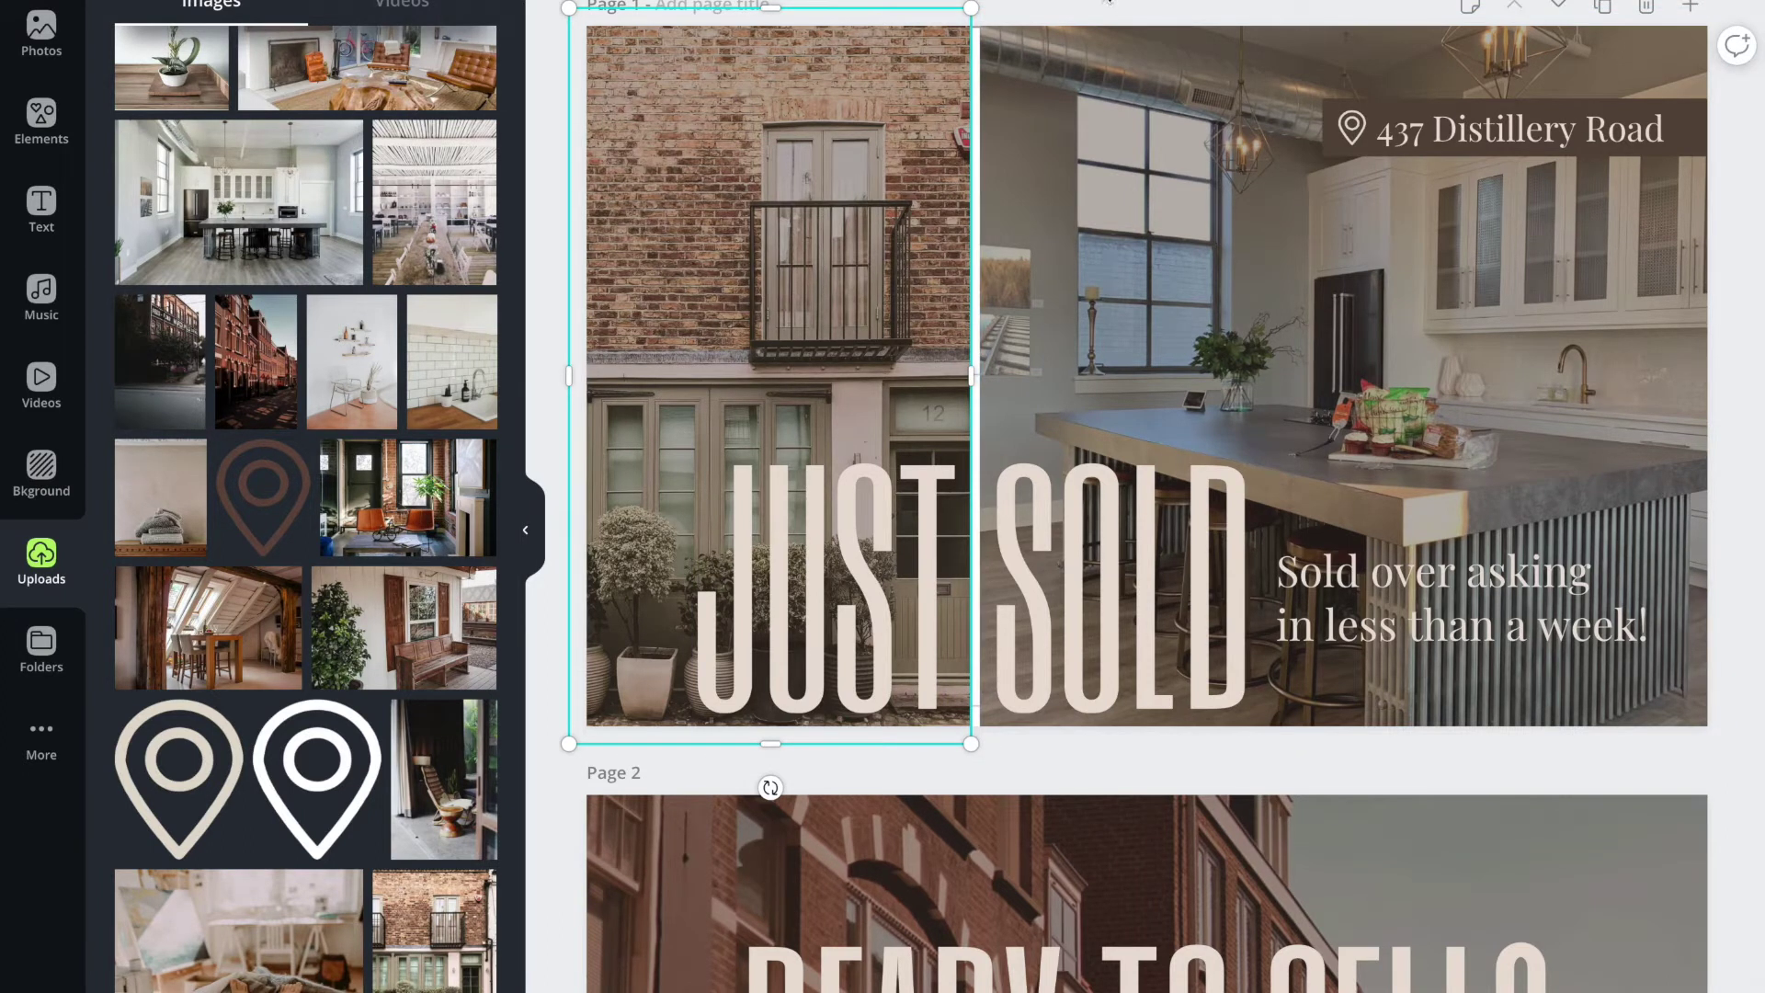
pyautogui.moveTo(947, 375); pyautogui.dragTo(991, 382)
pyautogui.click(980, 372)
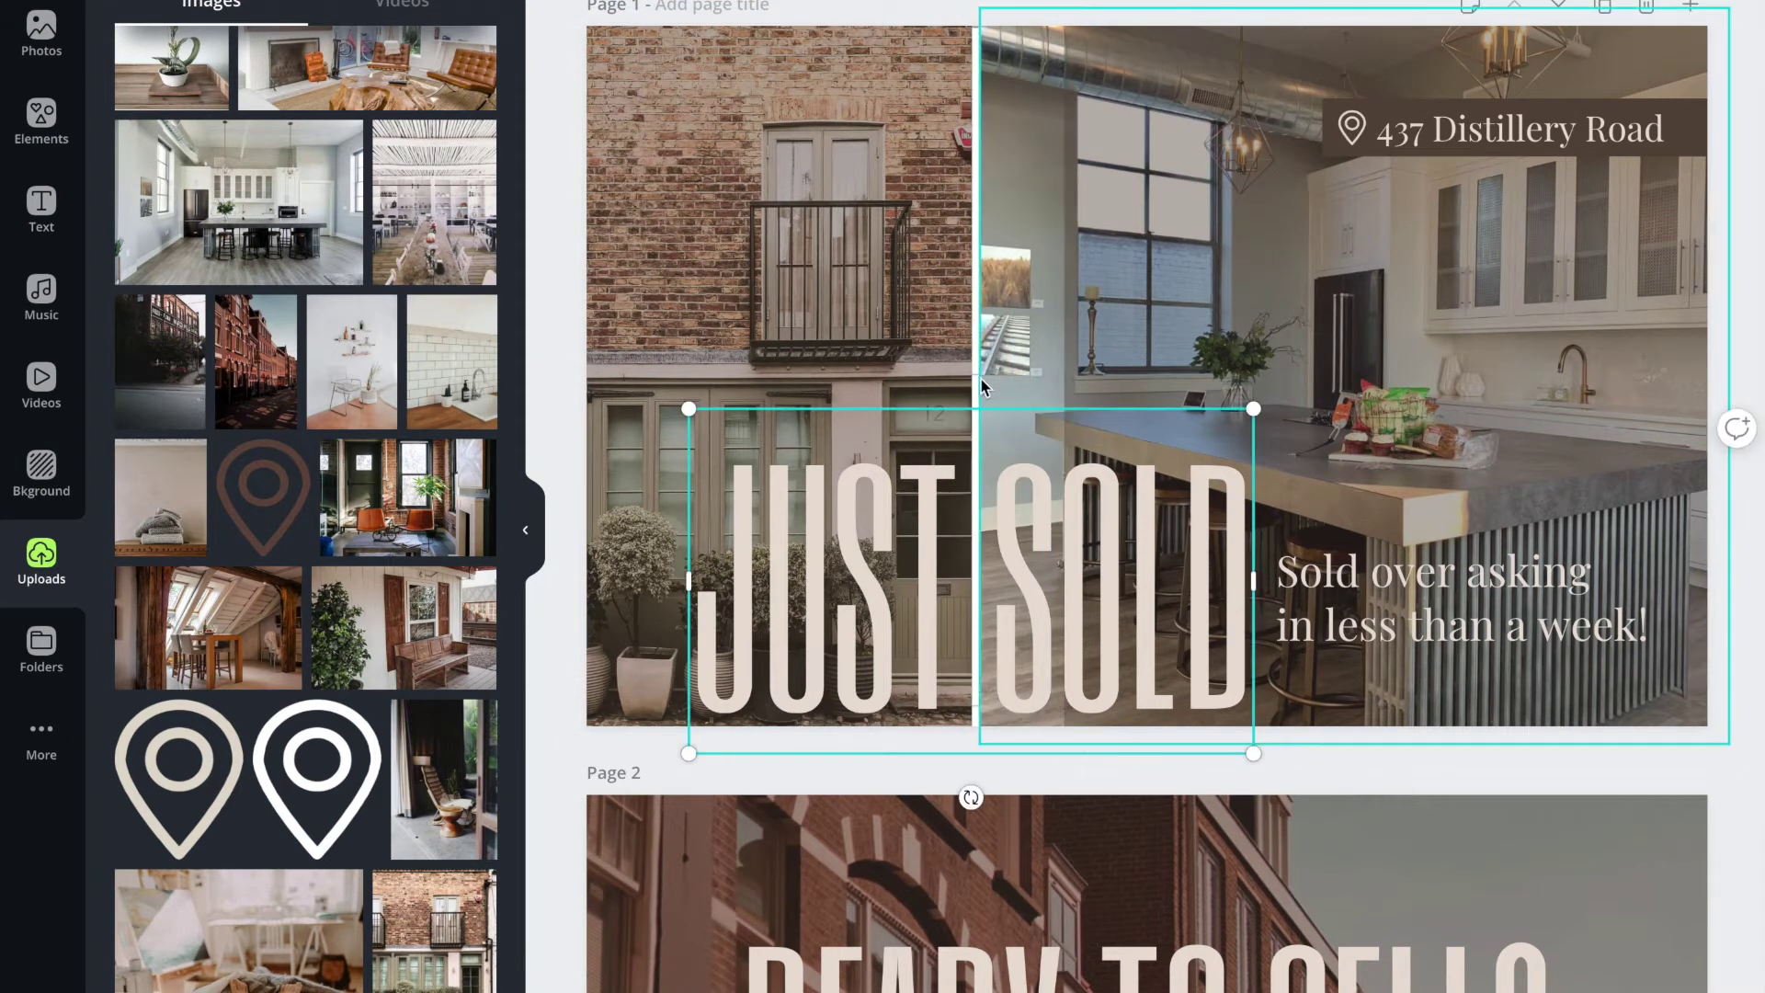
pyautogui.click(1127, 316)
pyautogui.moveTo(1064, 380); pyautogui.dragTo(980, 381)
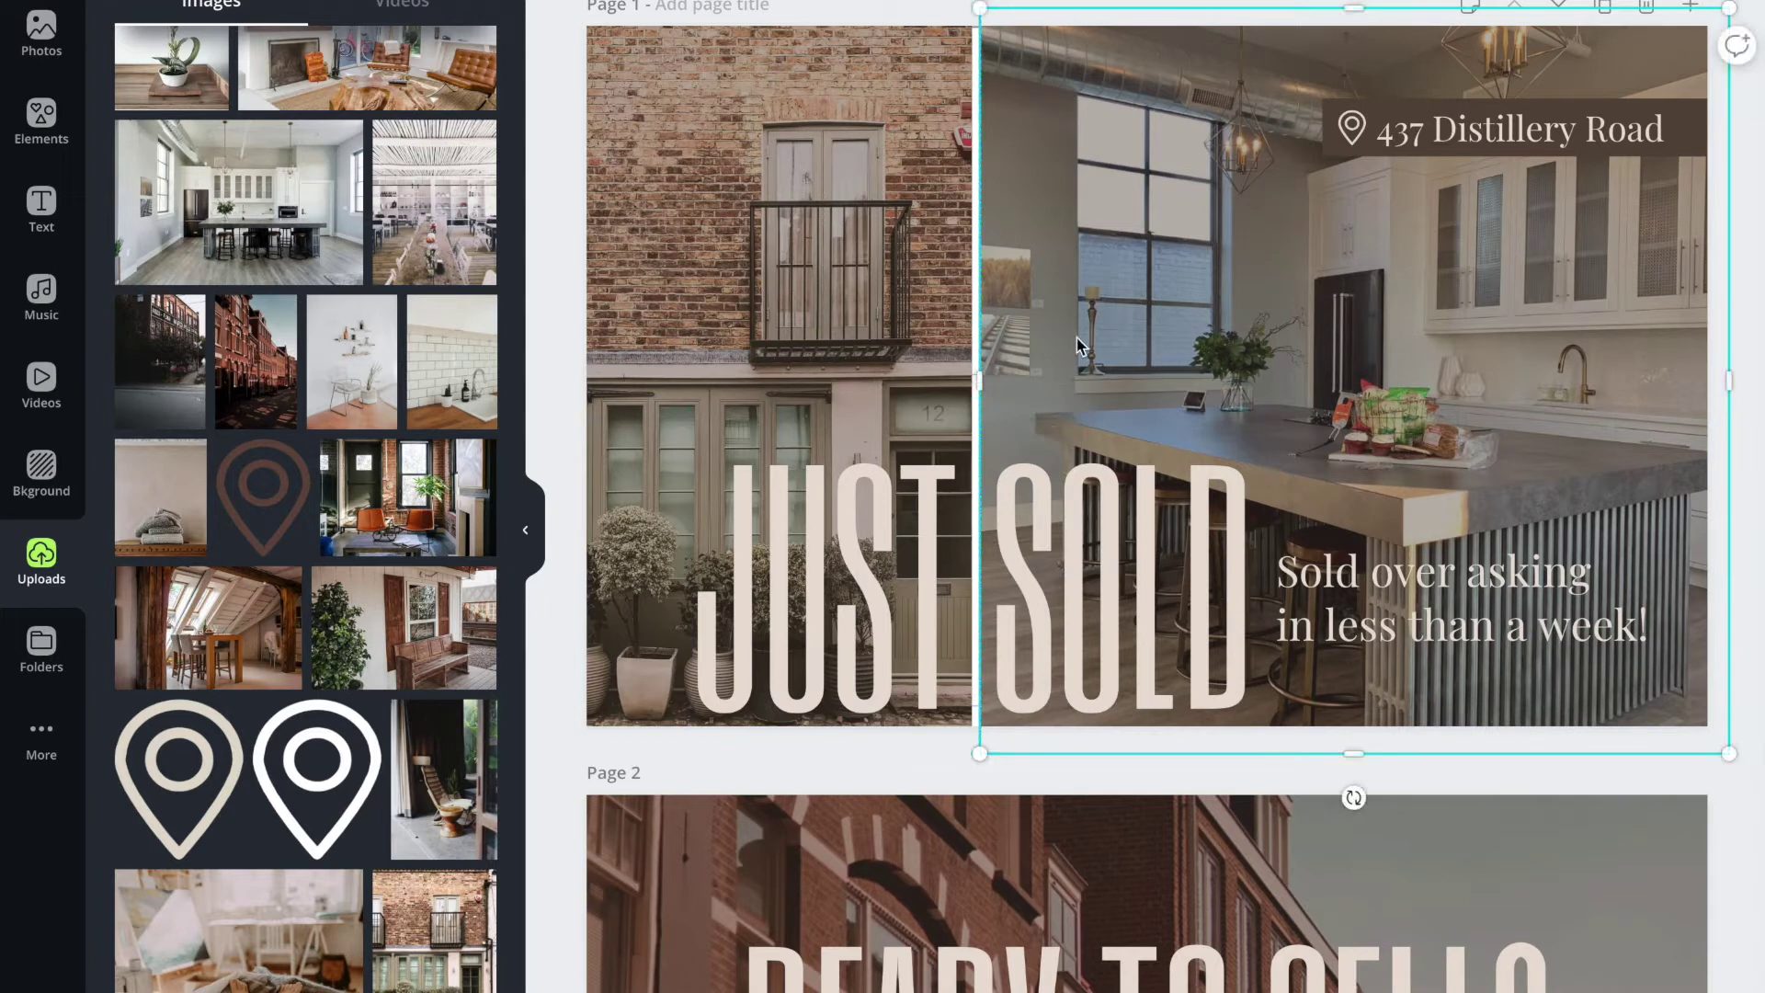
# Narrow the brown overlay over page 1's brick house photo and replace that photo with the uploaded red-brick street image.
pyautogui.click(938, 210)
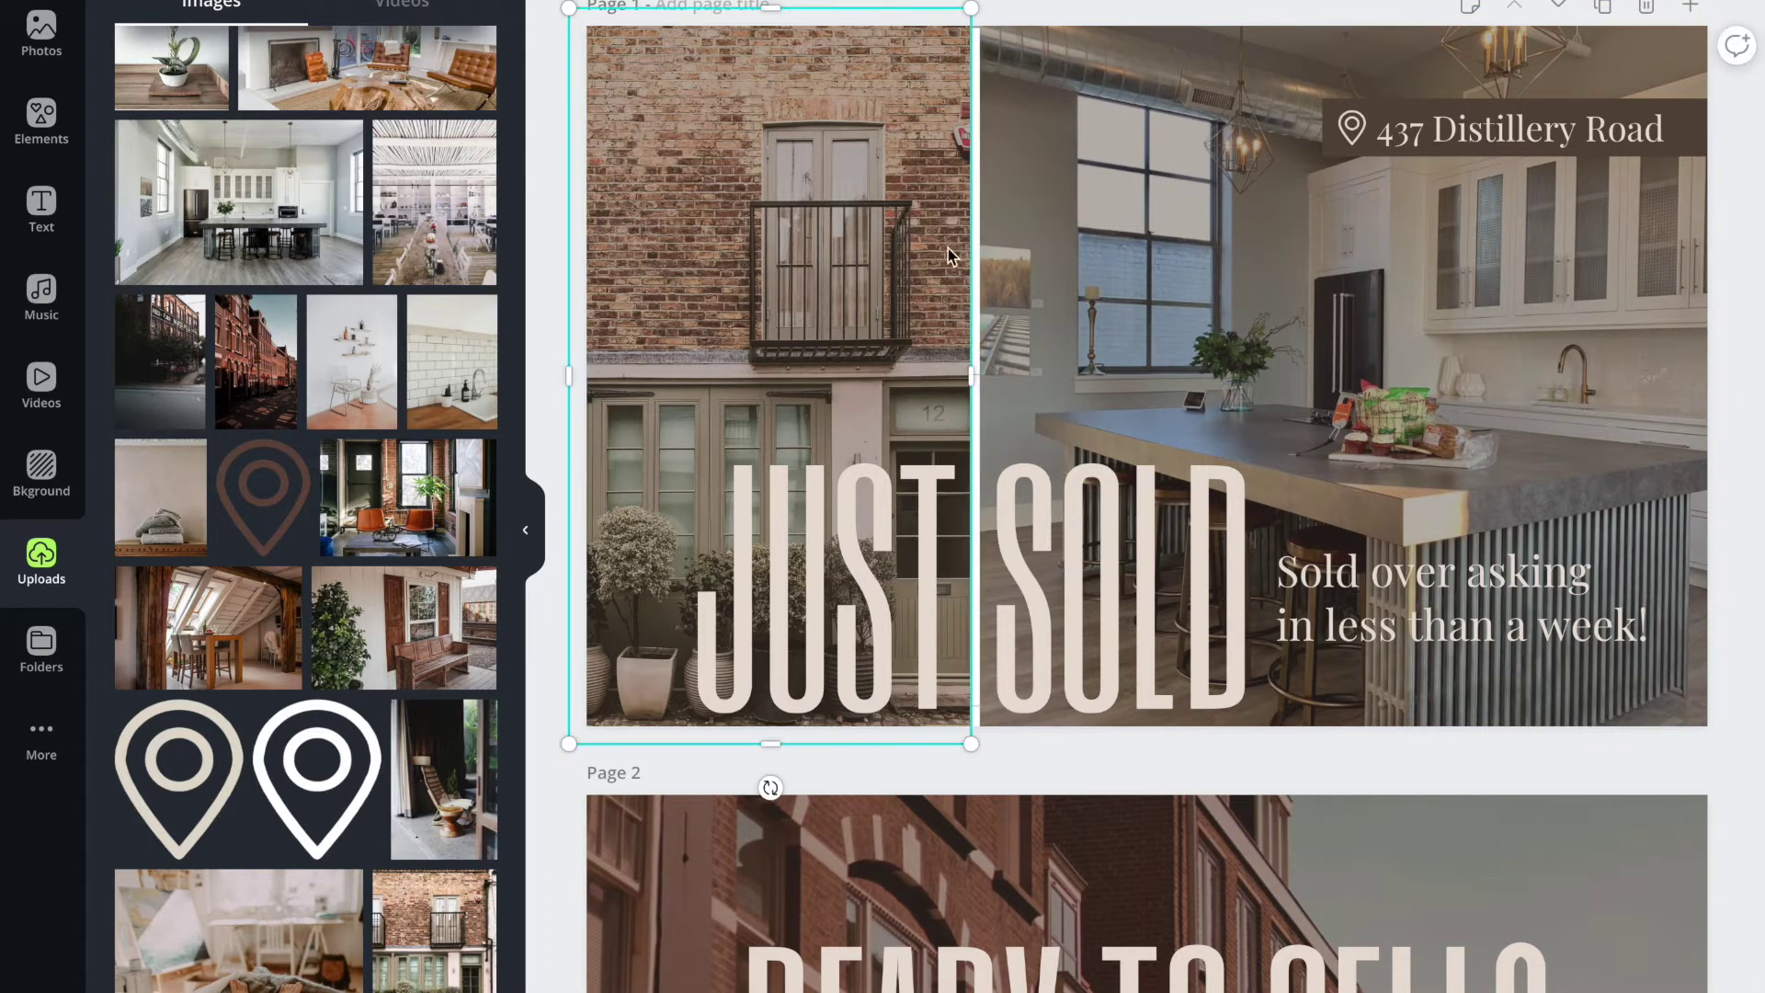
pyautogui.moveTo(977, 376); pyautogui.dragTo(862, 377)
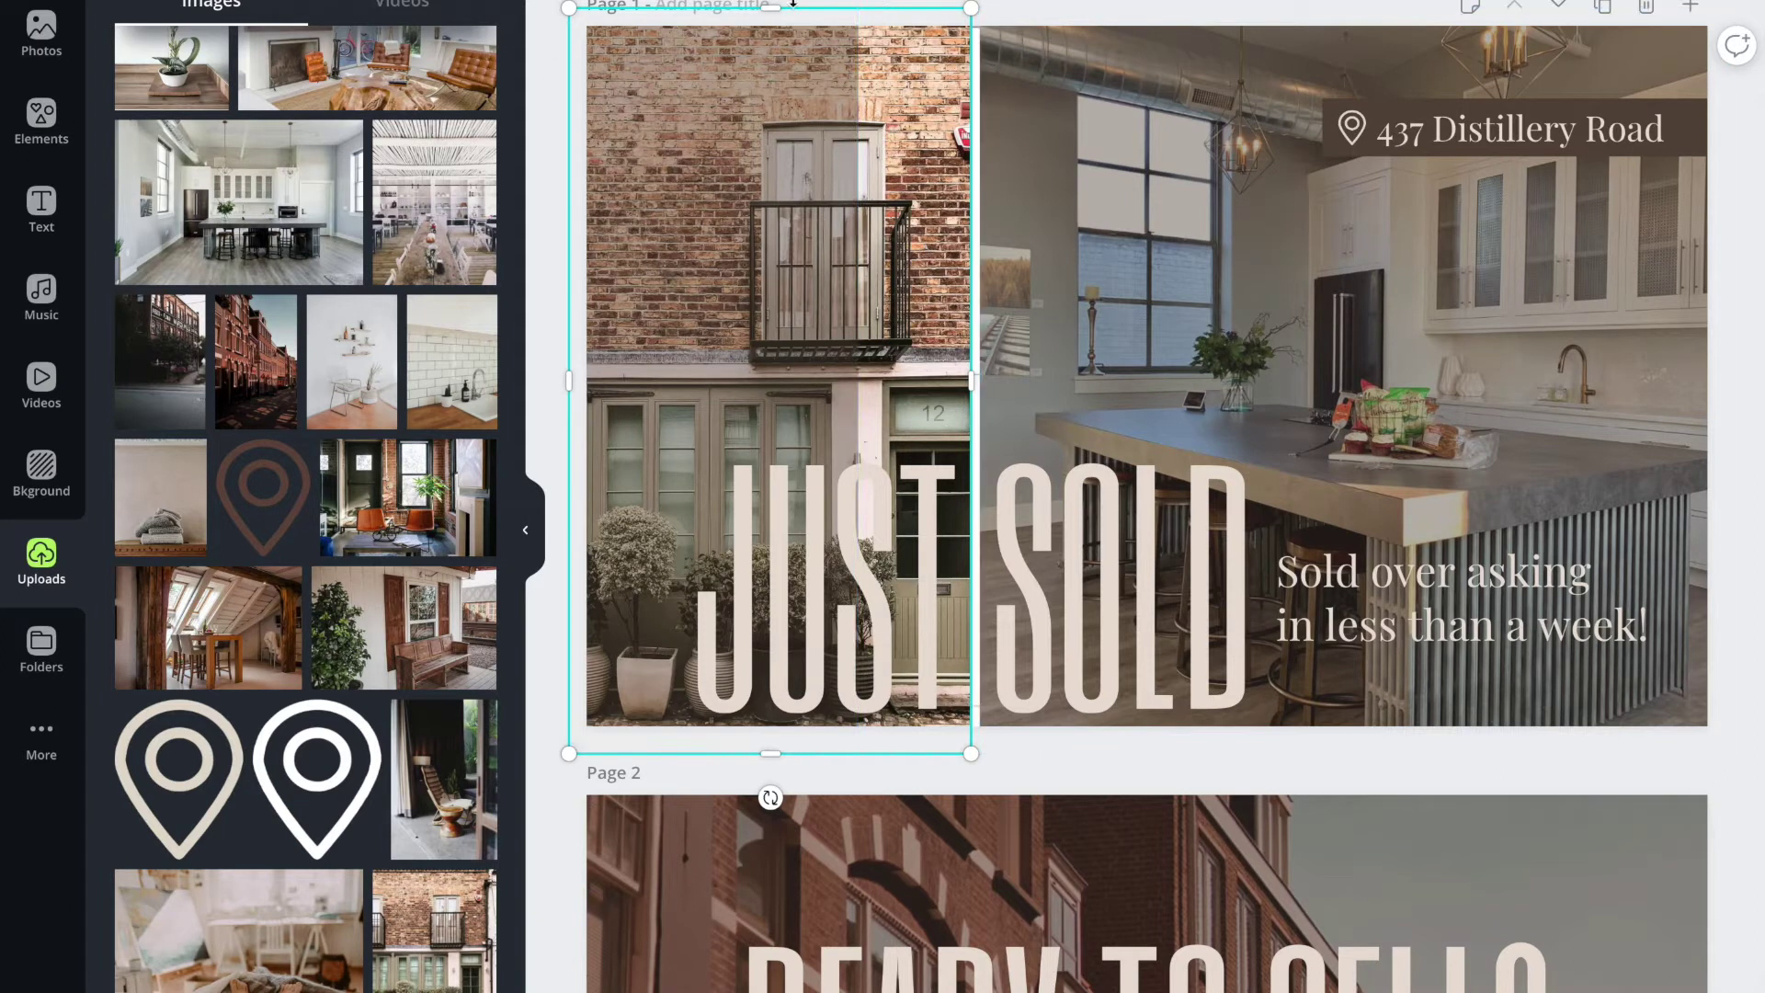
pyautogui.moveTo(262, 385); pyautogui.dragTo(896, 318)
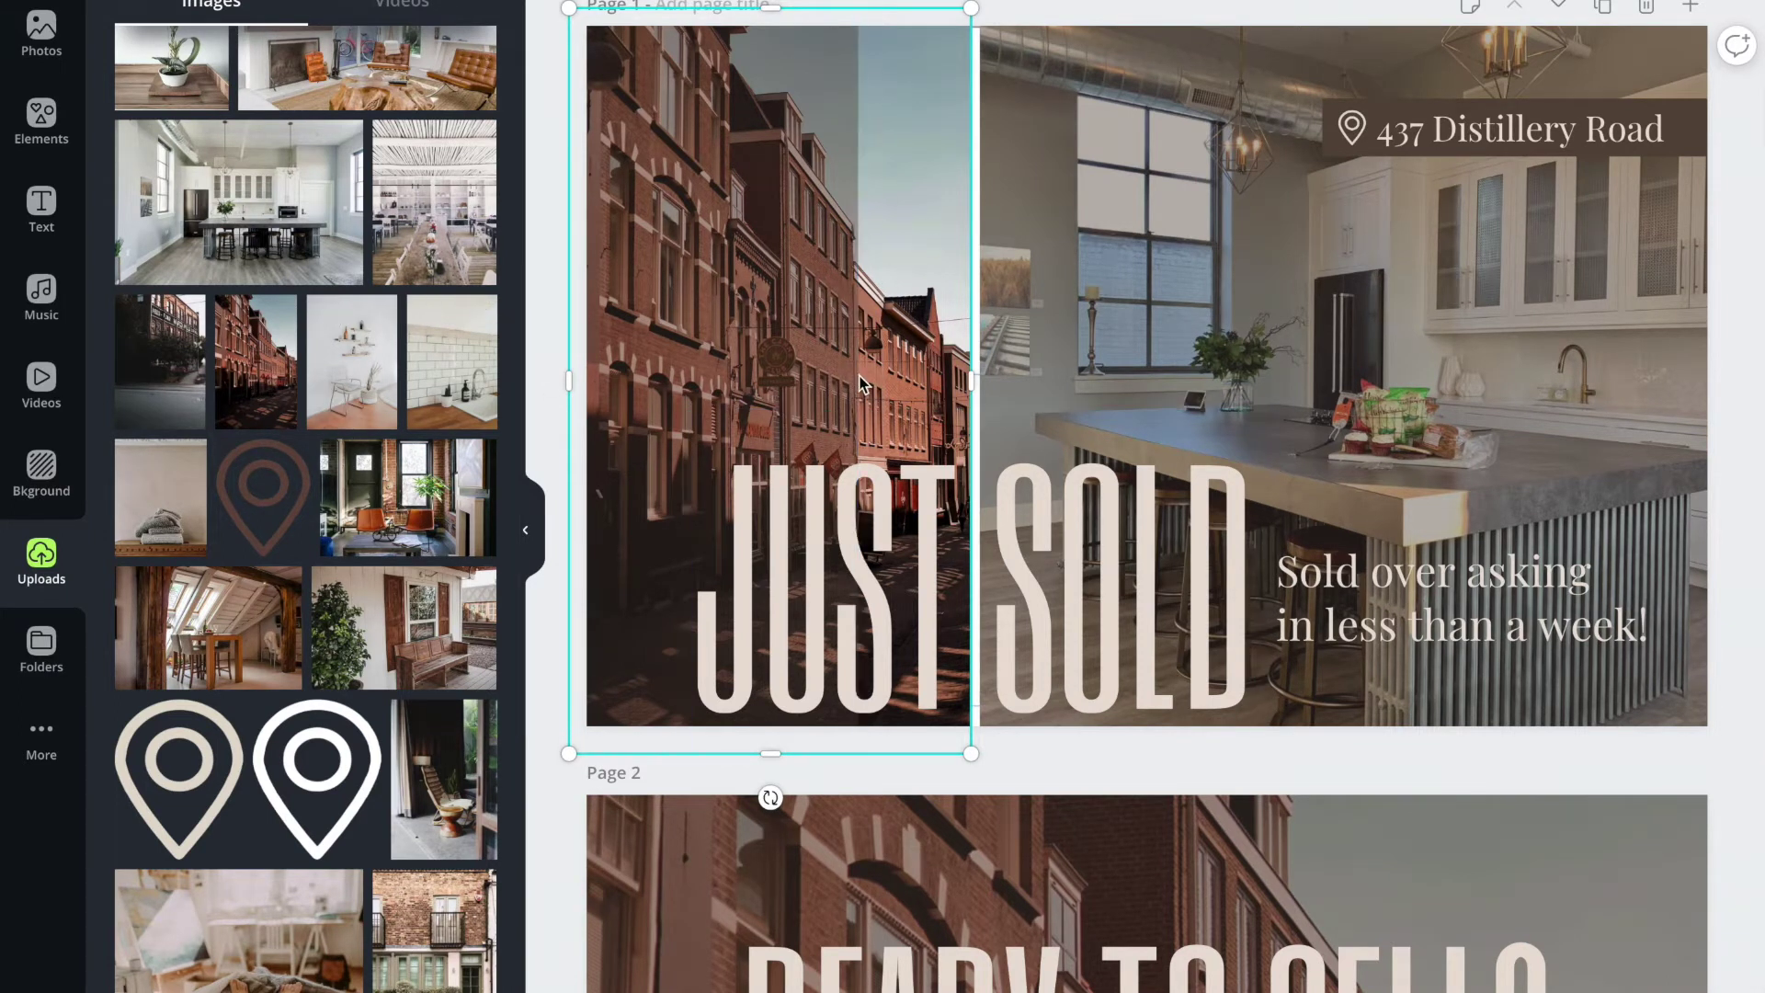
pyautogui.hotkey('ctrl', 'z')
pyautogui.moveTo(256, 361); pyautogui.dragTo(886, 321)
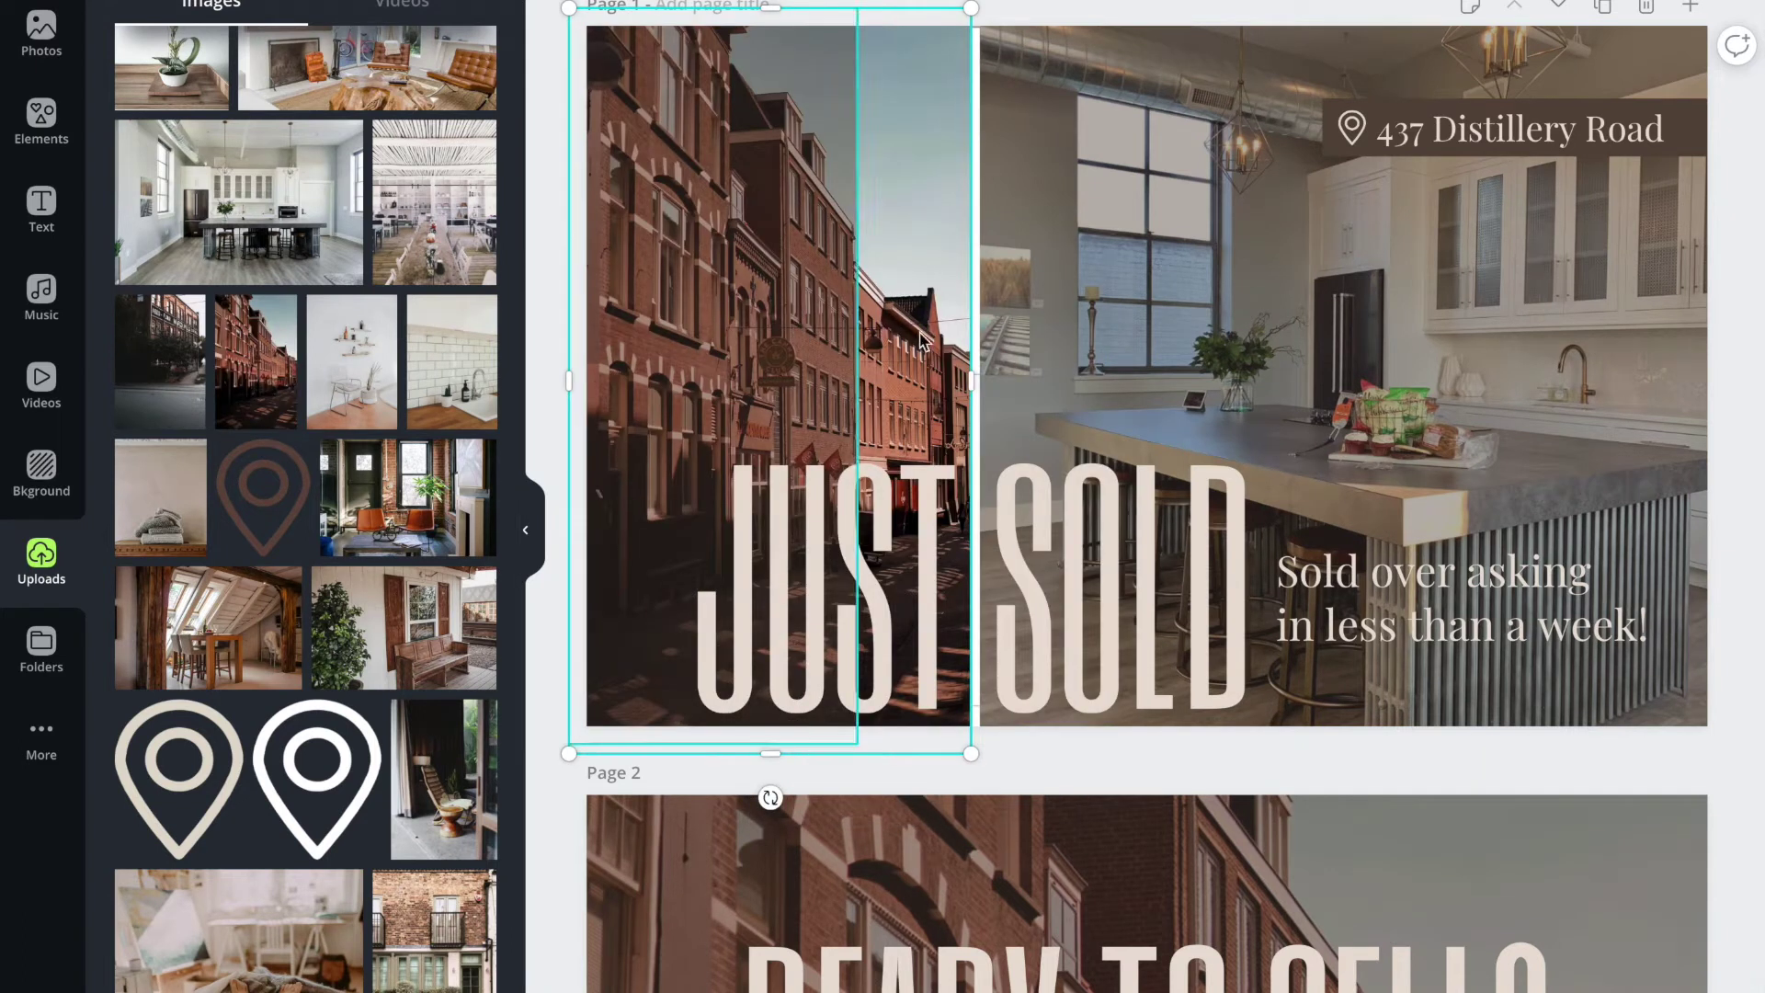
# Shift the street photo slightly left within its frame and stretch the brown overlay back across the whole photo.
pyautogui.doubleClick(904, 248)
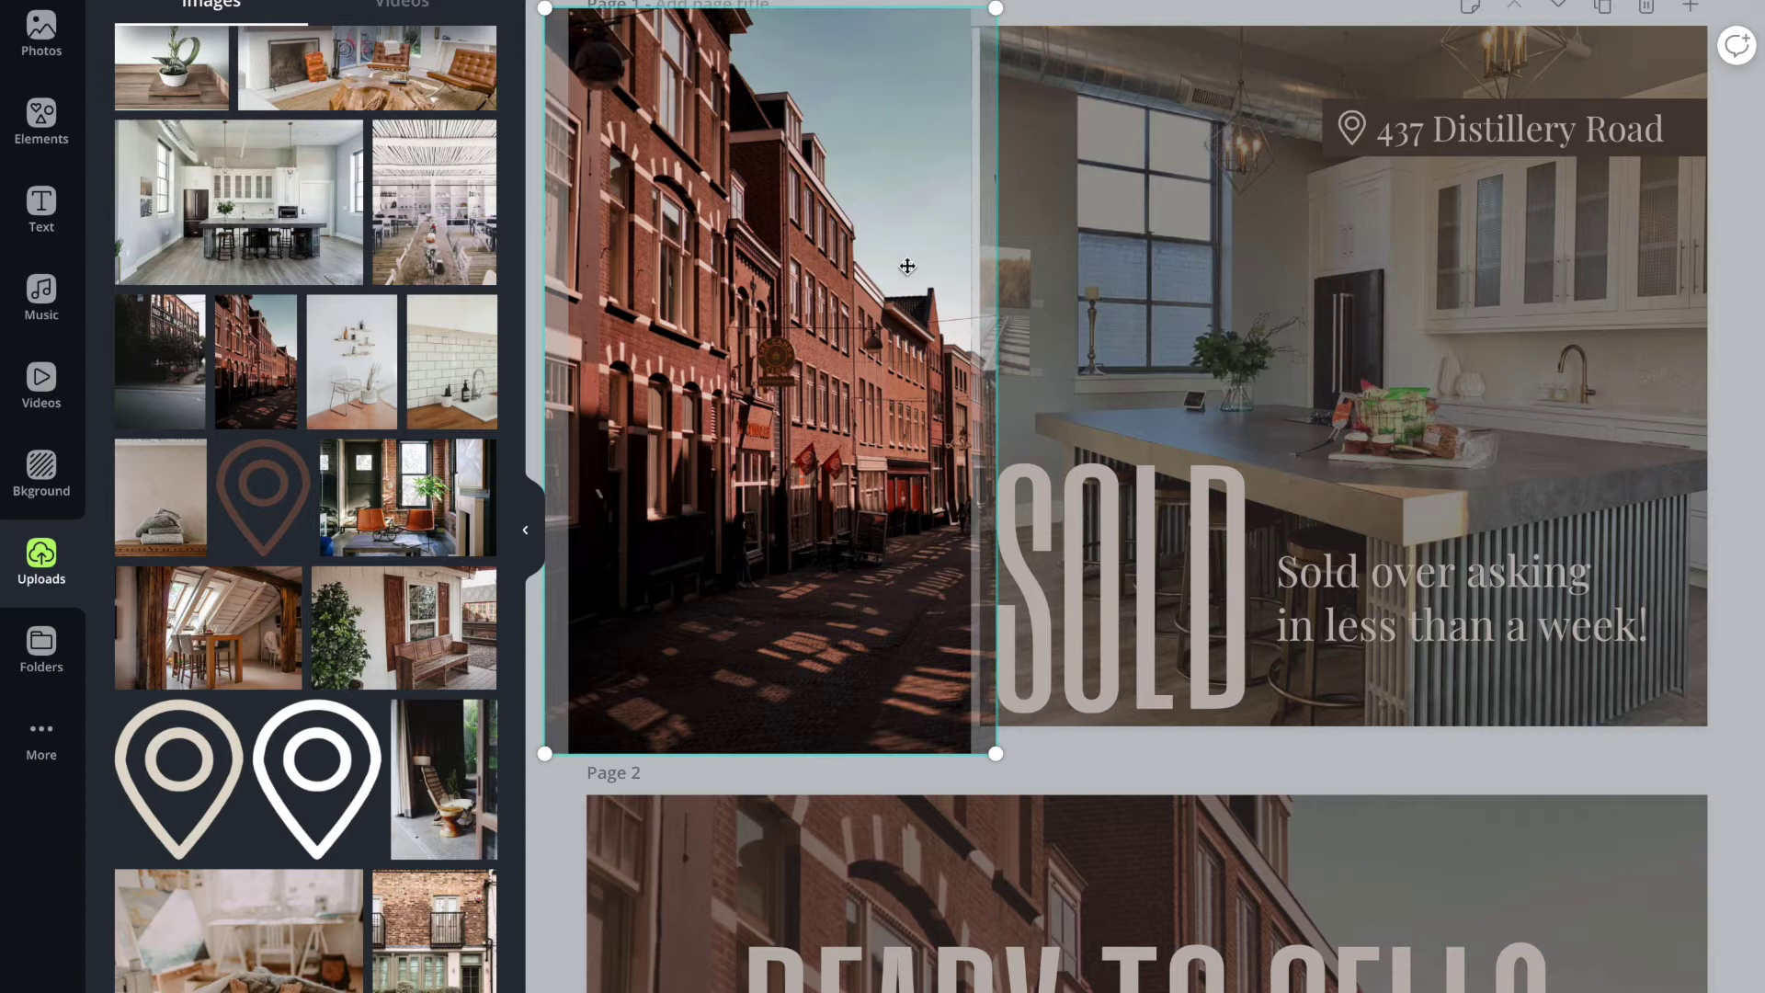
pyautogui.moveTo(905, 273); pyautogui.dragTo(922, 216)
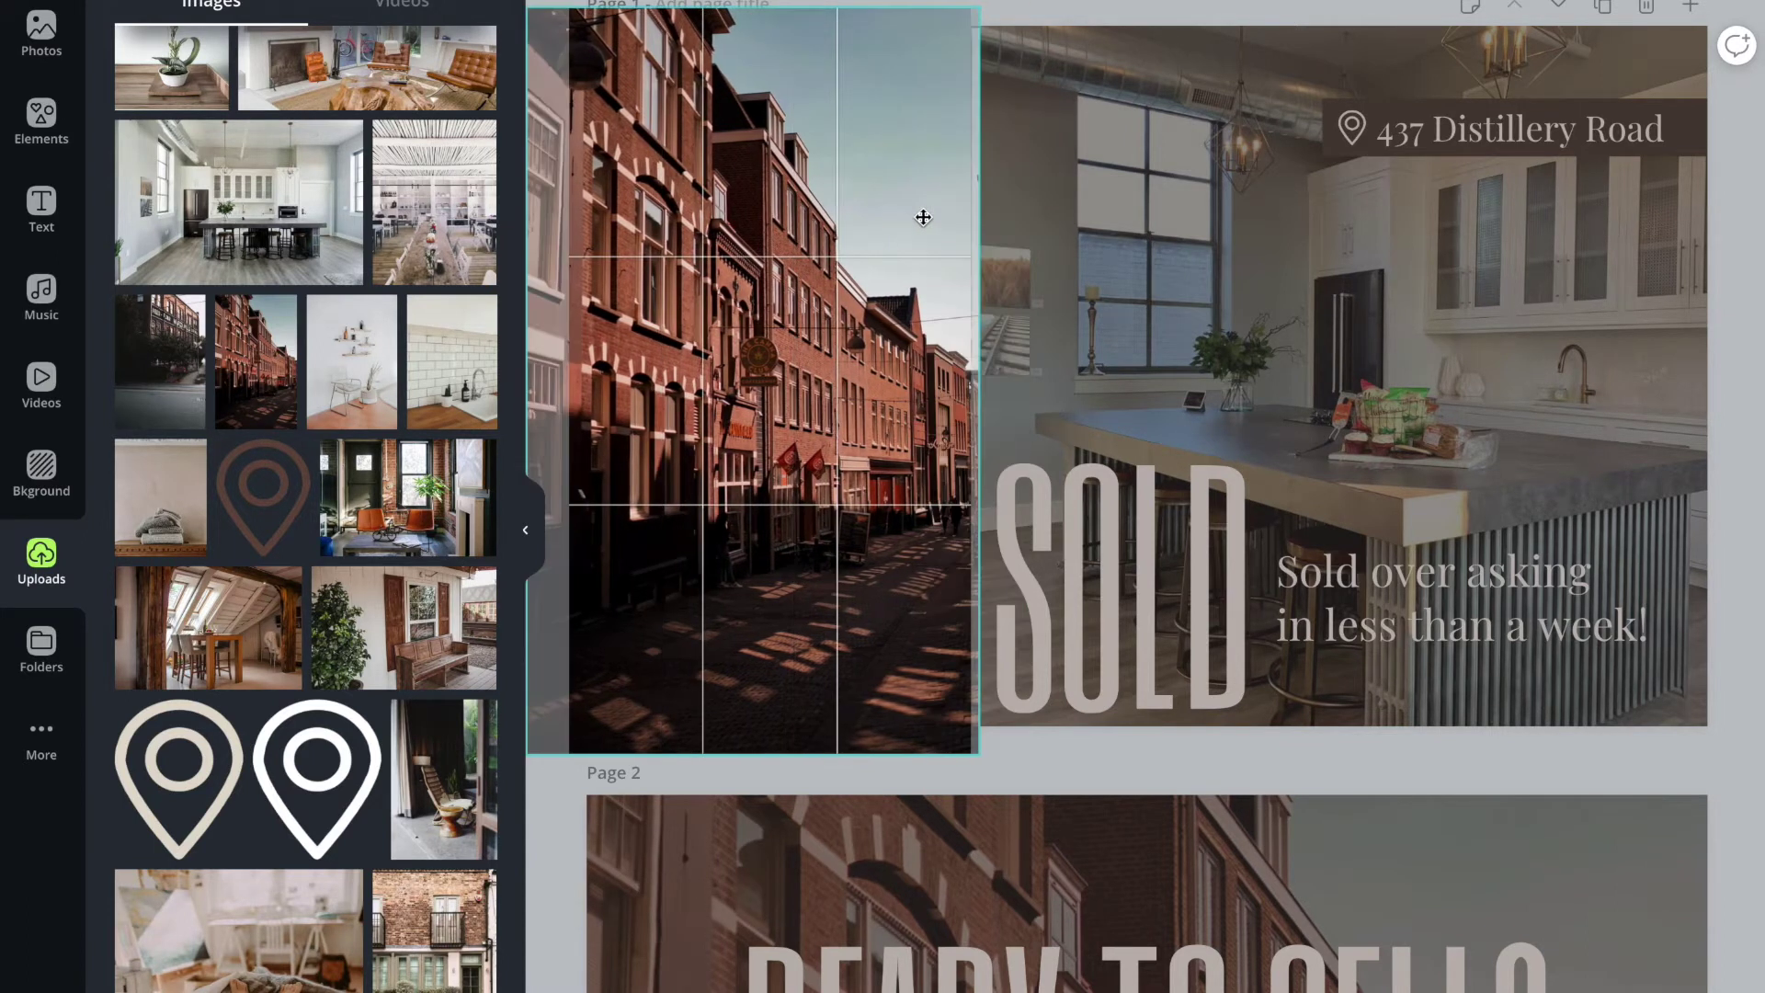
pyautogui.click(1023, 11)
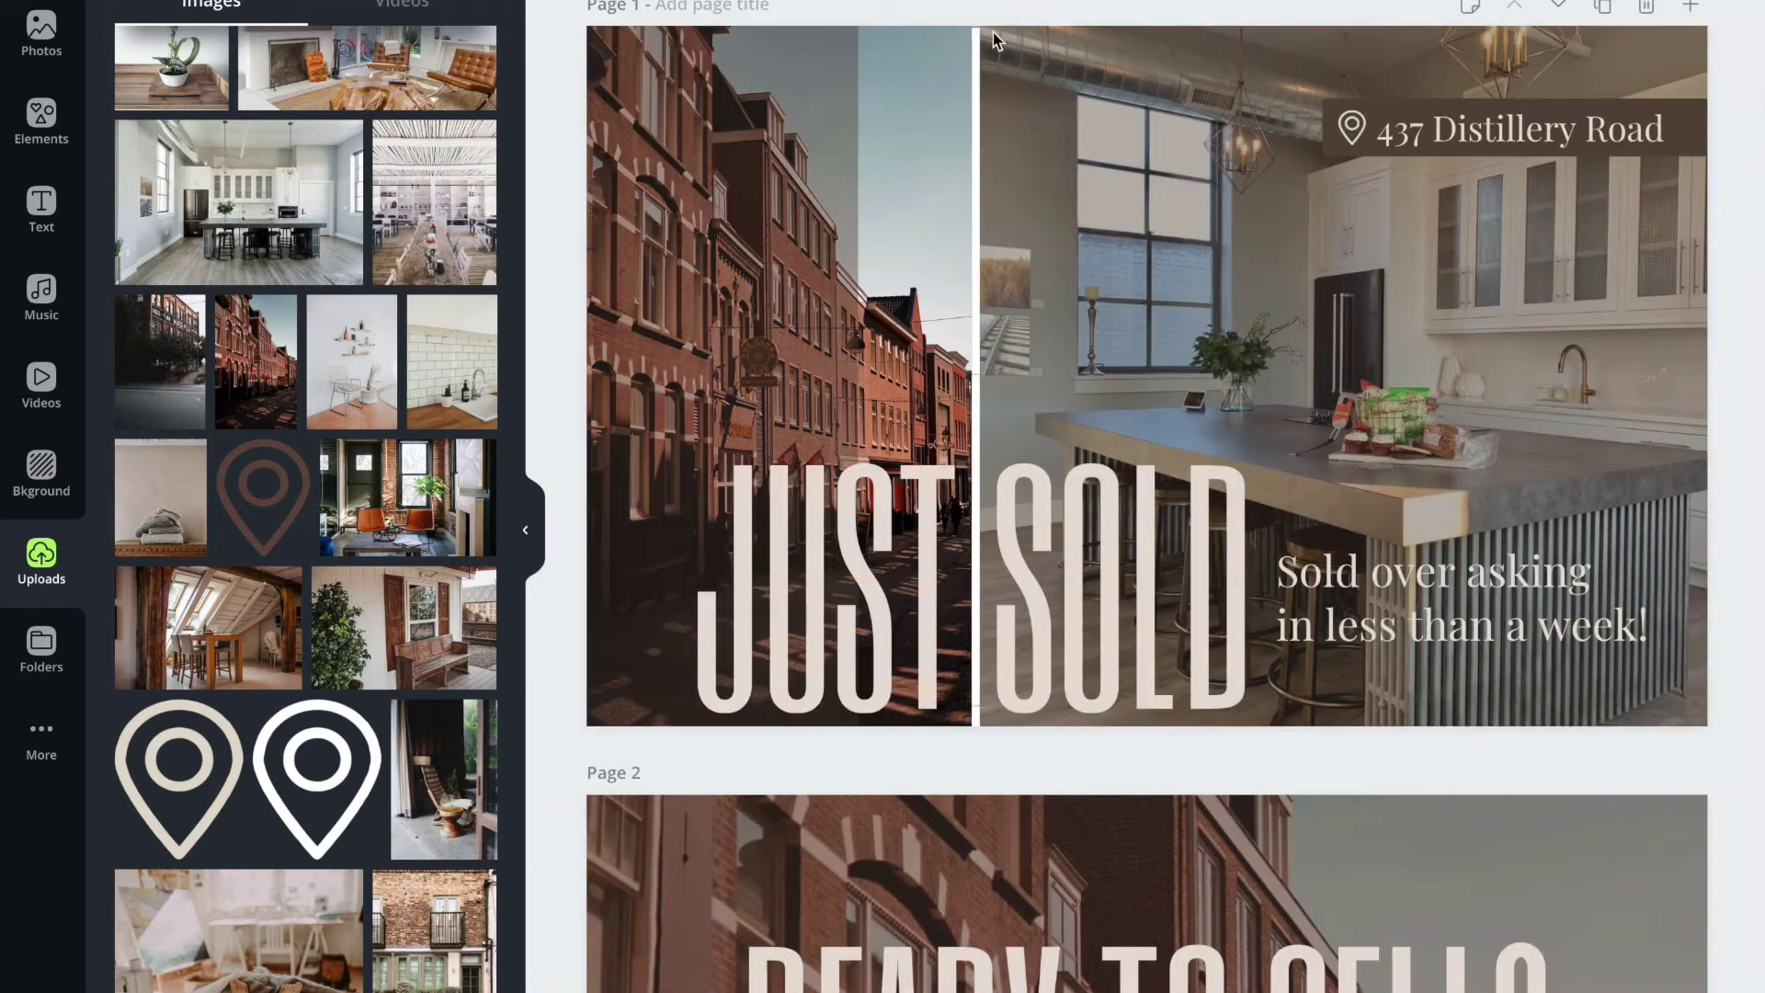
pyautogui.click(816, 317)
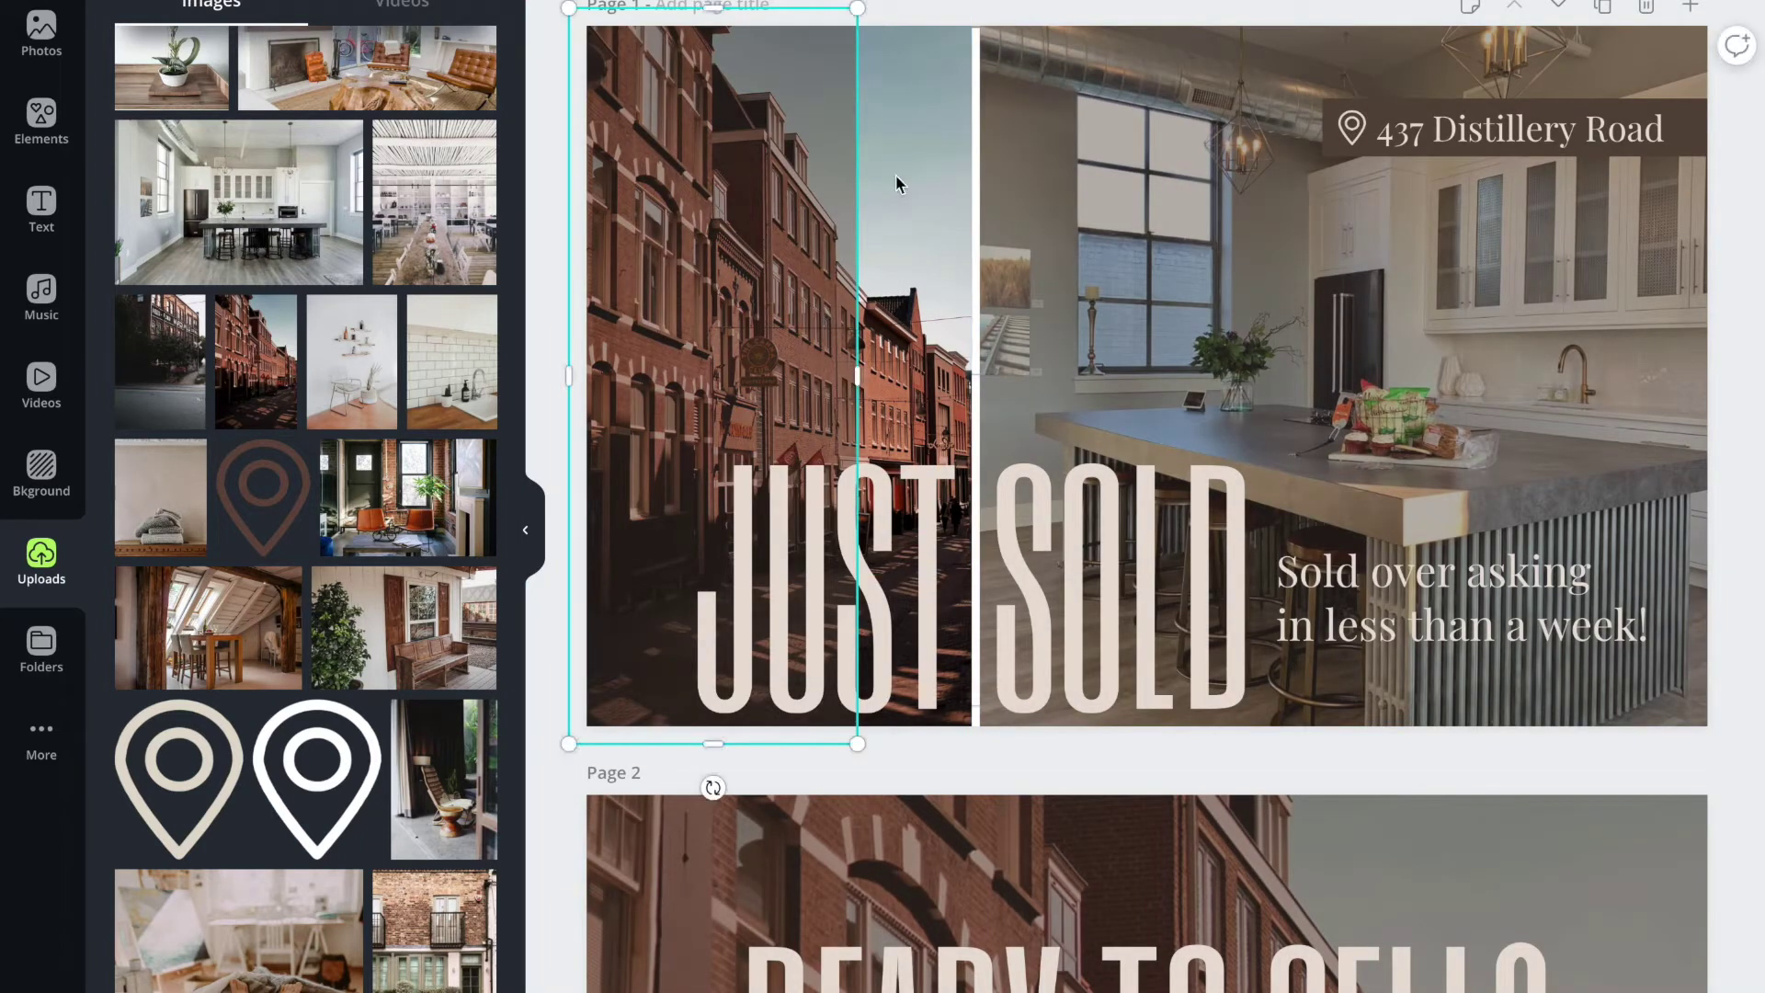
pyautogui.moveTo(858, 377); pyautogui.dragTo(978, 391)
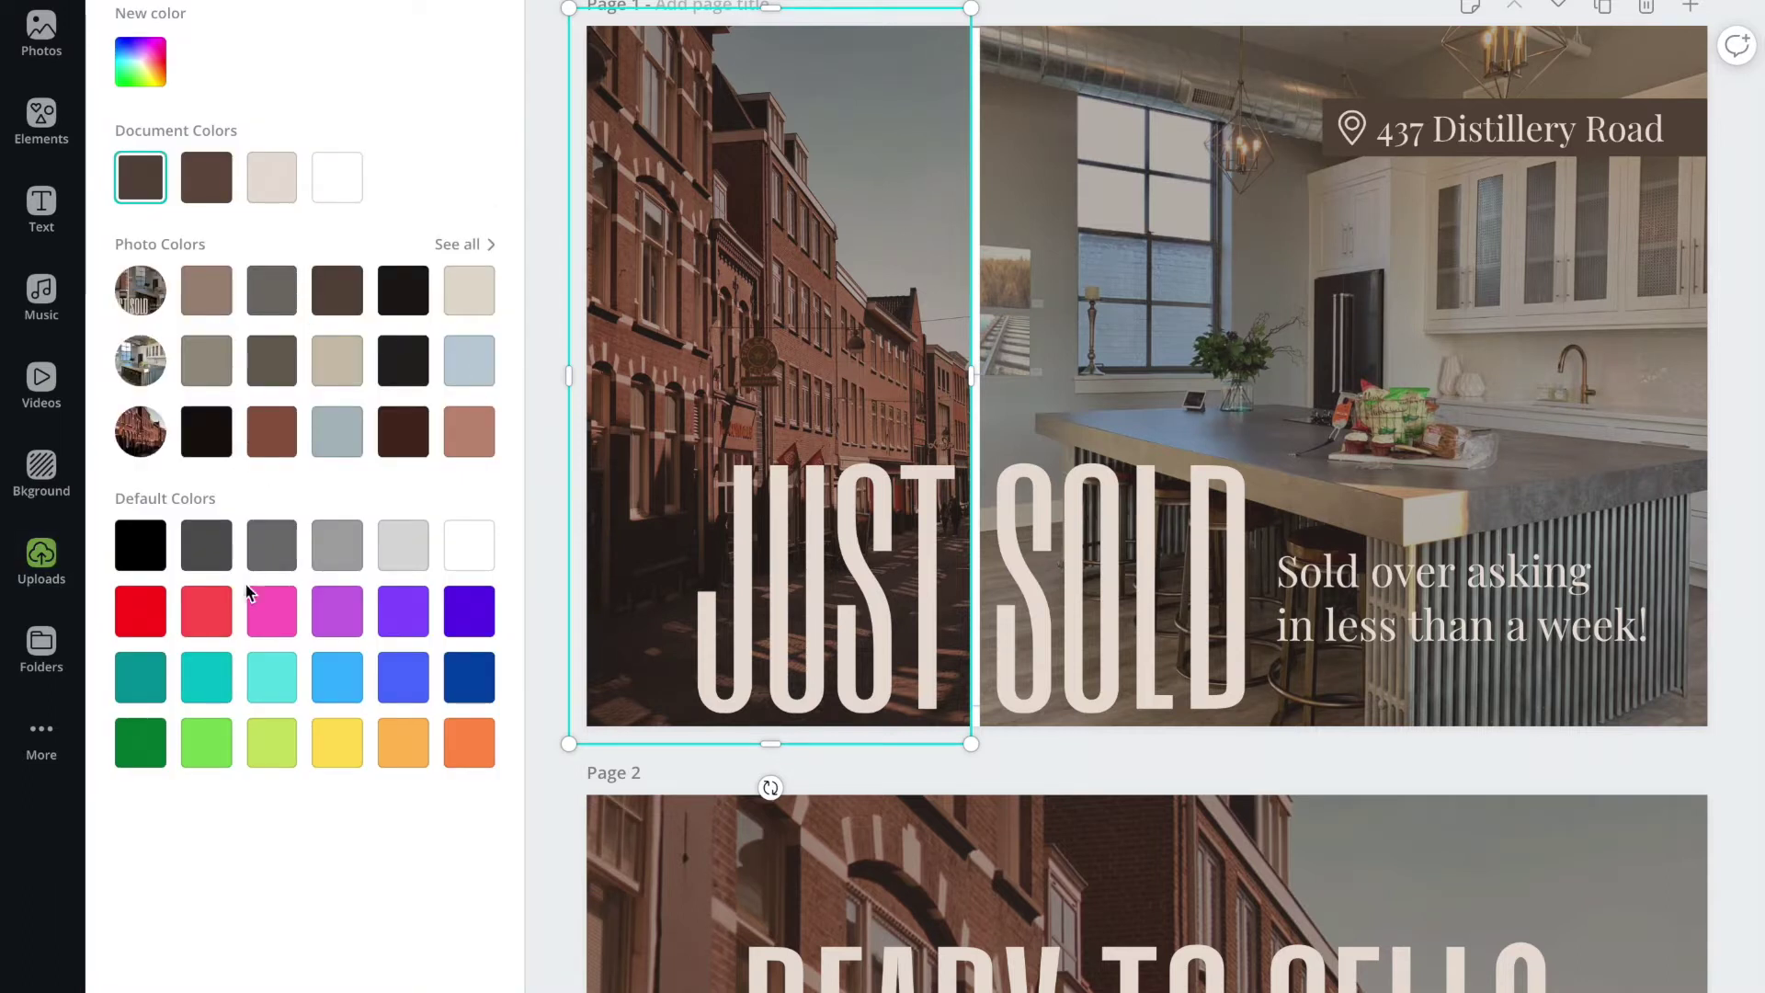
# Try pink, teal and orange on the street photo's overlay, and settle on the reddish brown document color.
pyautogui.click(269, 611)
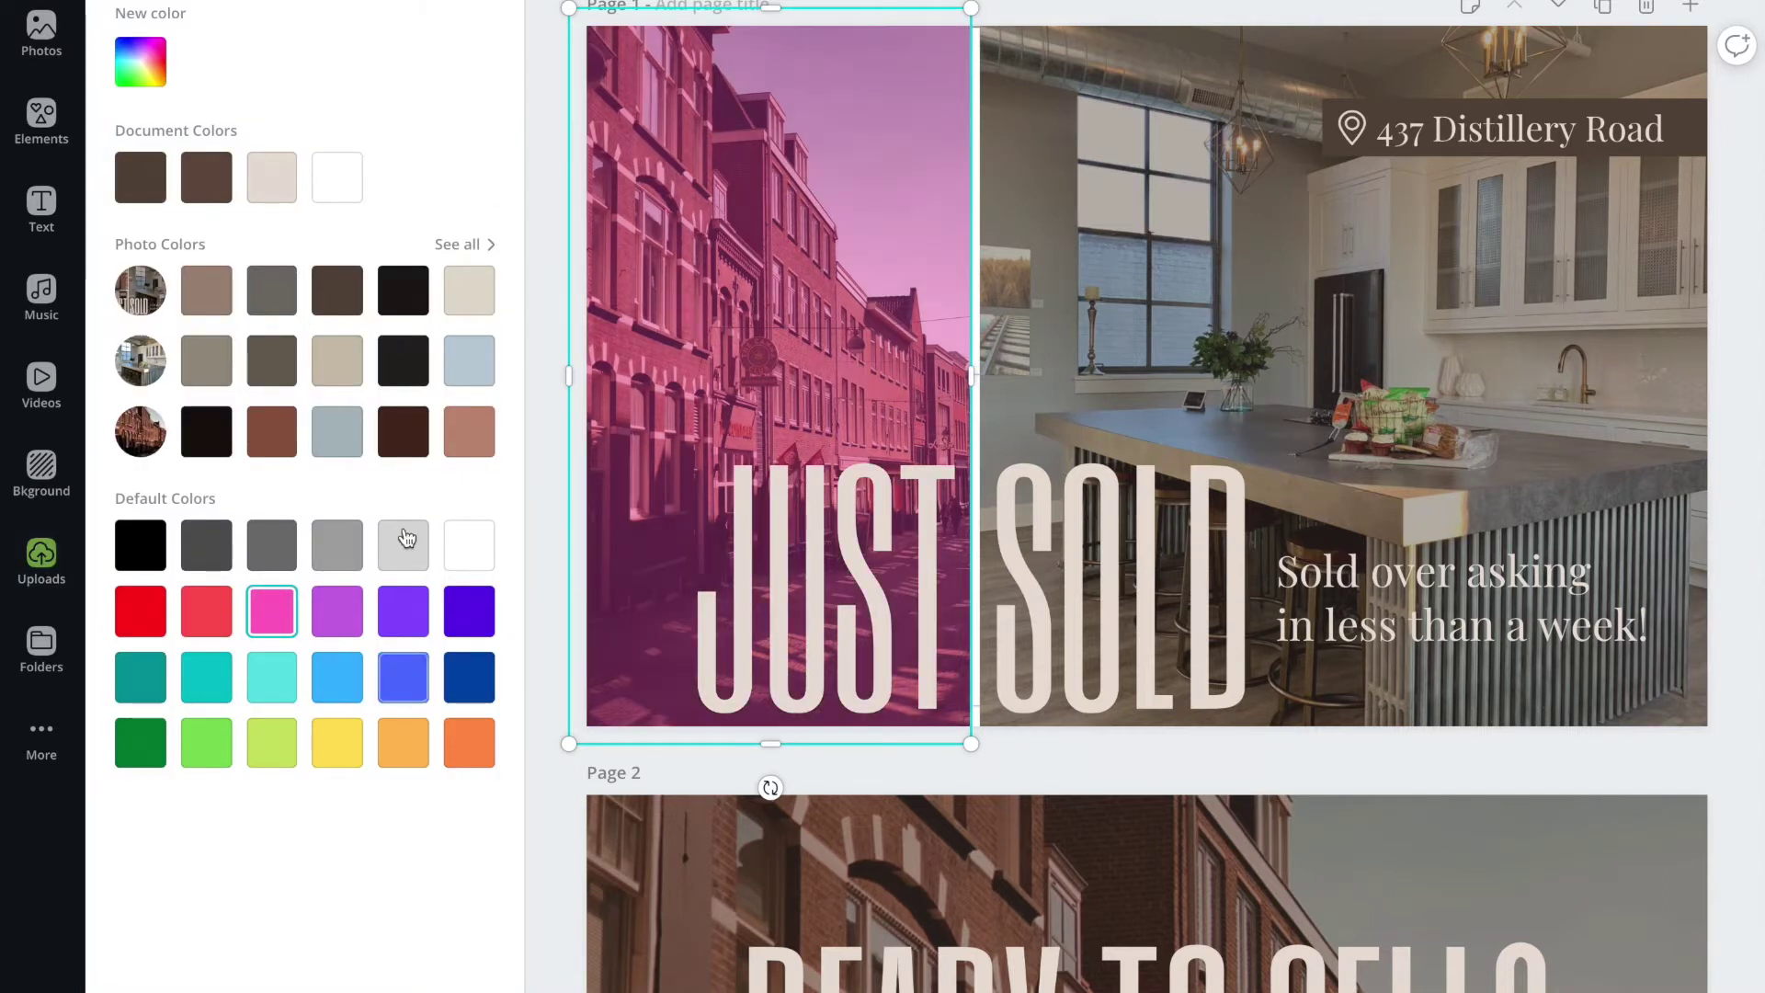
pyautogui.click(206, 682)
pyautogui.click(402, 745)
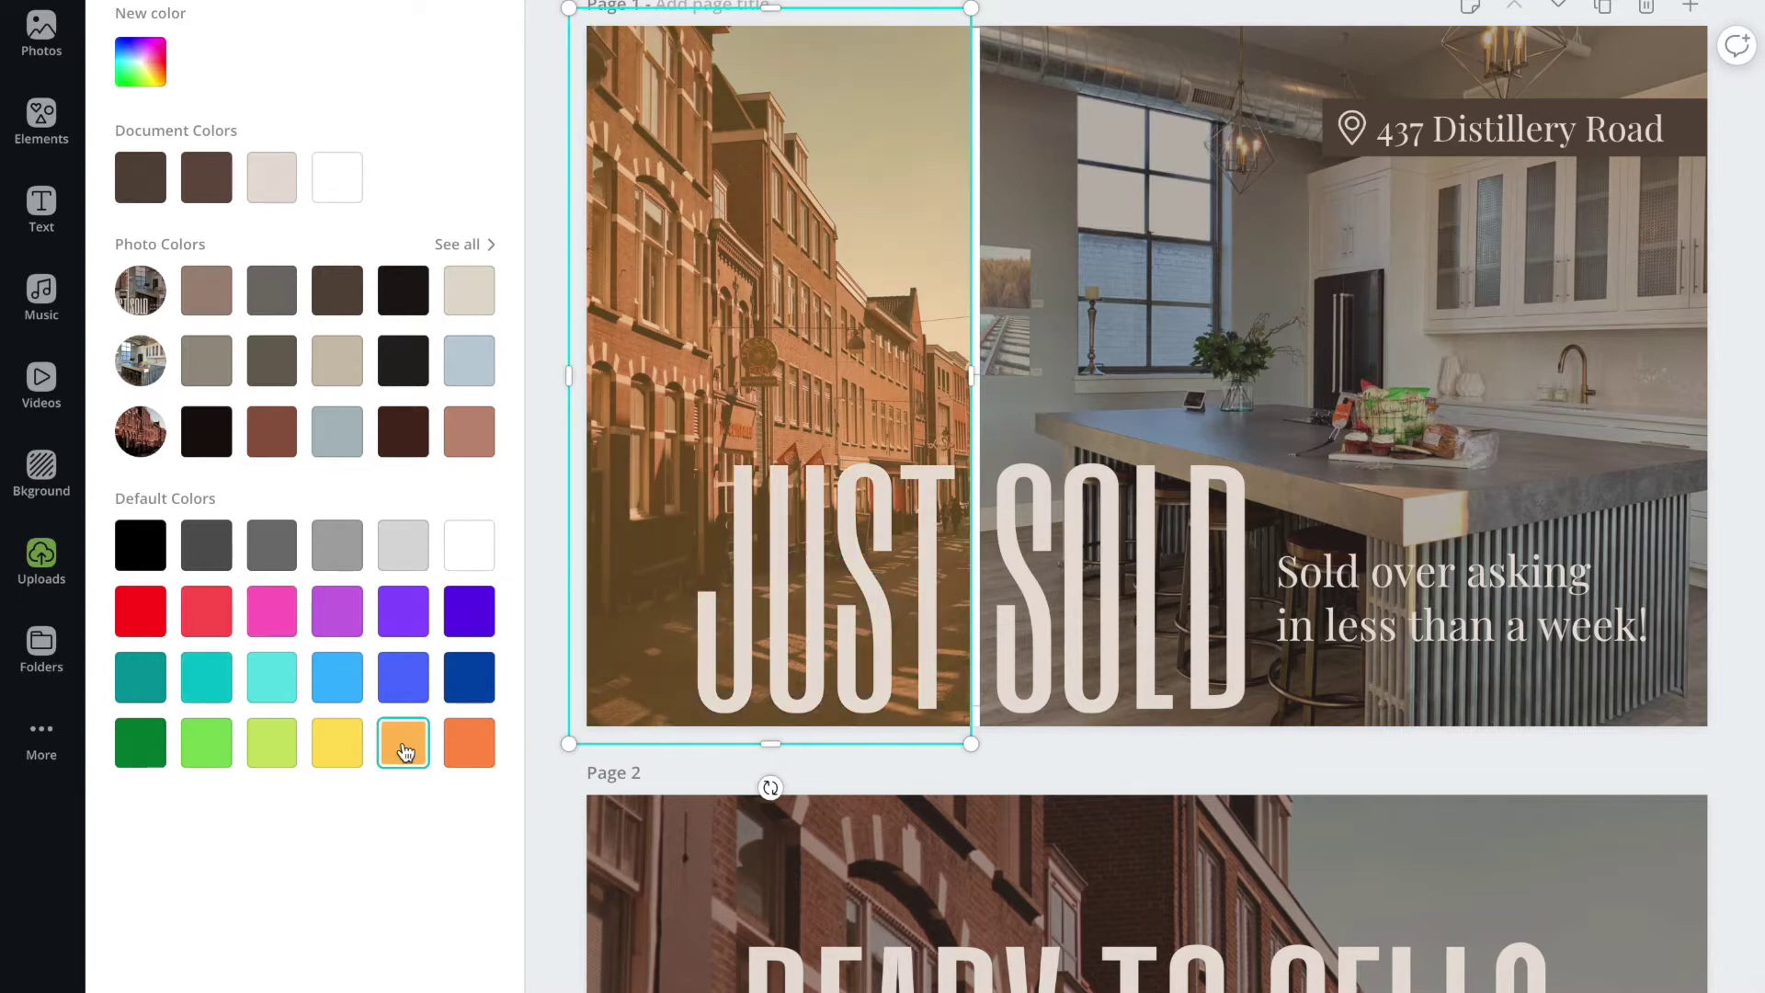
pyautogui.click(207, 182)
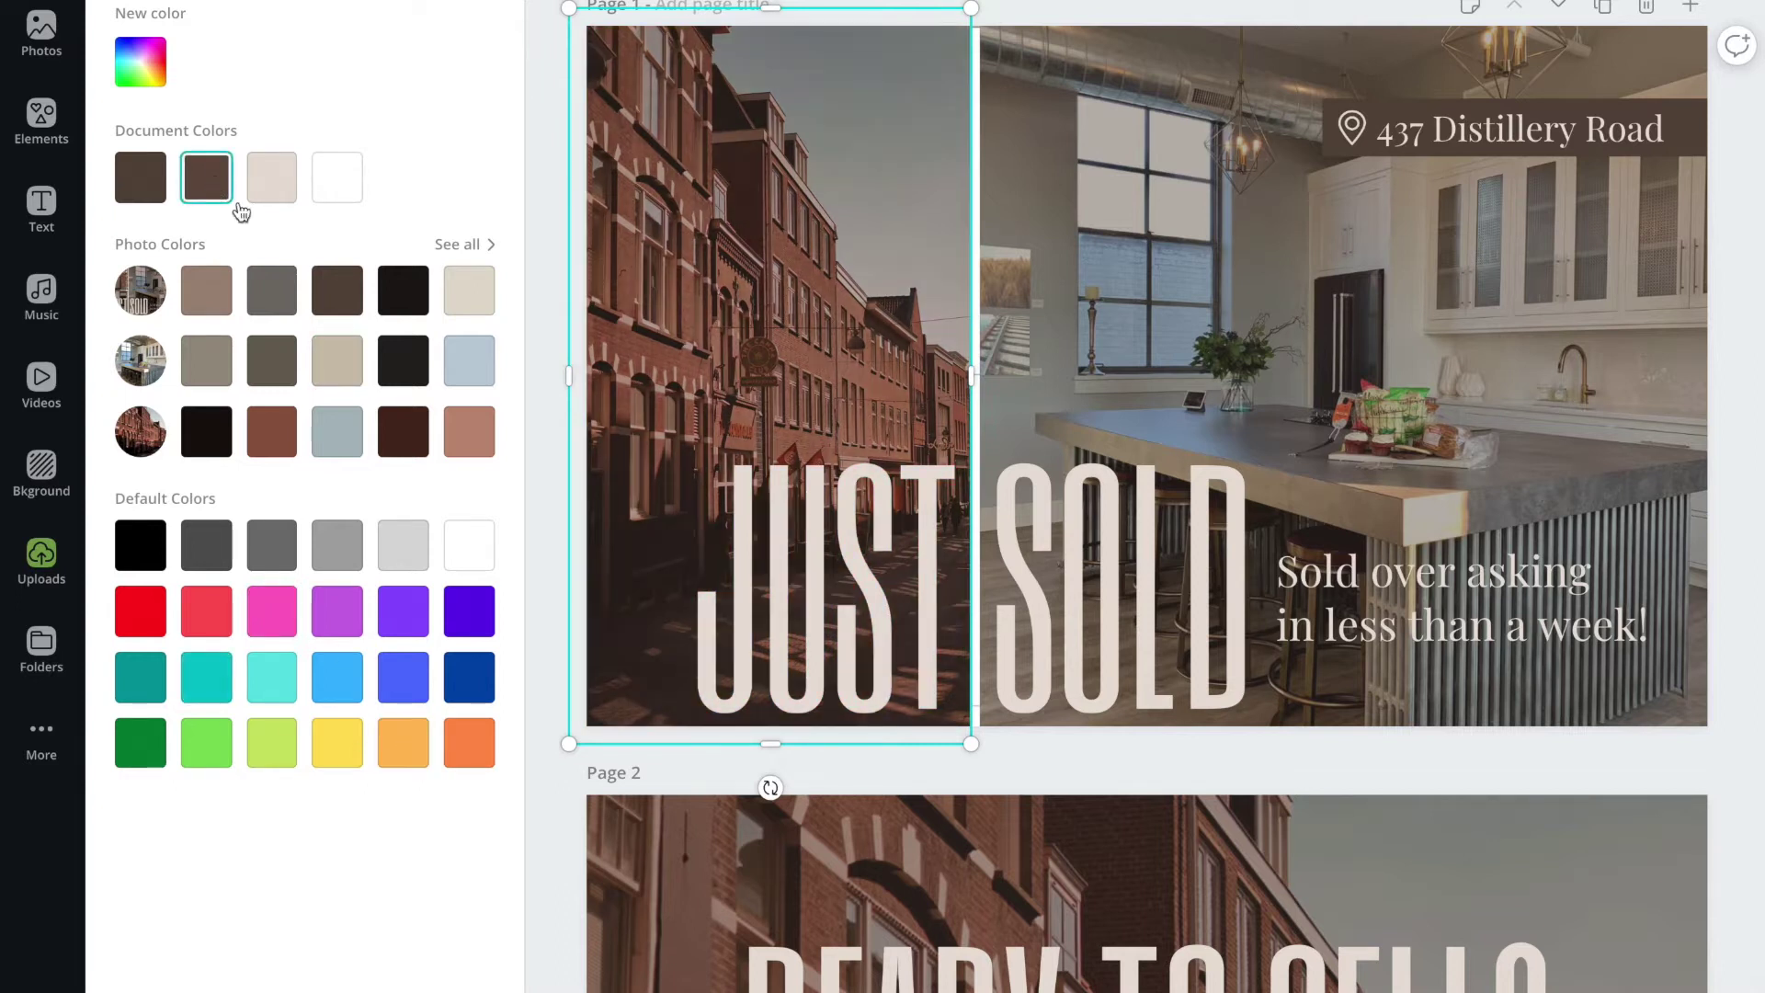
pyautogui.click(864, 16)
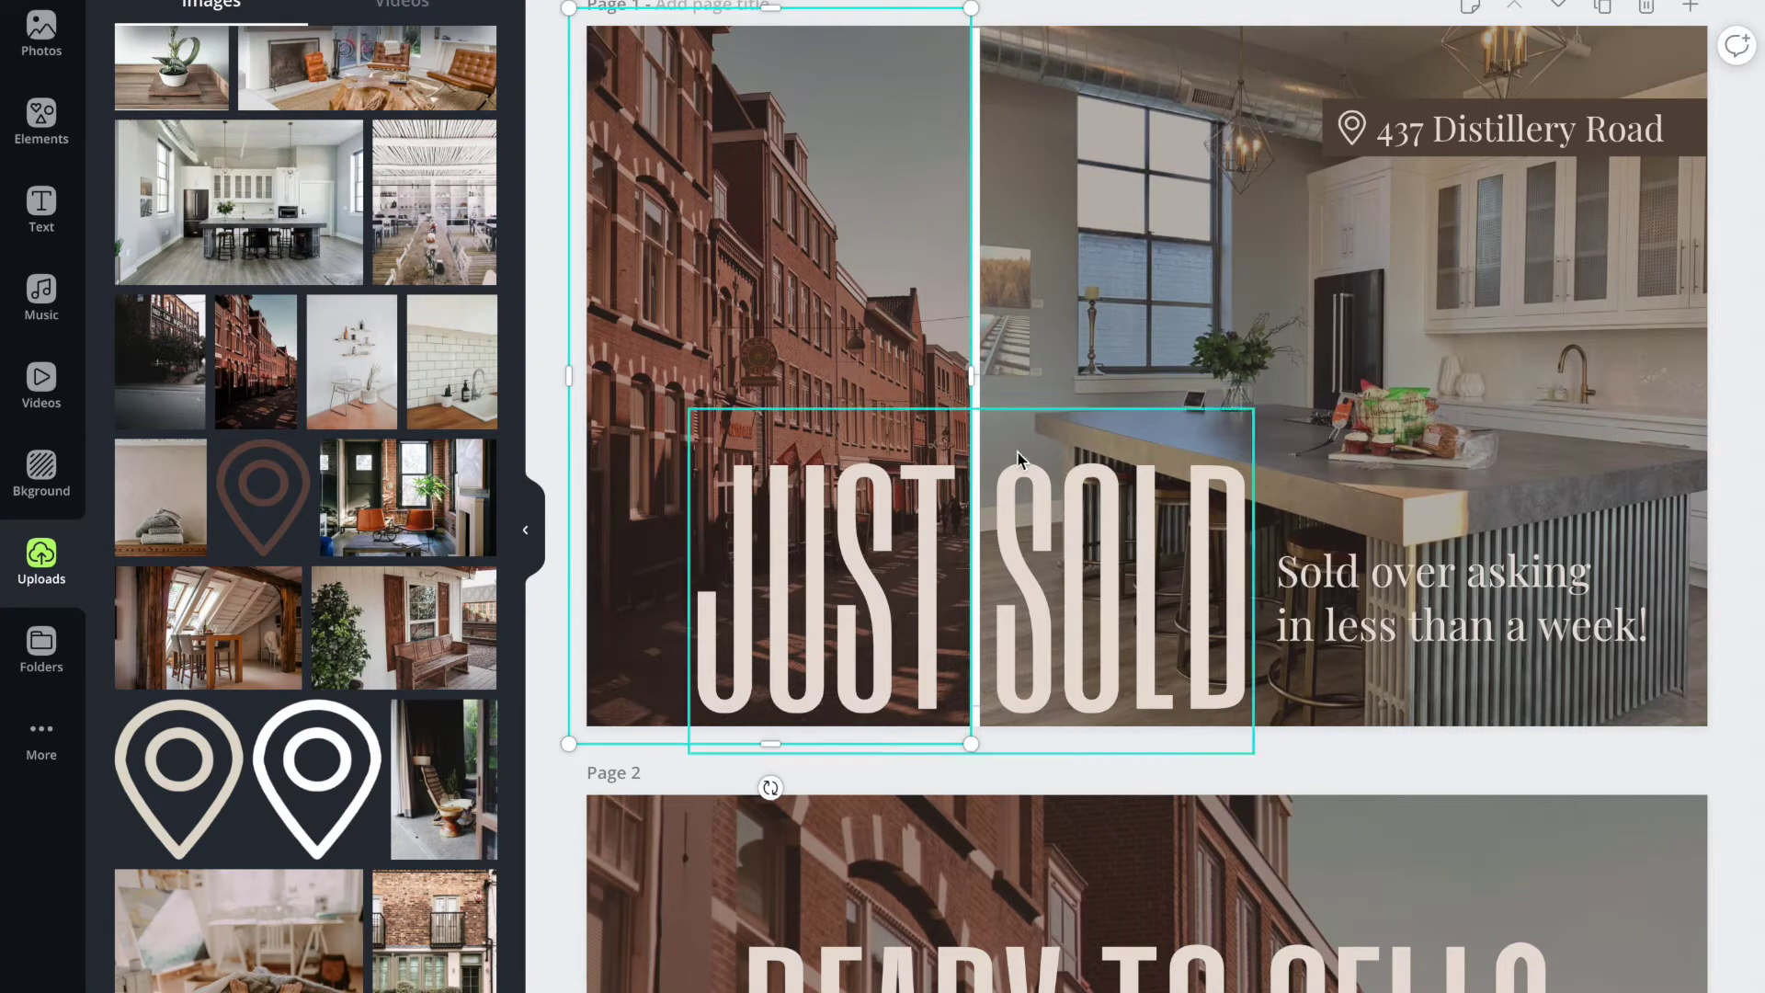
# Replace the word JUST in page 1's headline with OPEN.
pyautogui.click(1029, 499)
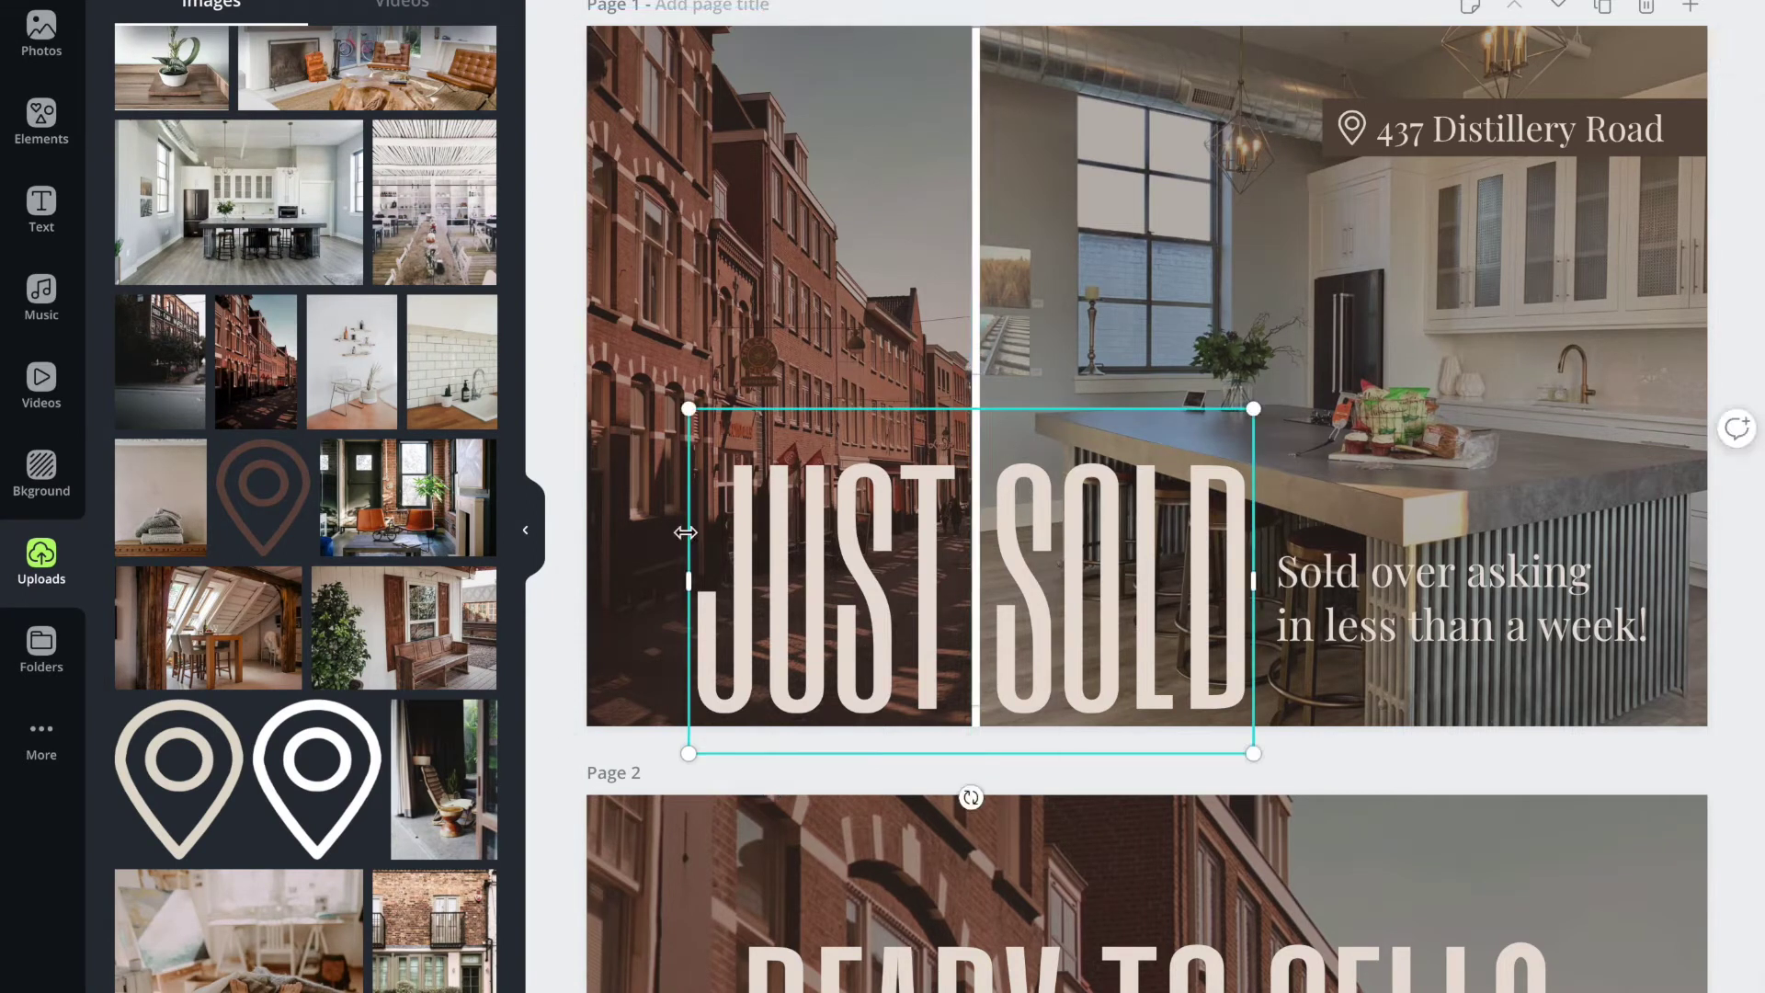
pyautogui.moveTo(706, 532); pyautogui.dragTo(1198, 509)
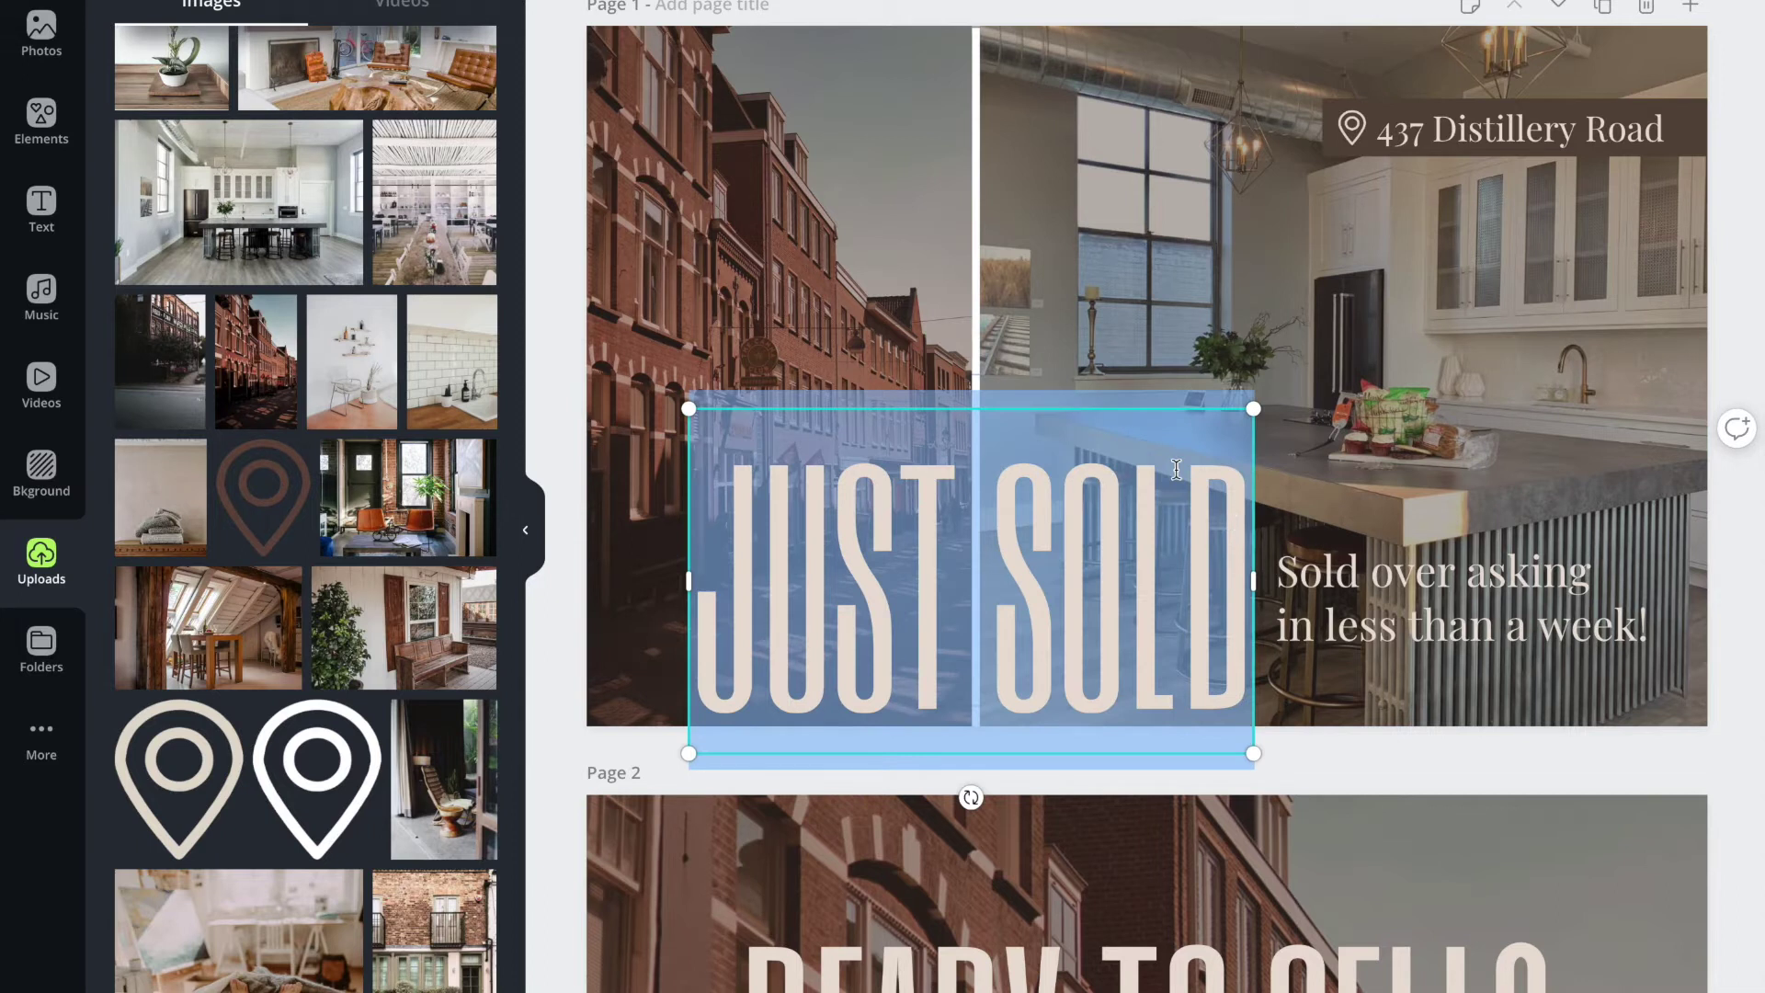
pyautogui.click(1052, 559)
pyautogui.moveTo(995, 546); pyautogui.dragTo(1286, 551)
pyautogui.moveTo(959, 570); pyautogui.dragTo(715, 567)
pyautogui.write('OPEN')
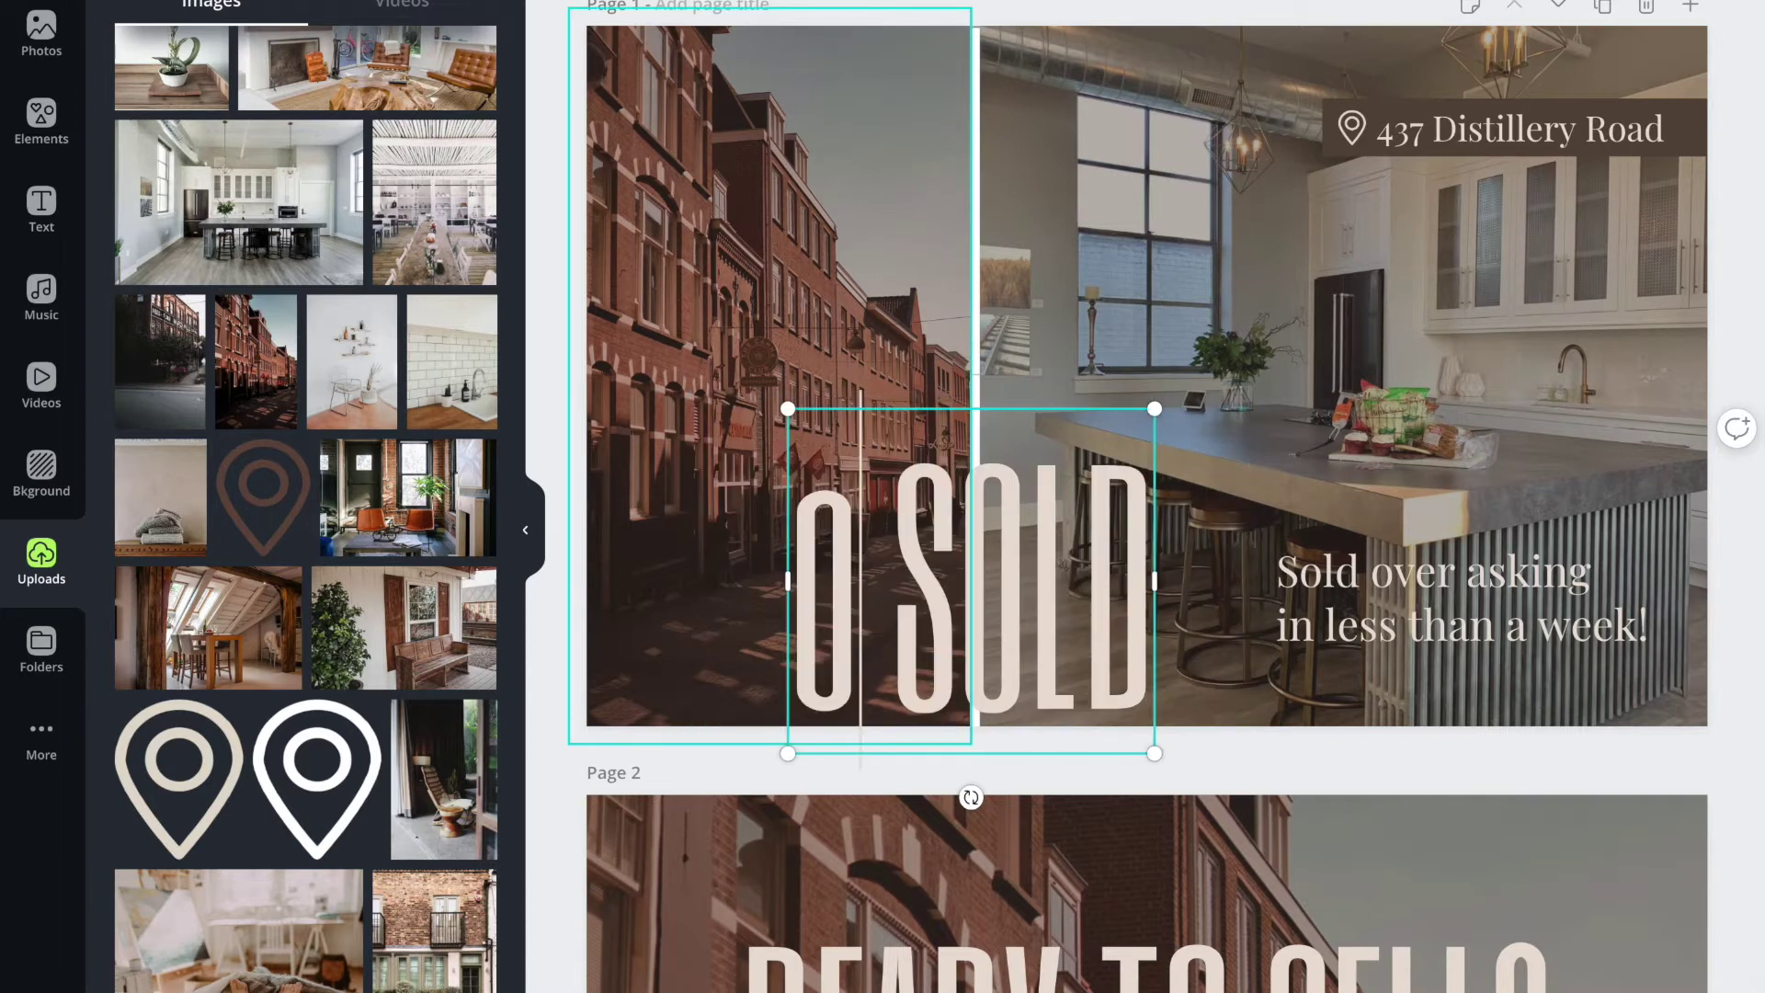
pyautogui.press('BackSpace')
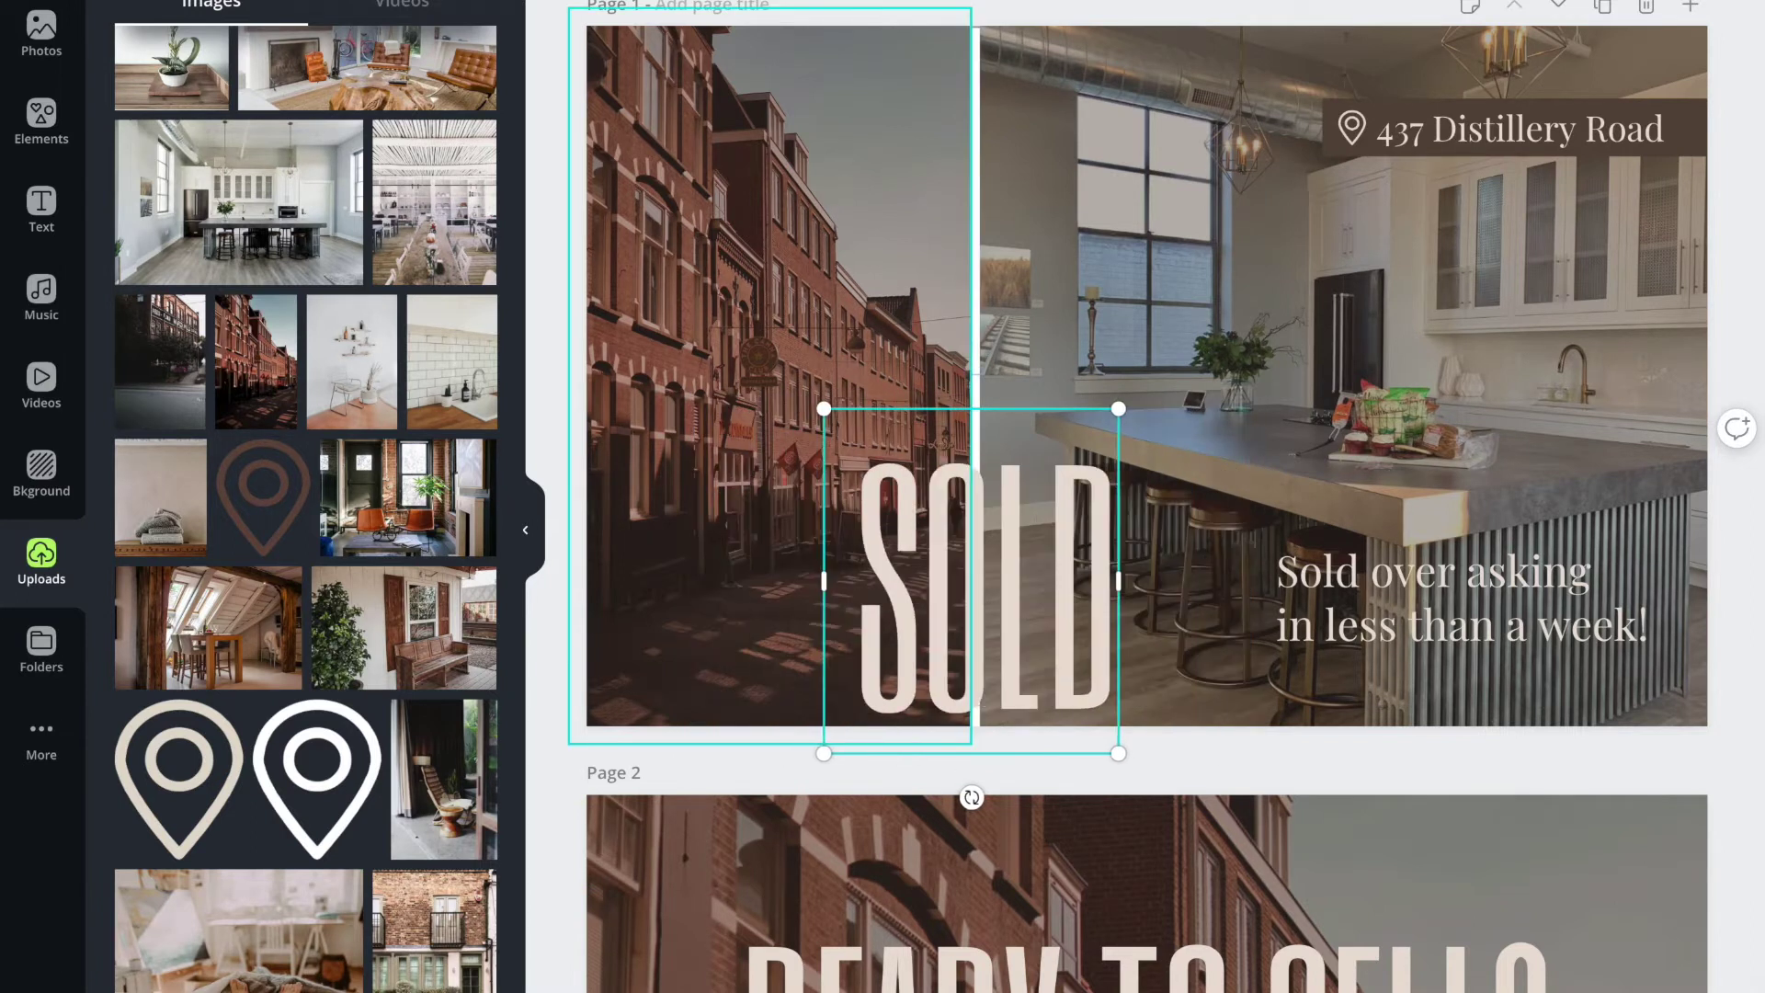
pyautogui.write('N')
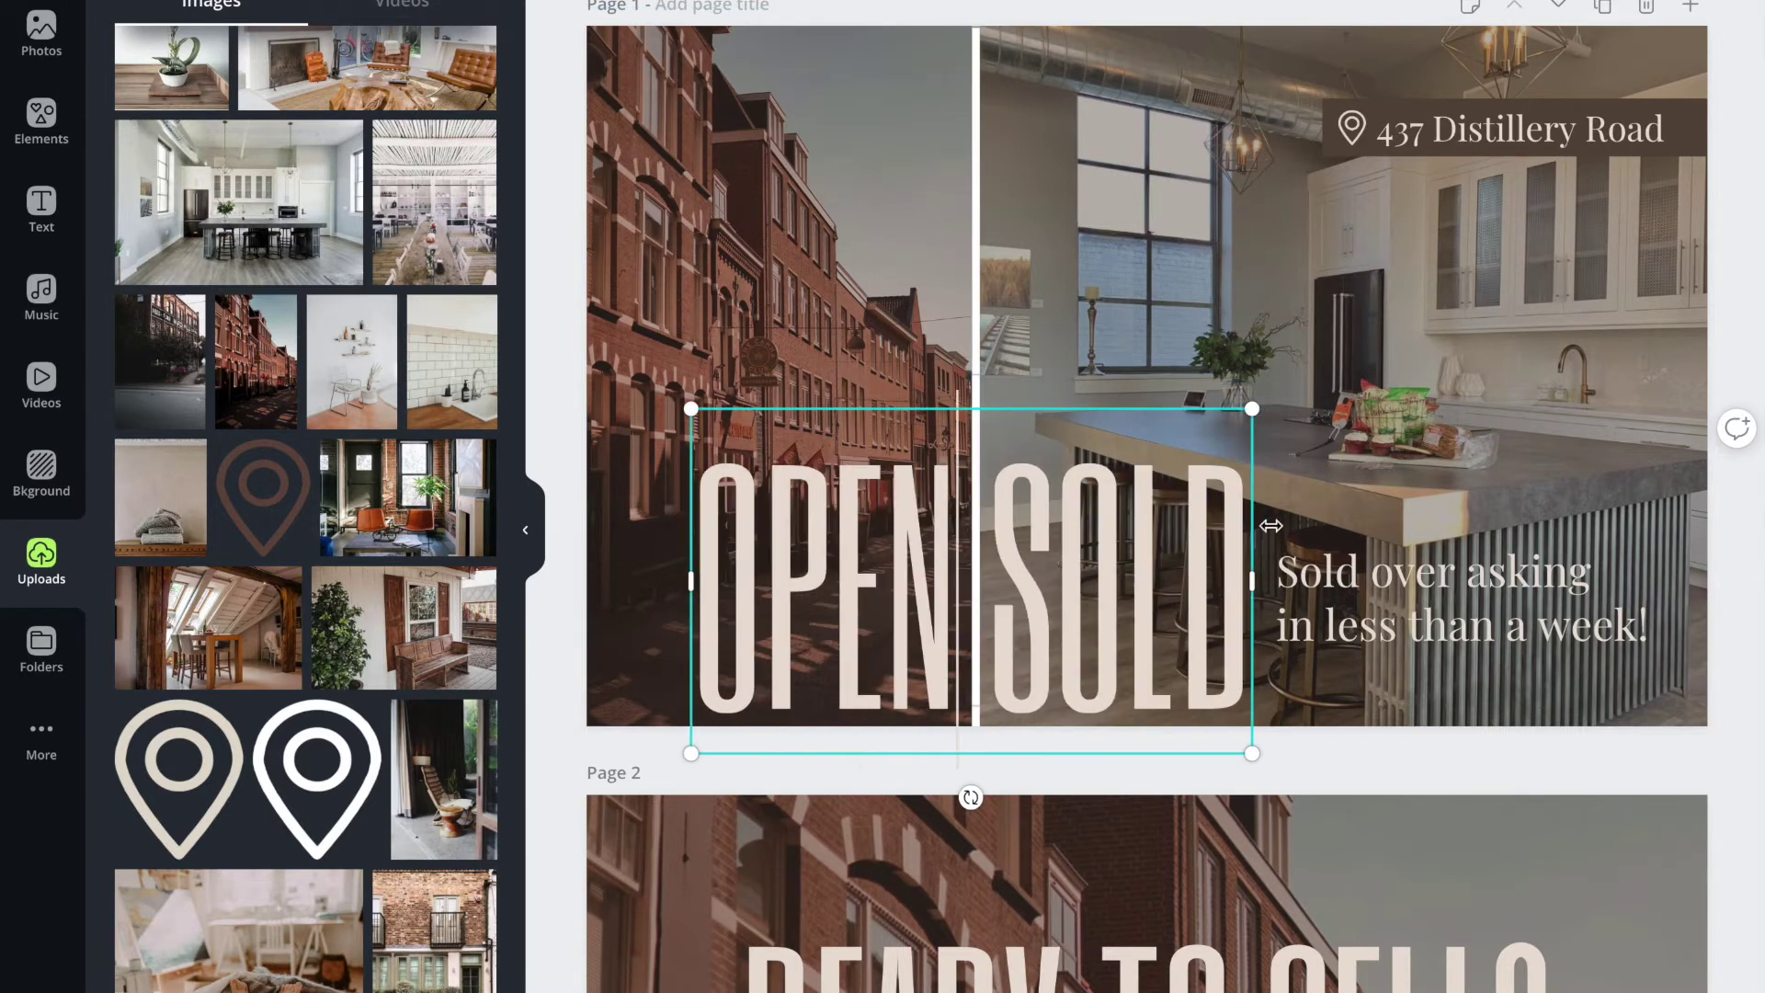
# Replace the word SOLD in the headline with HOUSE and widen the text box so OPEN HOUSE fits on one line.
pyautogui.moveTo(1255, 529); pyautogui.dragTo(998, 543)
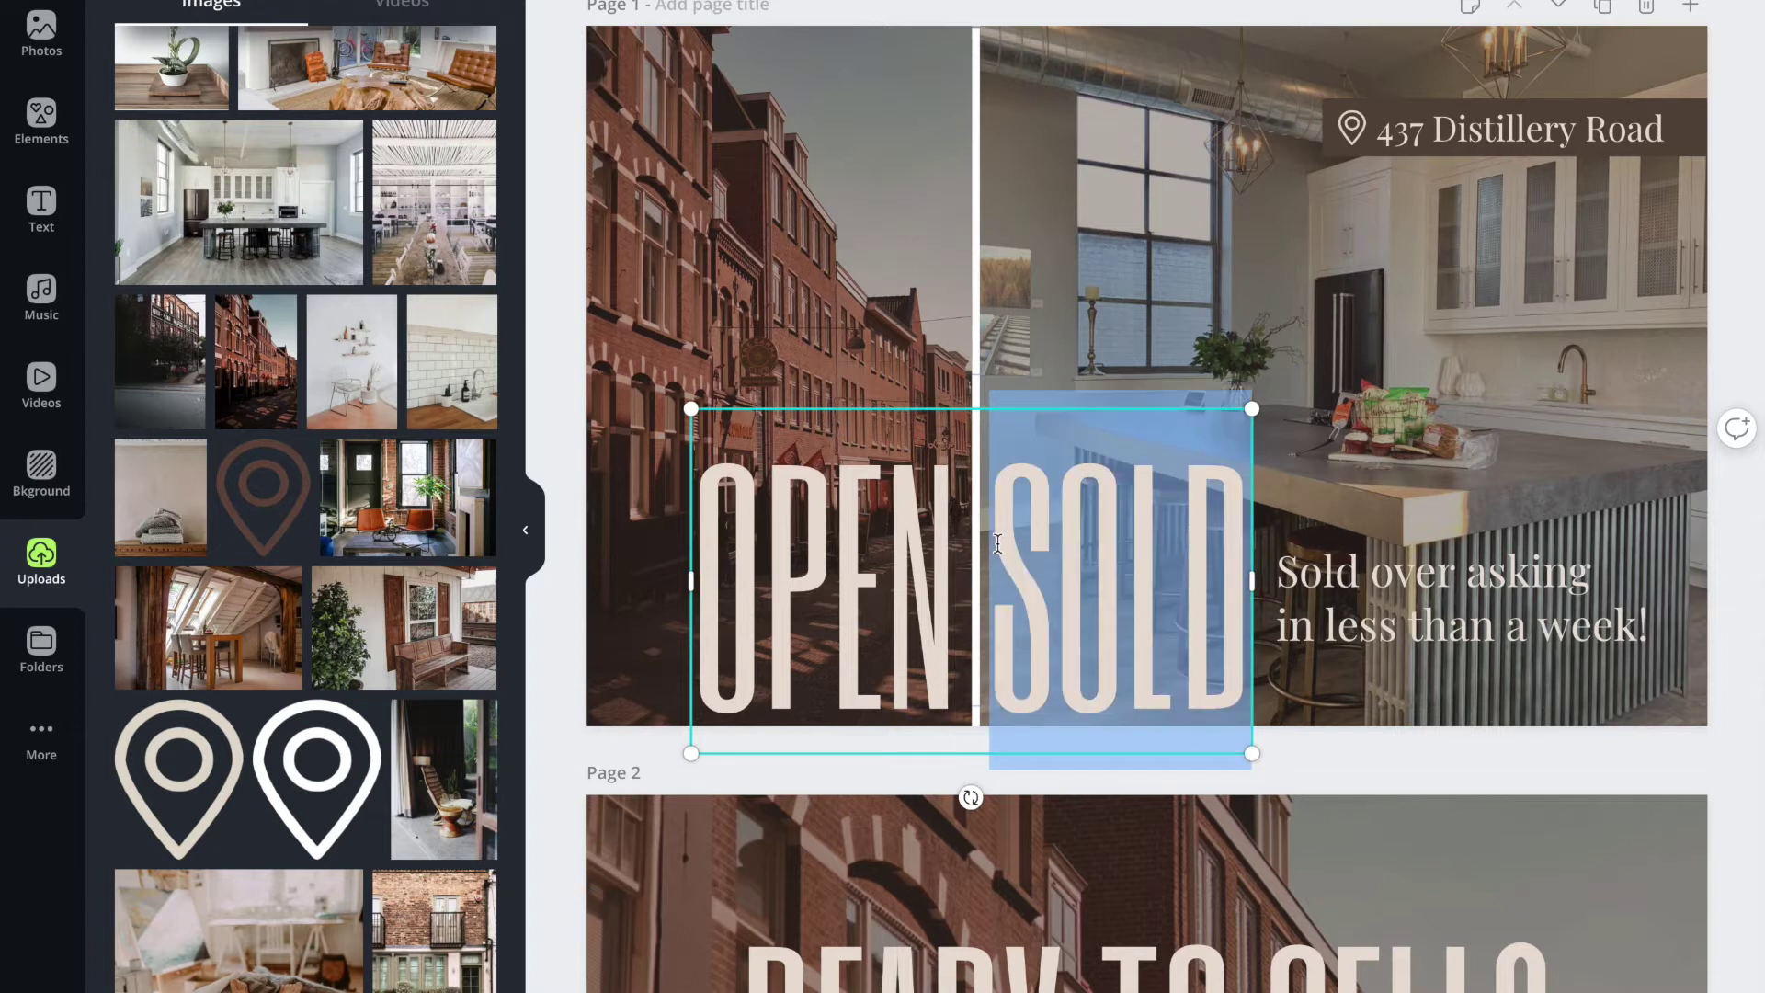
pyautogui.write('HPU')
pyautogui.press('BackSpace')
pyautogui.press('BackSpace')
pyautogui.write('OUSE')
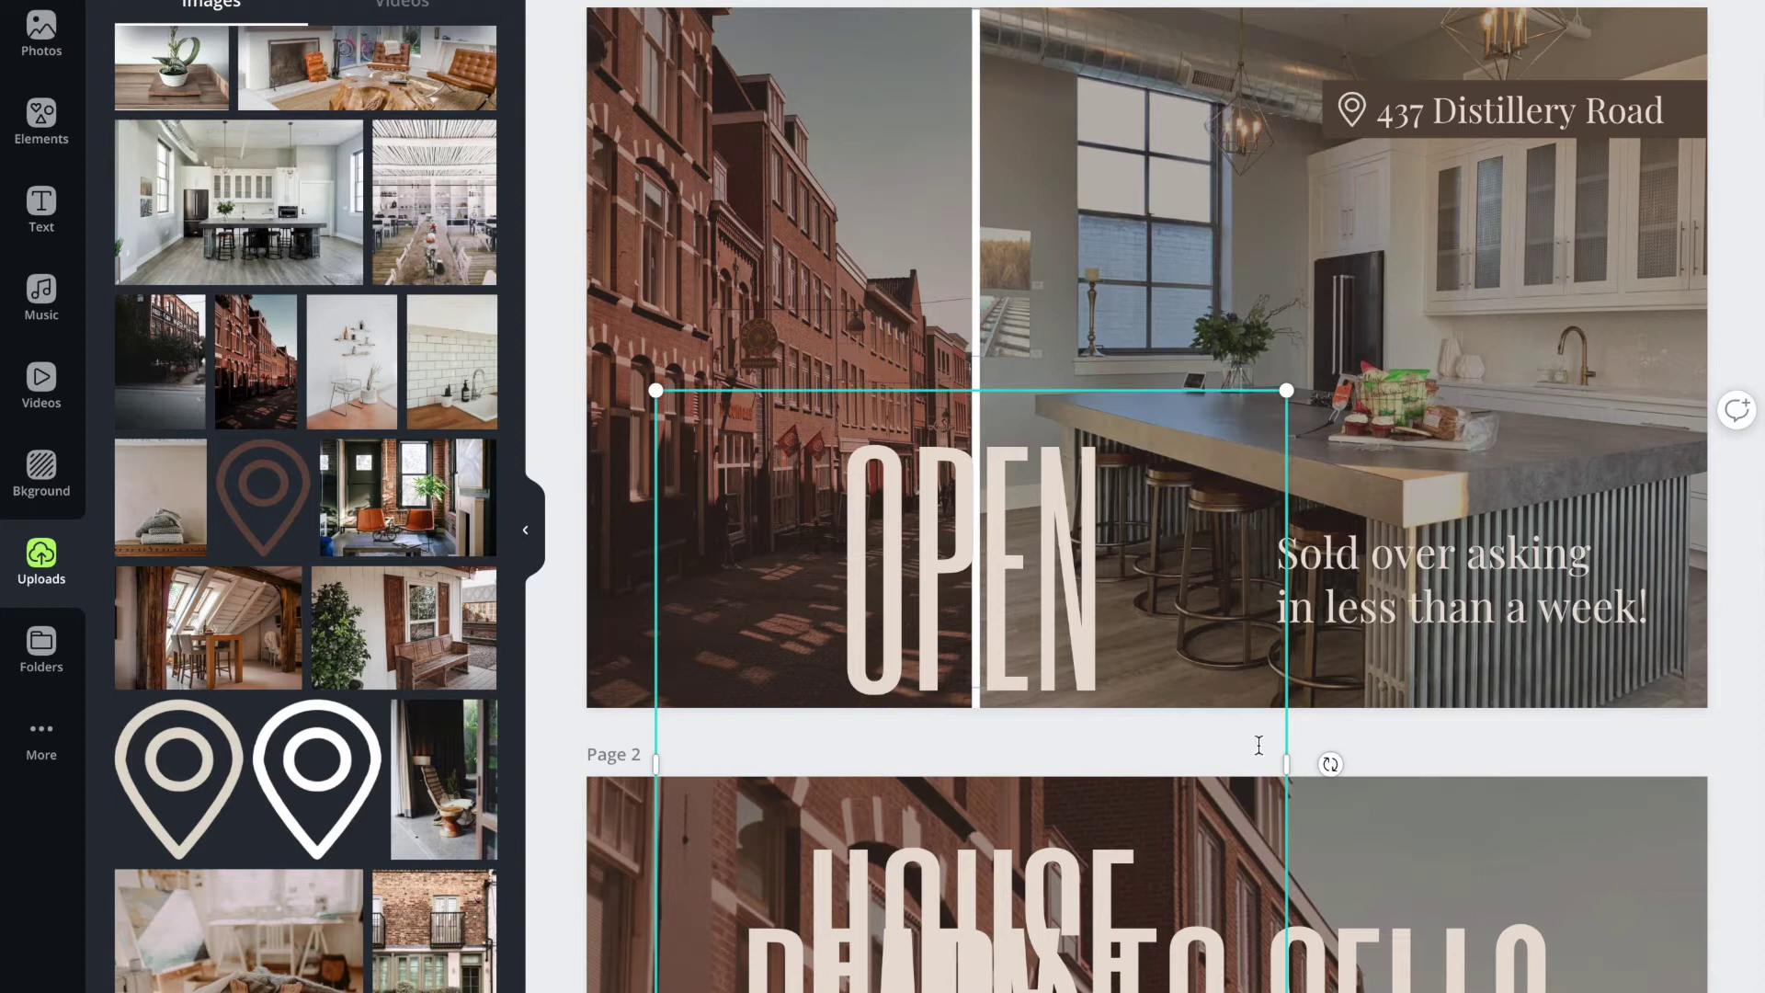
pyautogui.moveTo(1287, 763); pyautogui.dragTo(1351, 760)
pyautogui.click(1130, 303)
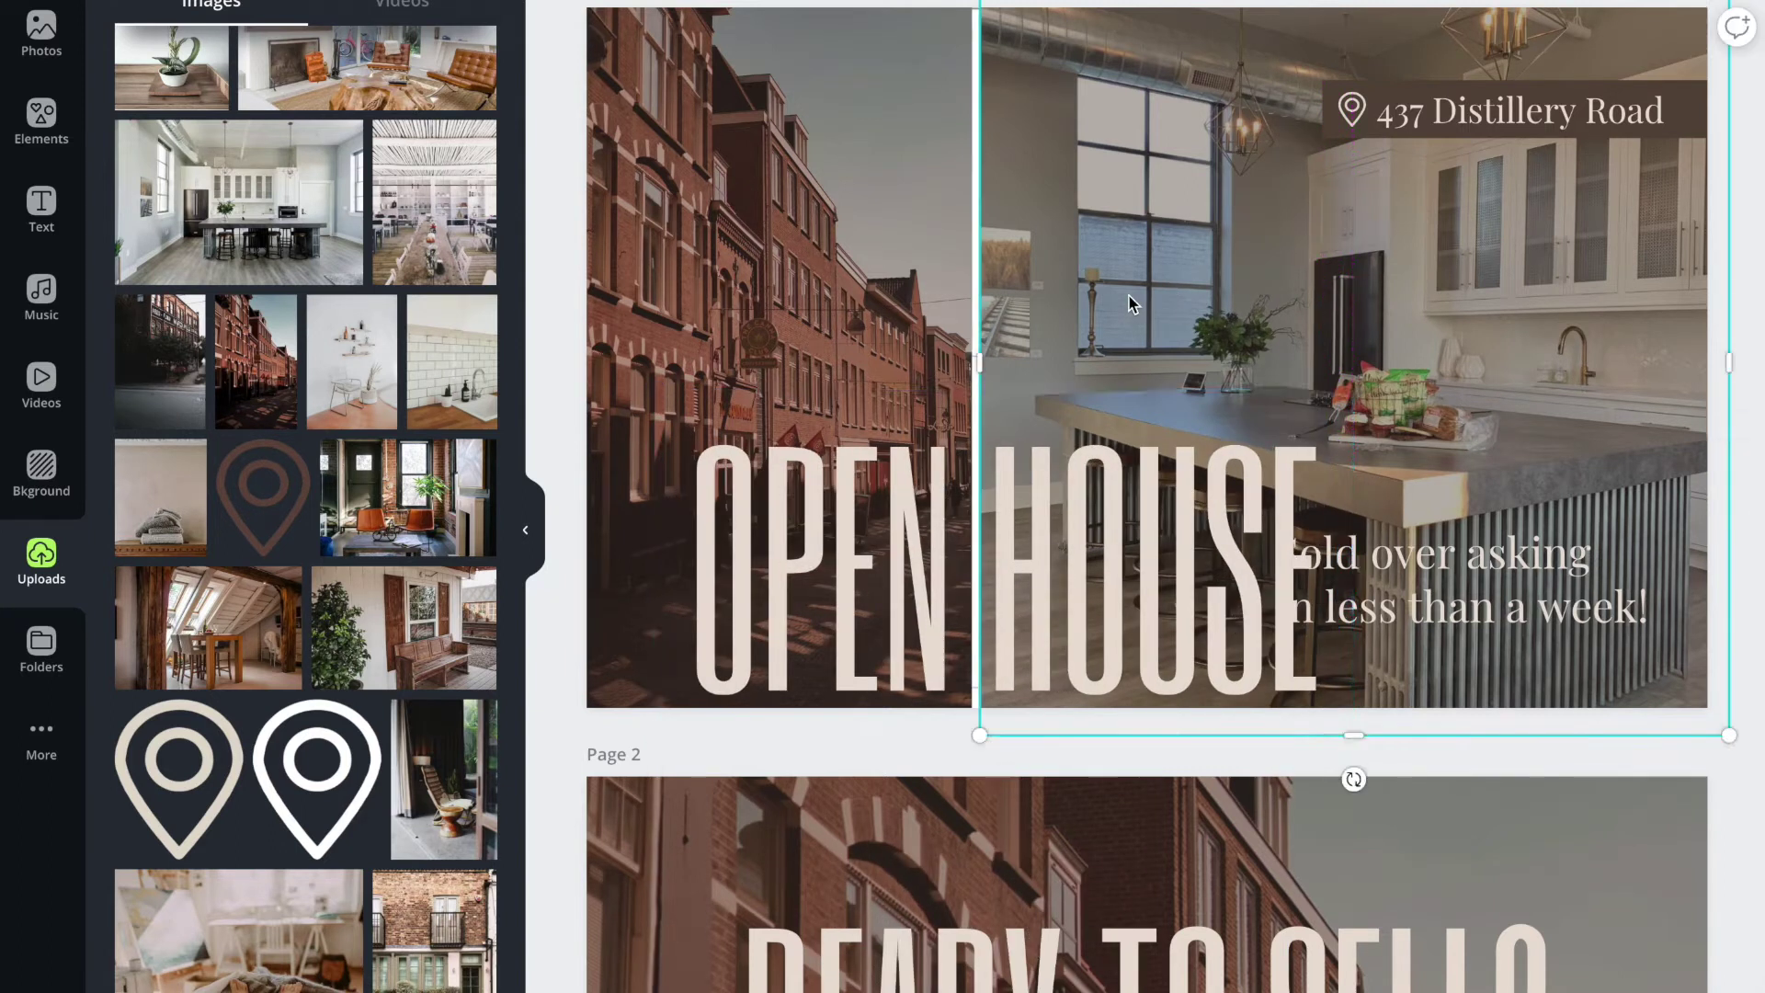
# Move the "Sold over asking in less than a week!" caption clear of the headline and narrow its text box to about 2.4 in.
pyautogui.click(1300, 595)
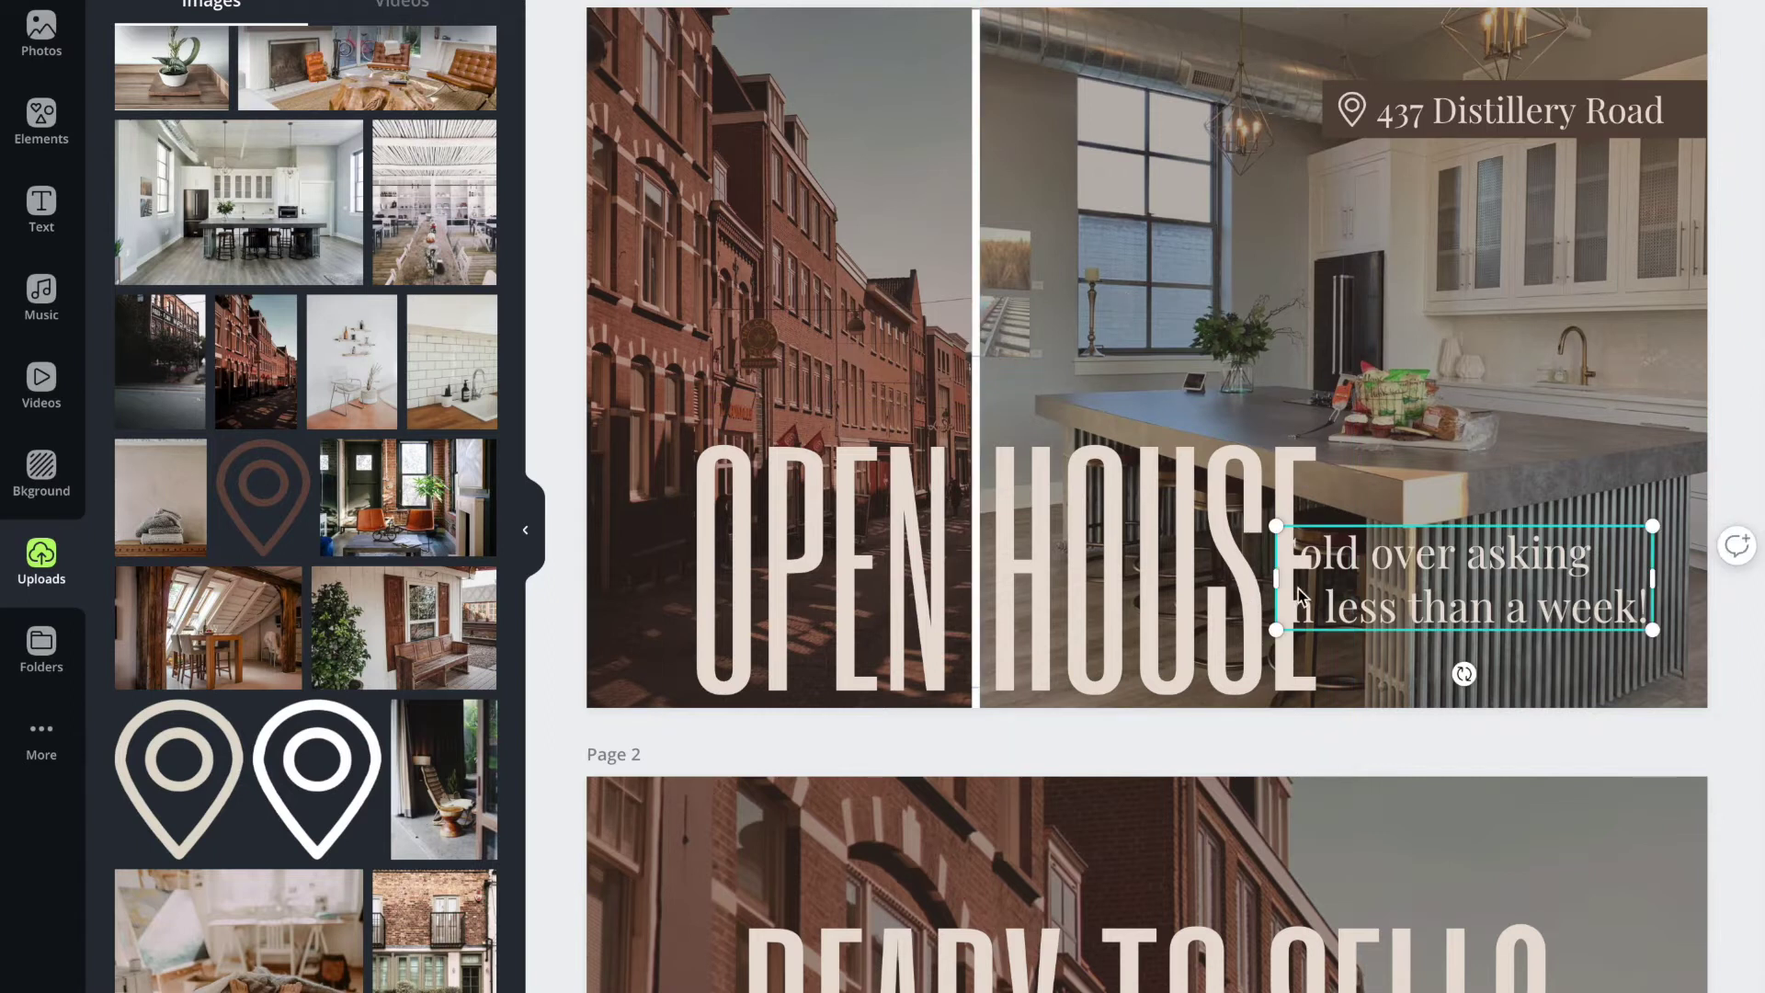
pyautogui.moveTo(1286, 589); pyautogui.dragTo(1339, 584)
pyautogui.moveTo(1662, 628); pyautogui.dragTo(1682, 631)
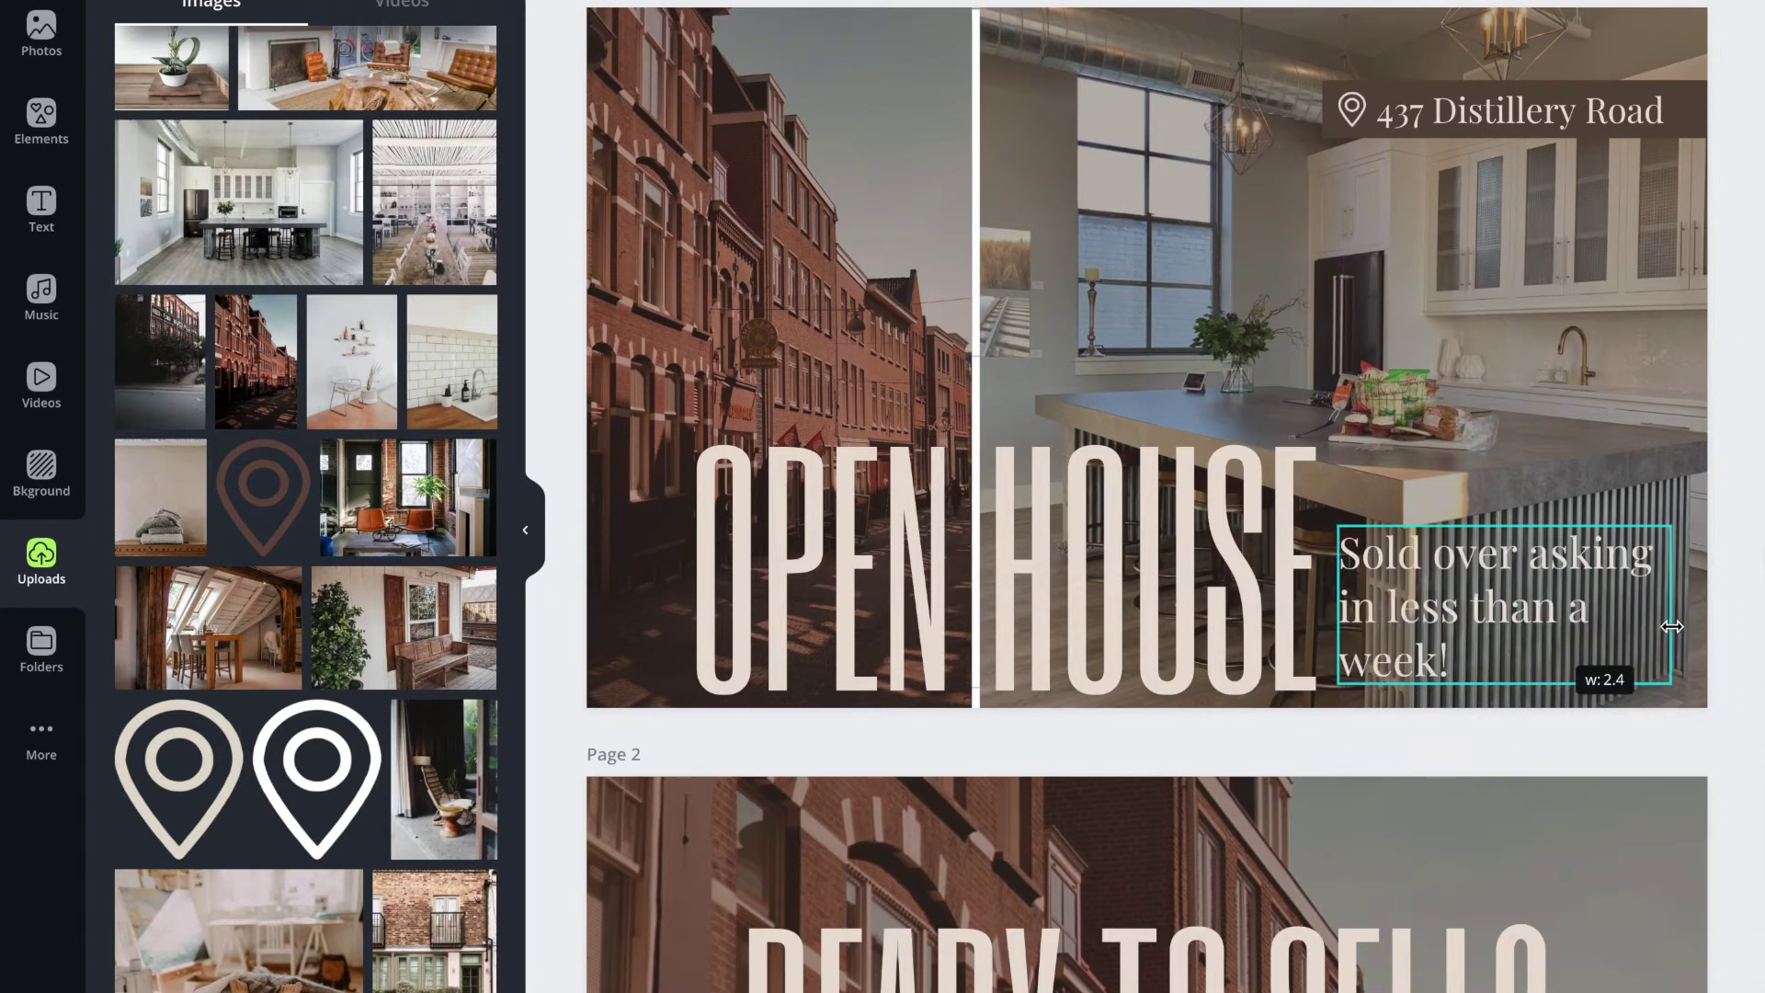
pyautogui.moveTo(1441, 608); pyautogui.dragTo(1451, 586)
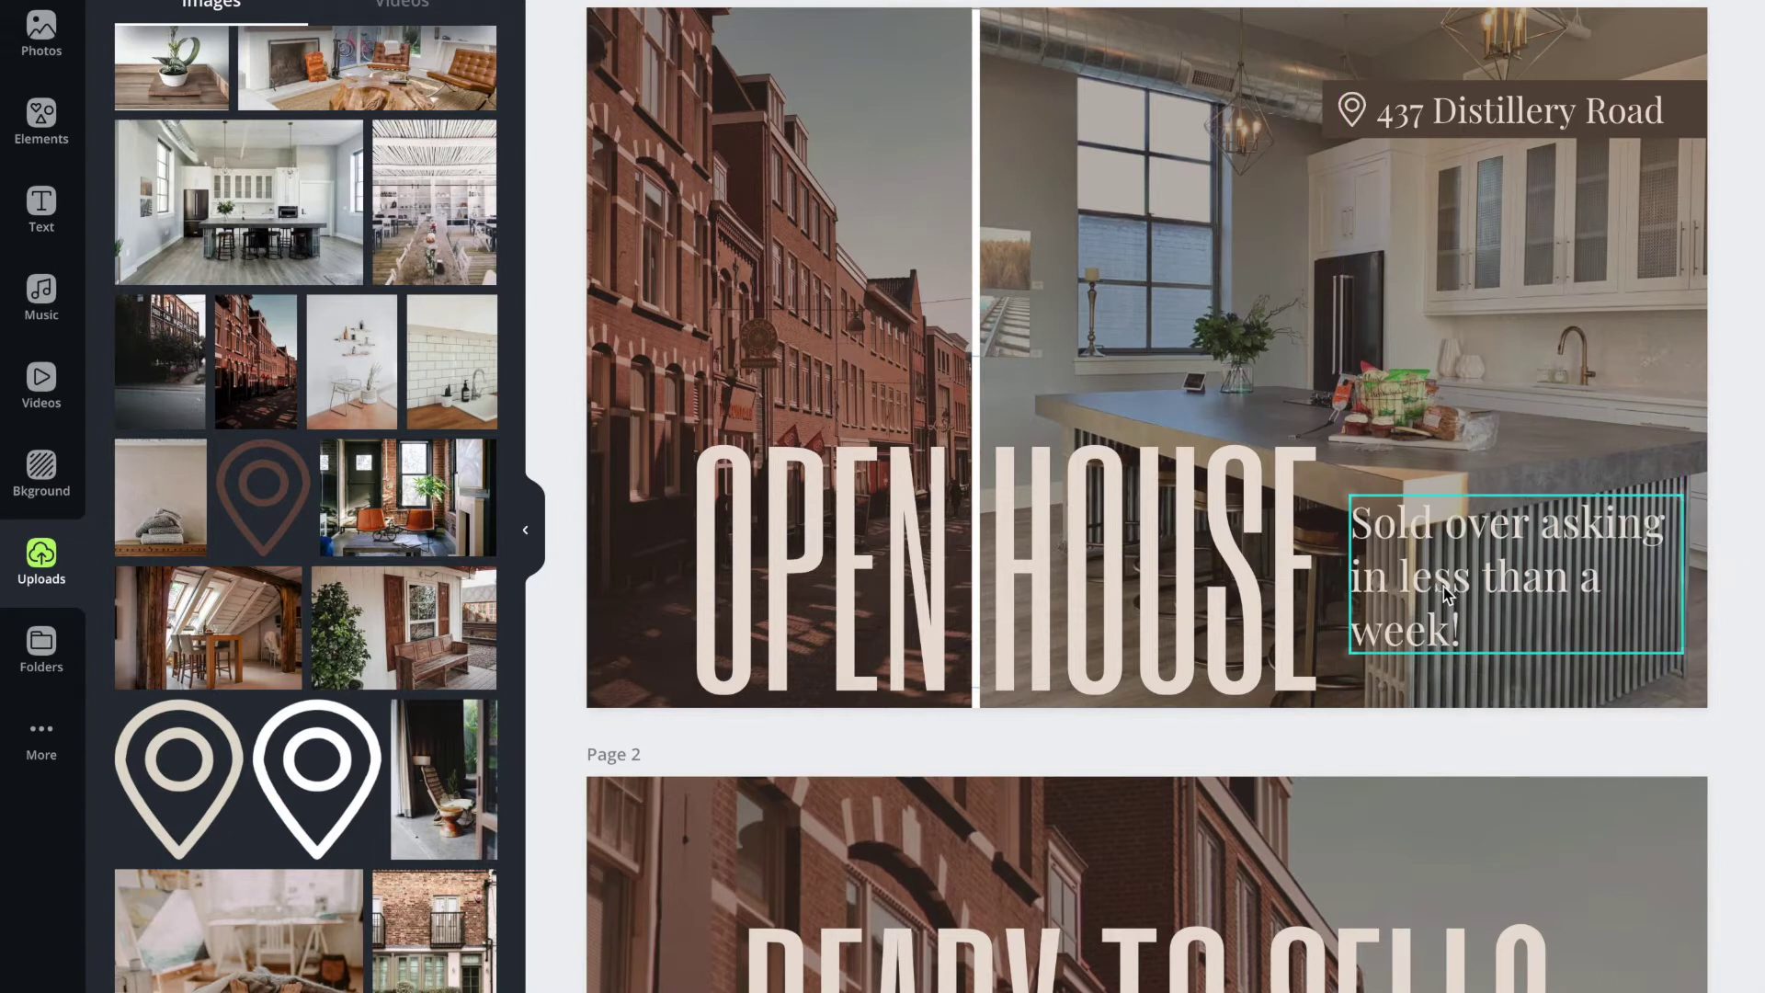
# Replace the "Sold over asking in less than a week!" caption with "Saturday 2-4pm" and move it slightly lower beside the headline.
pyautogui.doubleClick(1449, 586)
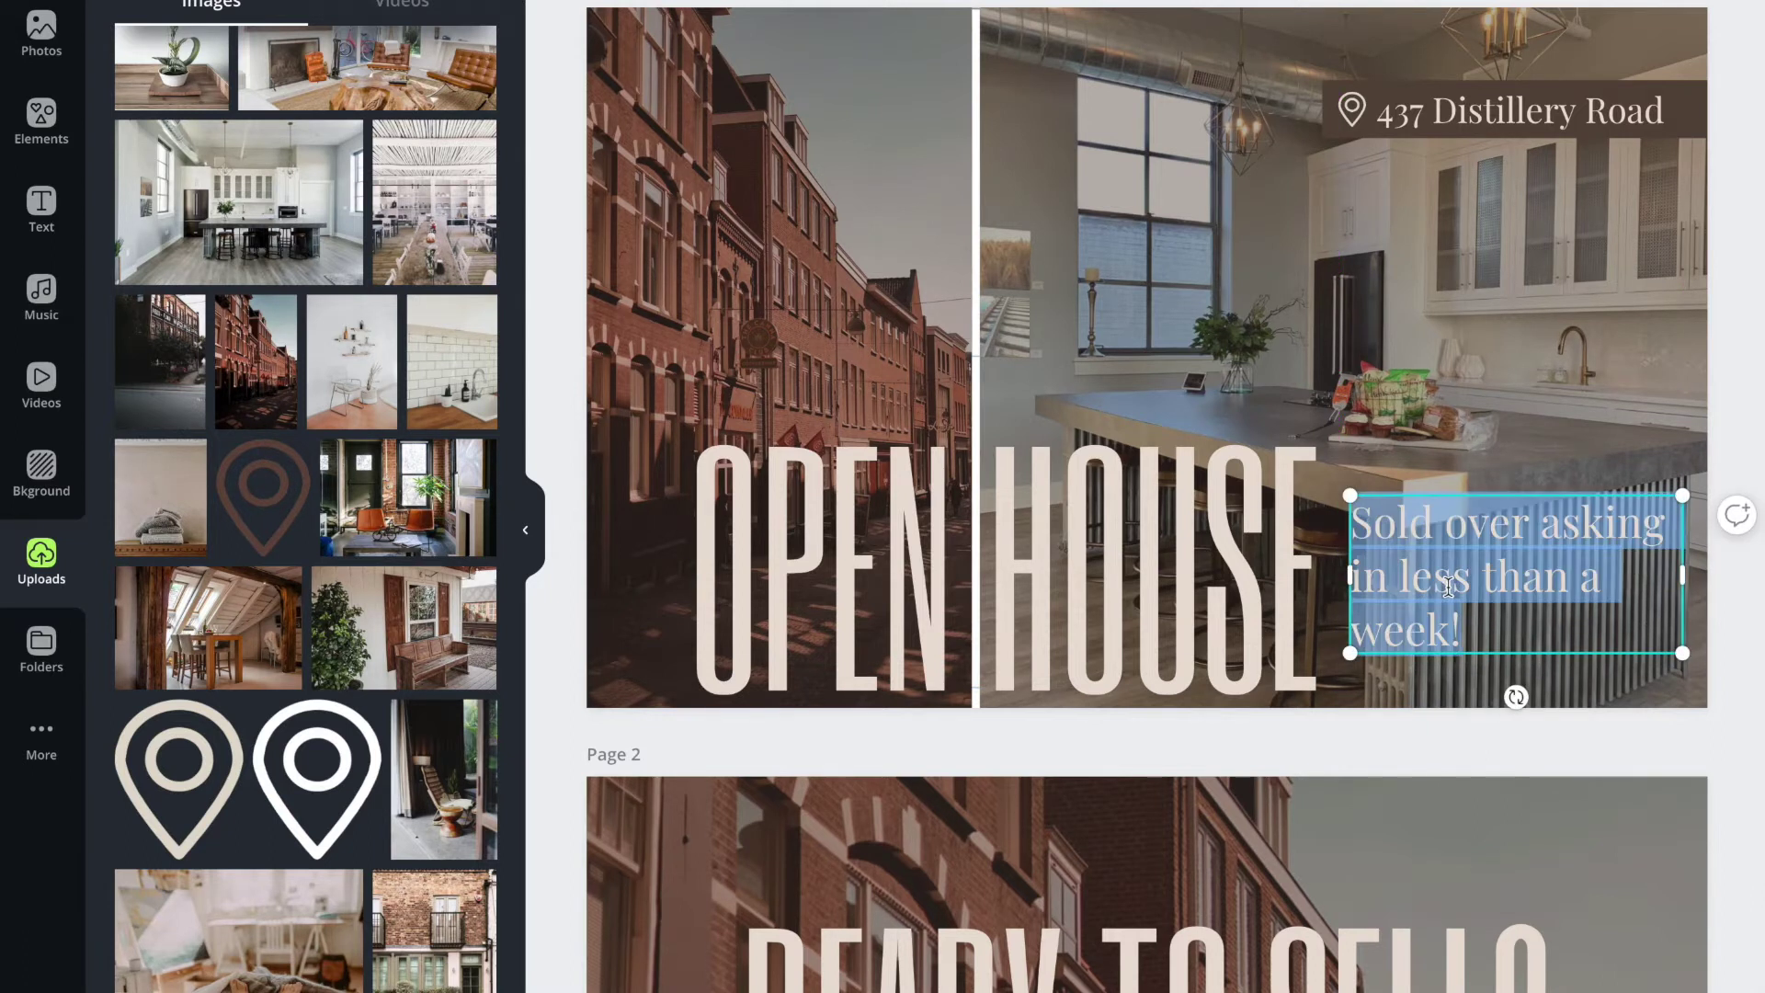
pyautogui.write('SA')
pyautogui.write('aturday')
pyautogui.write(' 2-4pm')
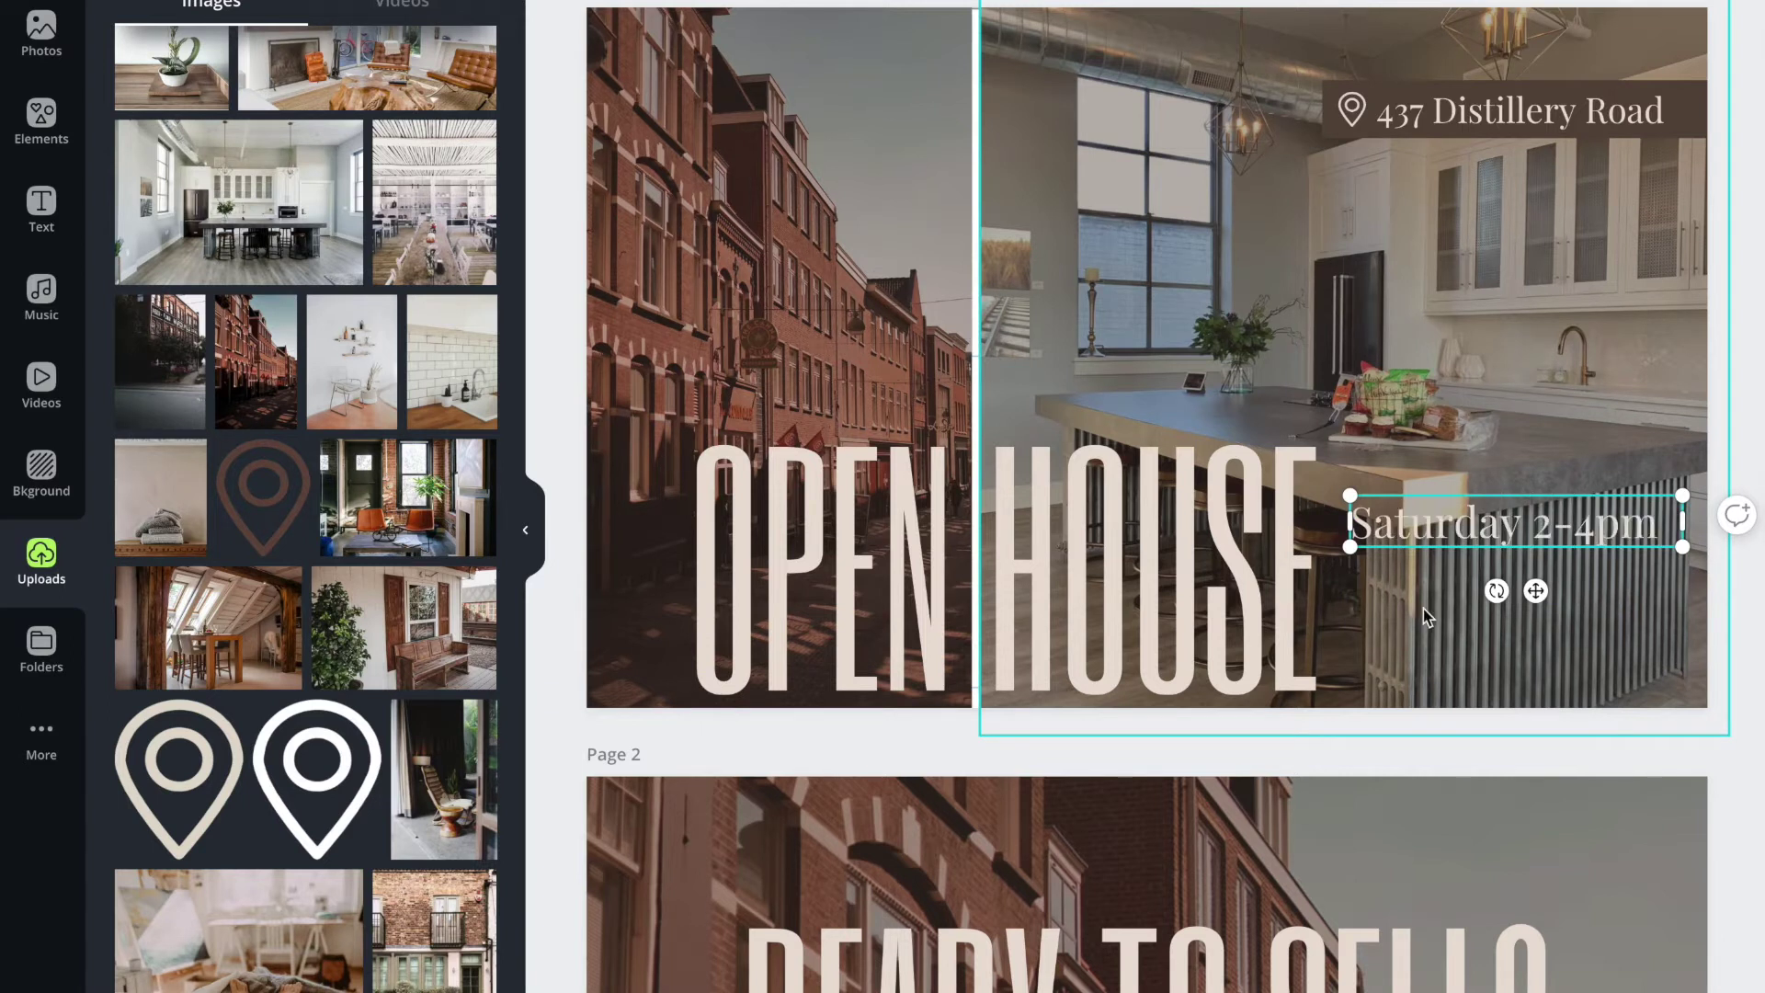
pyautogui.moveTo(1480, 542); pyautogui.dragTo(1480, 584)
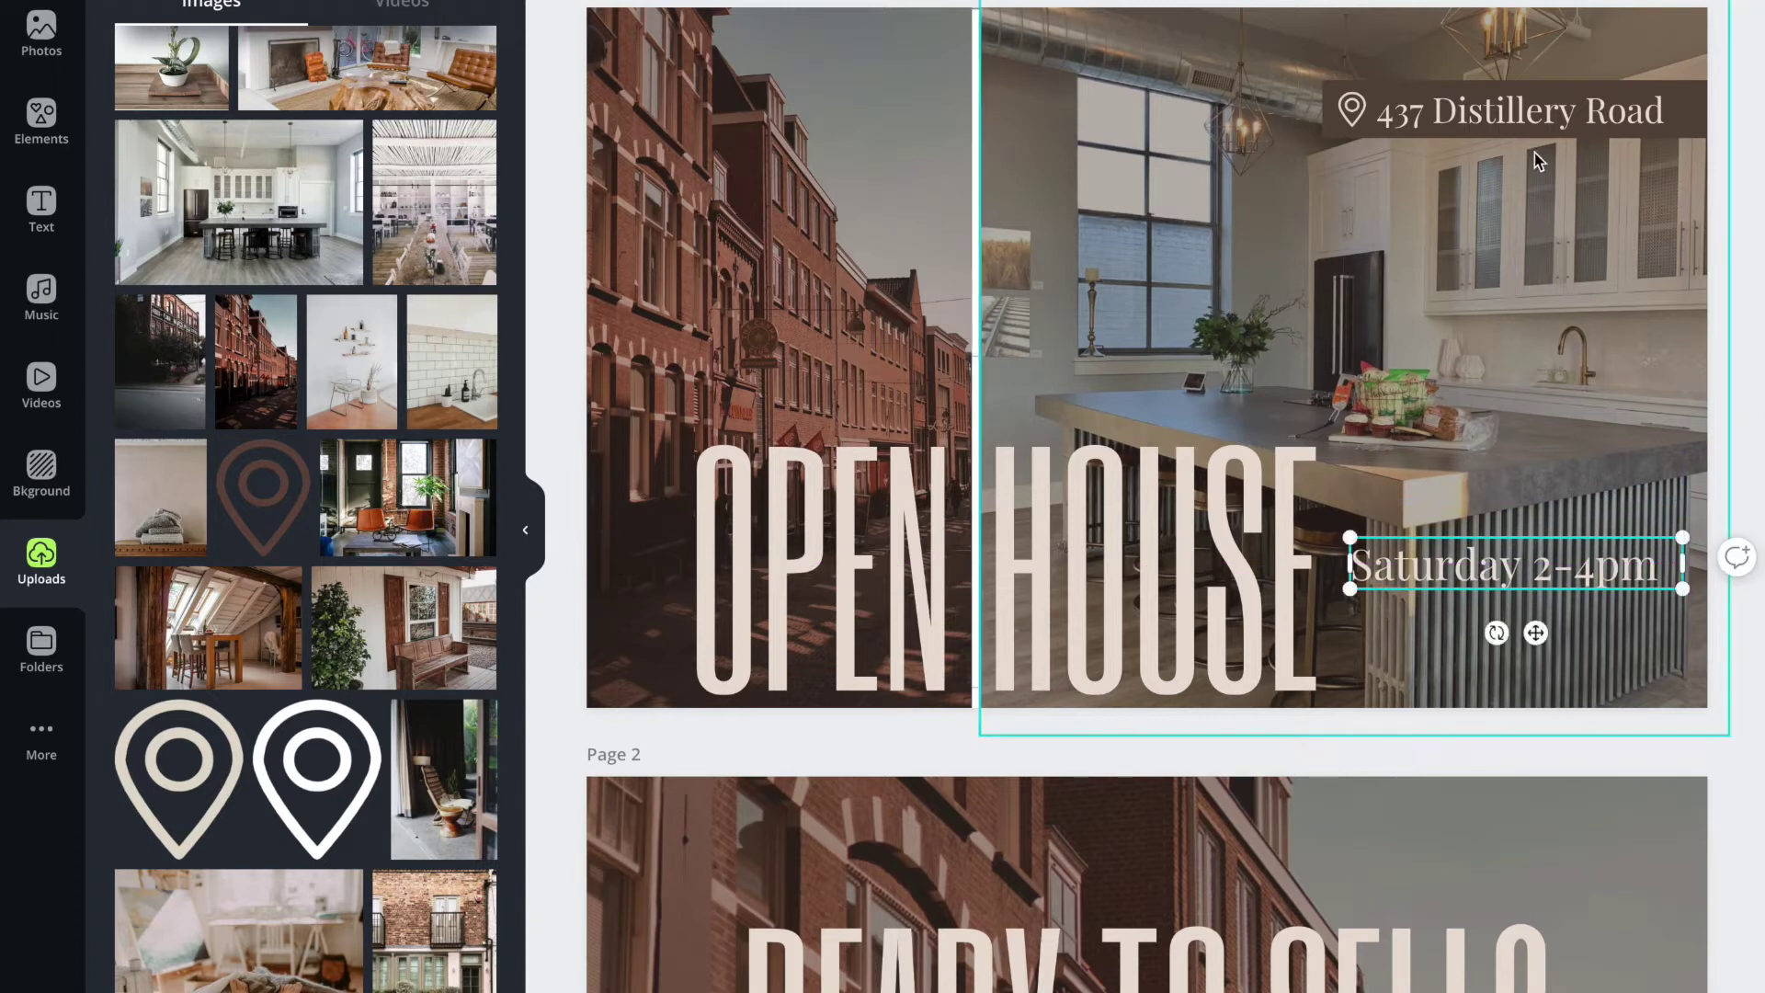
# Select the pin icon beside the address and search the elements library for "location pin" graphics.
pyautogui.click(1350, 114)
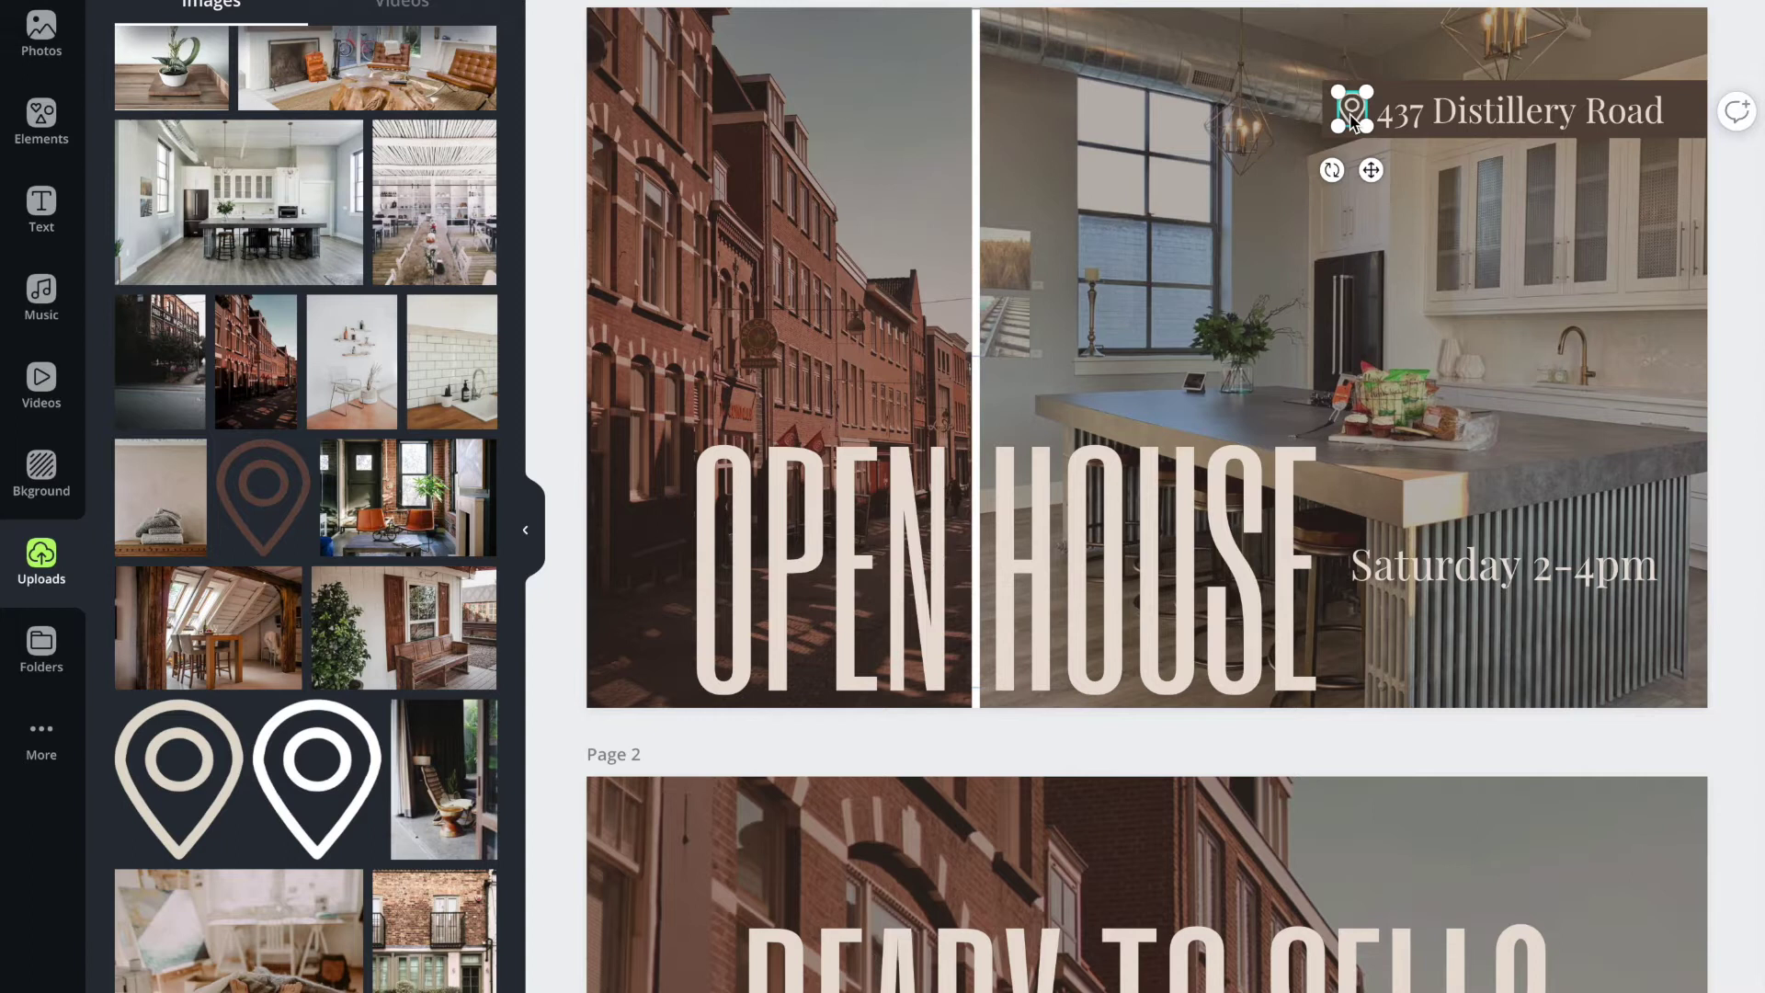
pyautogui.click(41, 118)
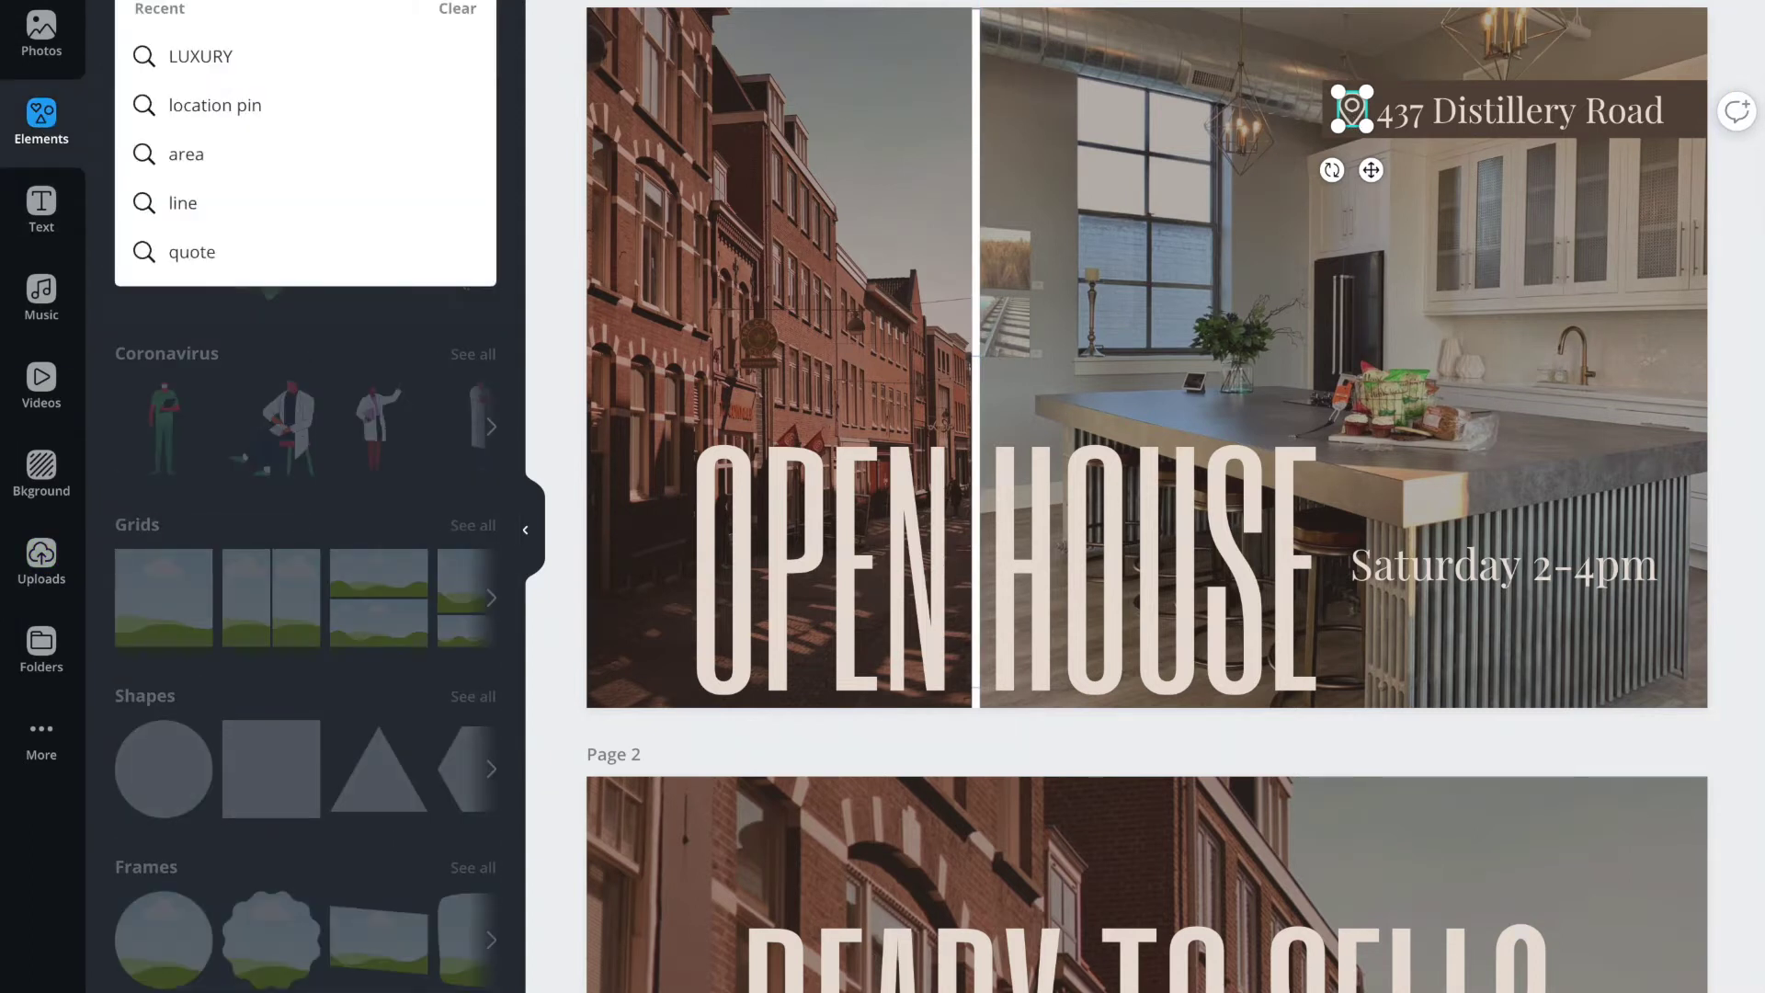
pyautogui.press('Escape')
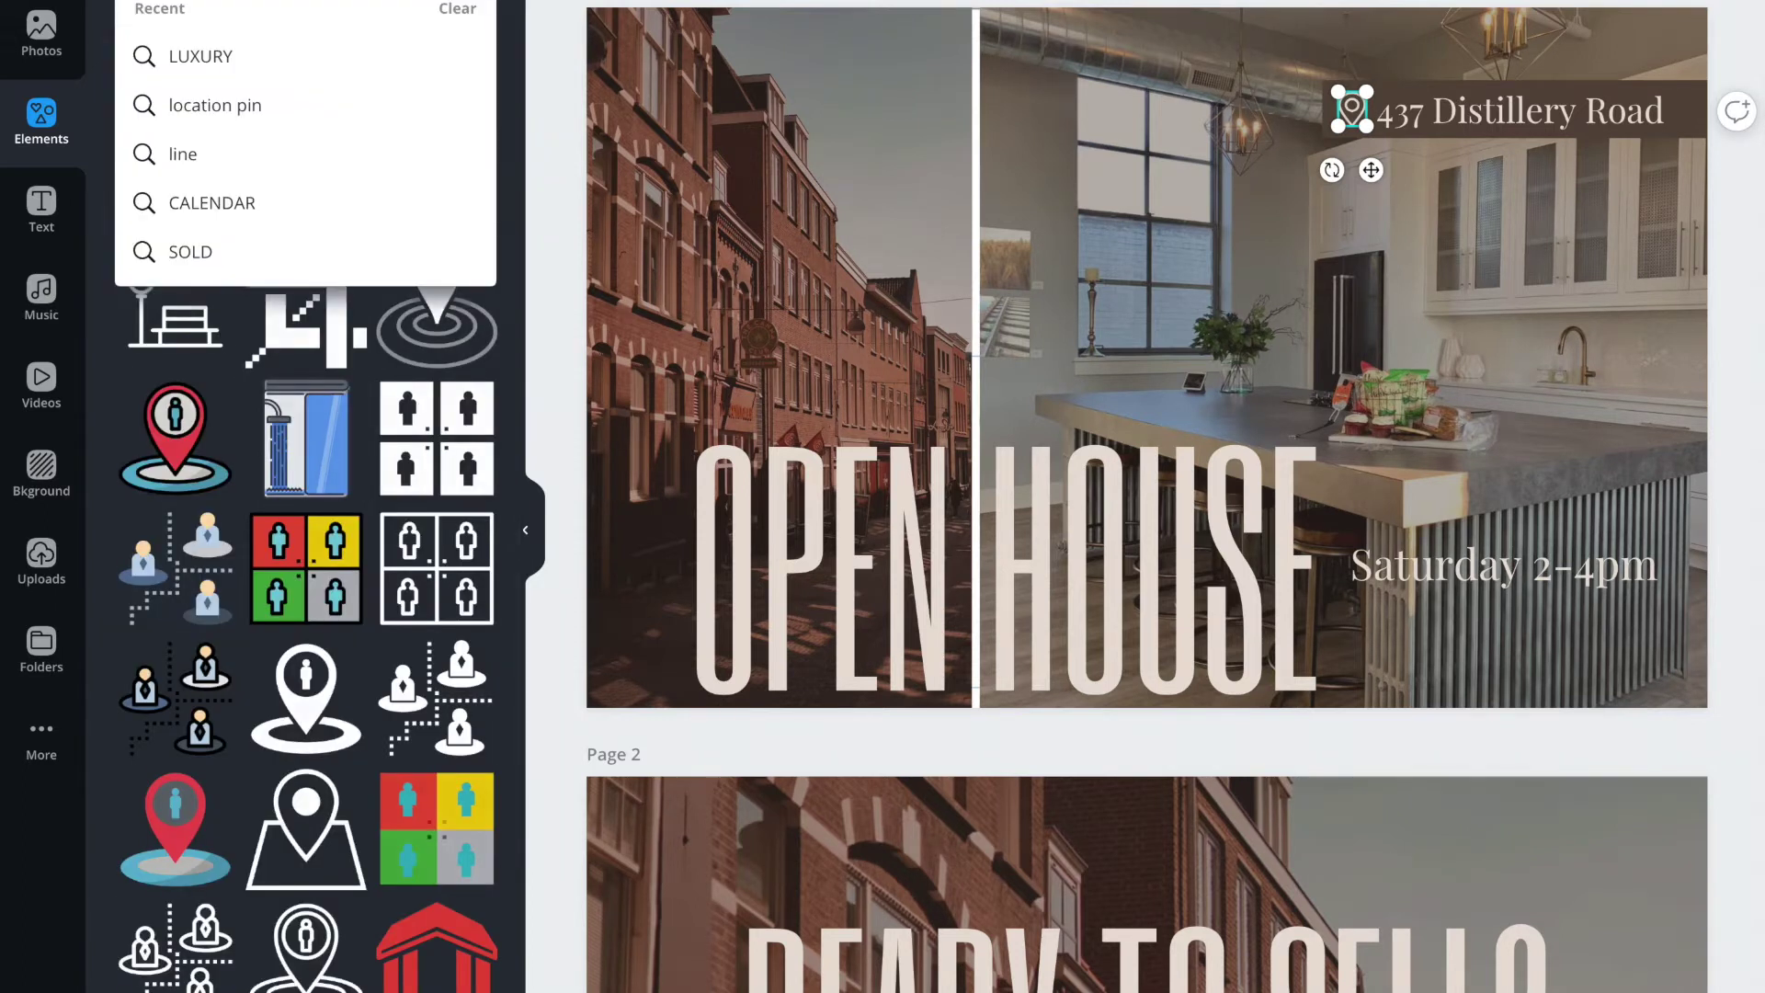
pyautogui.write('loc')
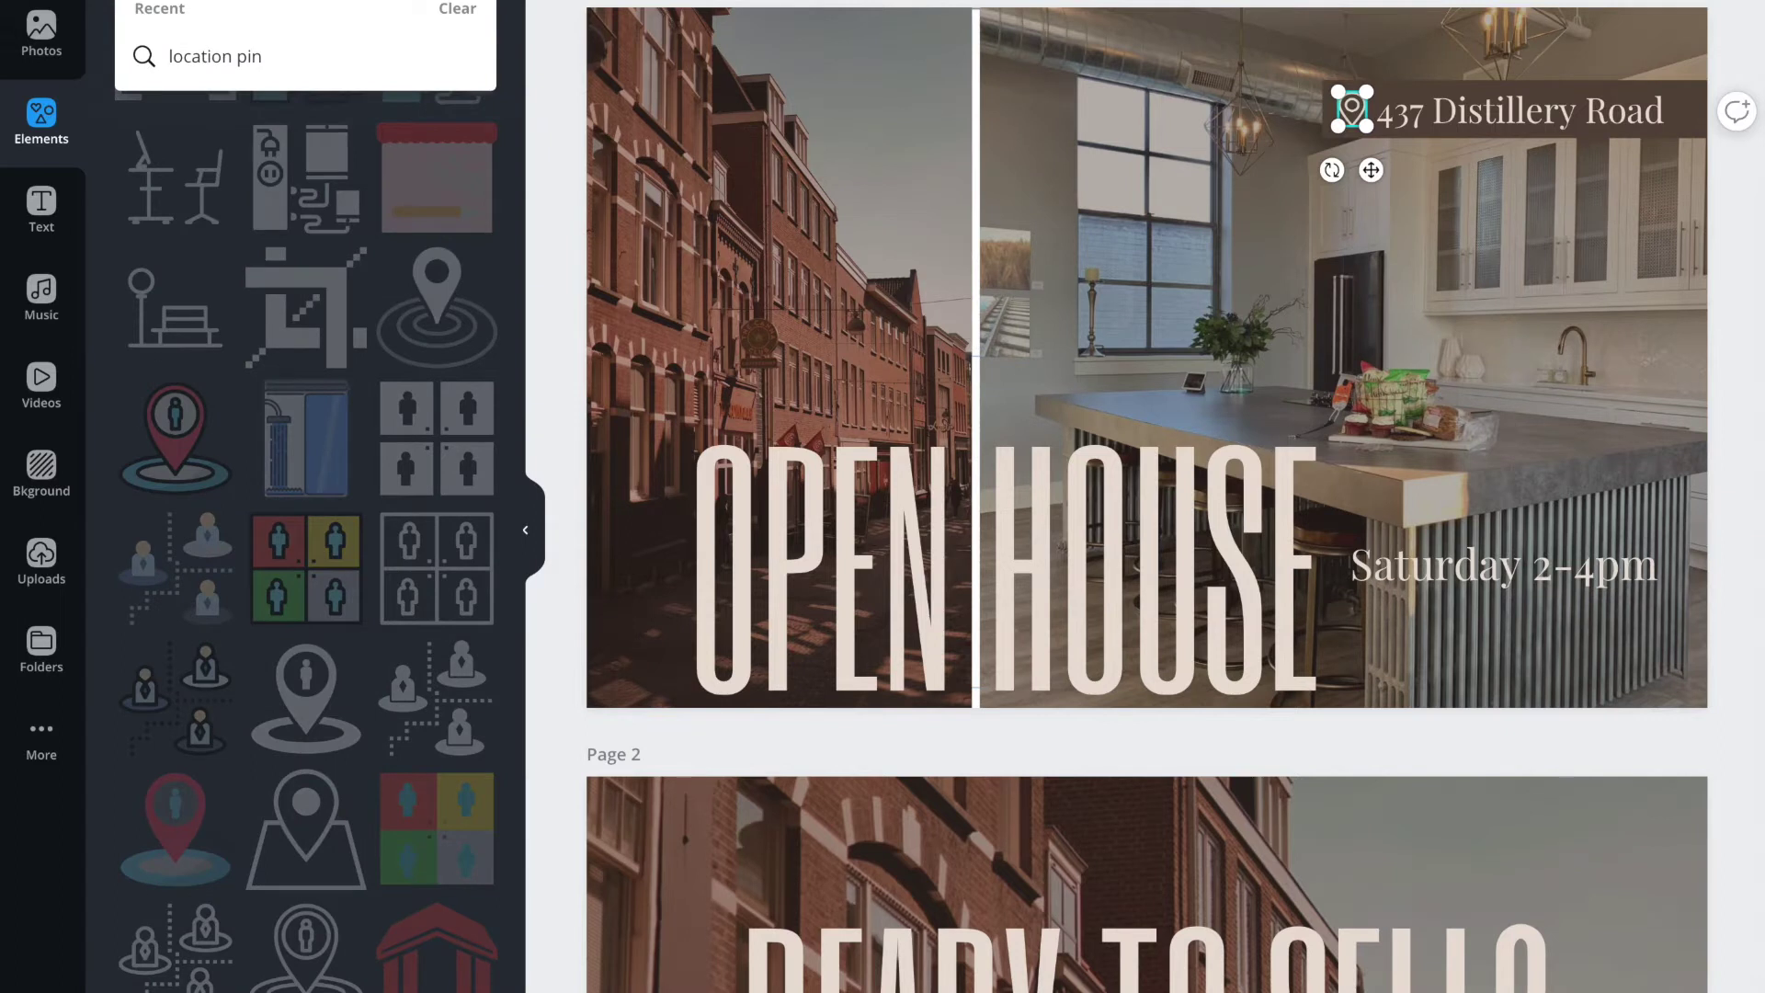
pyautogui.click(270, 57)
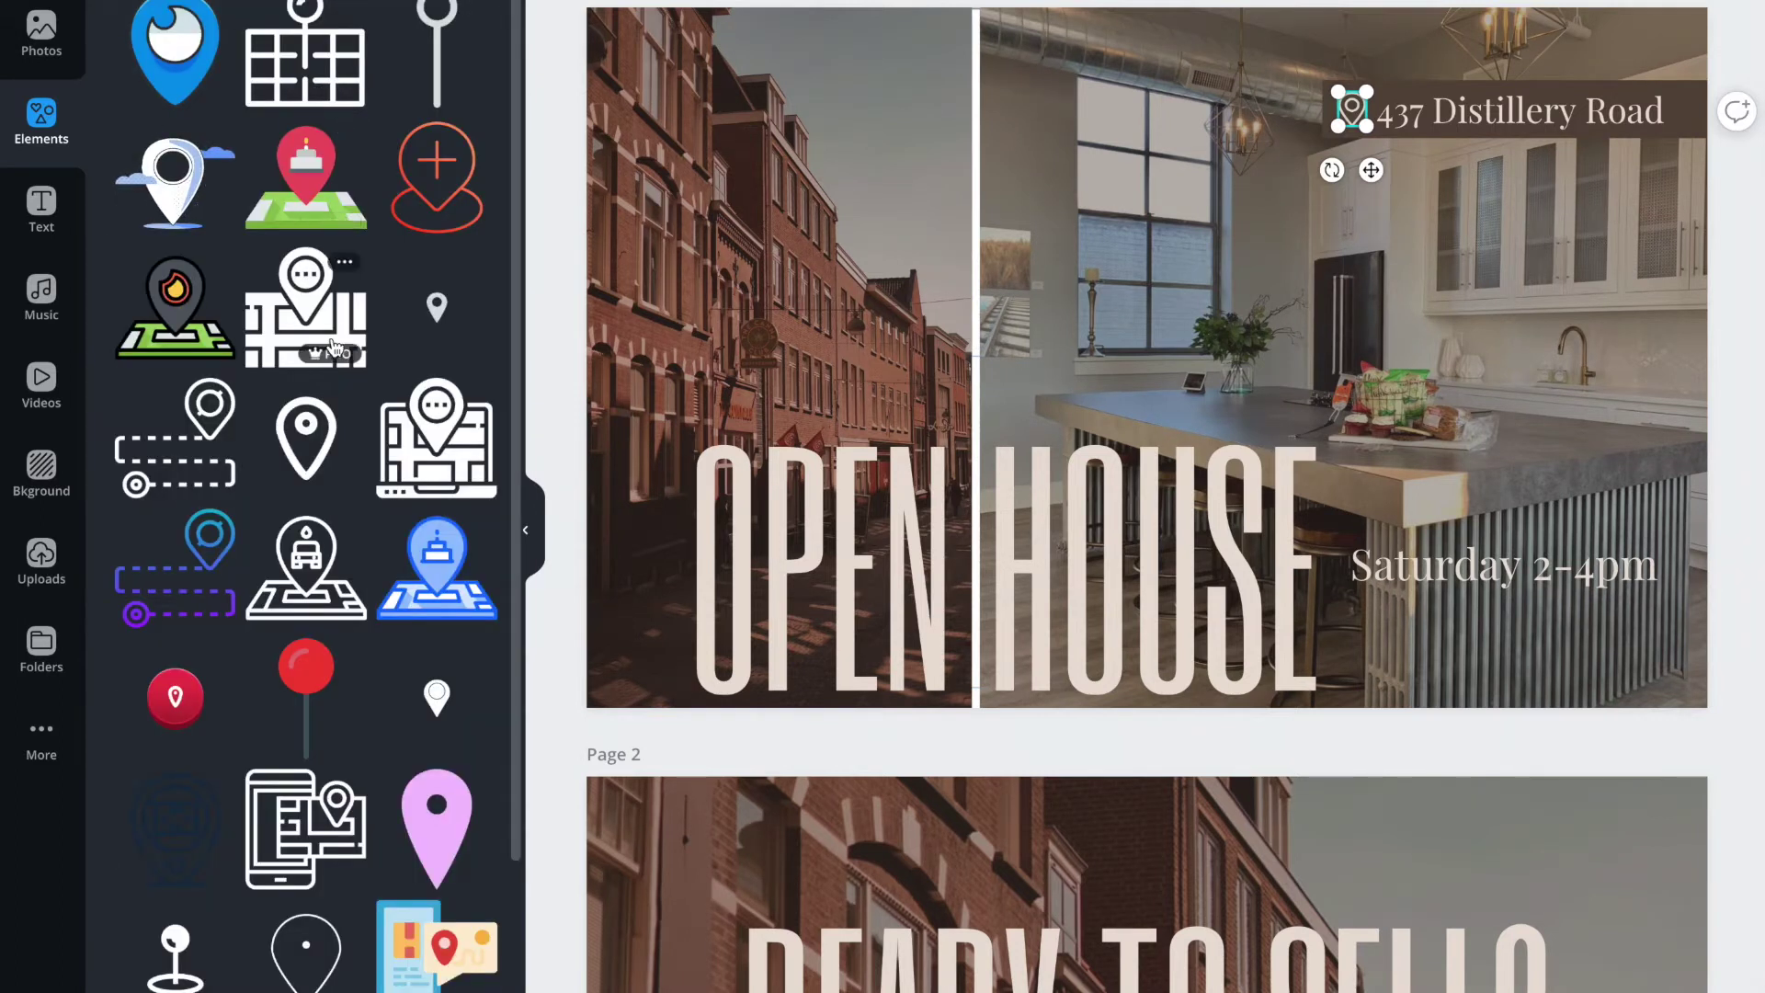
pyautogui.scroll(-2, 322, 386)
pyautogui.scroll(2, 331, 437)
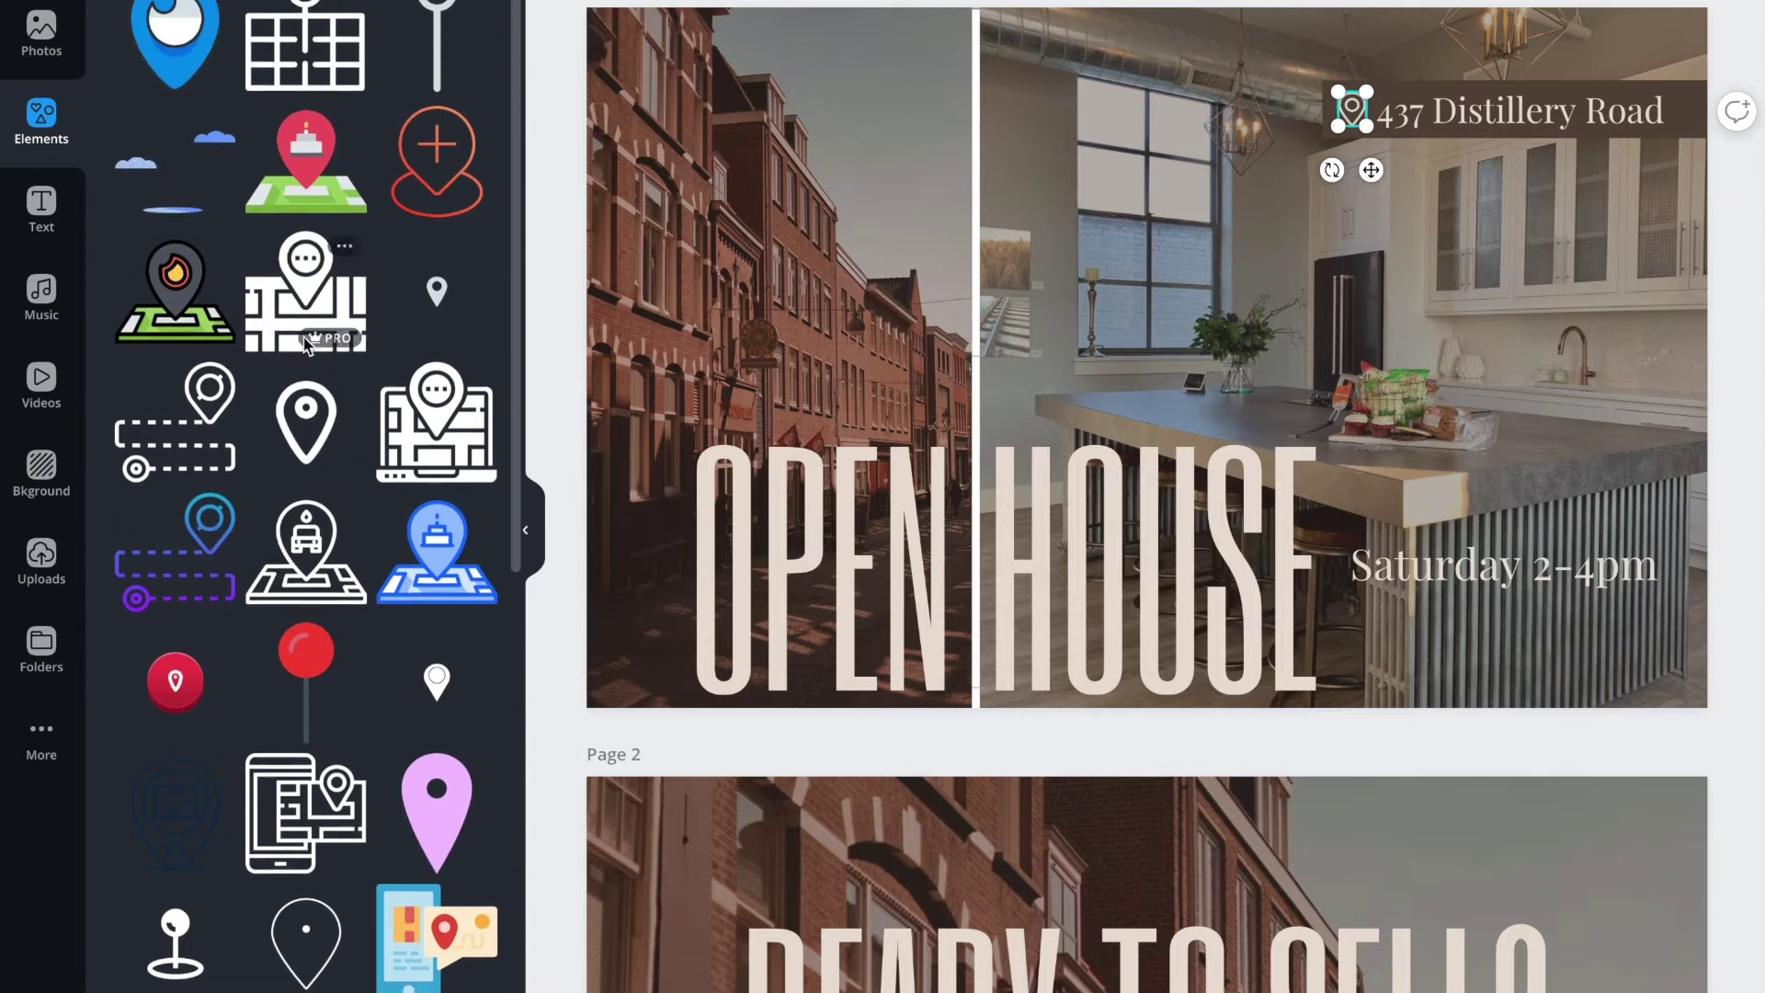
# Filter the location pin results to Free items and look through the available pin graphics.
pyautogui.click(478, 2)
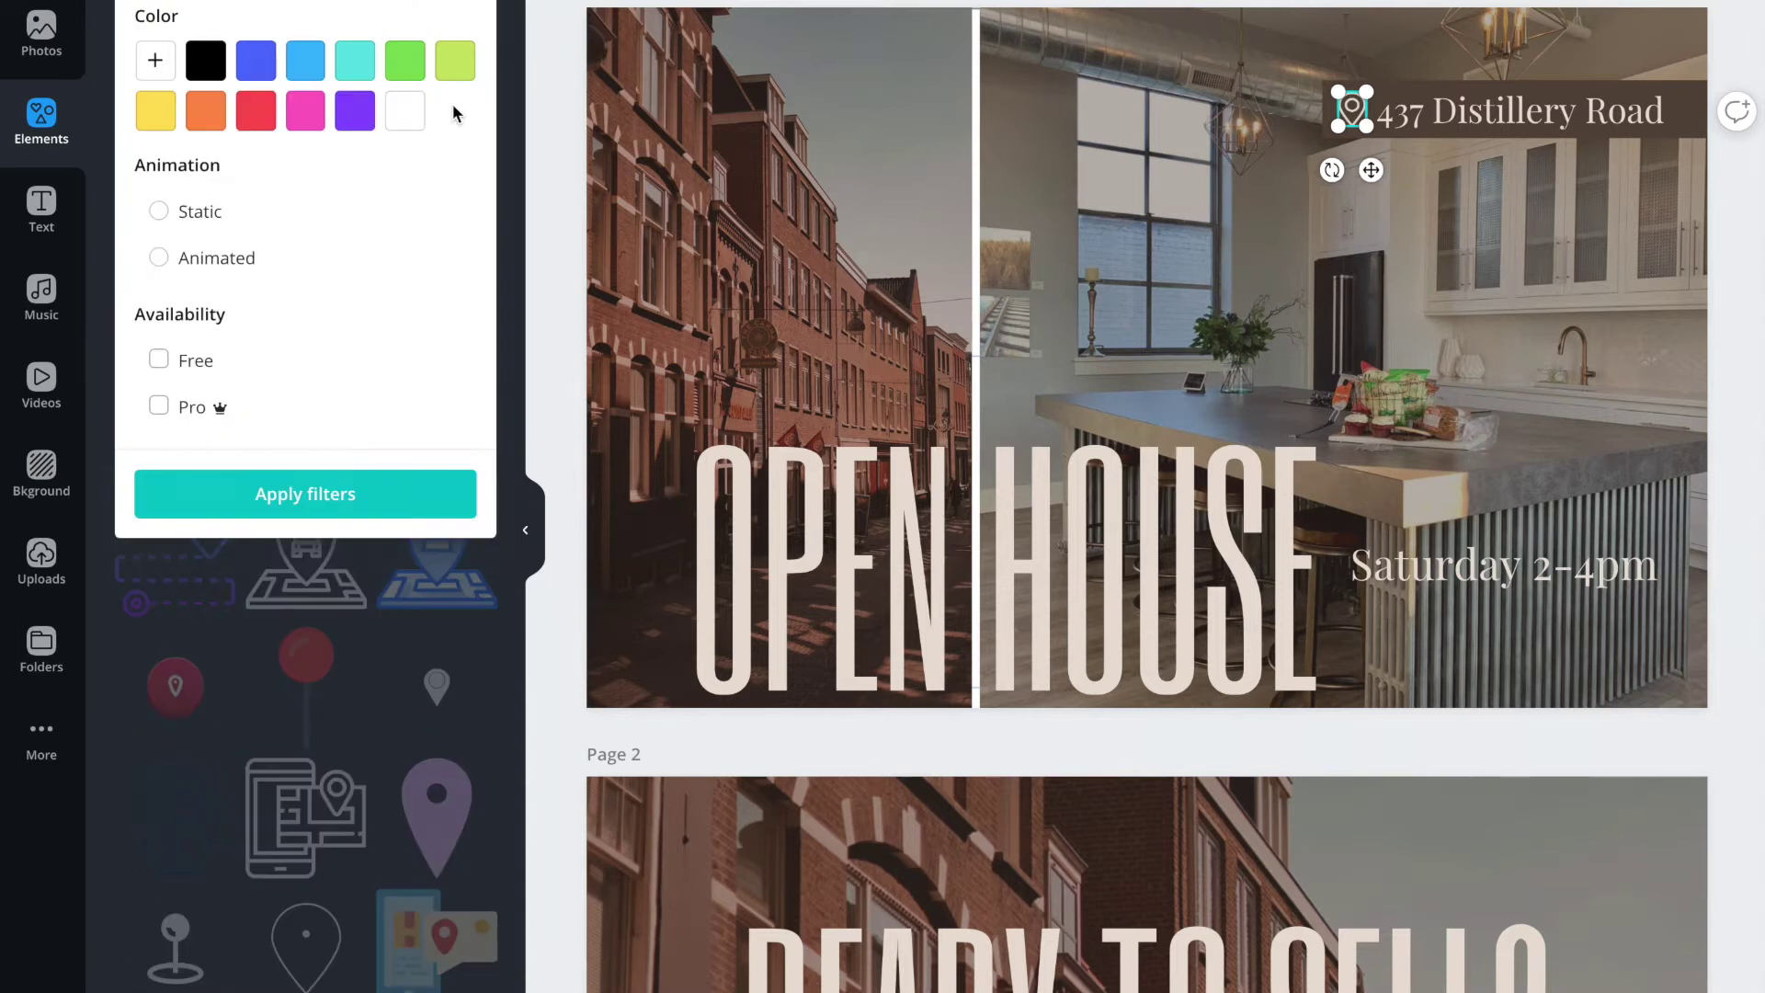
pyautogui.click(159, 360)
pyautogui.click(267, 495)
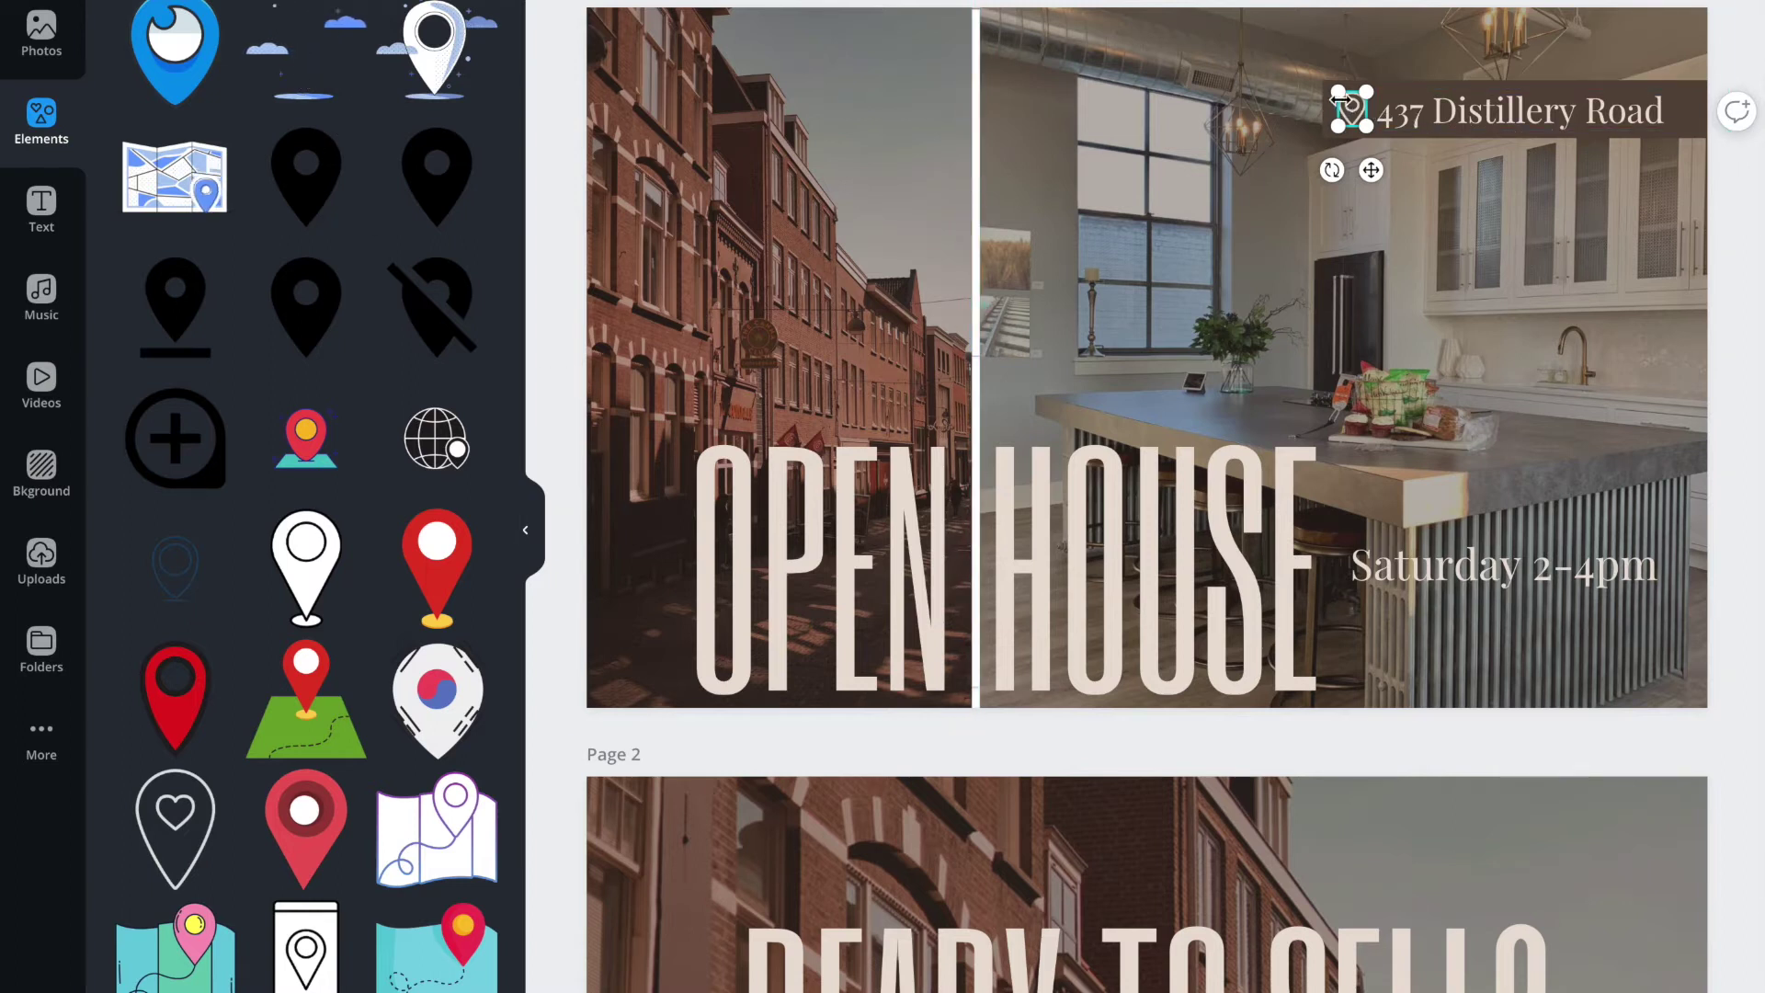
pyautogui.scroll(-4, 462, 184)
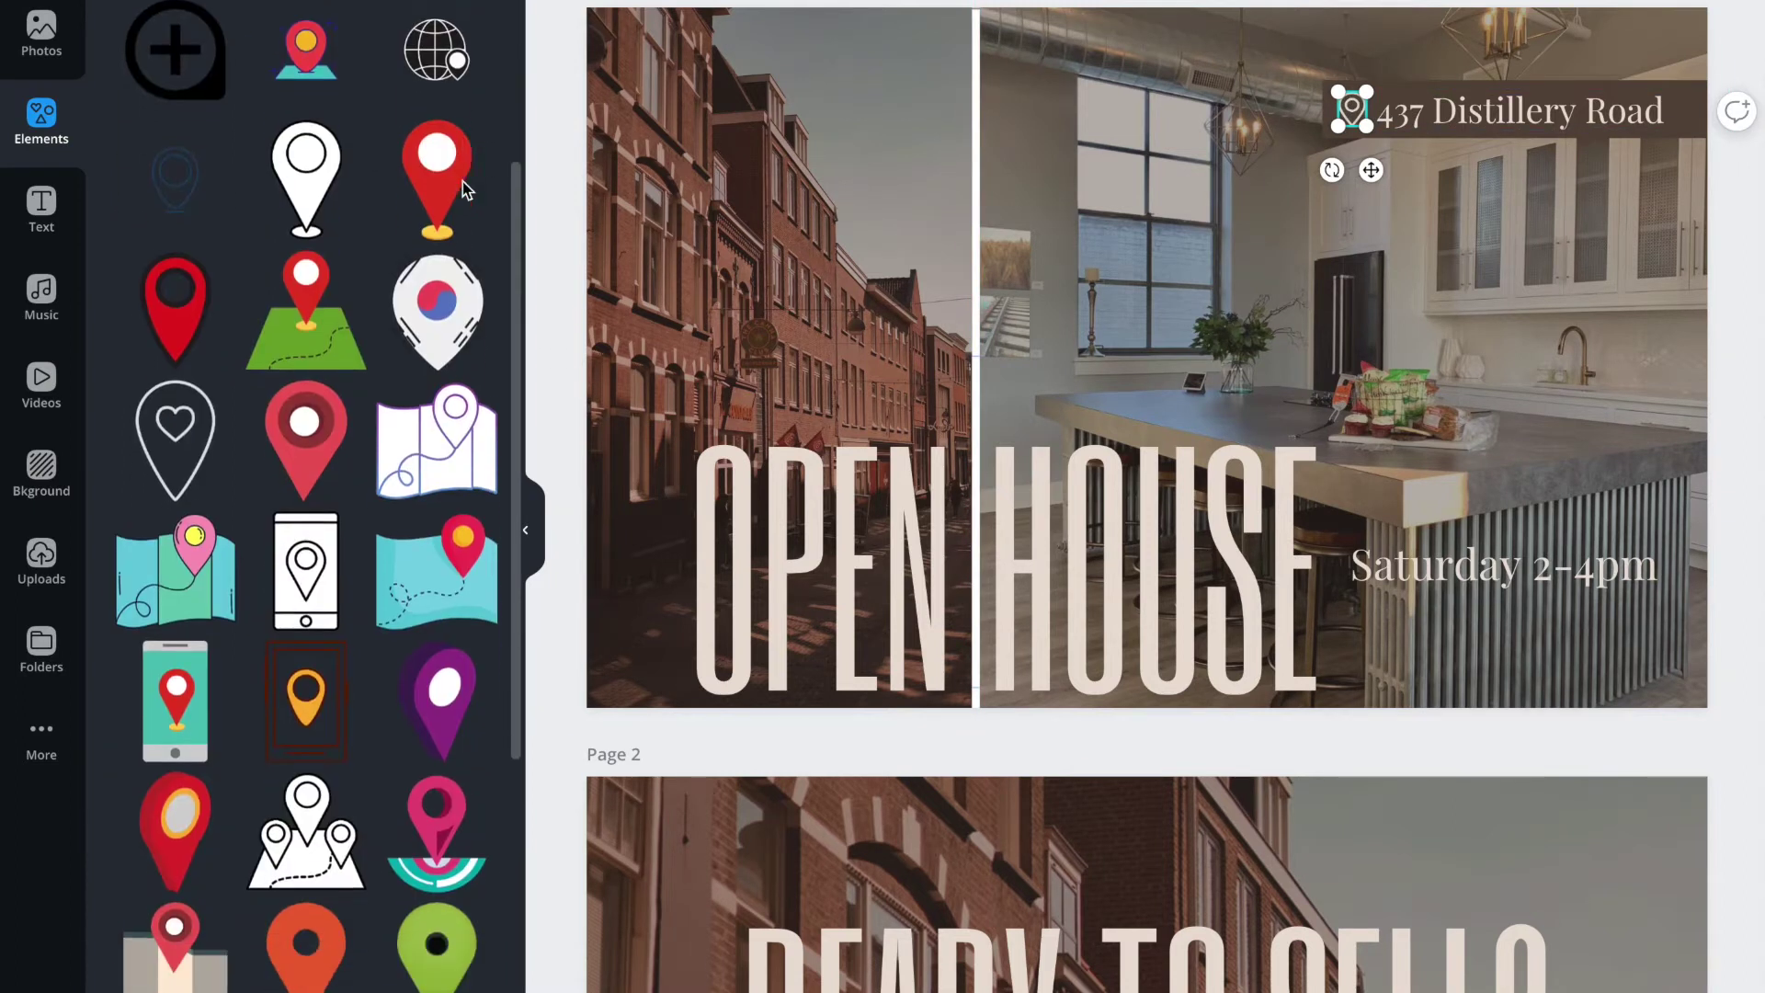
pyautogui.scroll(-2, 461, 184)
pyautogui.scroll(2, 461, 184)
pyautogui.scroll(-4, 463, 186)
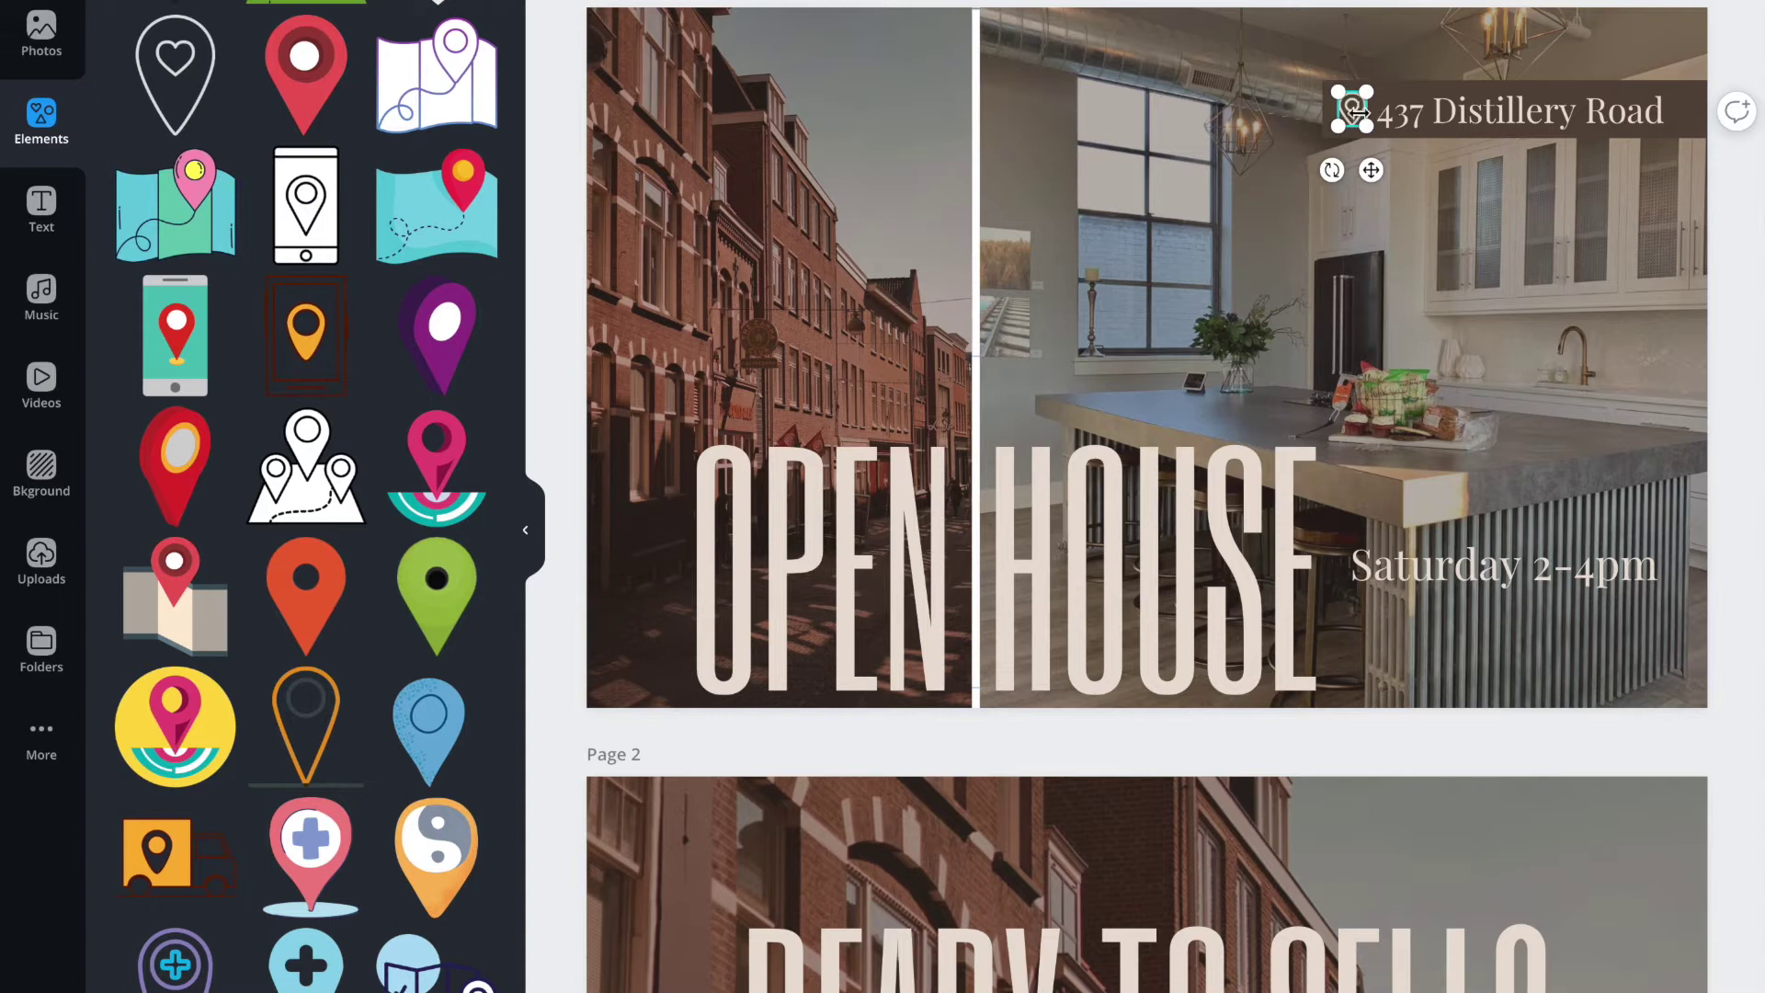
pyautogui.scroll(6, 318, 359)
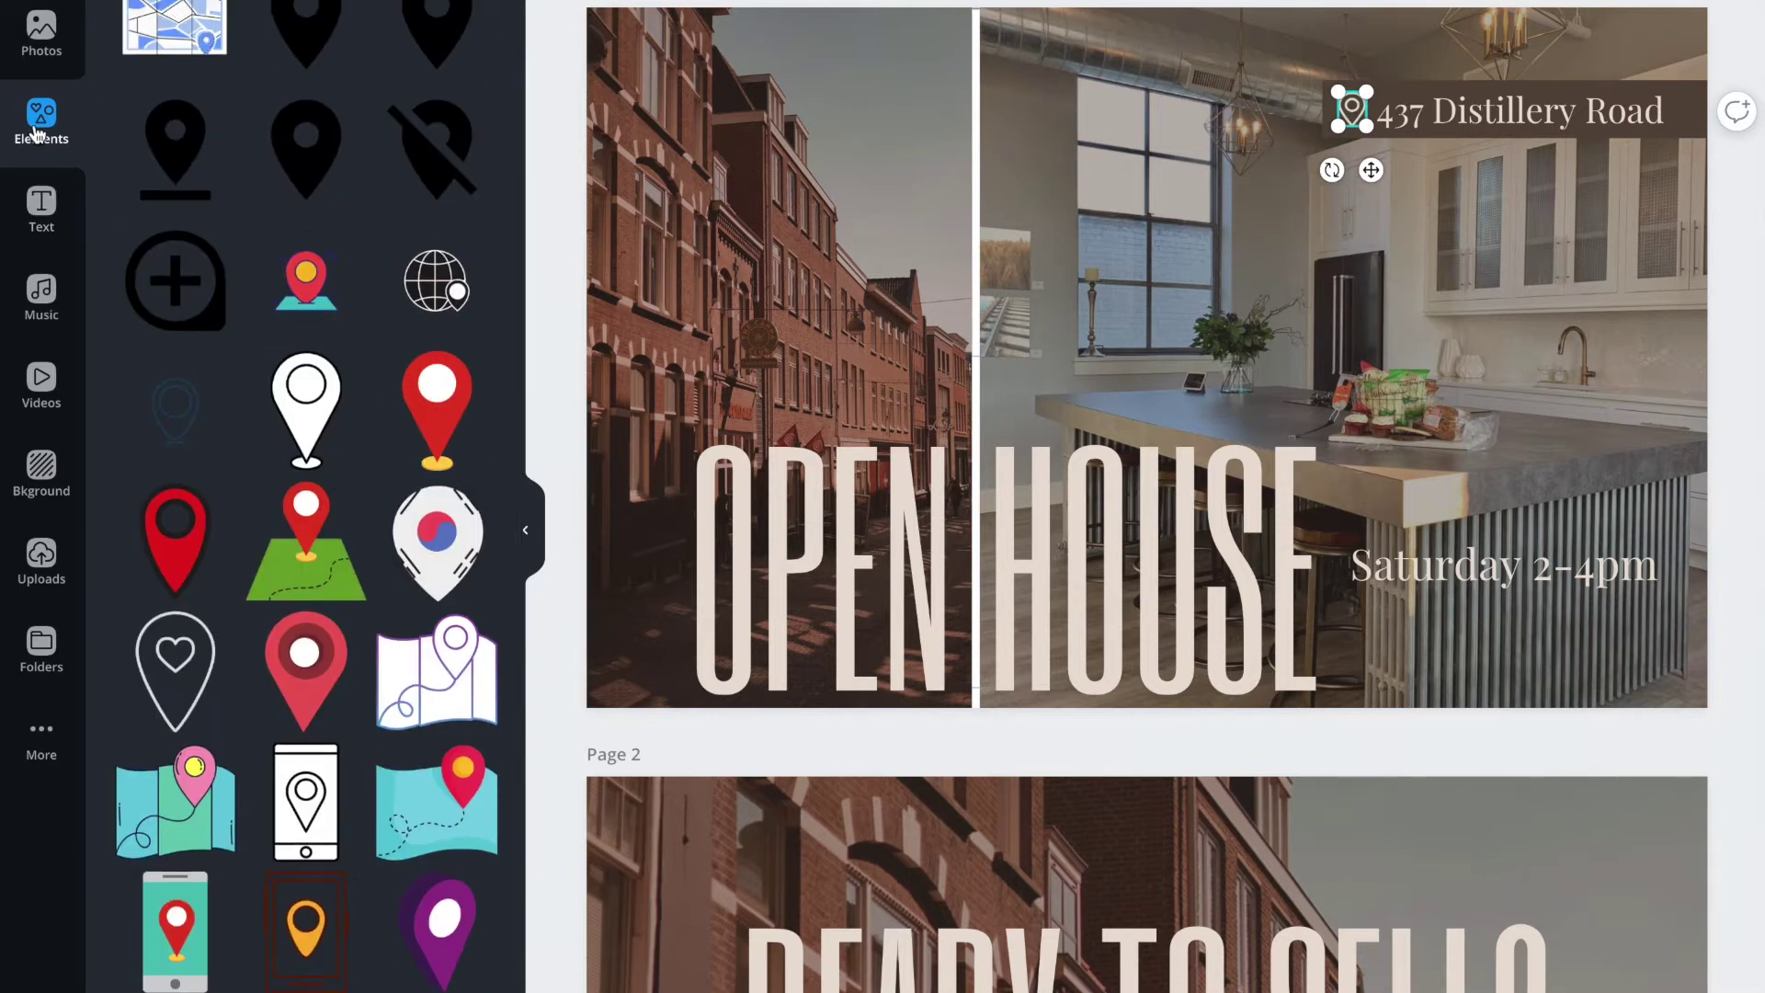
pyautogui.scroll(2, 259, 135)
pyautogui.scroll(-2, 177, 493)
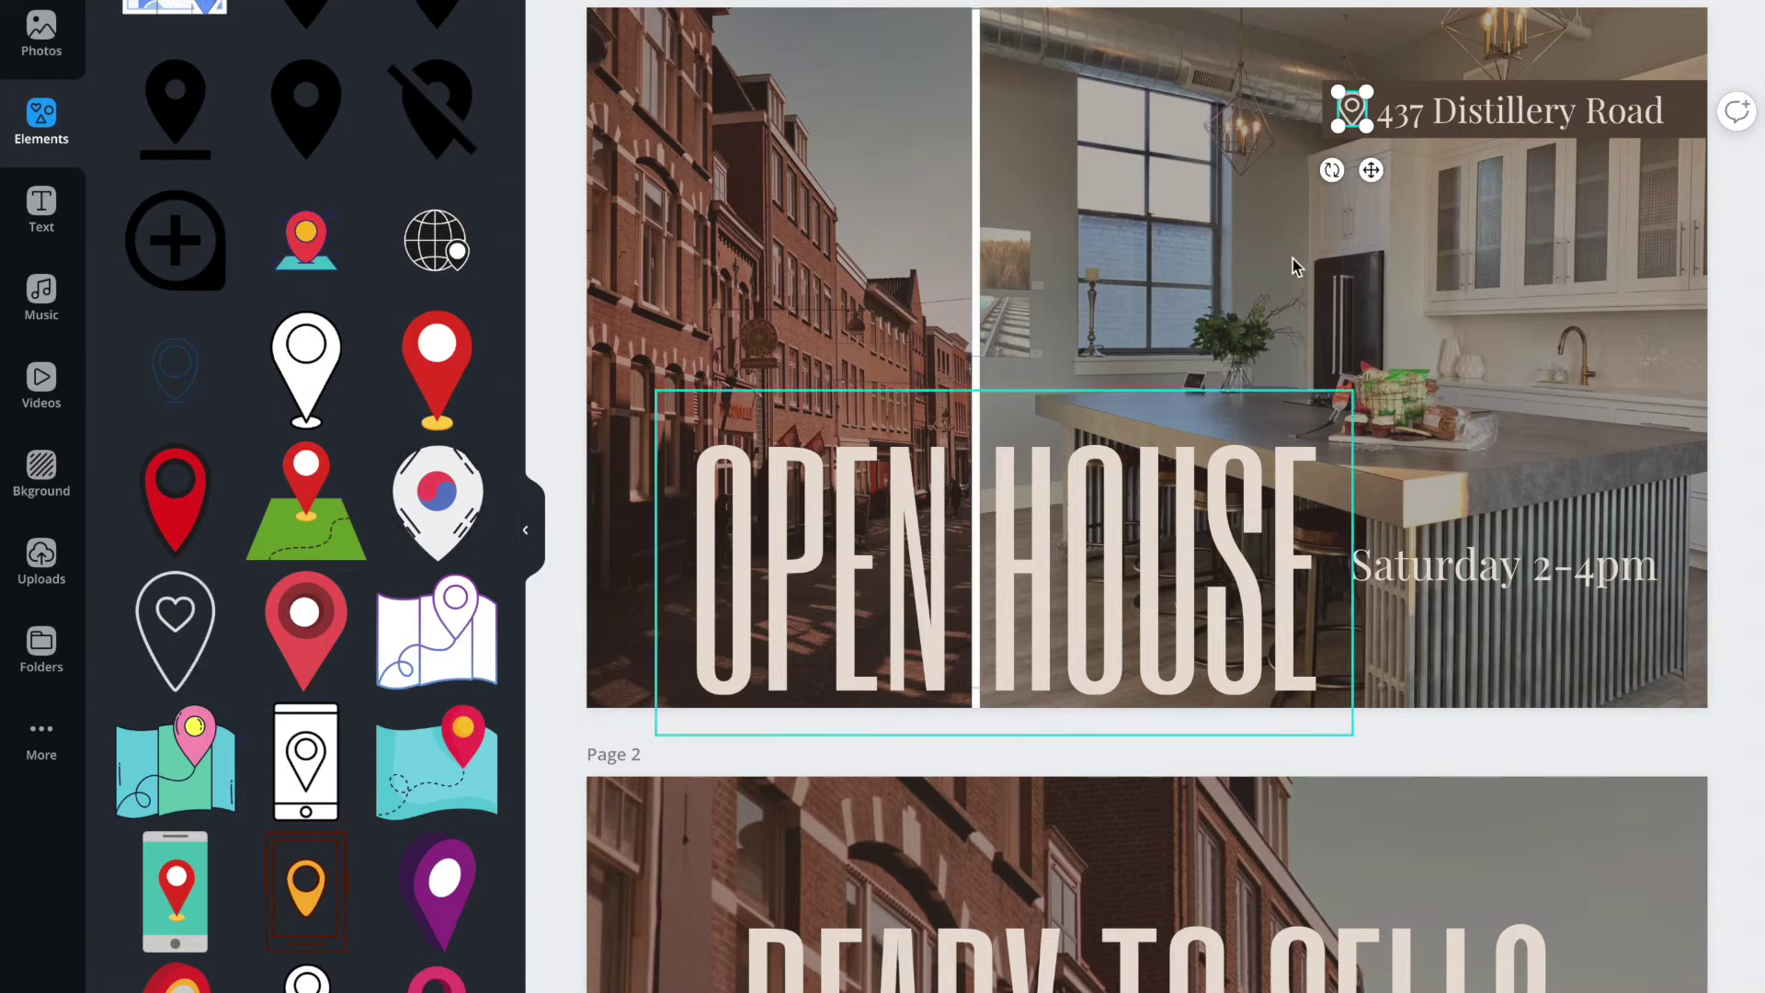
pyautogui.scroll(2, 206, 588)
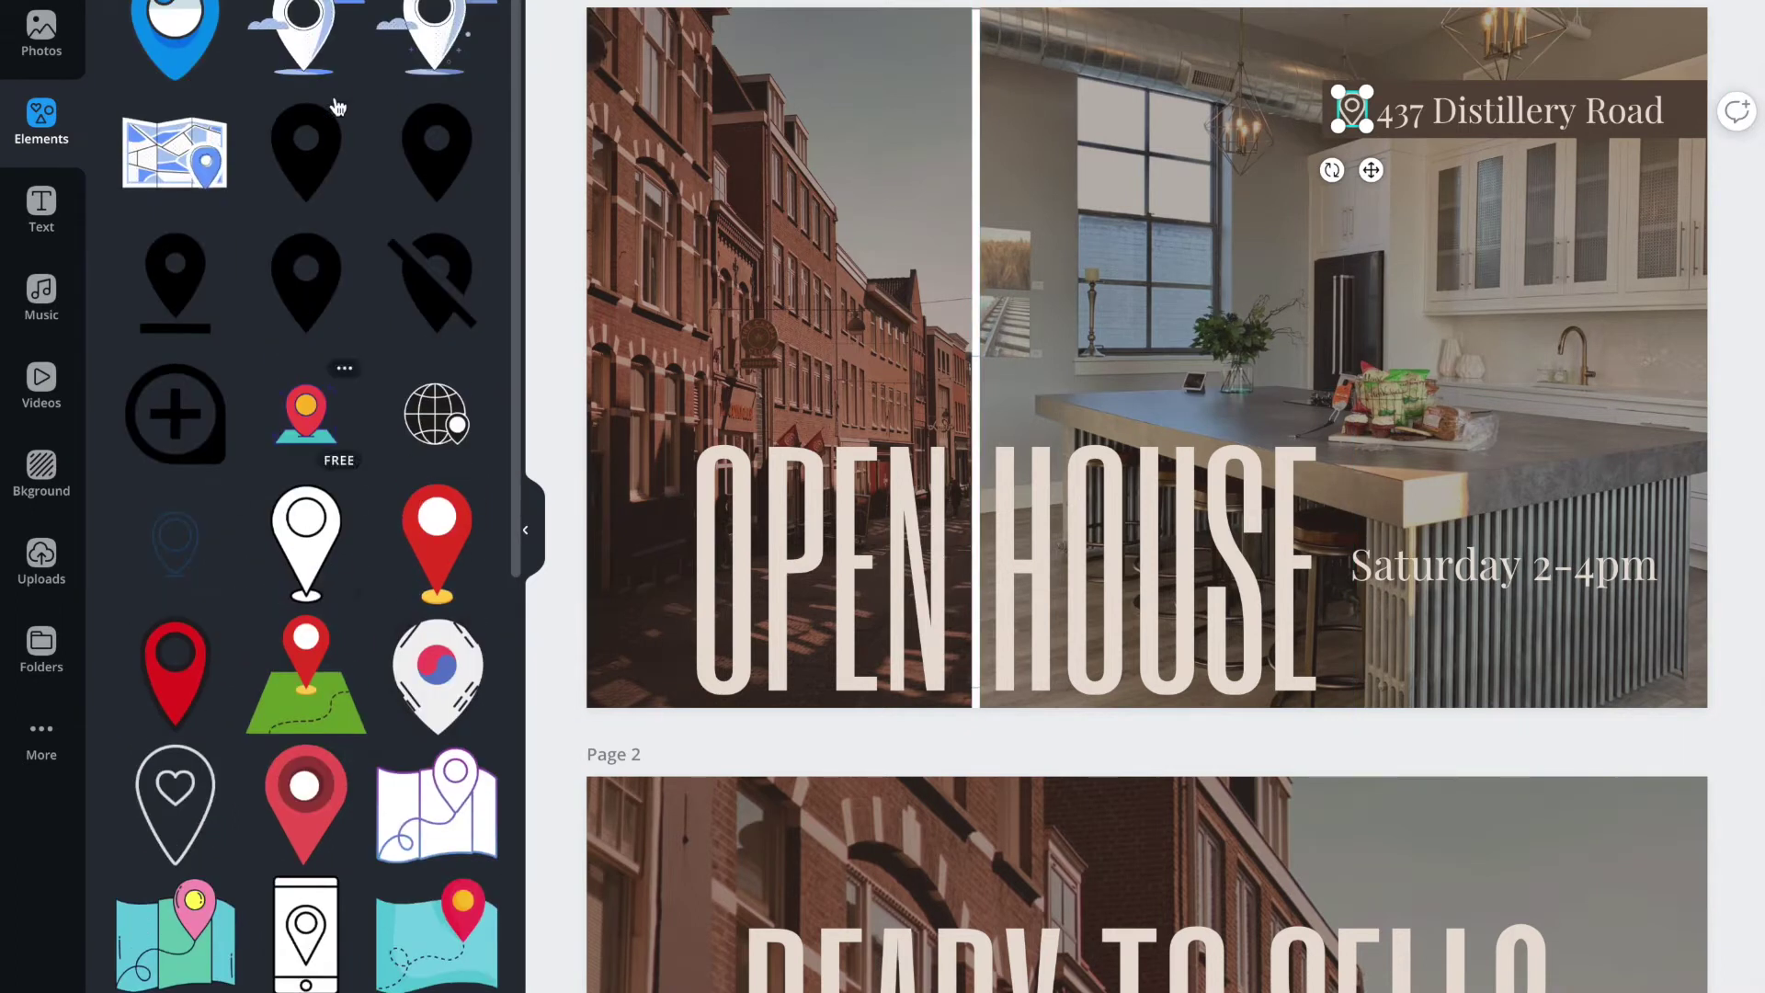
# Switch the location pin results filter from Free to Pro, look at those graphics, and return to the uploaded images.
pyautogui.click(209, 311)
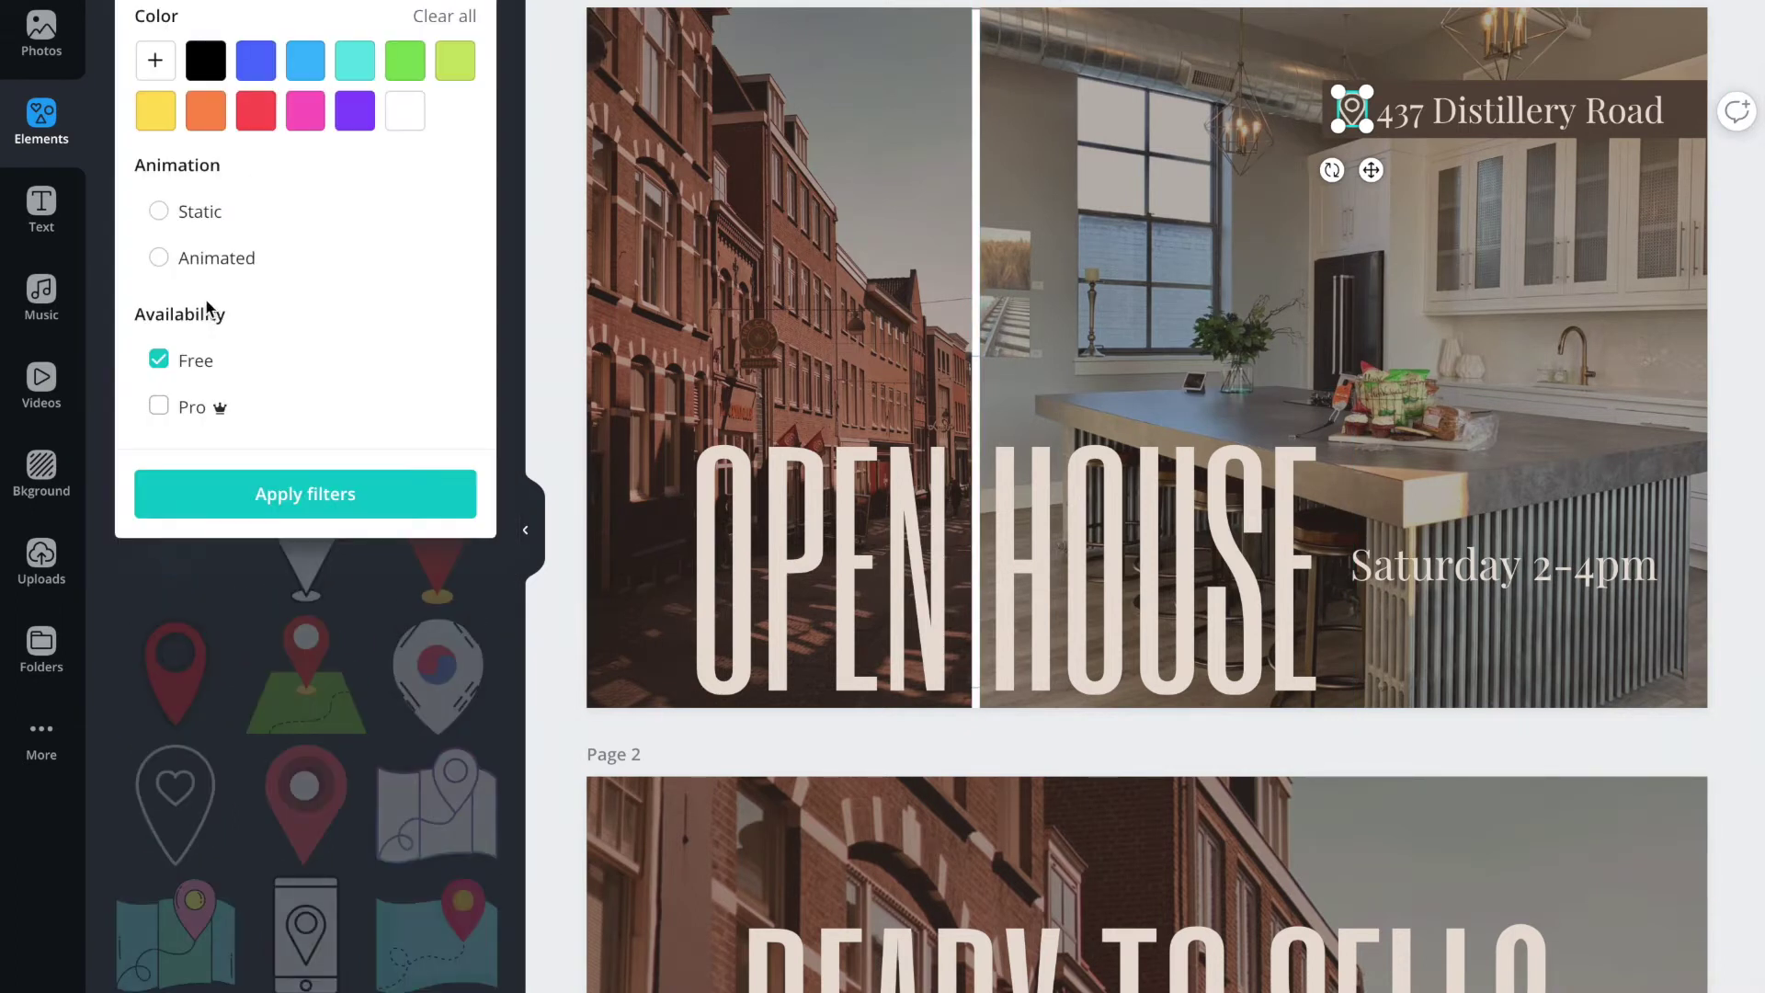
pyautogui.click(158, 405)
pyautogui.click(158, 360)
pyautogui.click(235, 504)
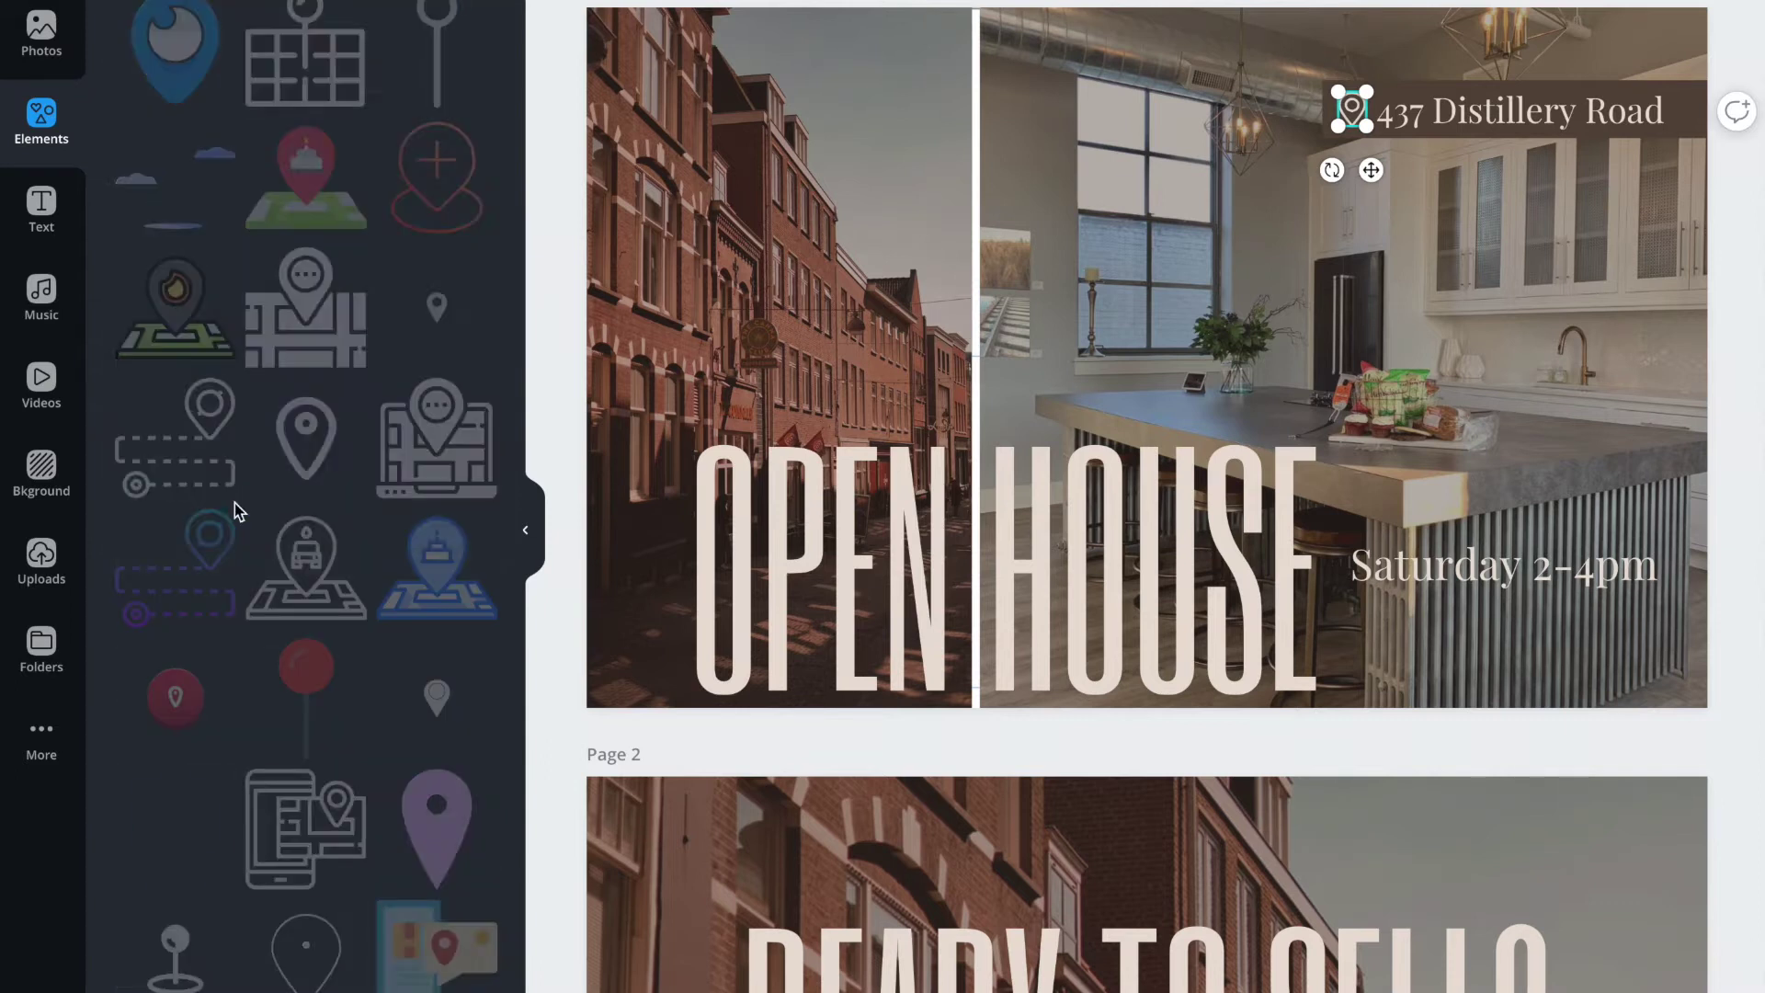
pyautogui.scroll(-1, 315, 628)
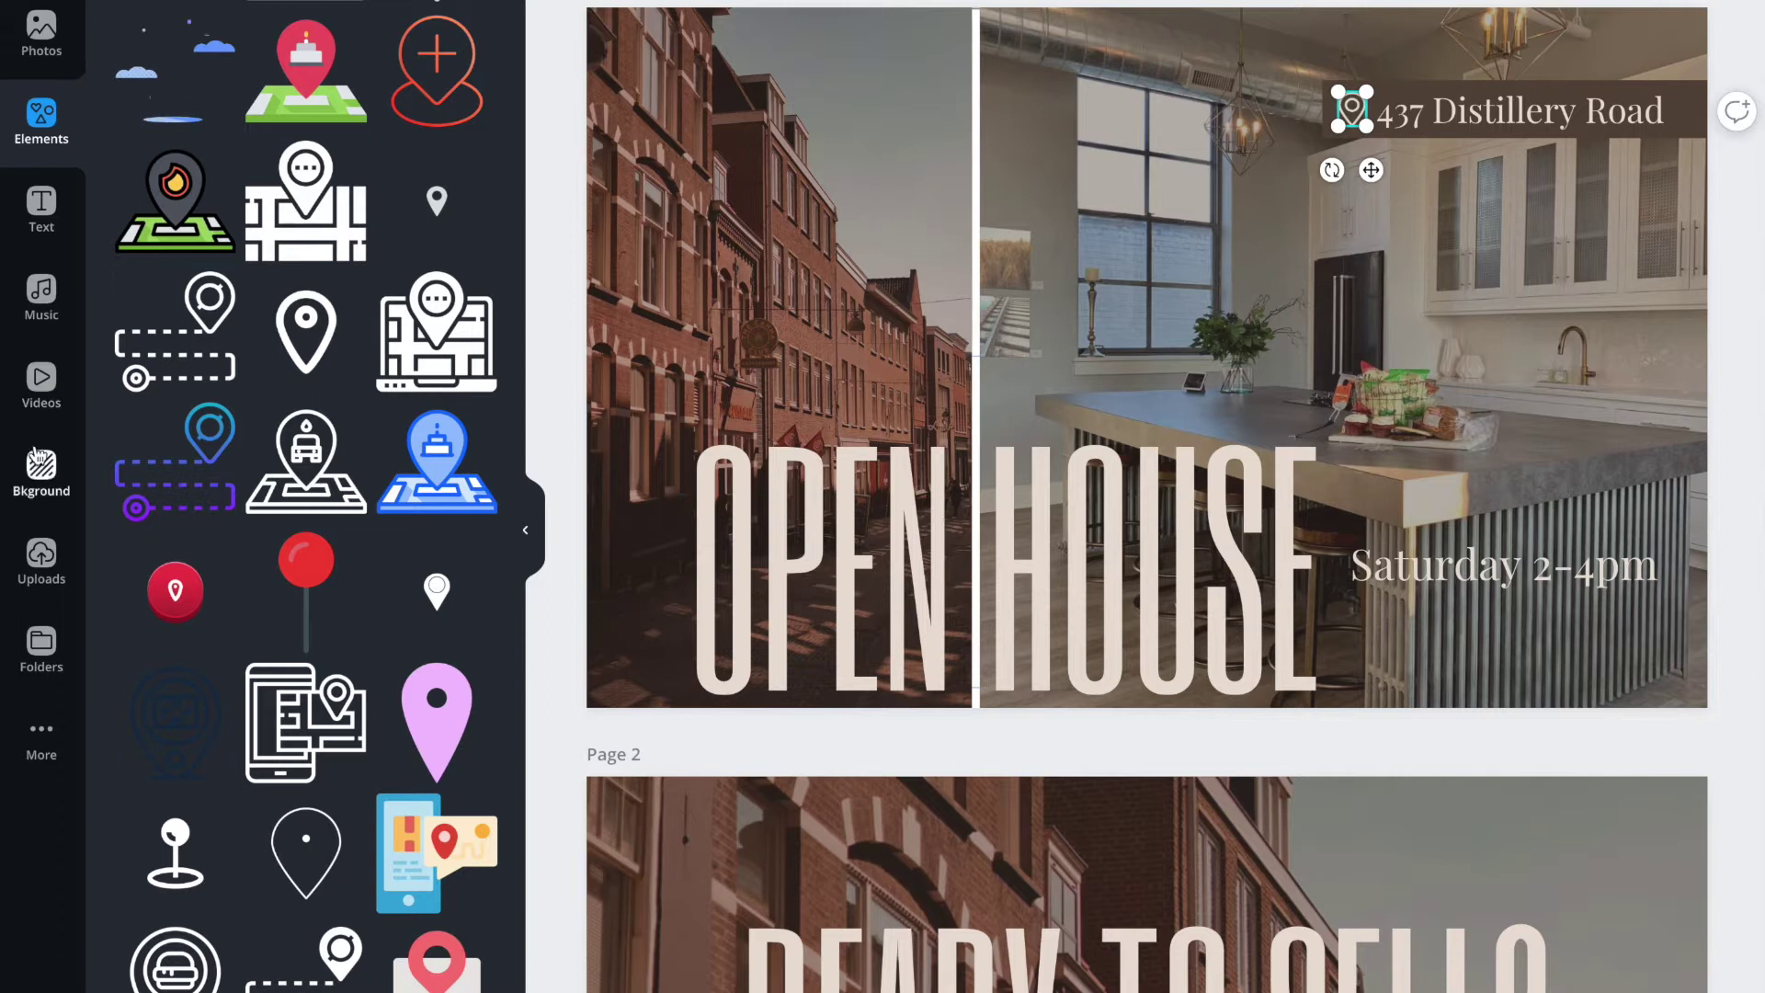
pyautogui.click(41, 556)
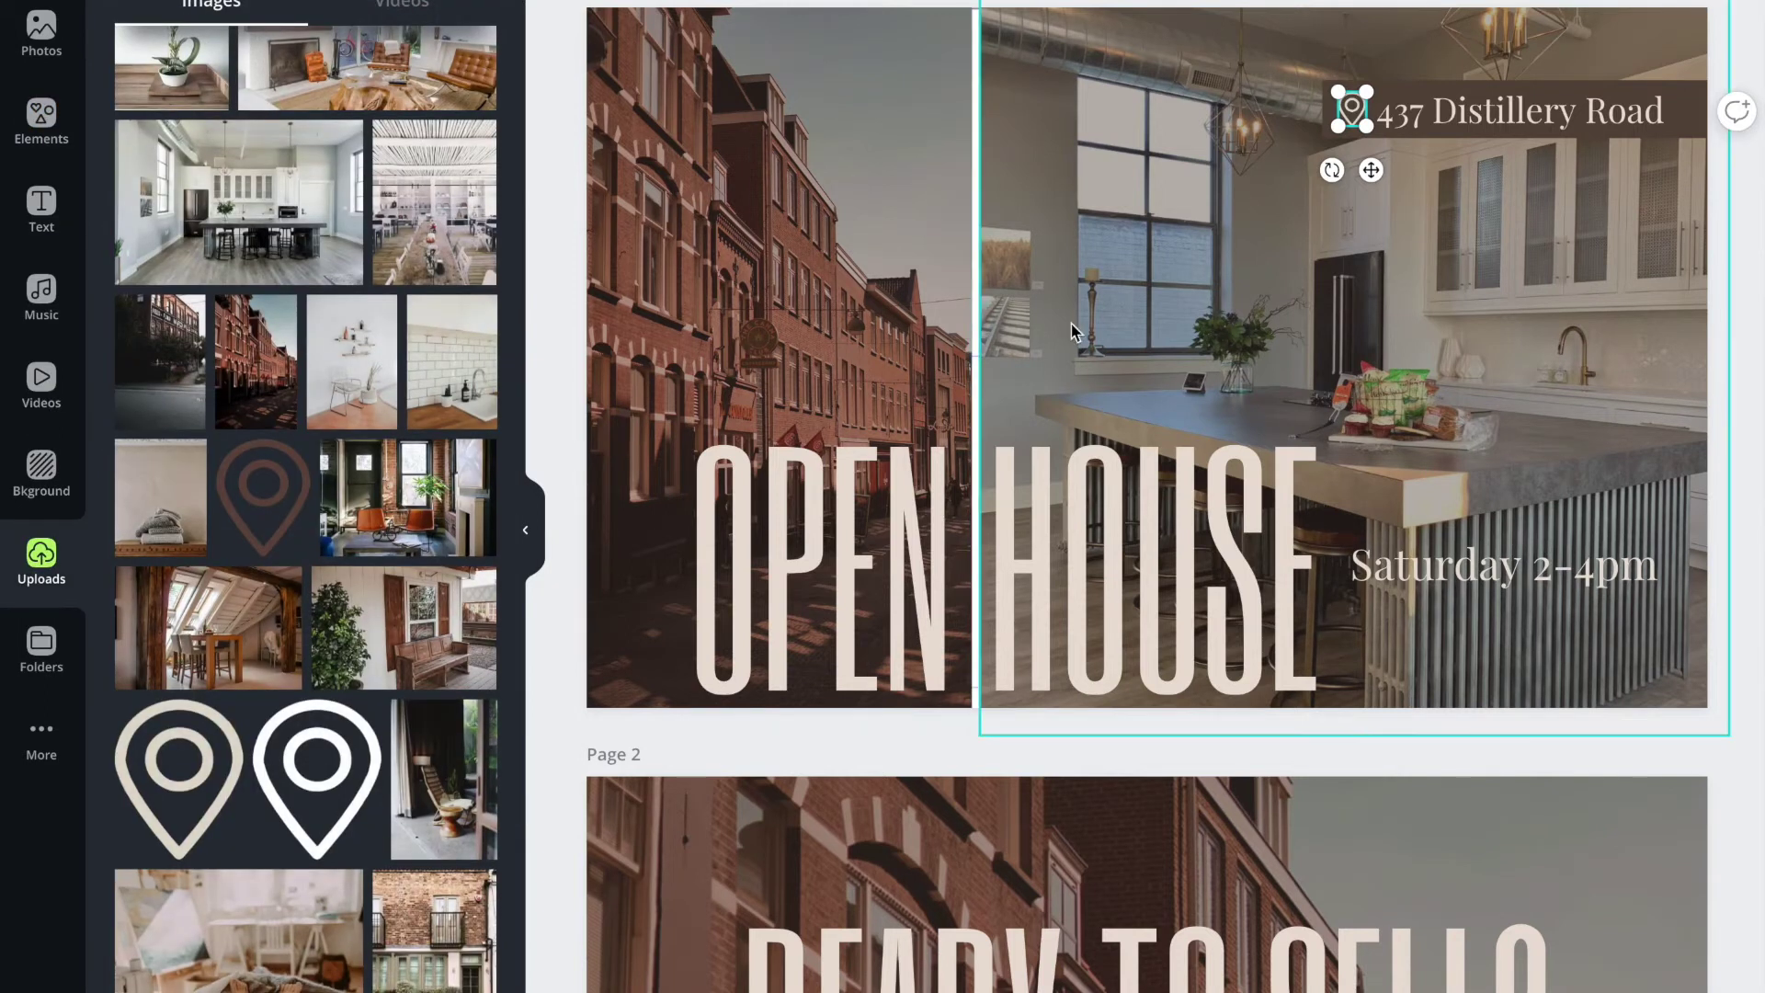
# Select the whole address line on page 1 and look at the font choices available for it.
pyautogui.click(1074, 331)
pyautogui.moveTo(980, 366)
pyautogui.mouseDown()
pyautogui.moveTo(1094, 364)
pyautogui.moveTo(984, 364)
pyautogui.mouseUp()
pyautogui.click(1494, 112)
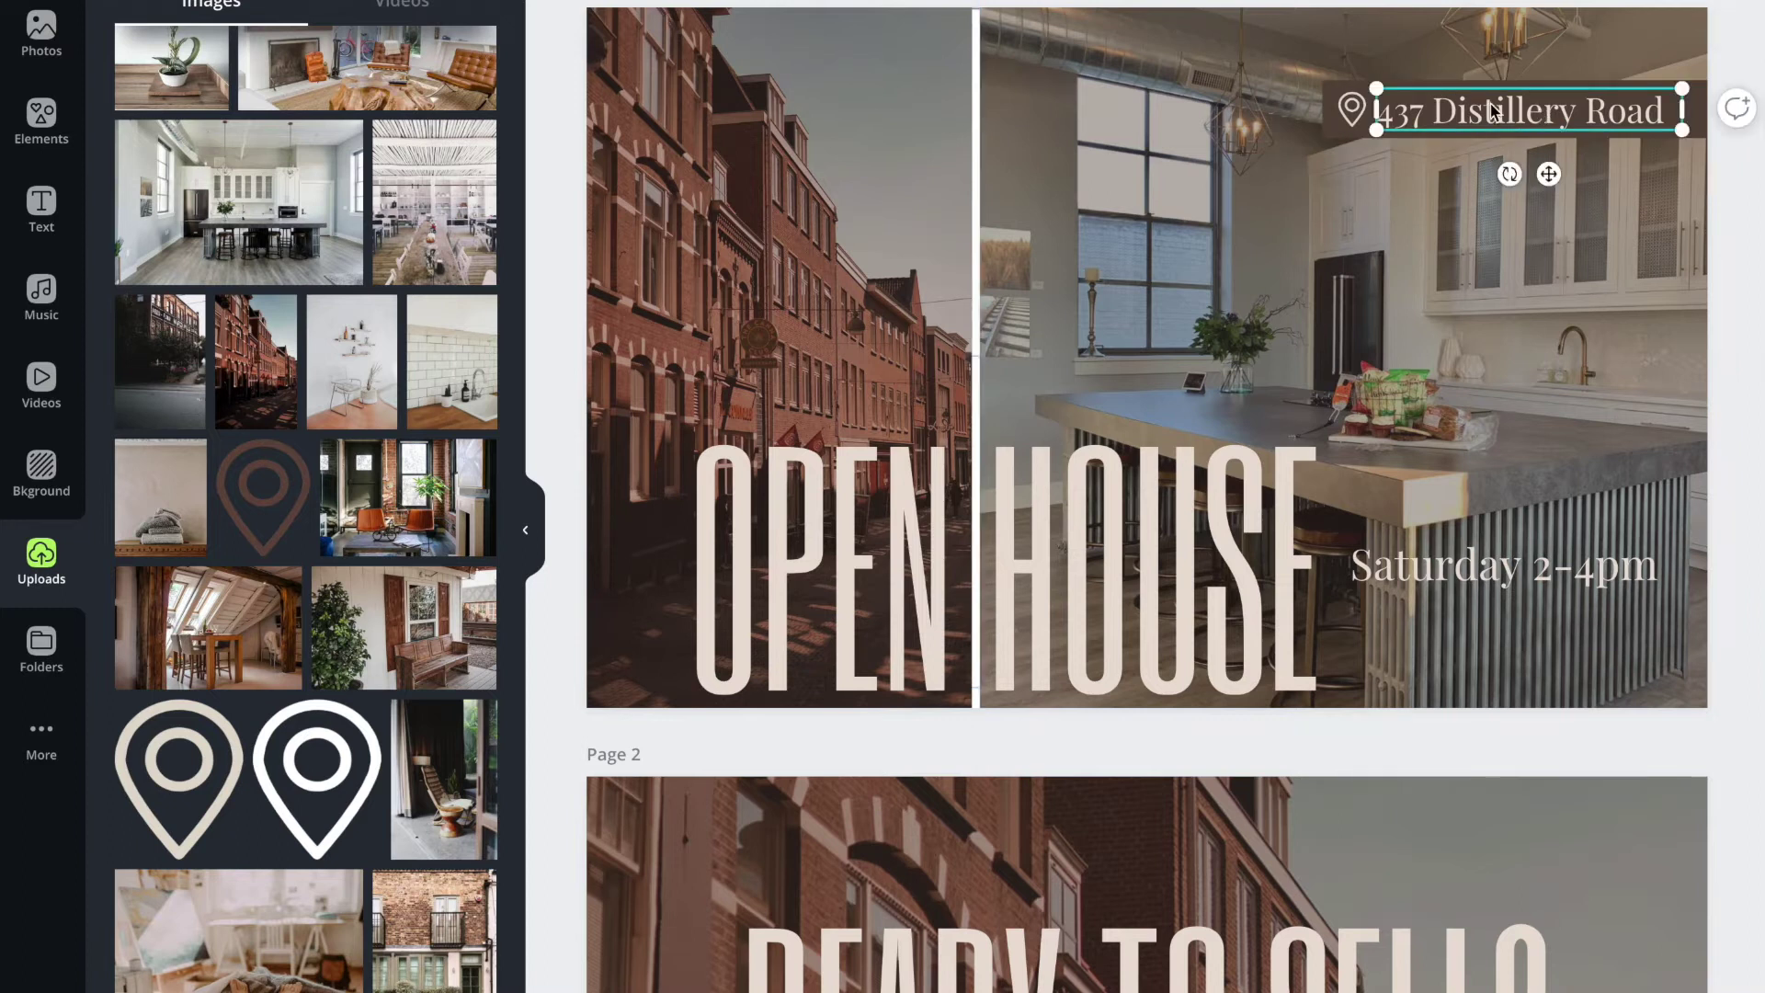
pyautogui.doubleClick(1501, 117)
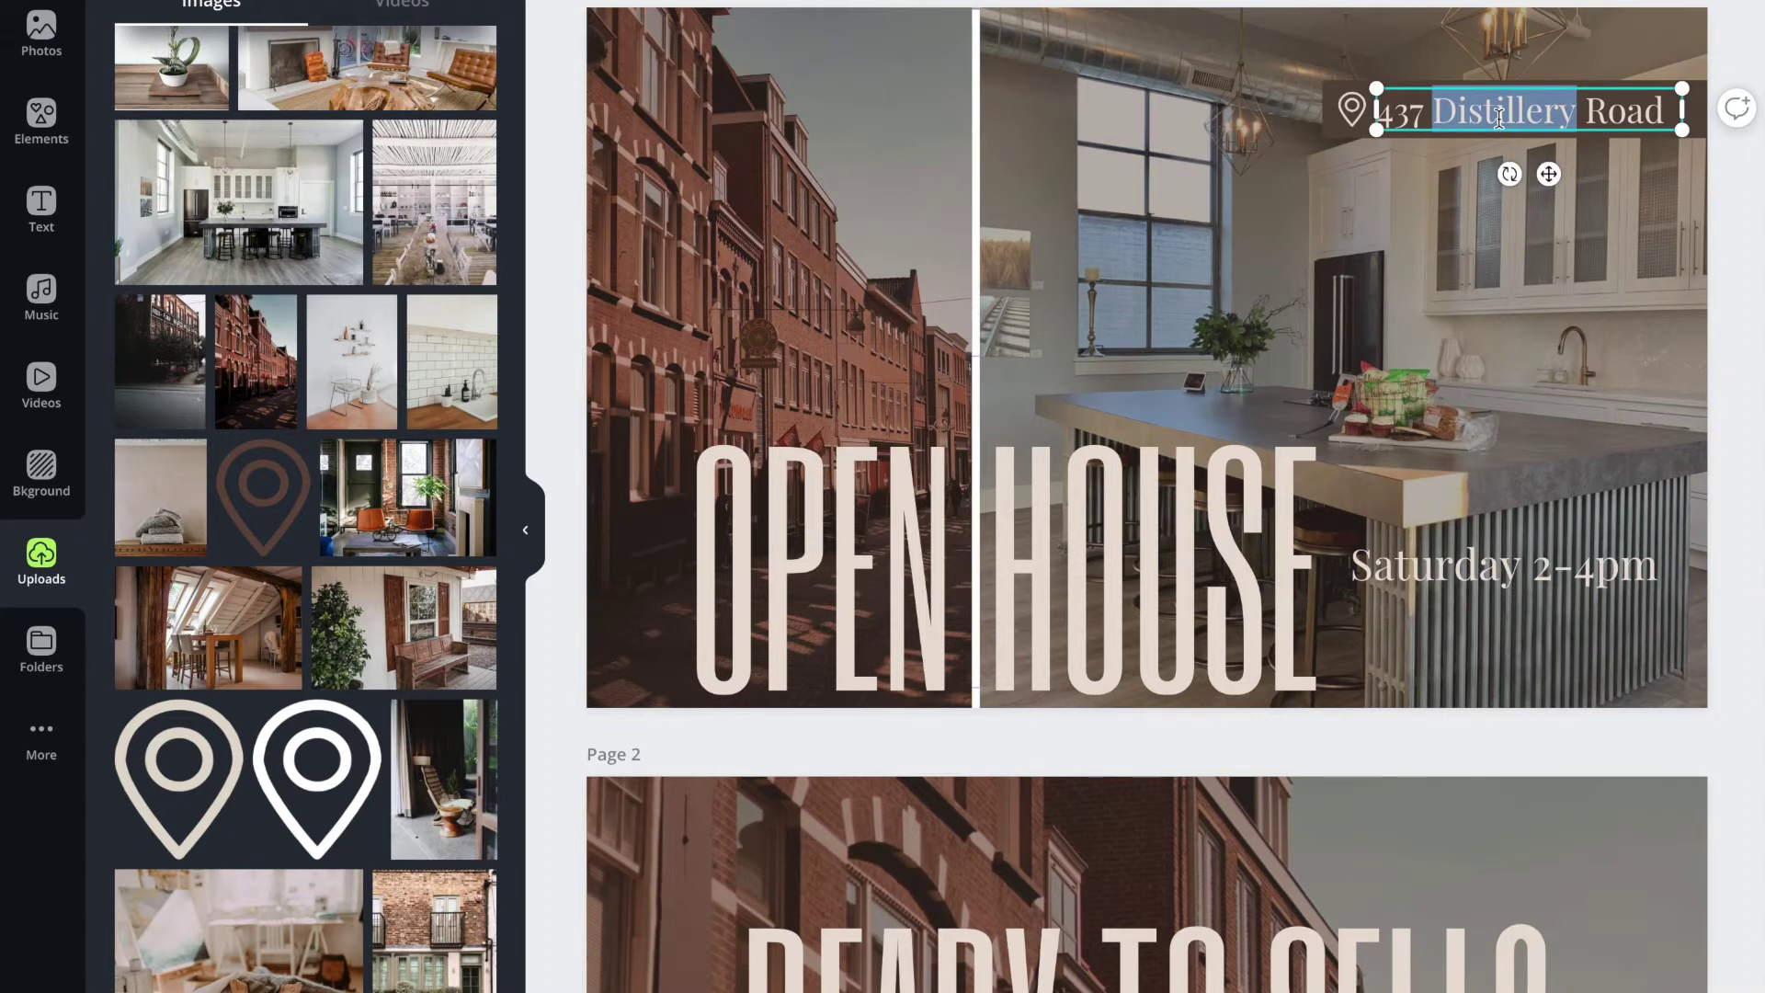
pyautogui.hotkey('ctrl', 'a')
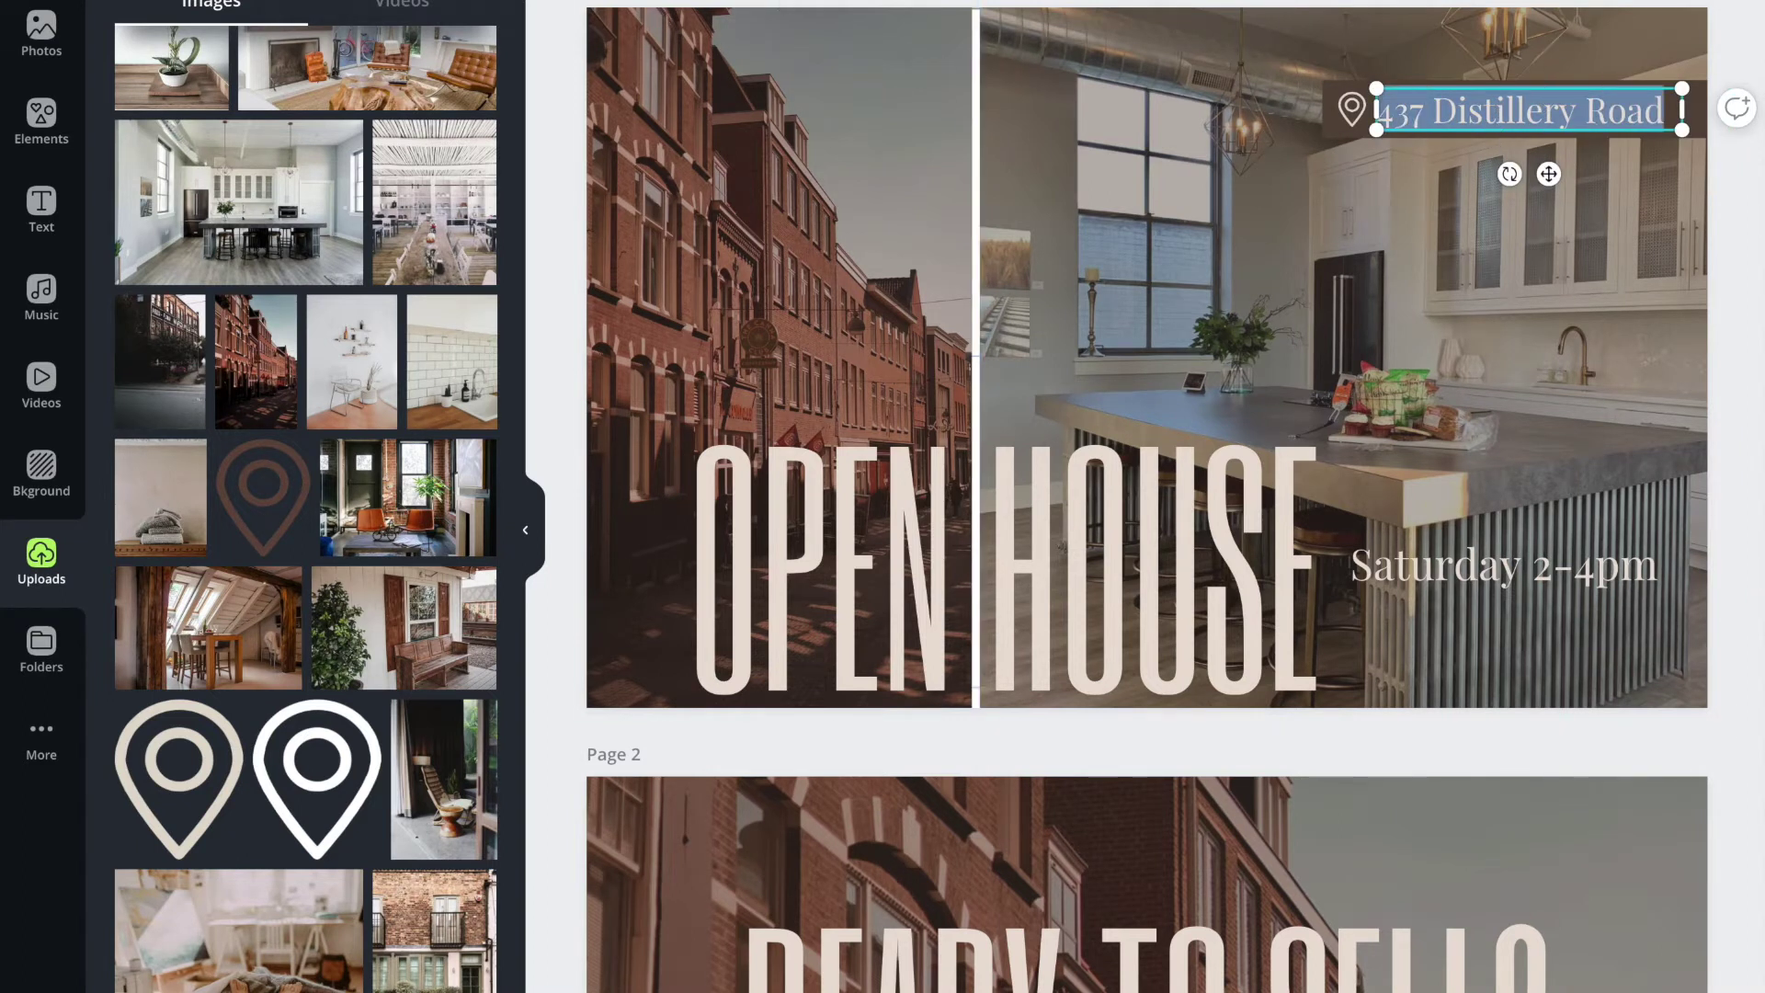
pyautogui.click(289, 4)
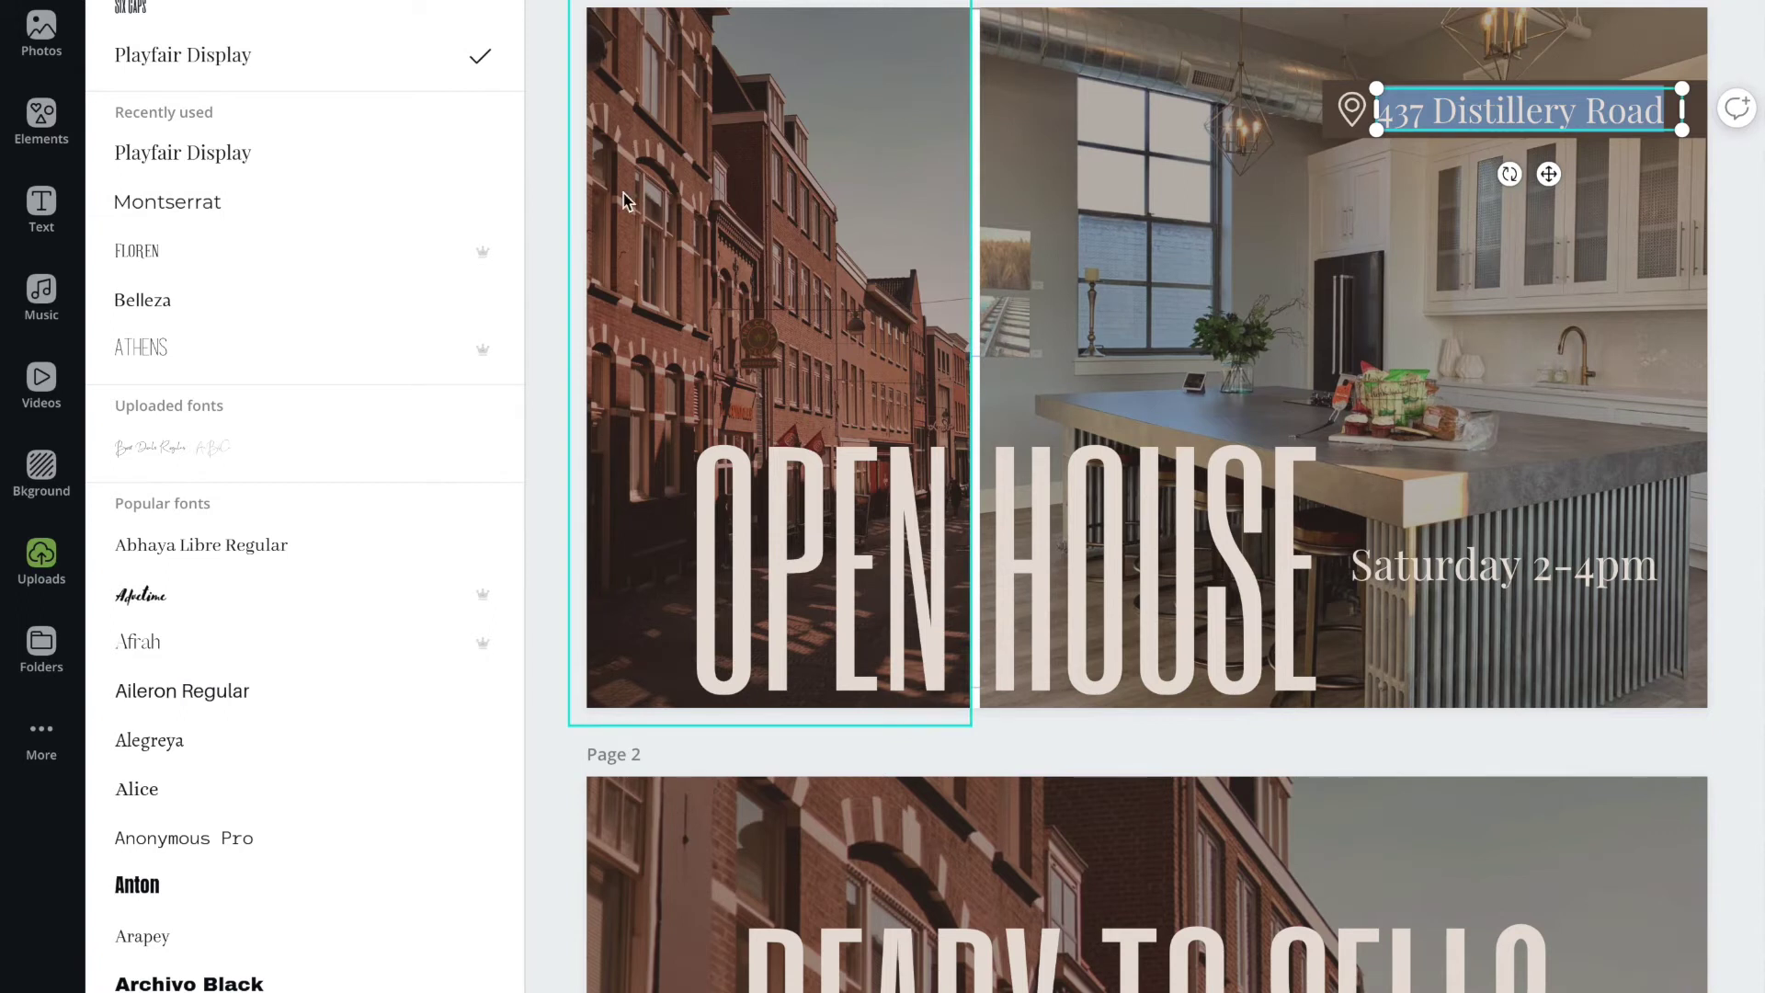
pyautogui.press('Escape')
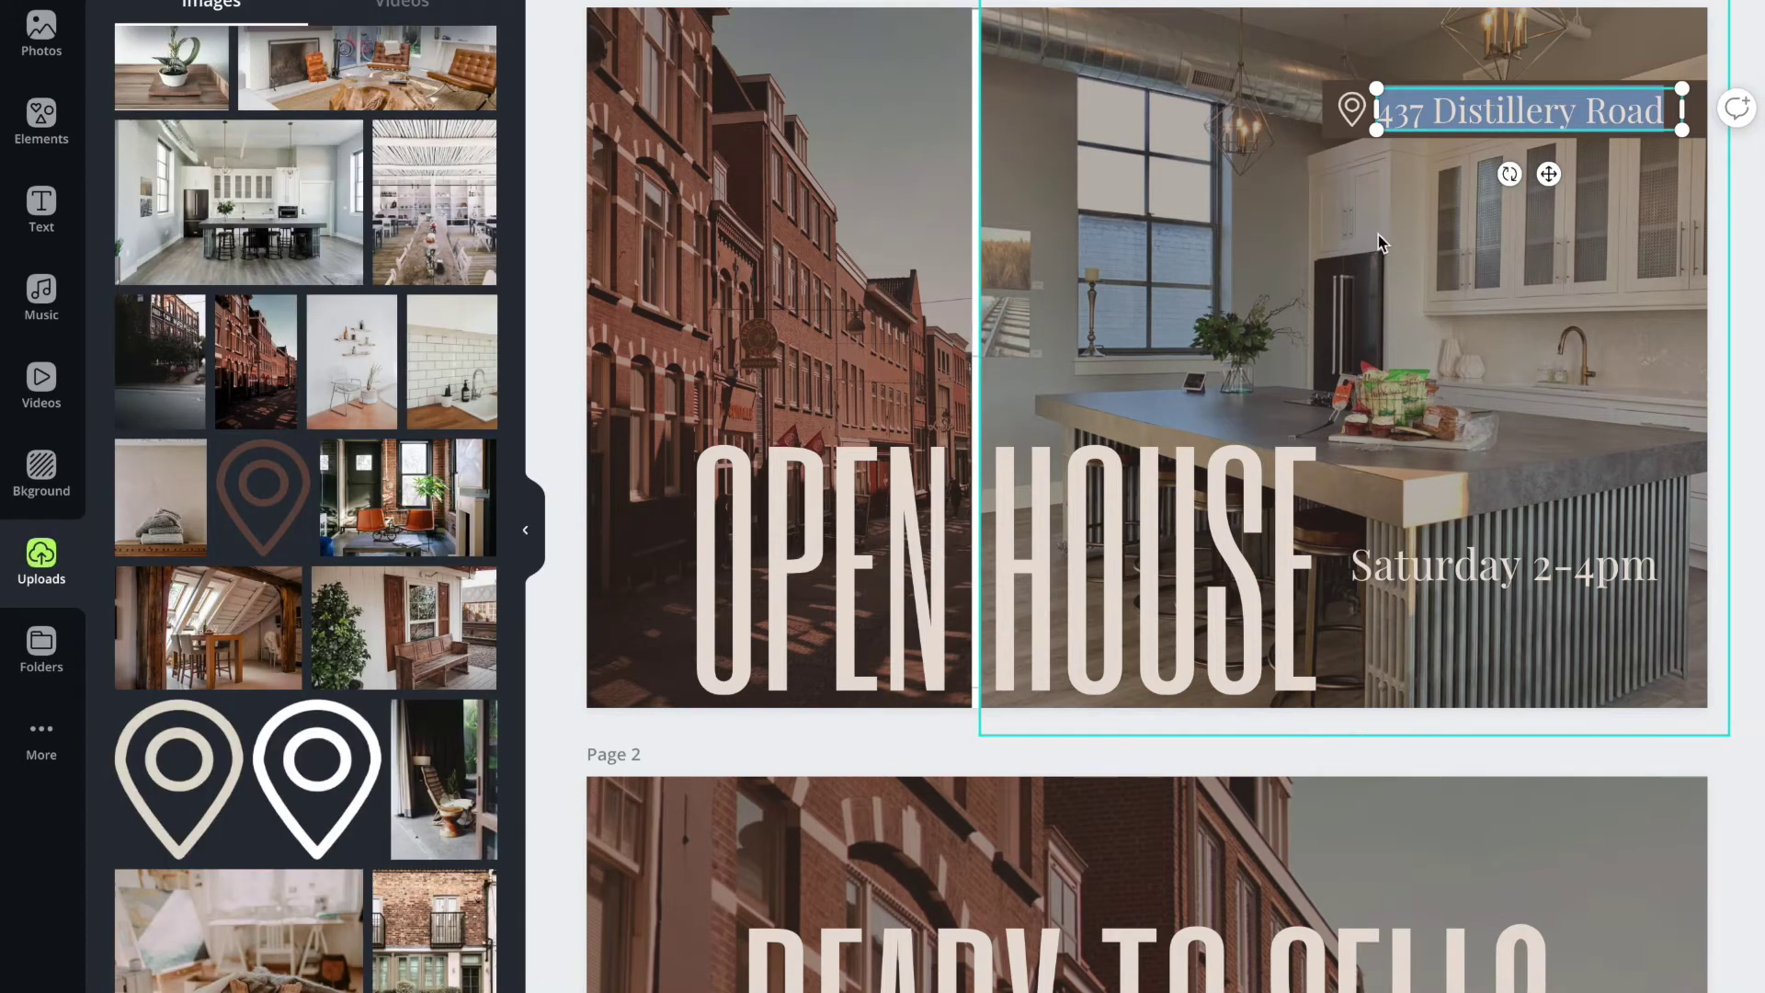
# Shorten the brown color overlay on page 2 from its upper edge to expose a strip of the street photo.
pyautogui.click(1295, 263)
pyautogui.scroll(-2, 1177, 519)
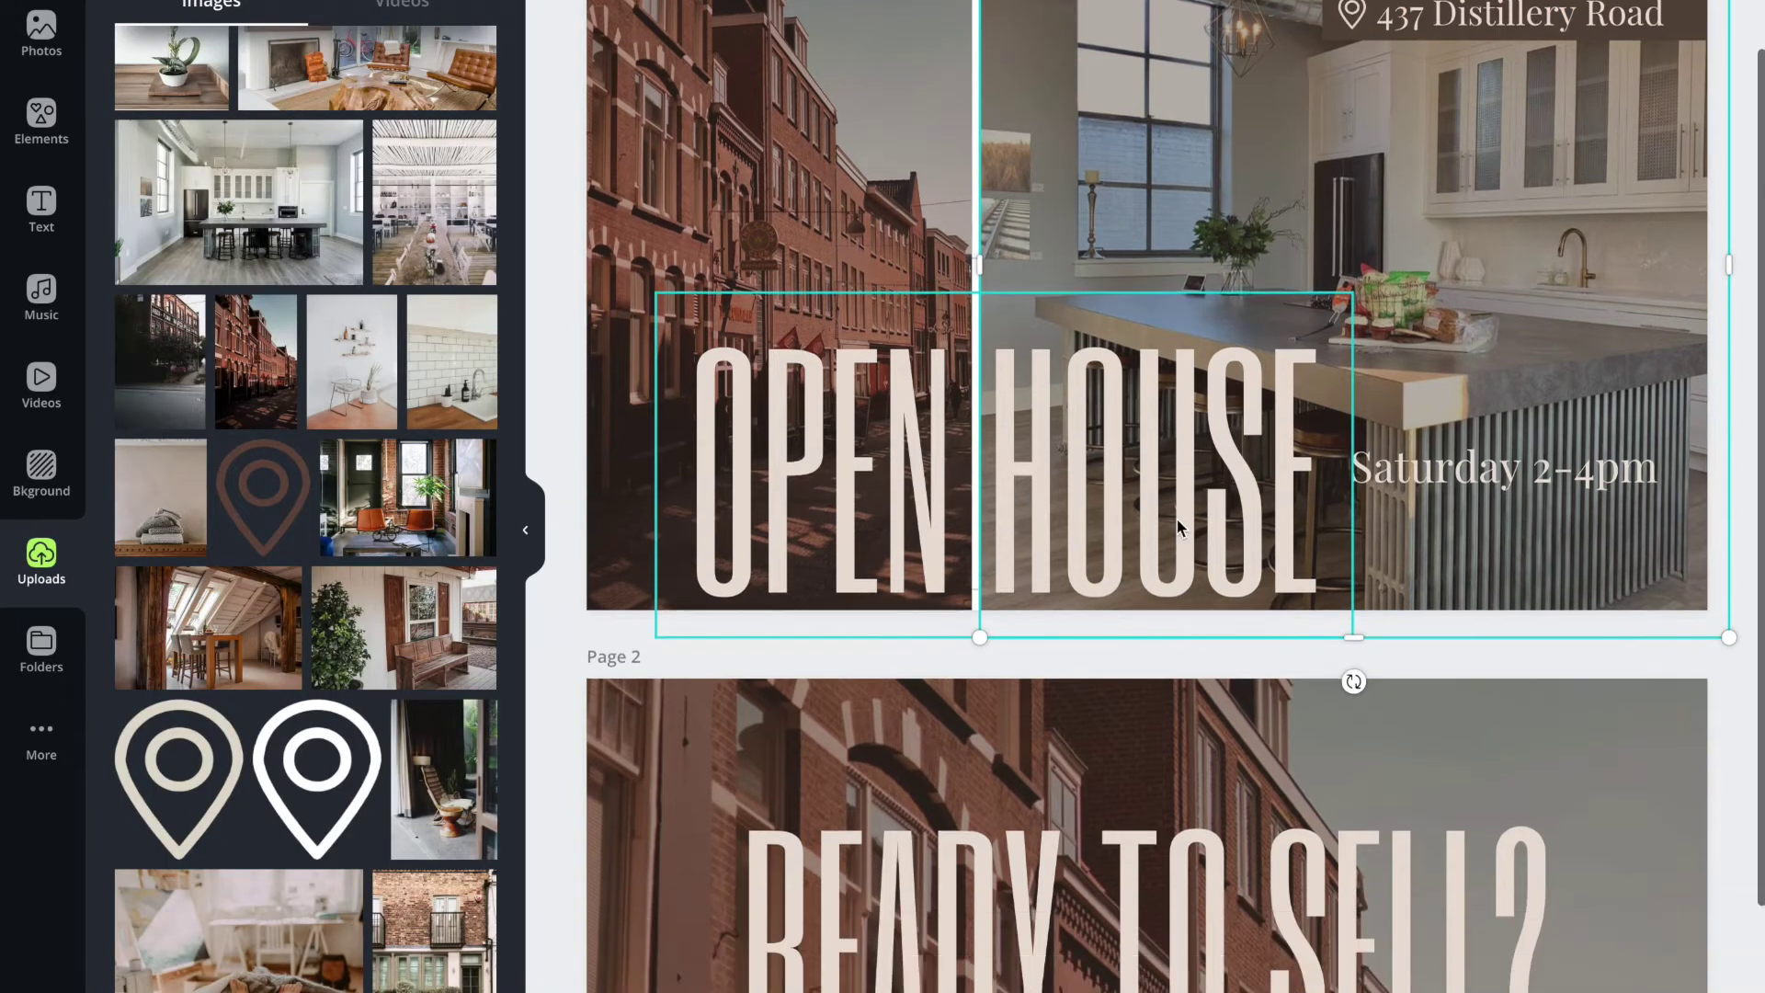
pyautogui.scroll(-3, 1186, 526)
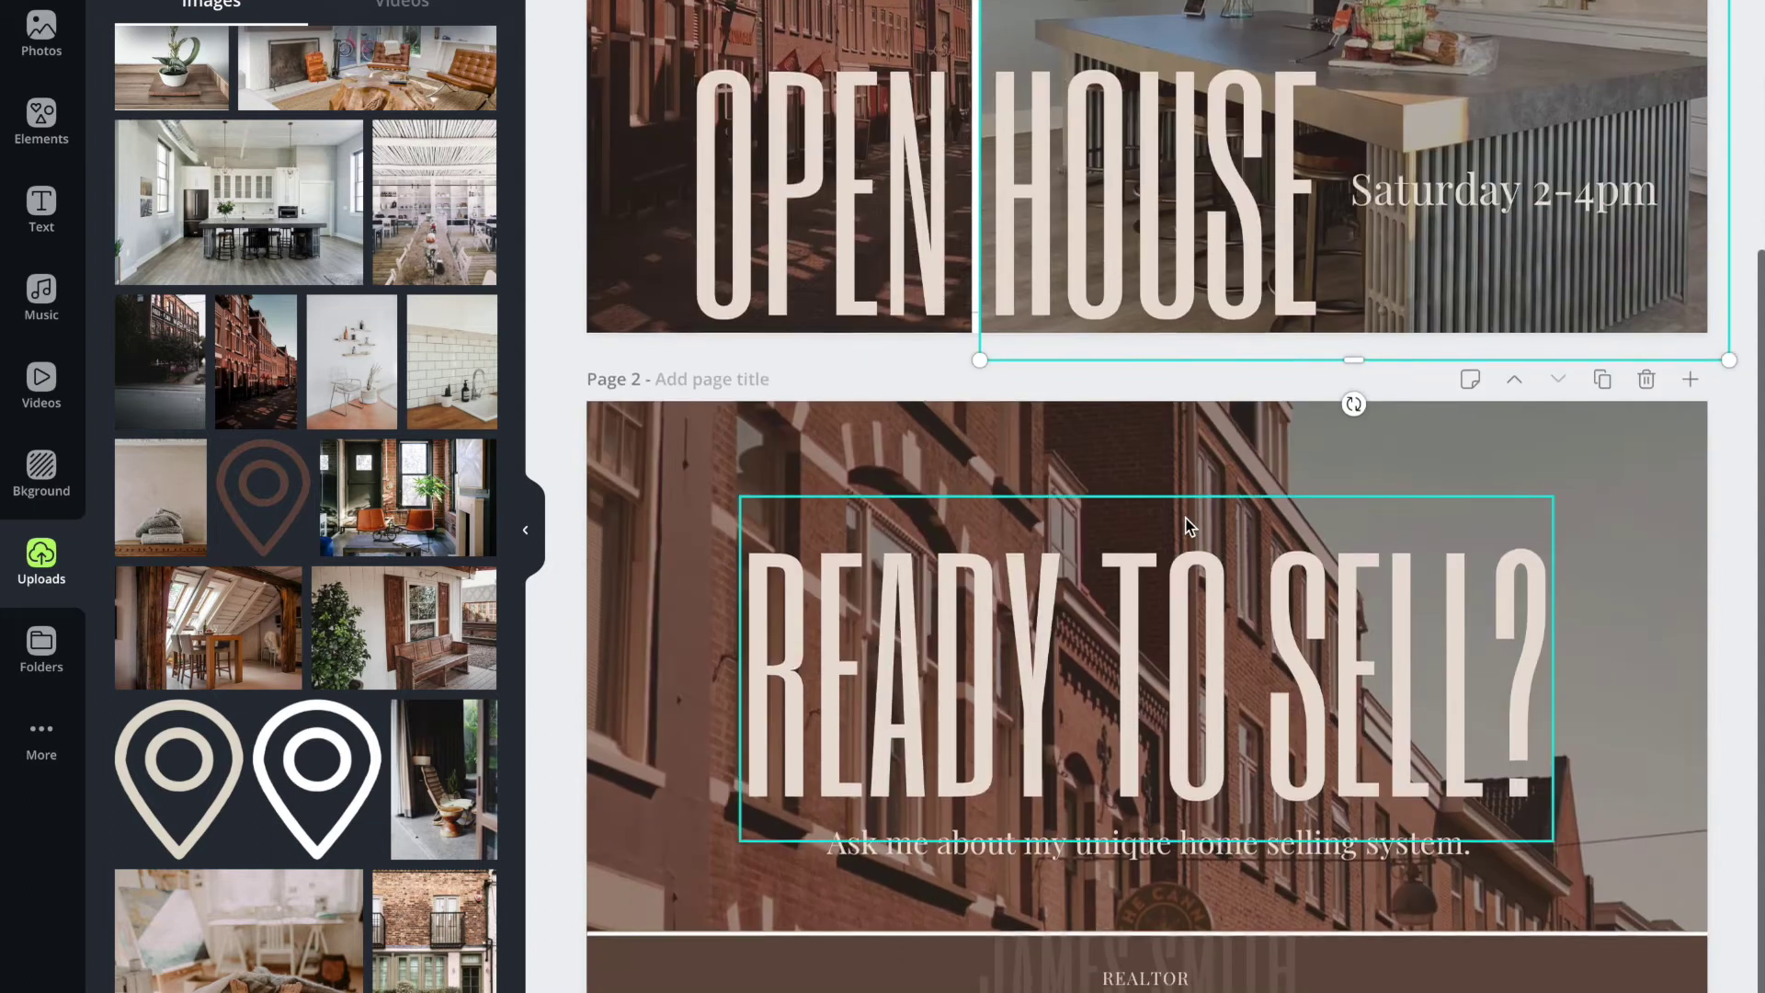
pyautogui.scroll(4, 1186, 526)
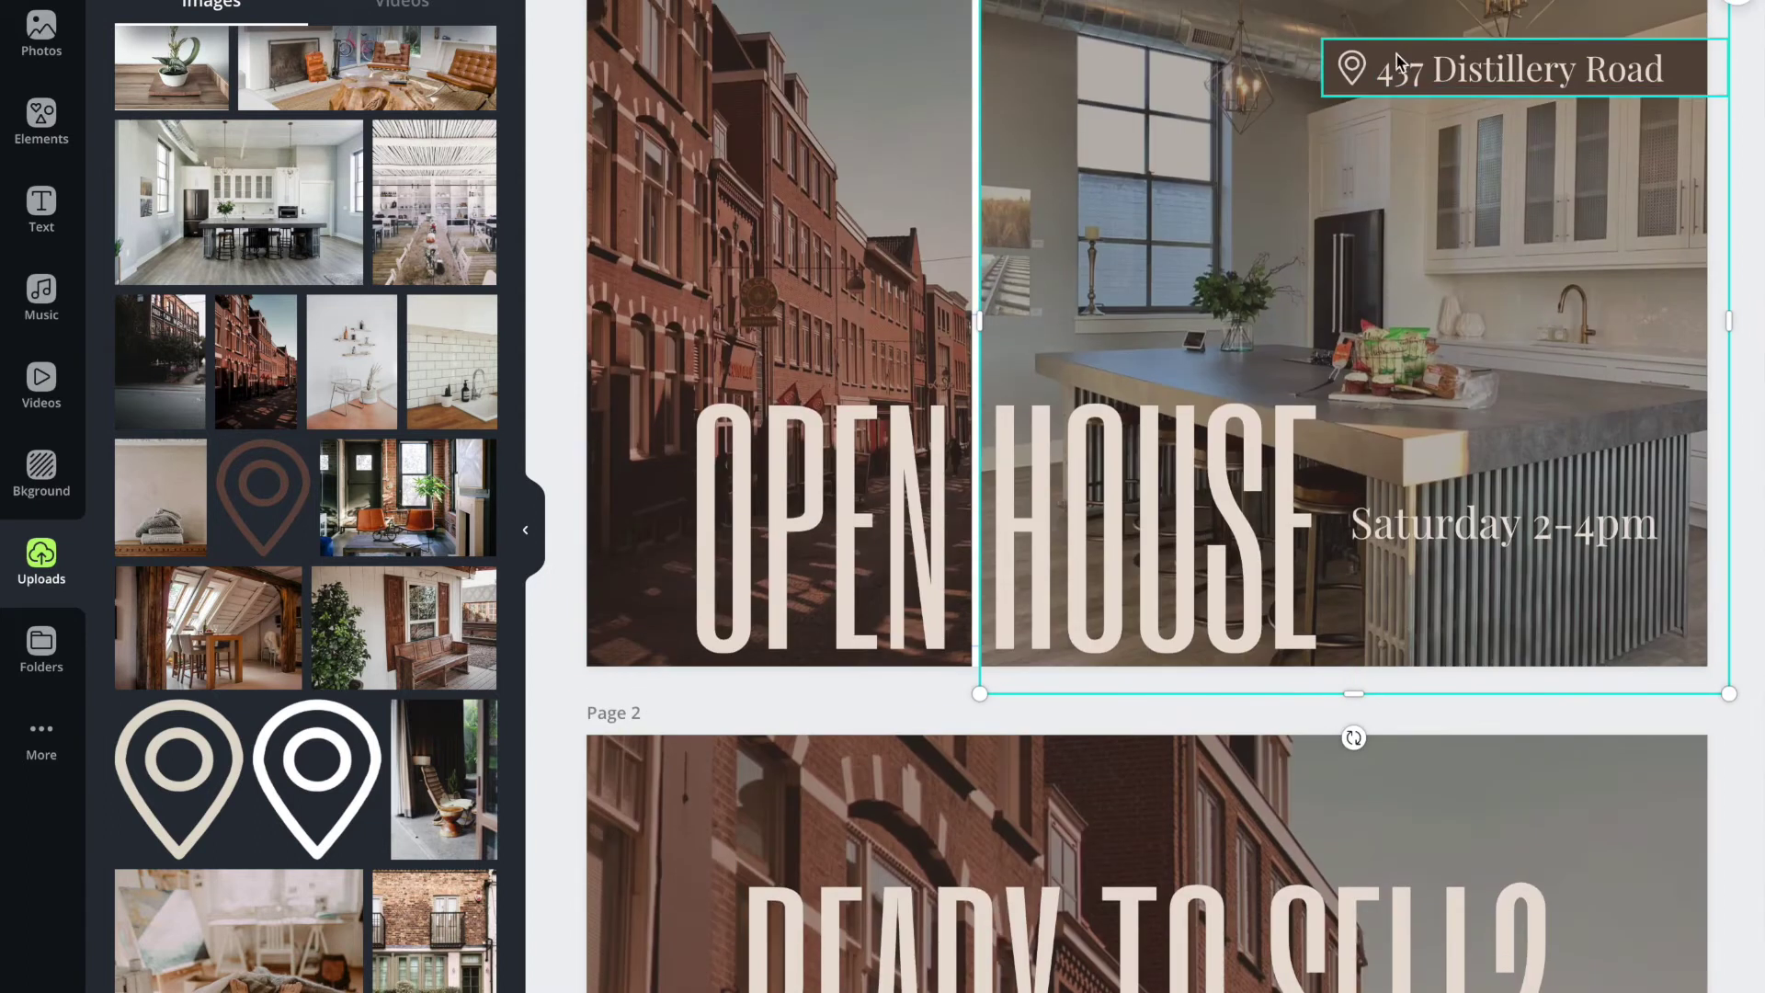
pyautogui.scroll(-4, 1298, 213)
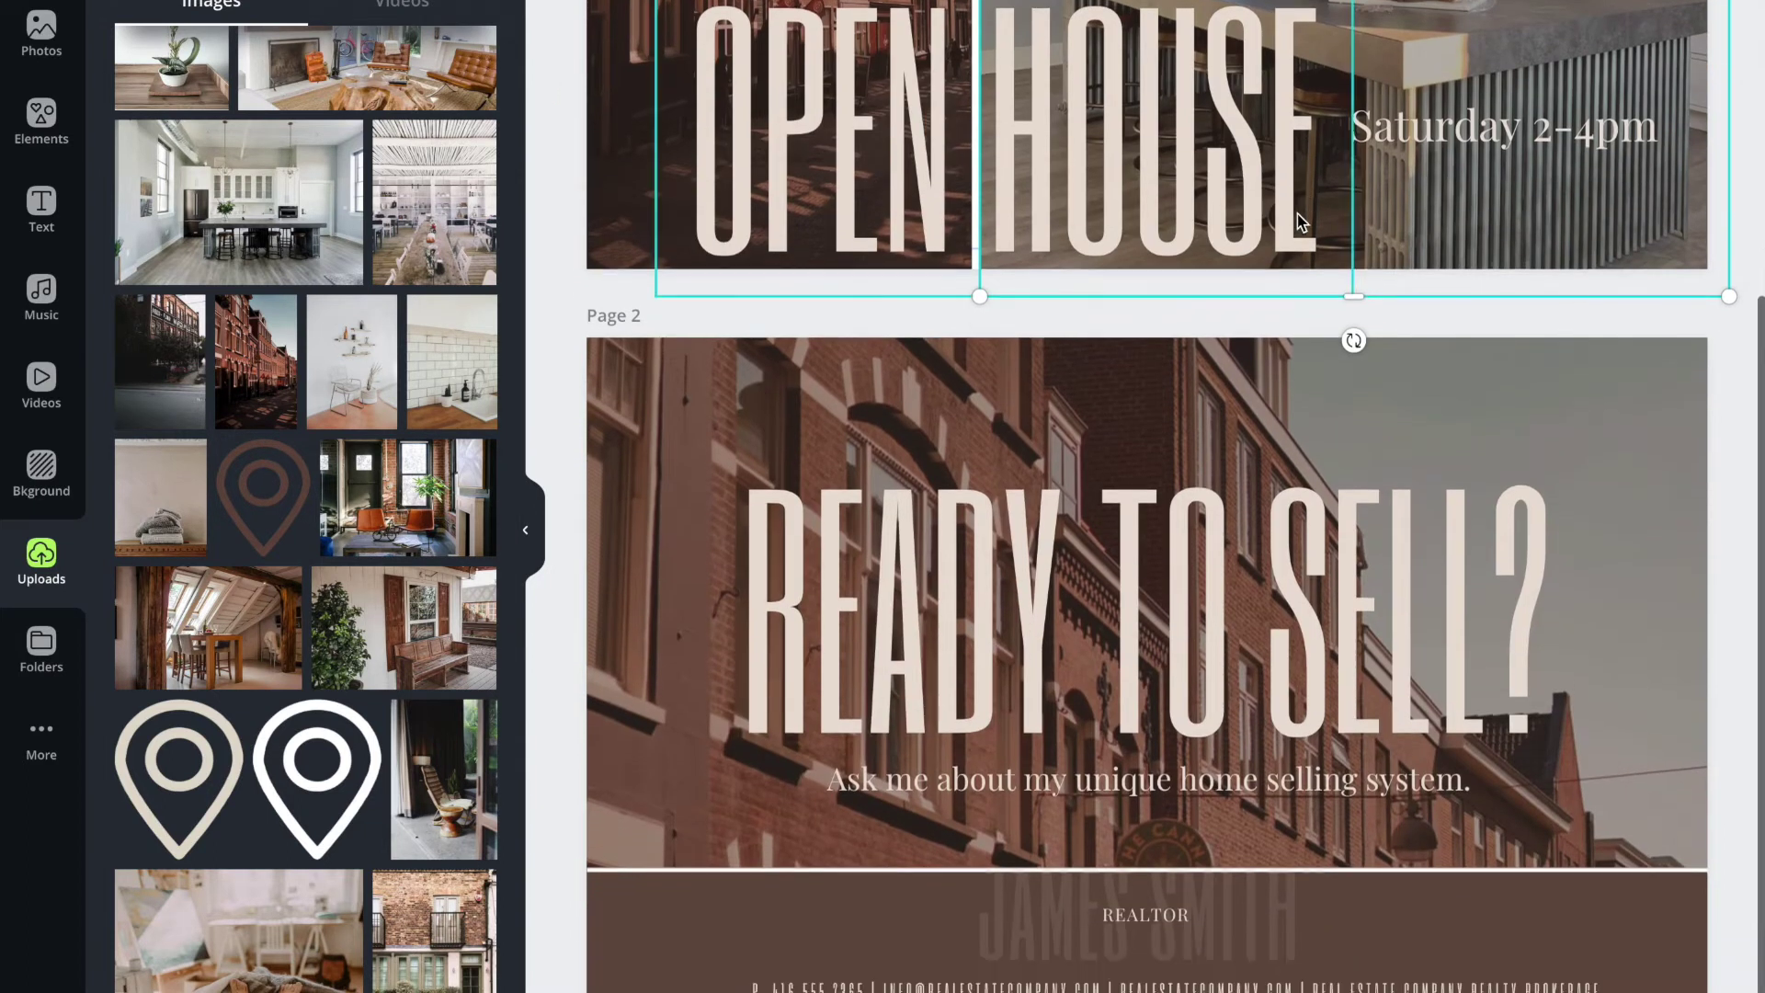
pyautogui.click(927, 386)
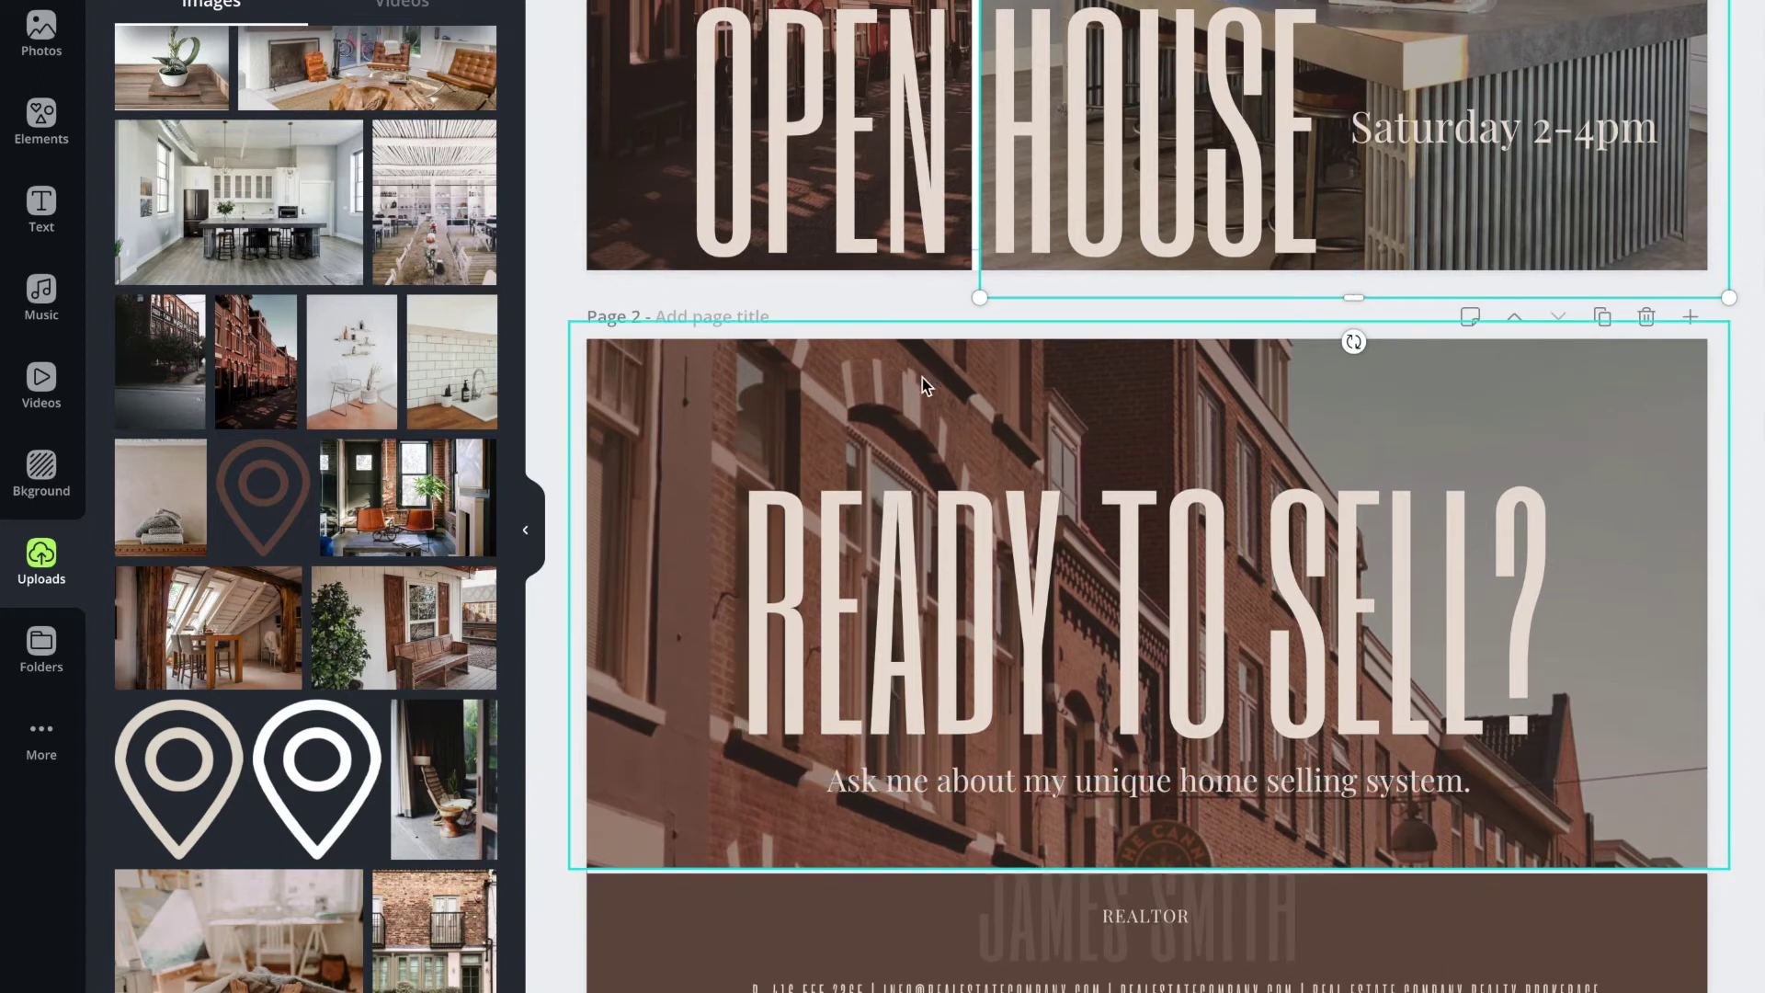
pyautogui.moveTo(1148, 353); pyautogui.dragTo(1147, 410)
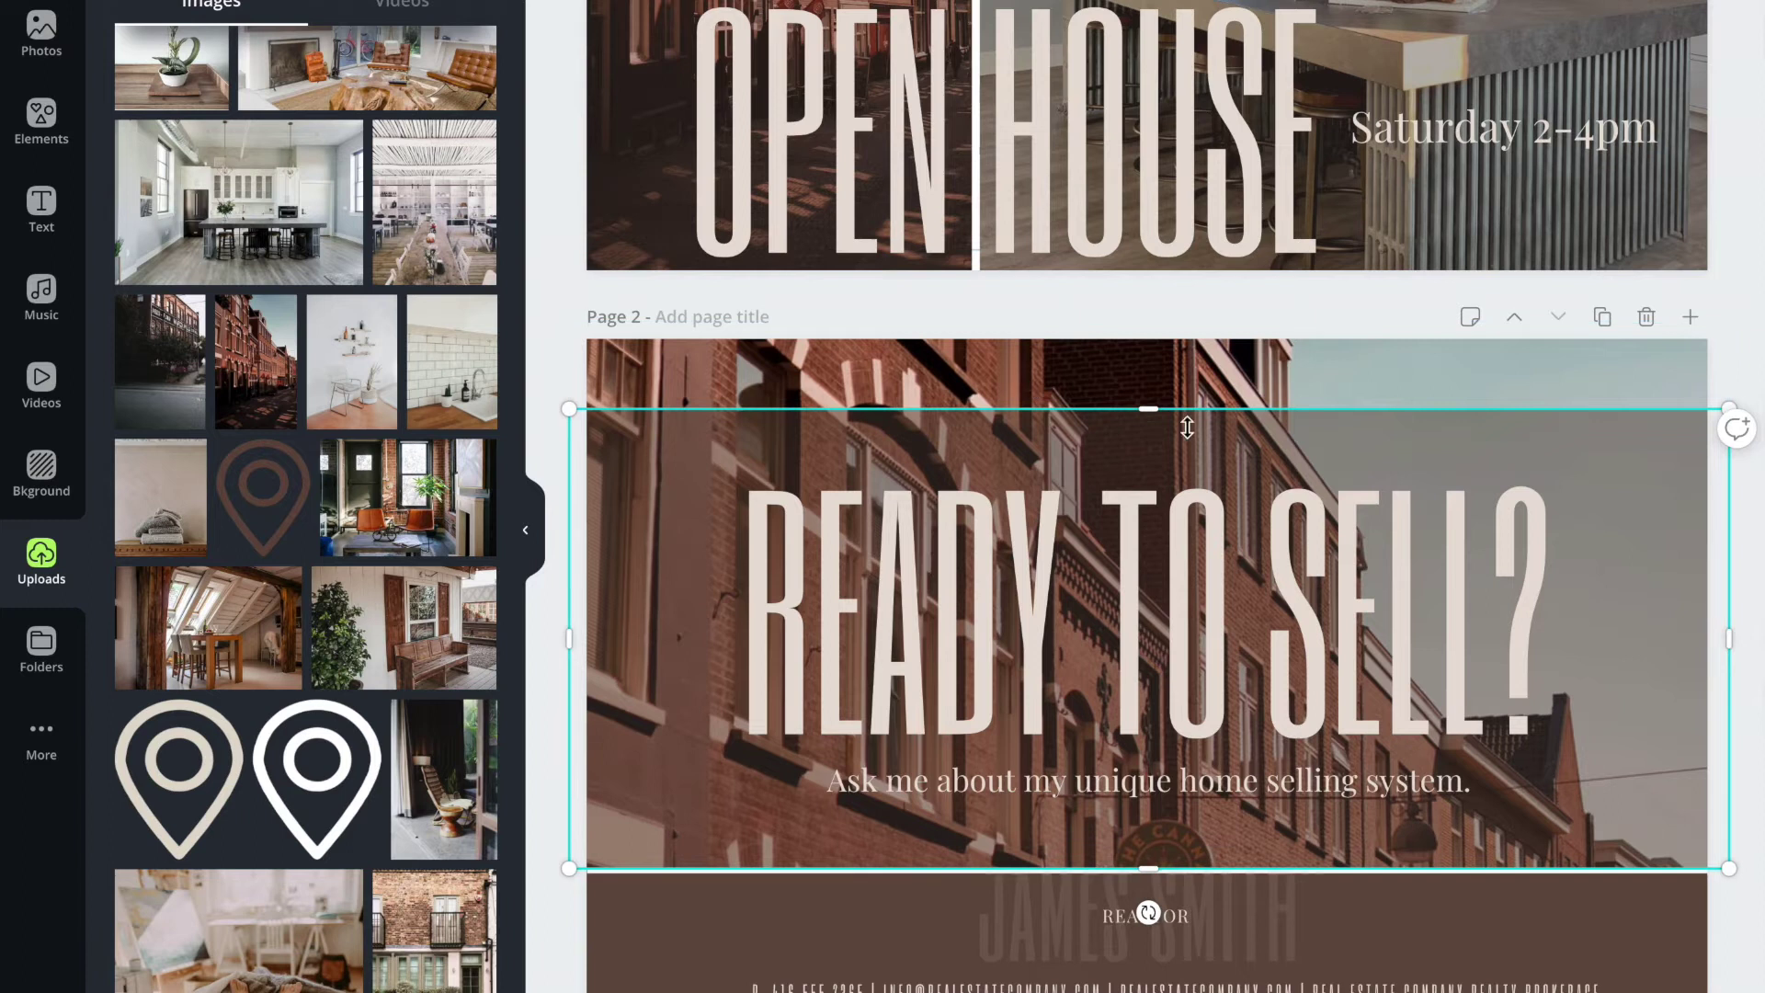
# Select the page 2 photo and its overlay in turn, and extend the overlay back up past the page's upper edge.
pyautogui.click(961, 377)
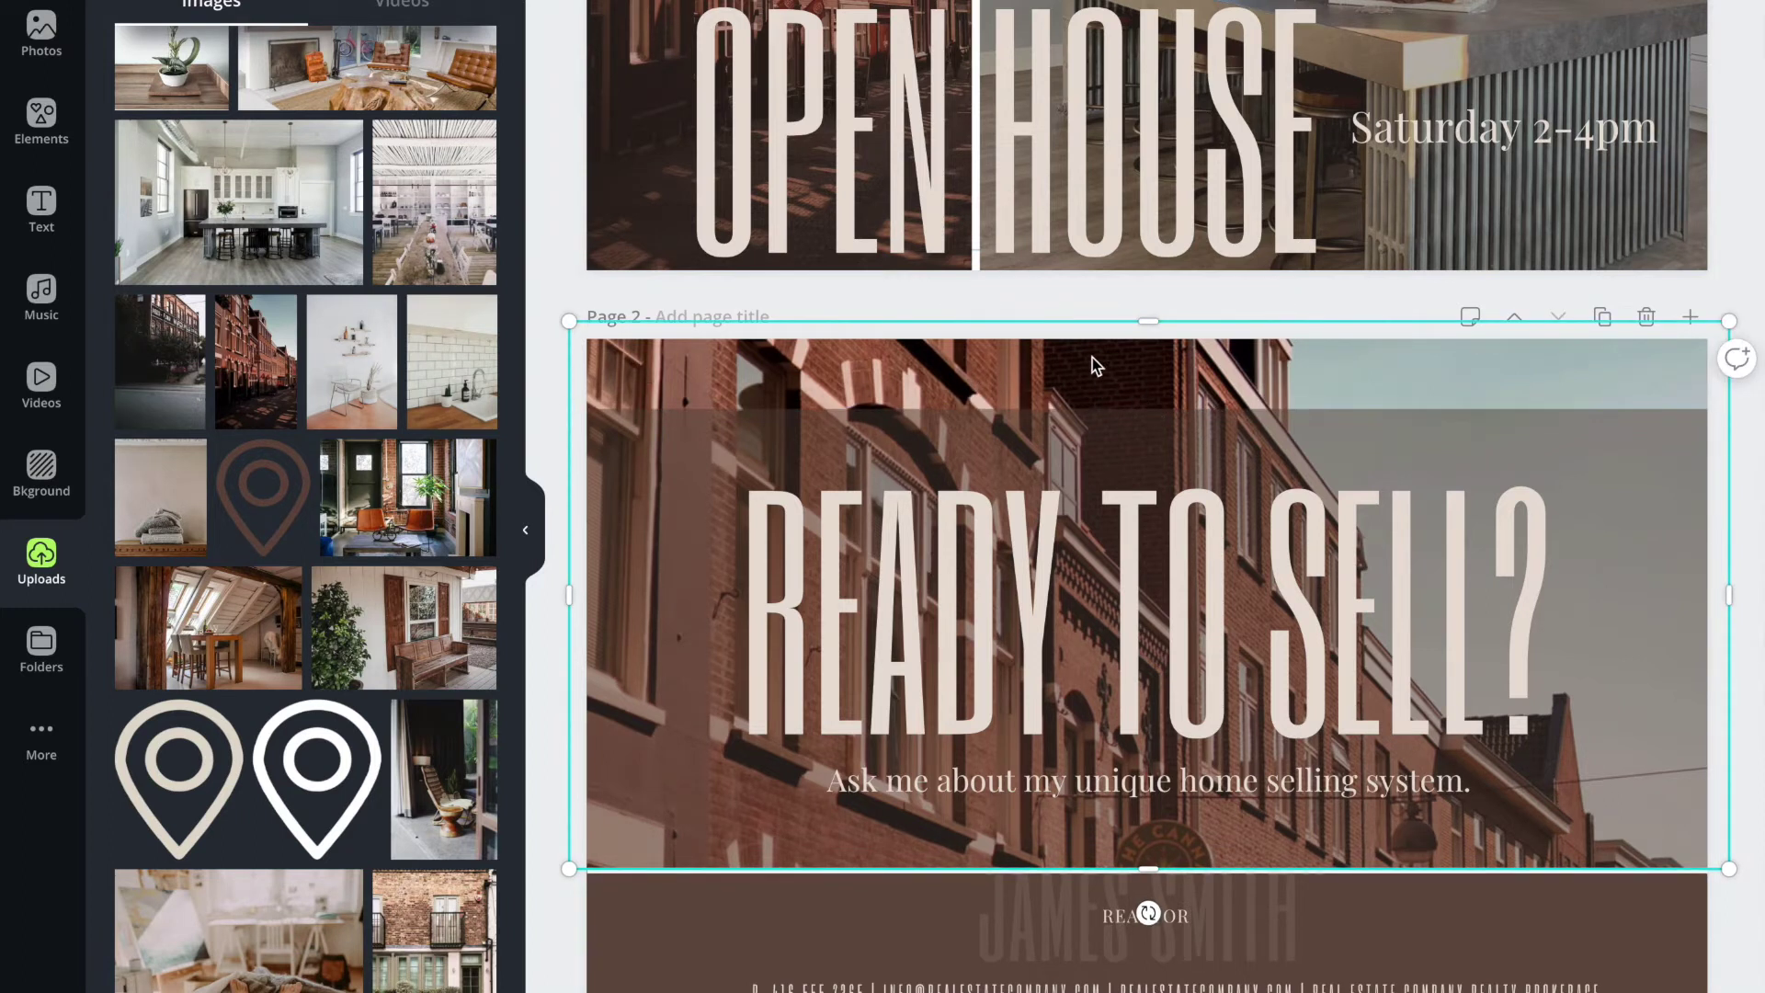
pyautogui.click(1099, 432)
pyautogui.click(634, 464)
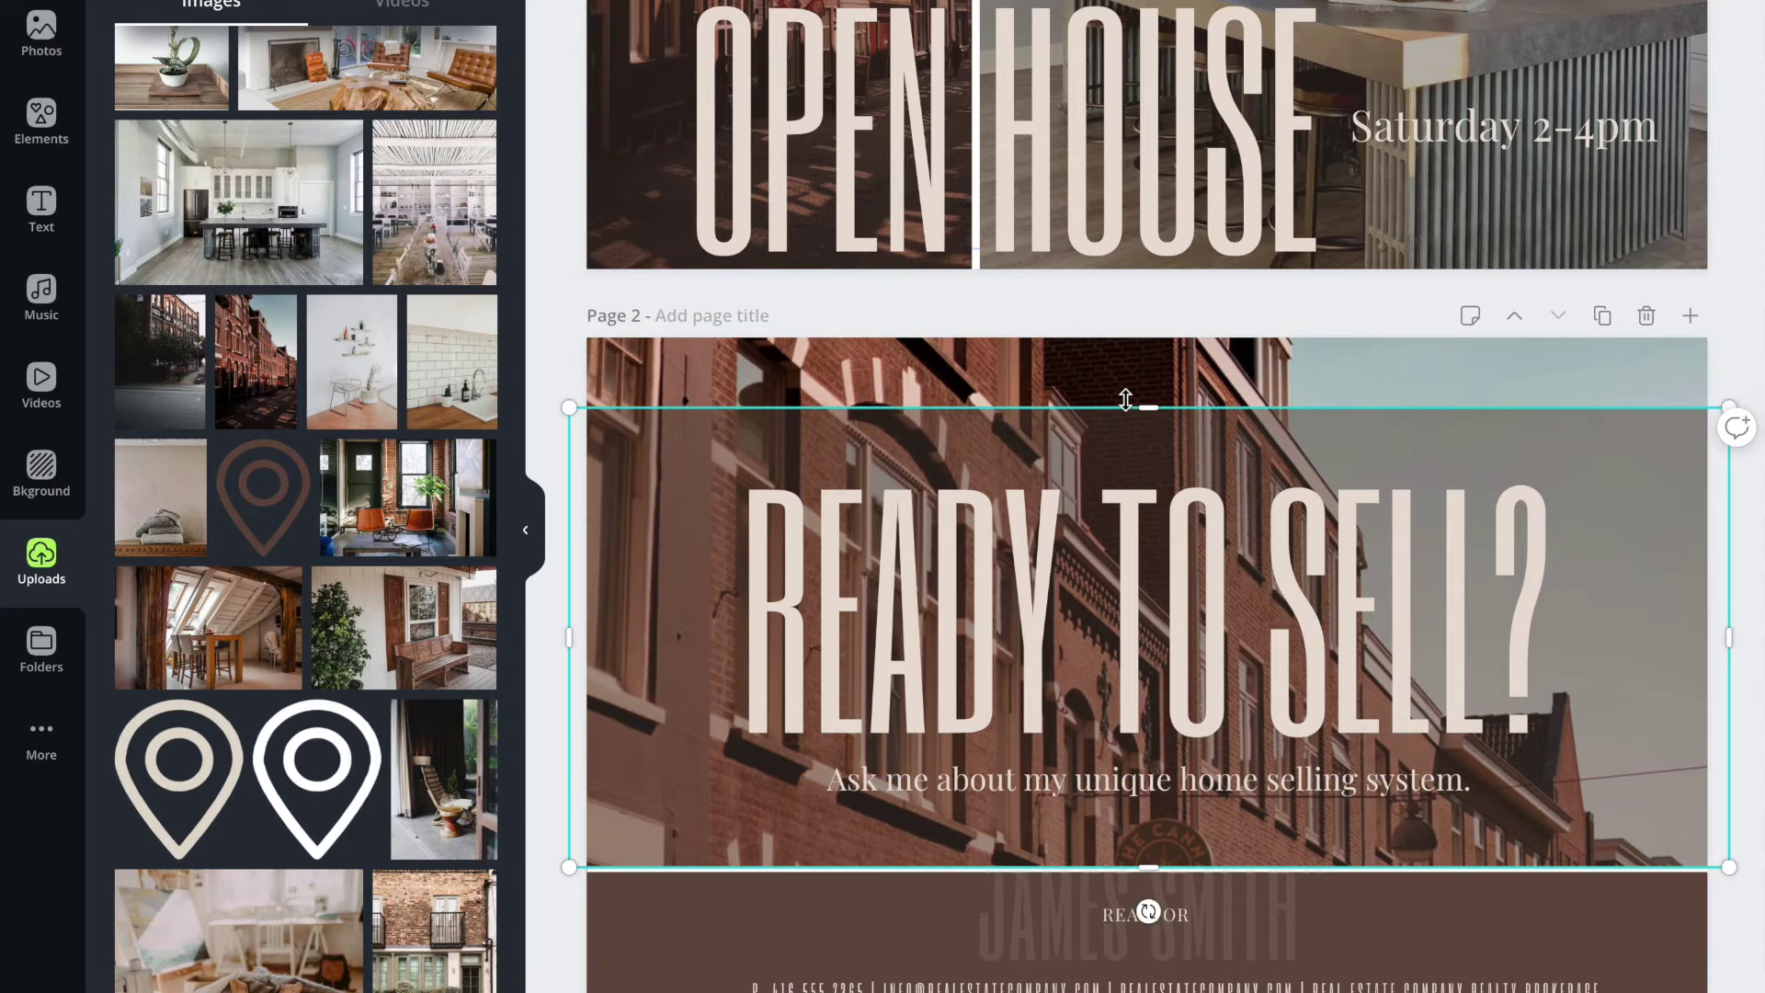
pyautogui.moveTo(1148, 377); pyautogui.dragTo(1149, 328)
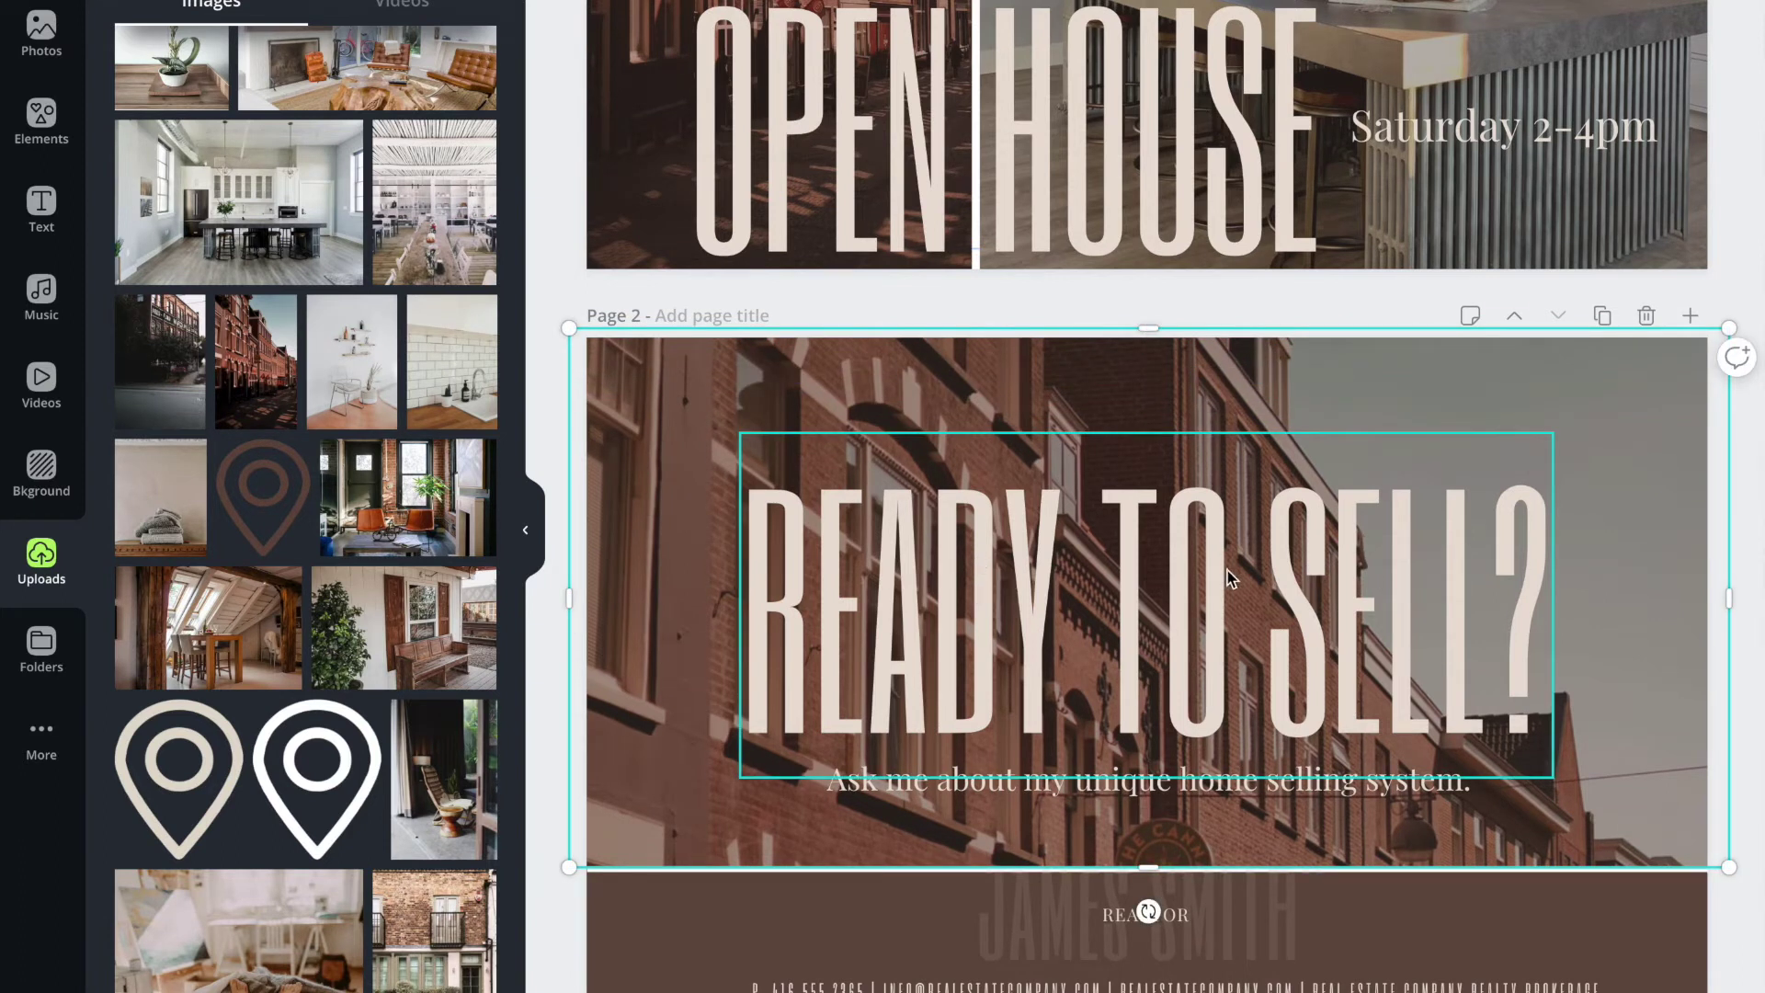
# Narrow the street photo layer on page 2 to its left portion and delete the wider photo behind the headline.
pyautogui.moveTo(1735, 597); pyautogui.dragTo(1063, 599)
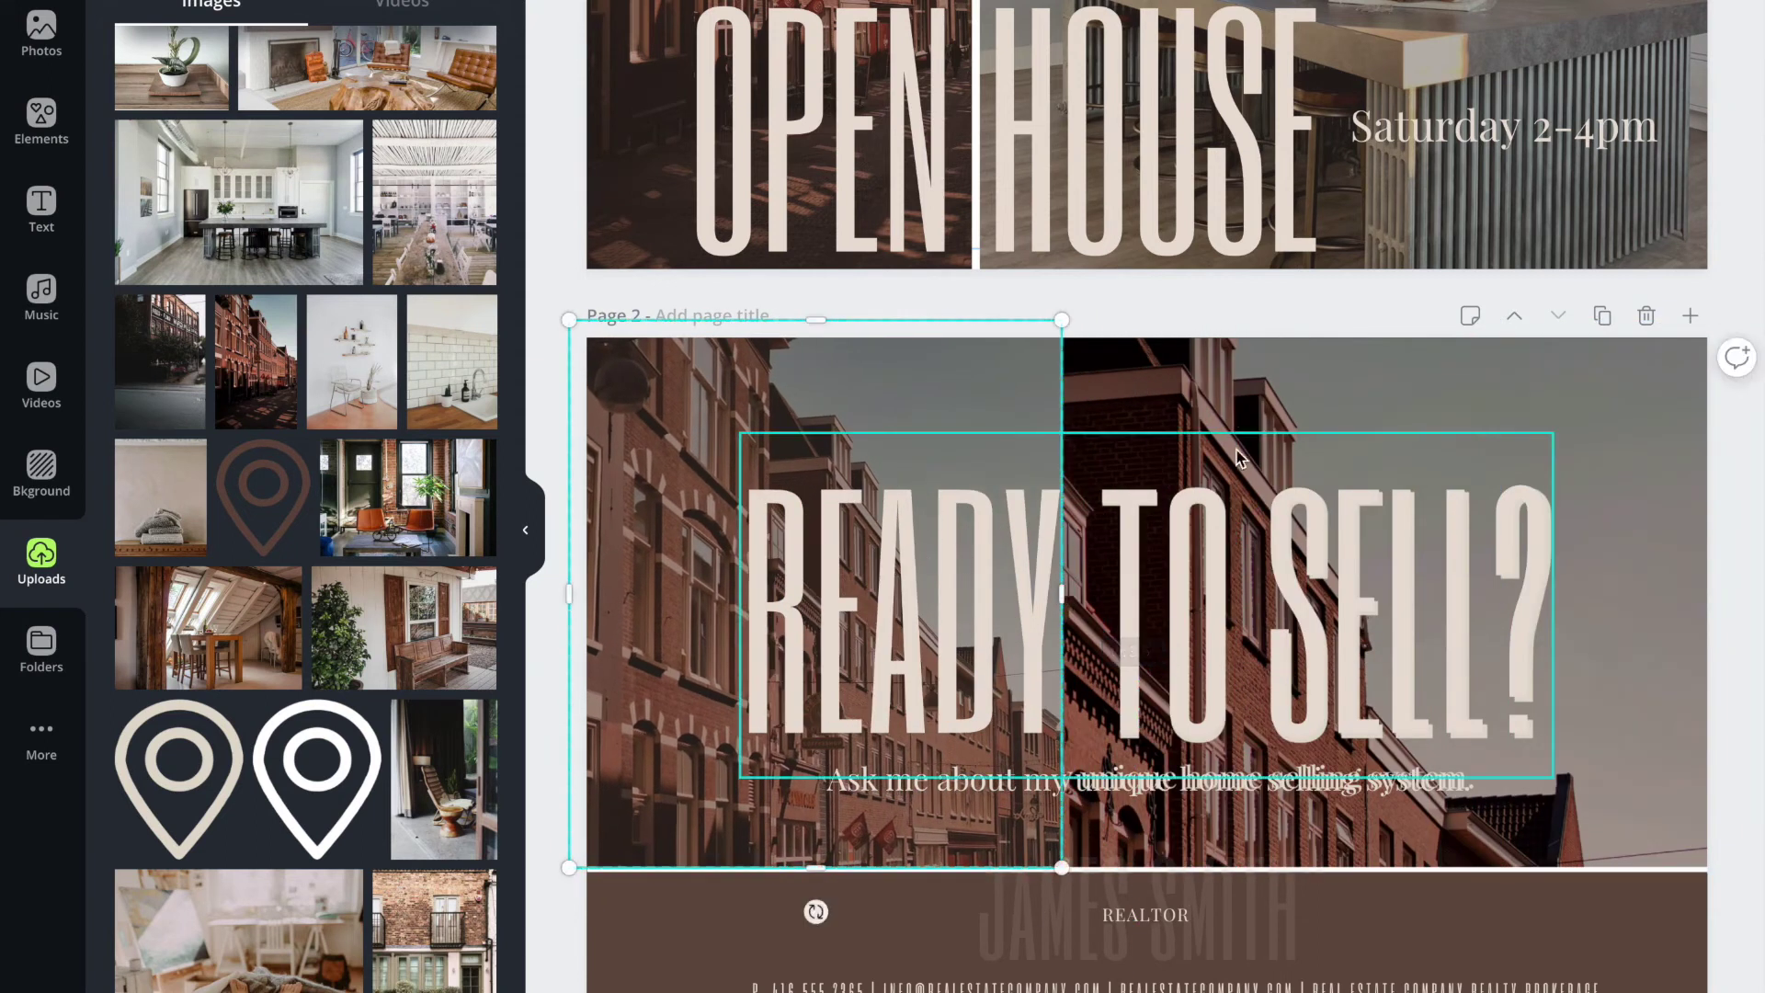
pyautogui.click(1234, 395)
pyautogui.moveTo(596, 685); pyautogui.dragTo(890, 685)
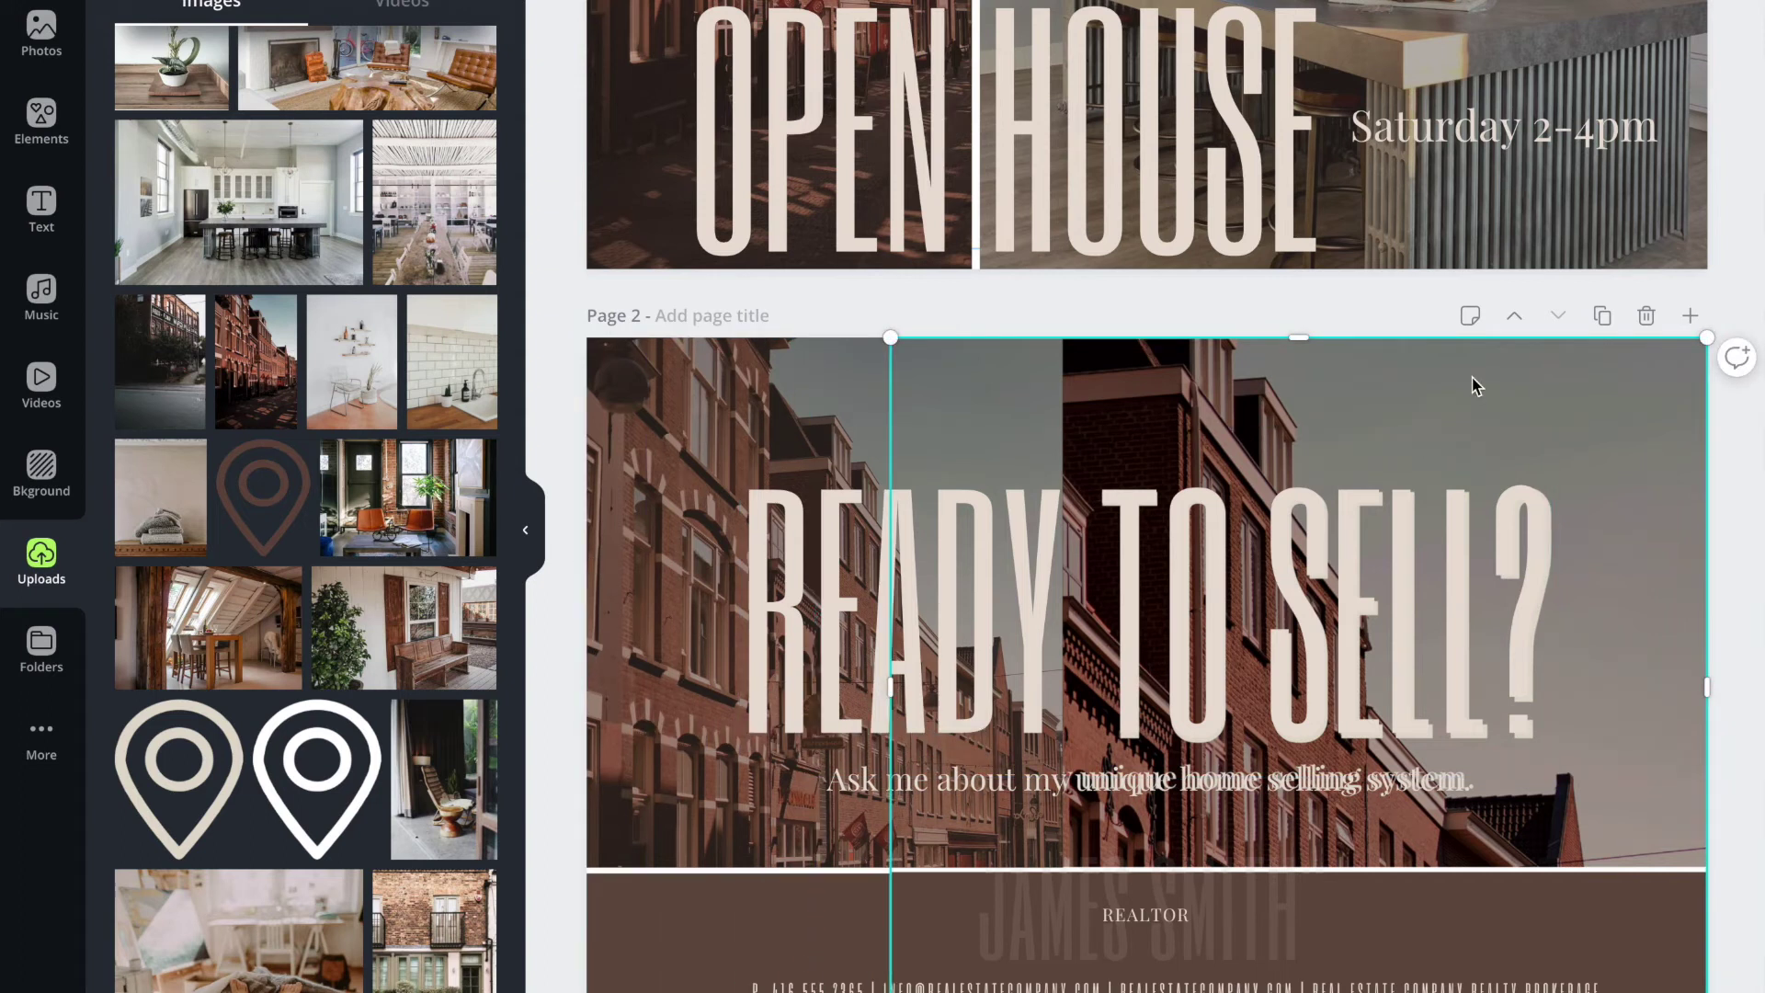
pyautogui.press('Delete')
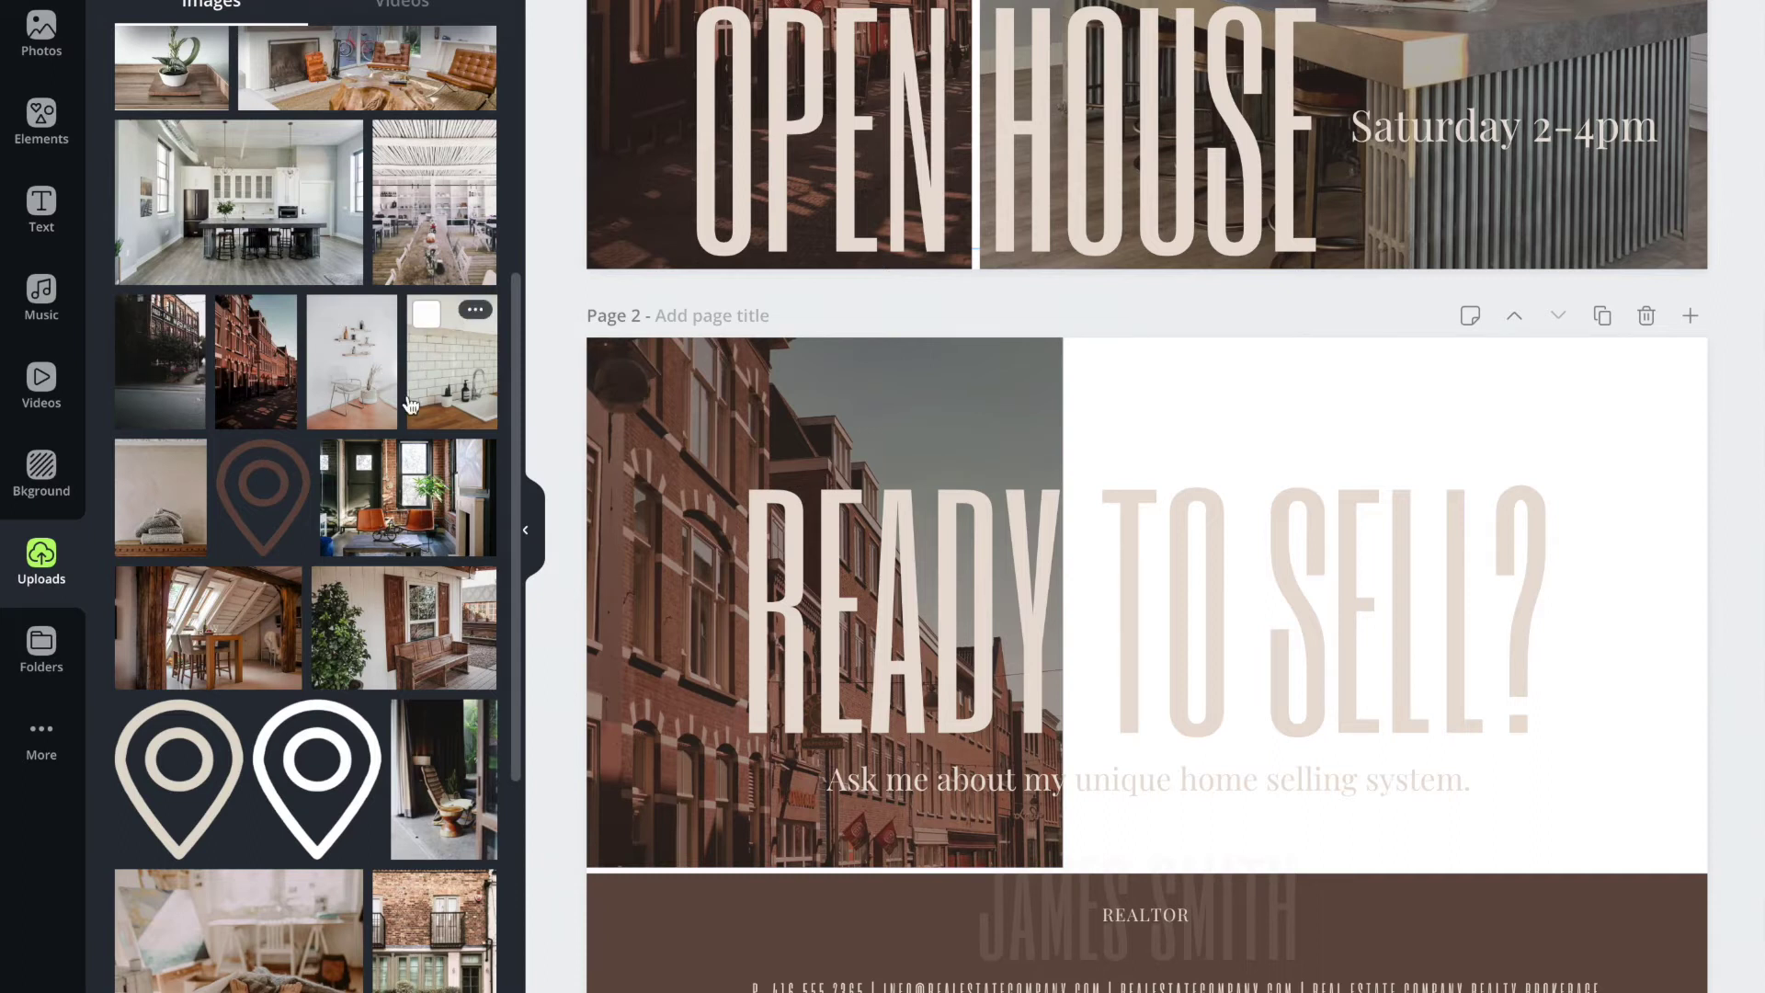
# Add a single-image grid to page 2 and resize it to fill the blank area beside the street photo, leaving a thin white gap.
pyautogui.moveTo(369, 497); pyautogui.dragTo(1101, 372)
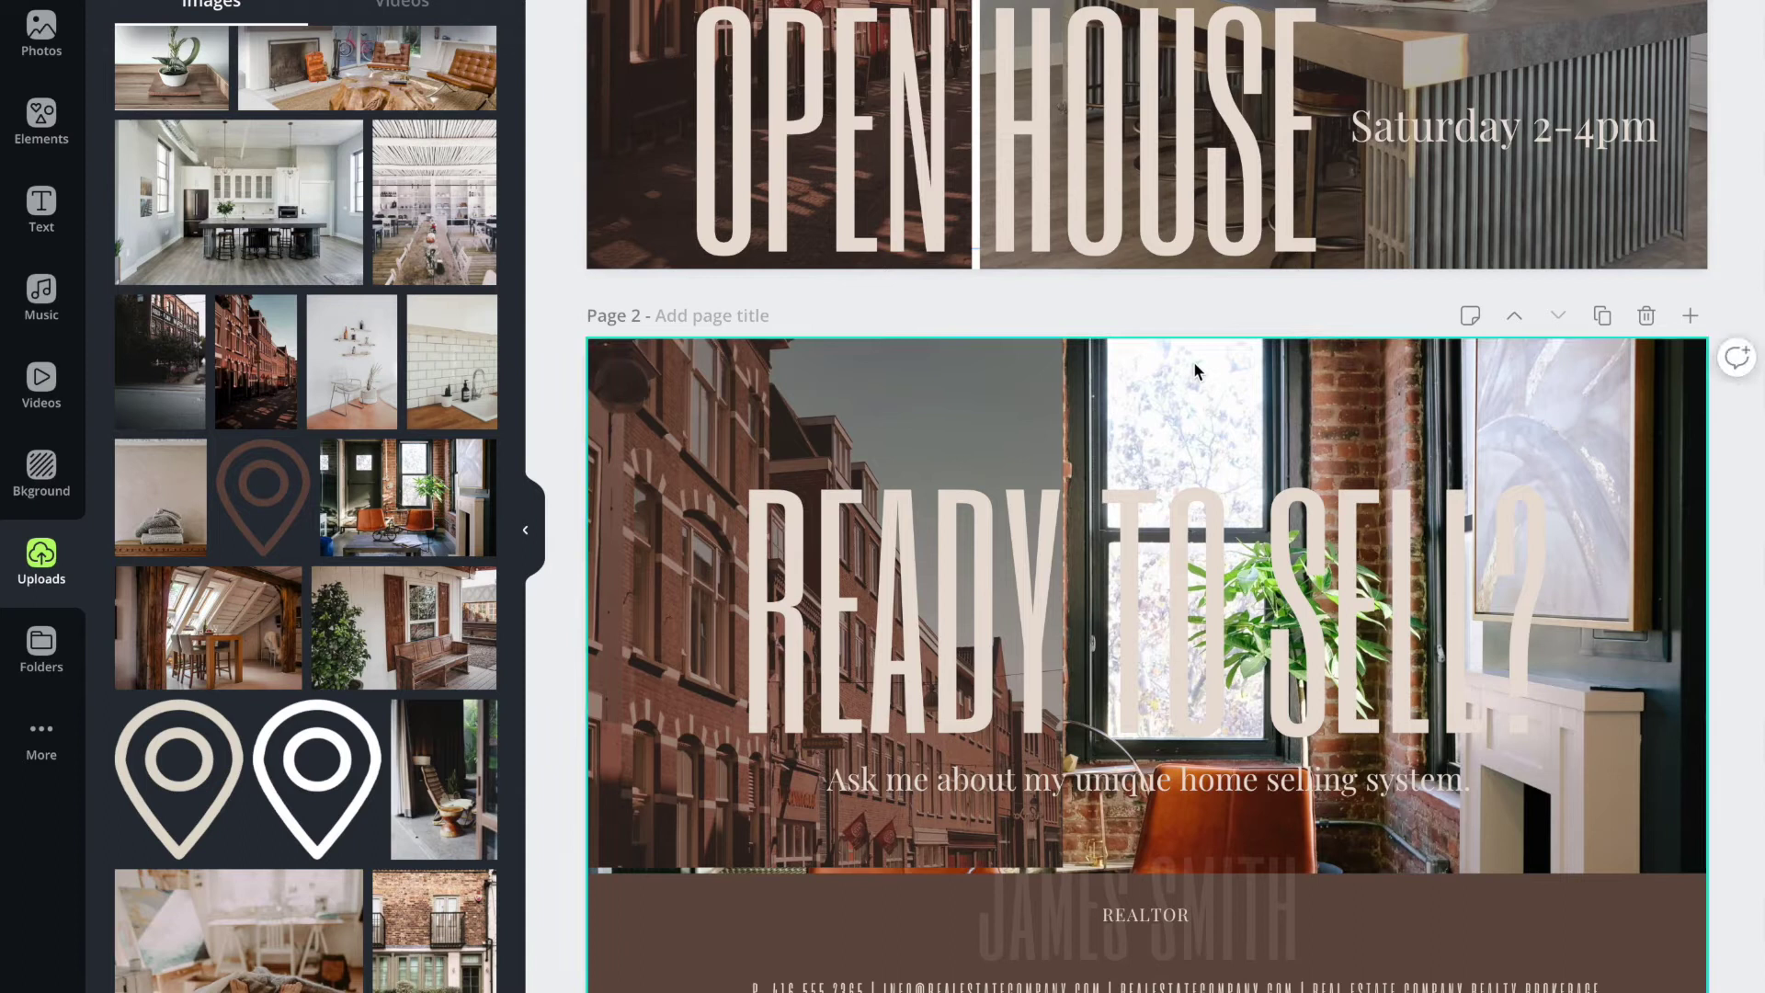
pyautogui.hotkey('ctrl', 'z')
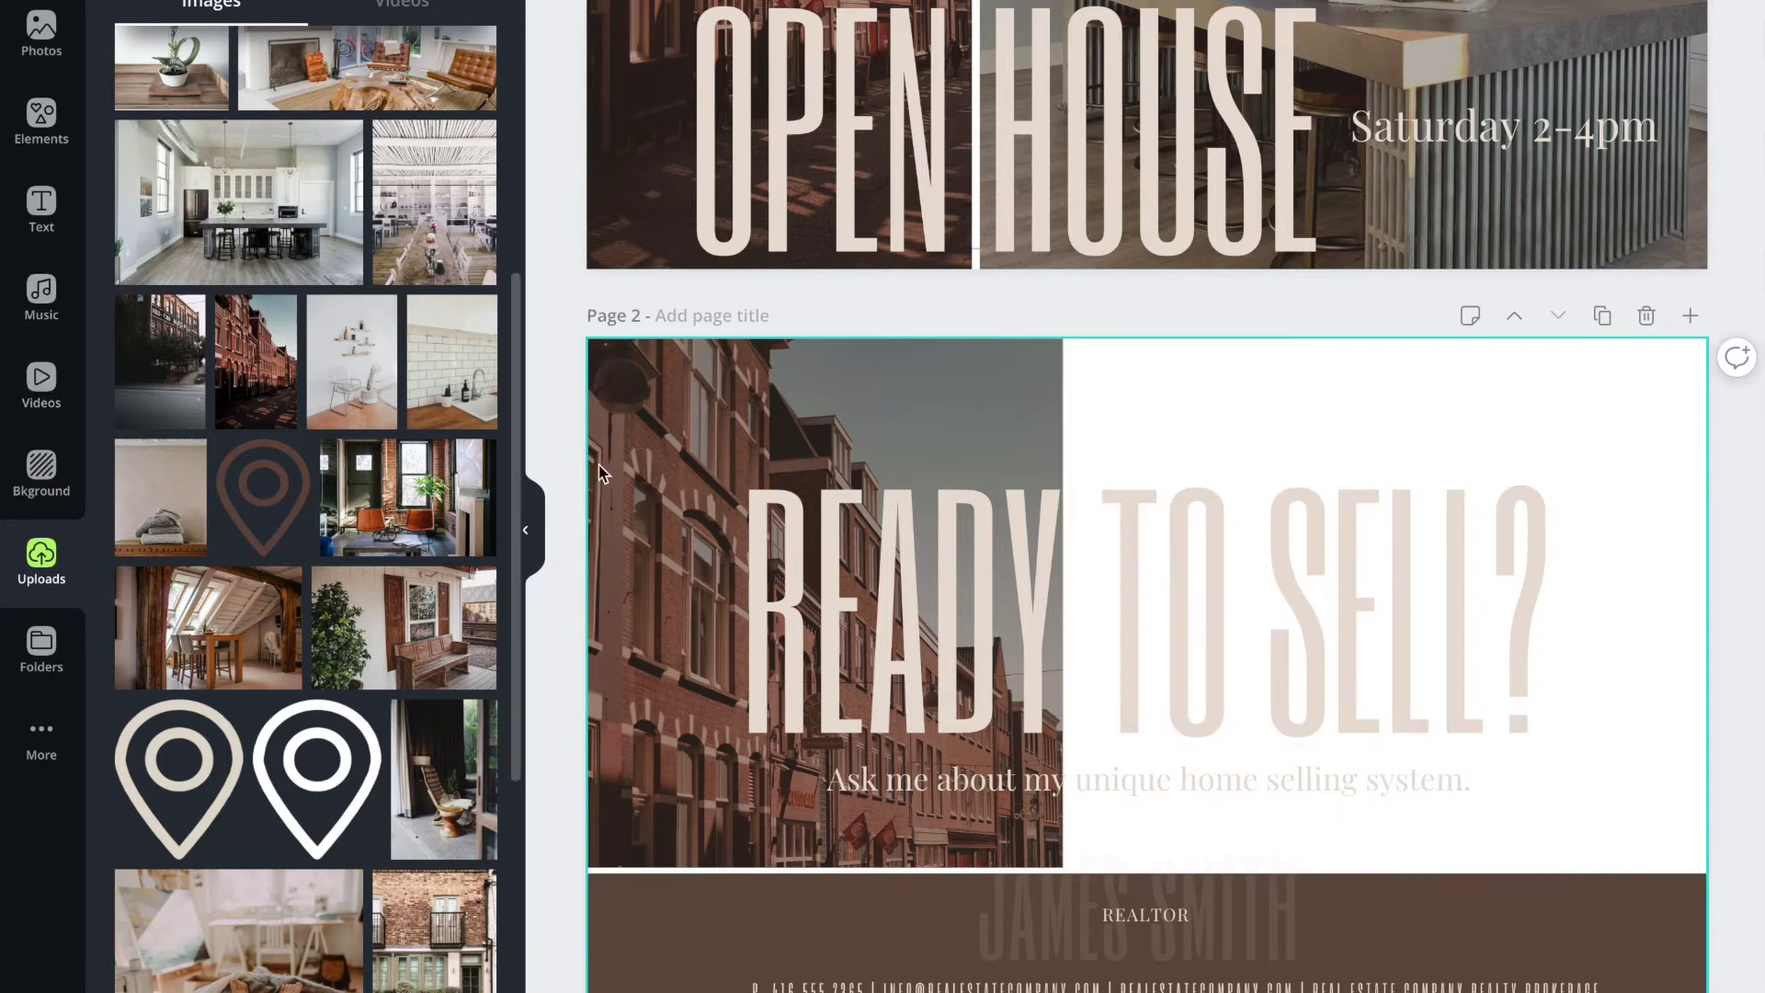
pyautogui.click(41, 118)
pyautogui.click(478, 21)
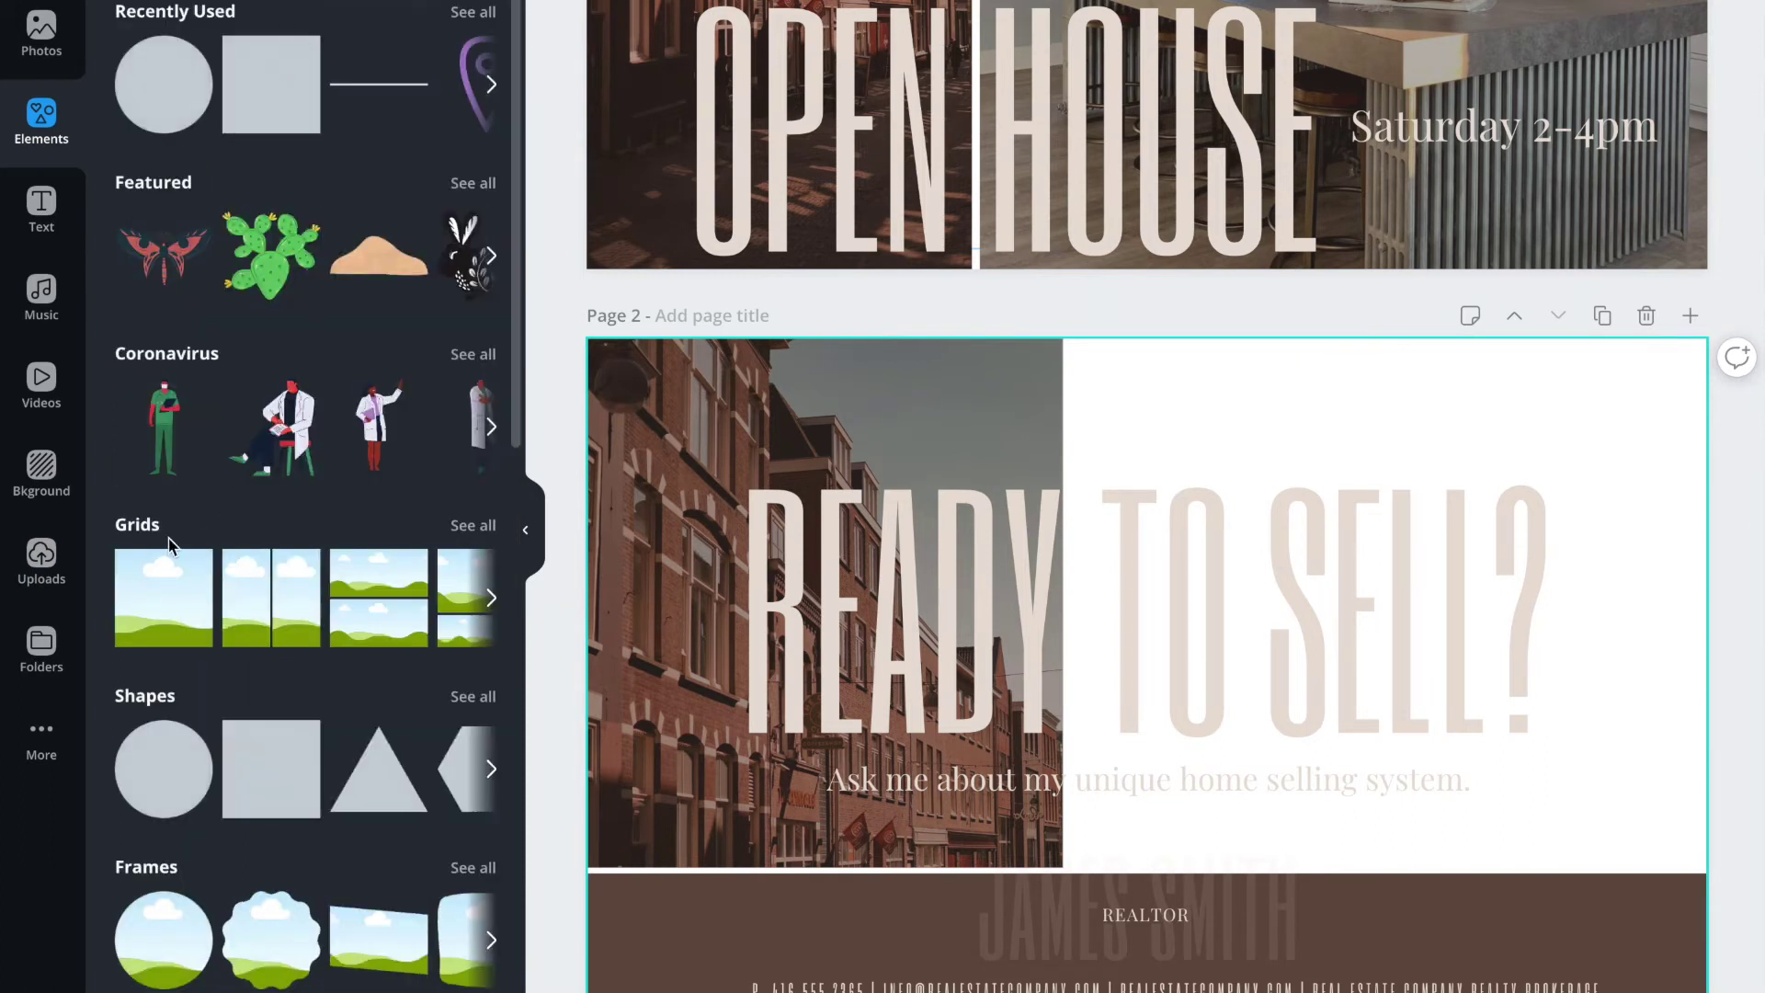
pyautogui.click(161, 595)
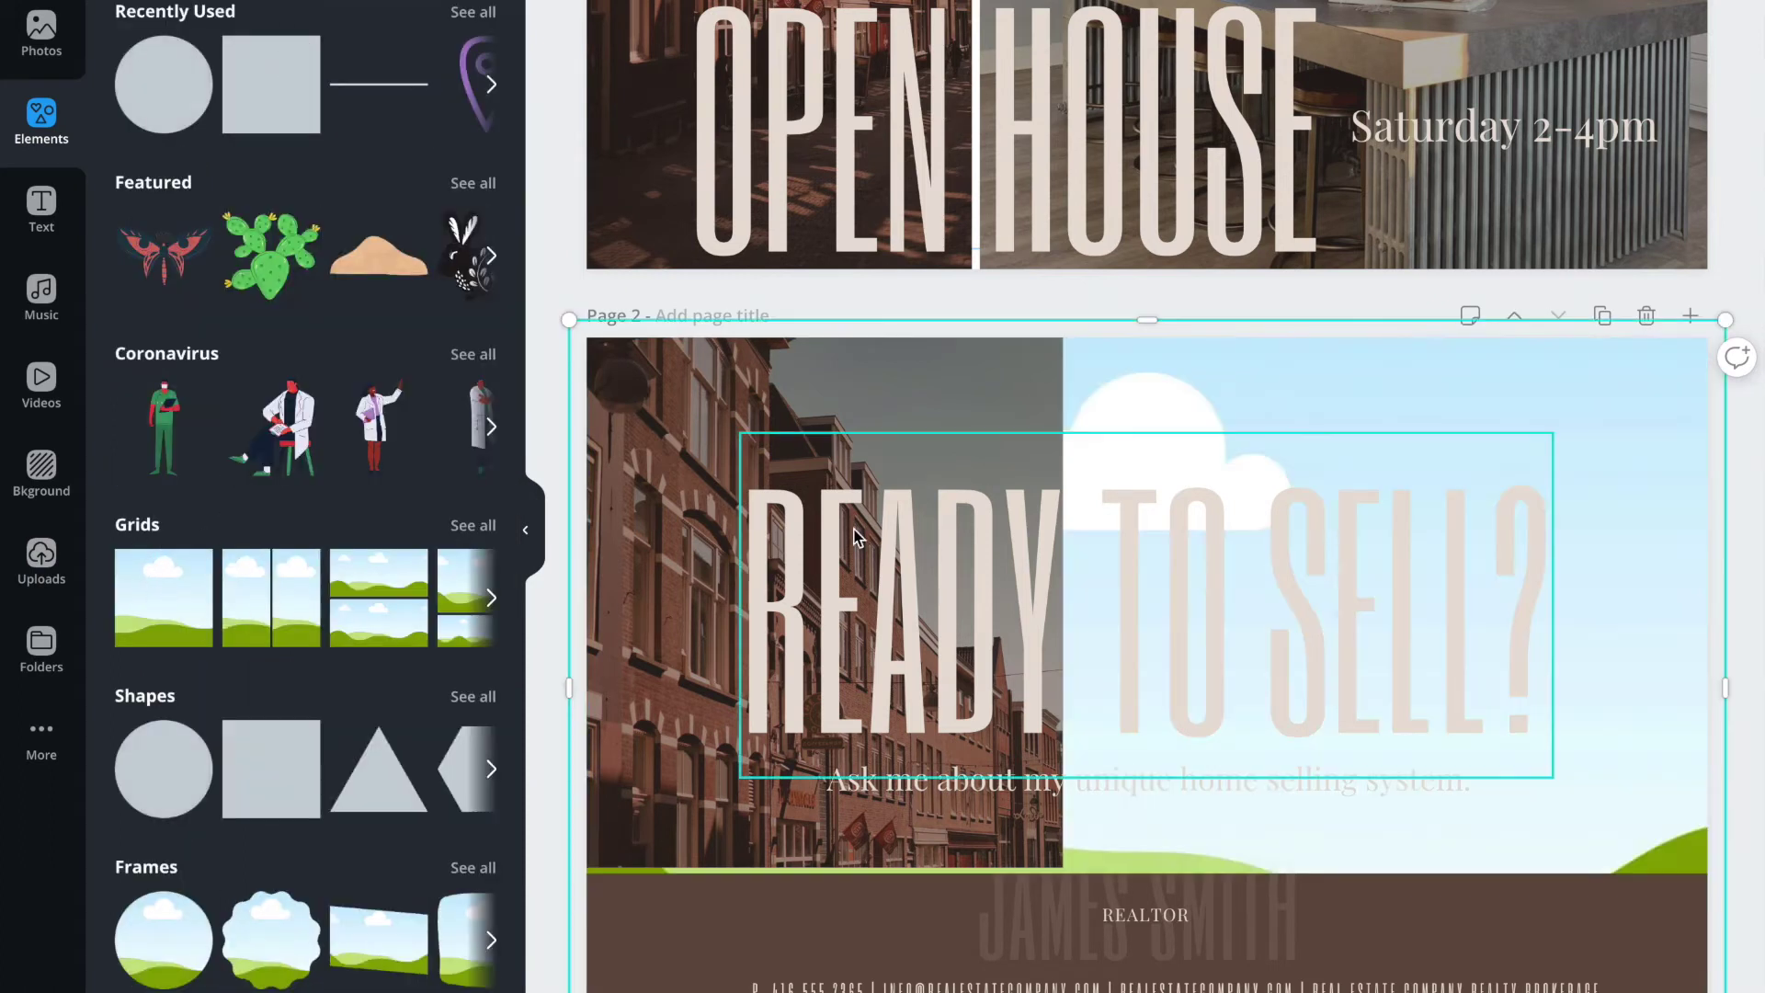
pyautogui.moveTo(569, 688); pyautogui.dragTo(1063, 660)
pyautogui.moveTo(1739, 685)
pyautogui.mouseDown()
pyautogui.moveTo(1712, 685)
pyautogui.moveTo(1730, 685)
pyautogui.mouseUp()
pyautogui.moveTo(1407, 977); pyautogui.dragTo(1404, 867)
pyautogui.moveTo(1062, 593); pyautogui.dragTo(1074, 589)
pyautogui.moveTo(1402, 319); pyautogui.dragTo(1397, 328)
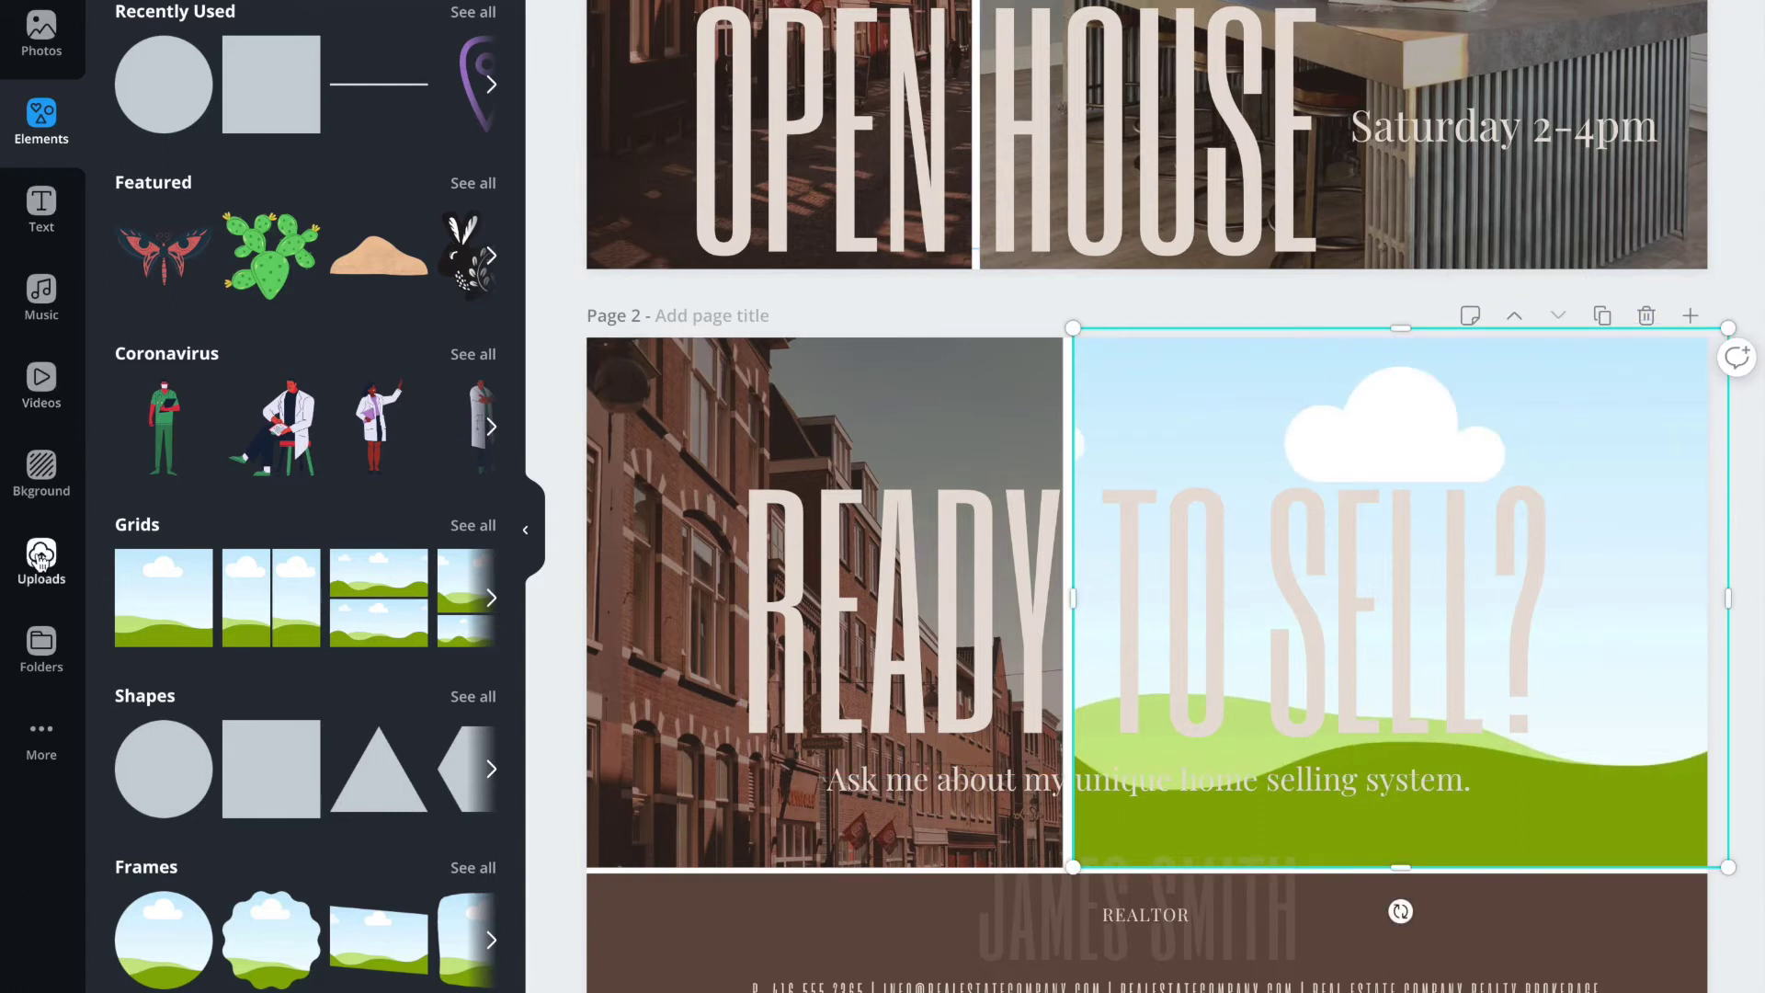
pyautogui.click(40, 557)
pyautogui.moveTo(239, 202); pyautogui.dragTo(1167, 437)
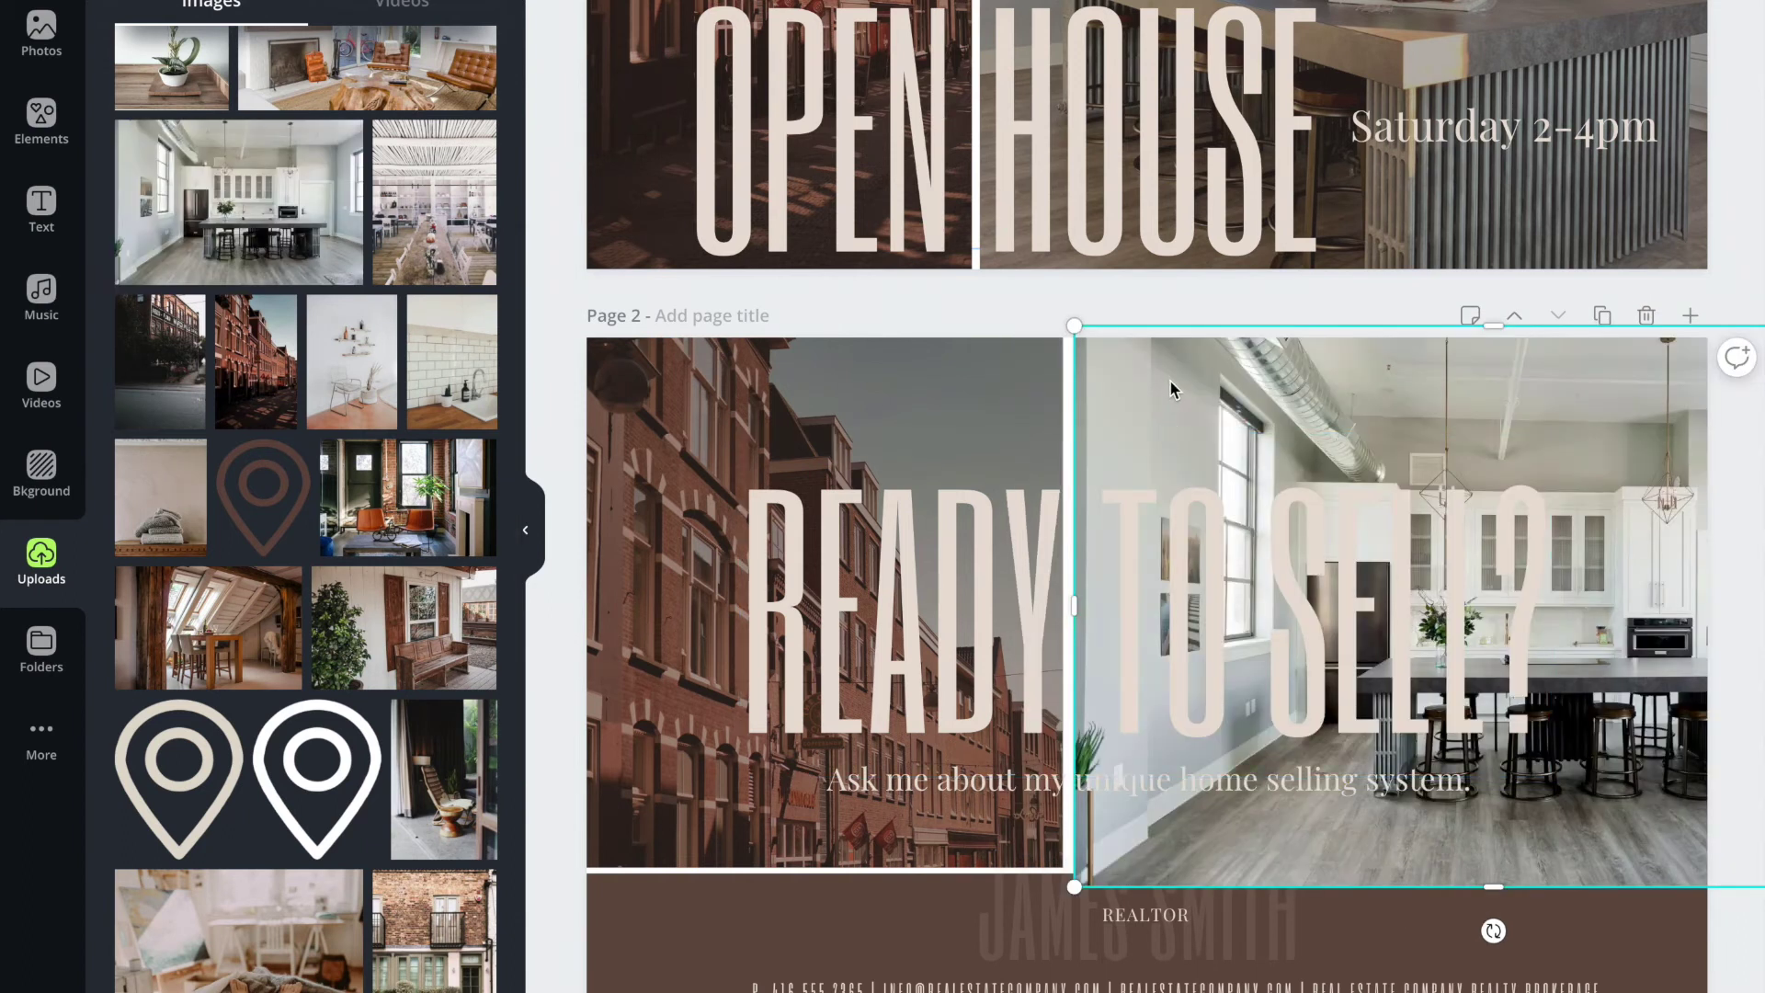
pyautogui.moveTo(1498, 878); pyautogui.dragTo(1498, 856)
pyautogui.press('Delete')
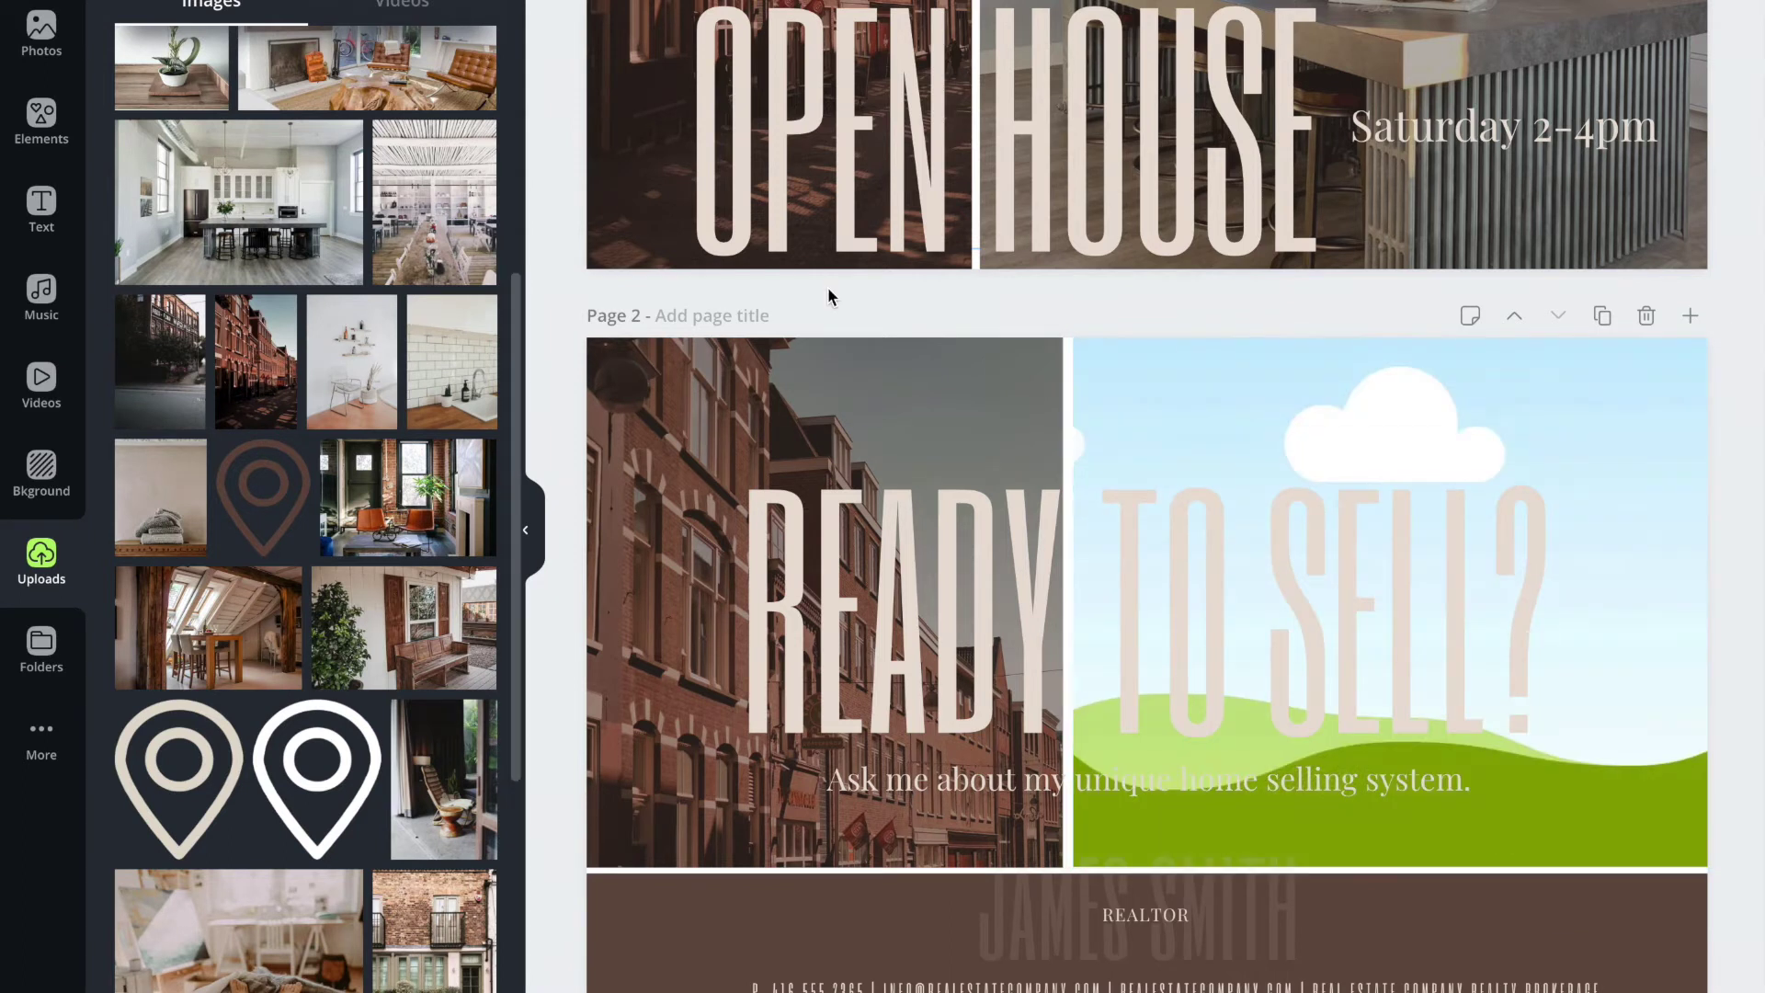
# Fill the empty grid on page 2 with the uploaded white kitchen photo and lower its upper edge to the page's edge.
pyautogui.click(1233, 395)
pyautogui.moveTo(138, 142); pyautogui.dragTo(1160, 375)
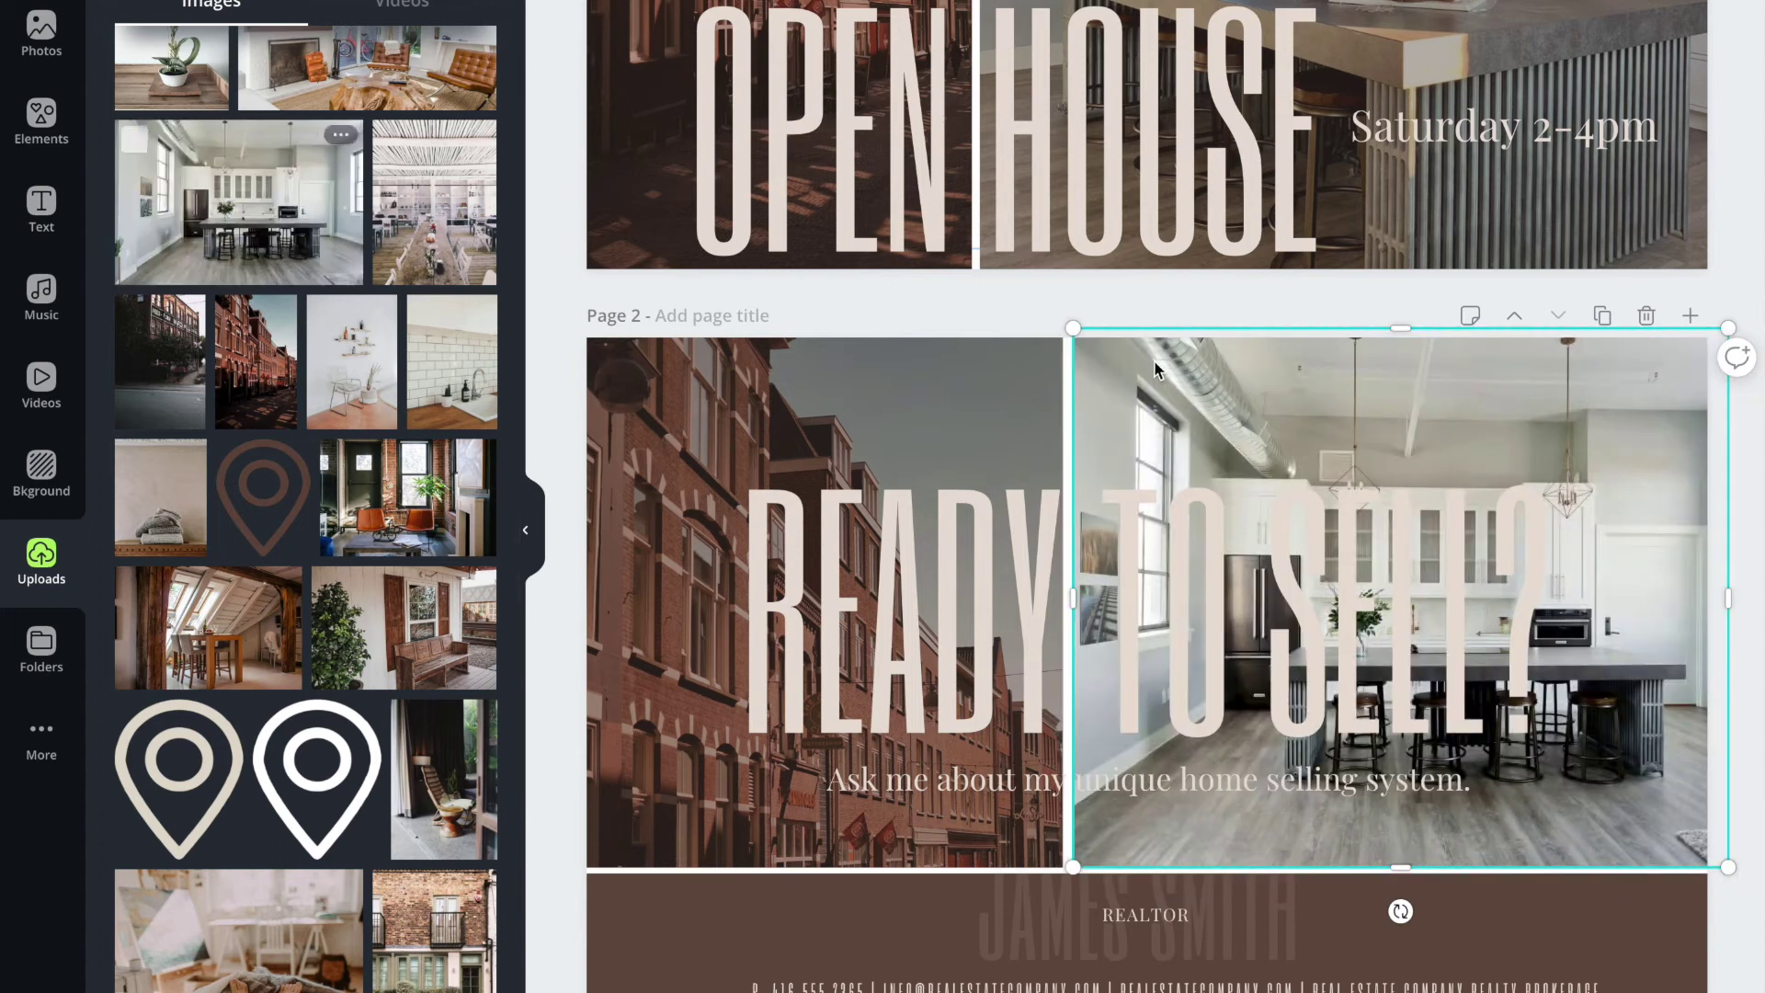
pyautogui.moveTo(1400, 328); pyautogui.dragTo(1401, 337)
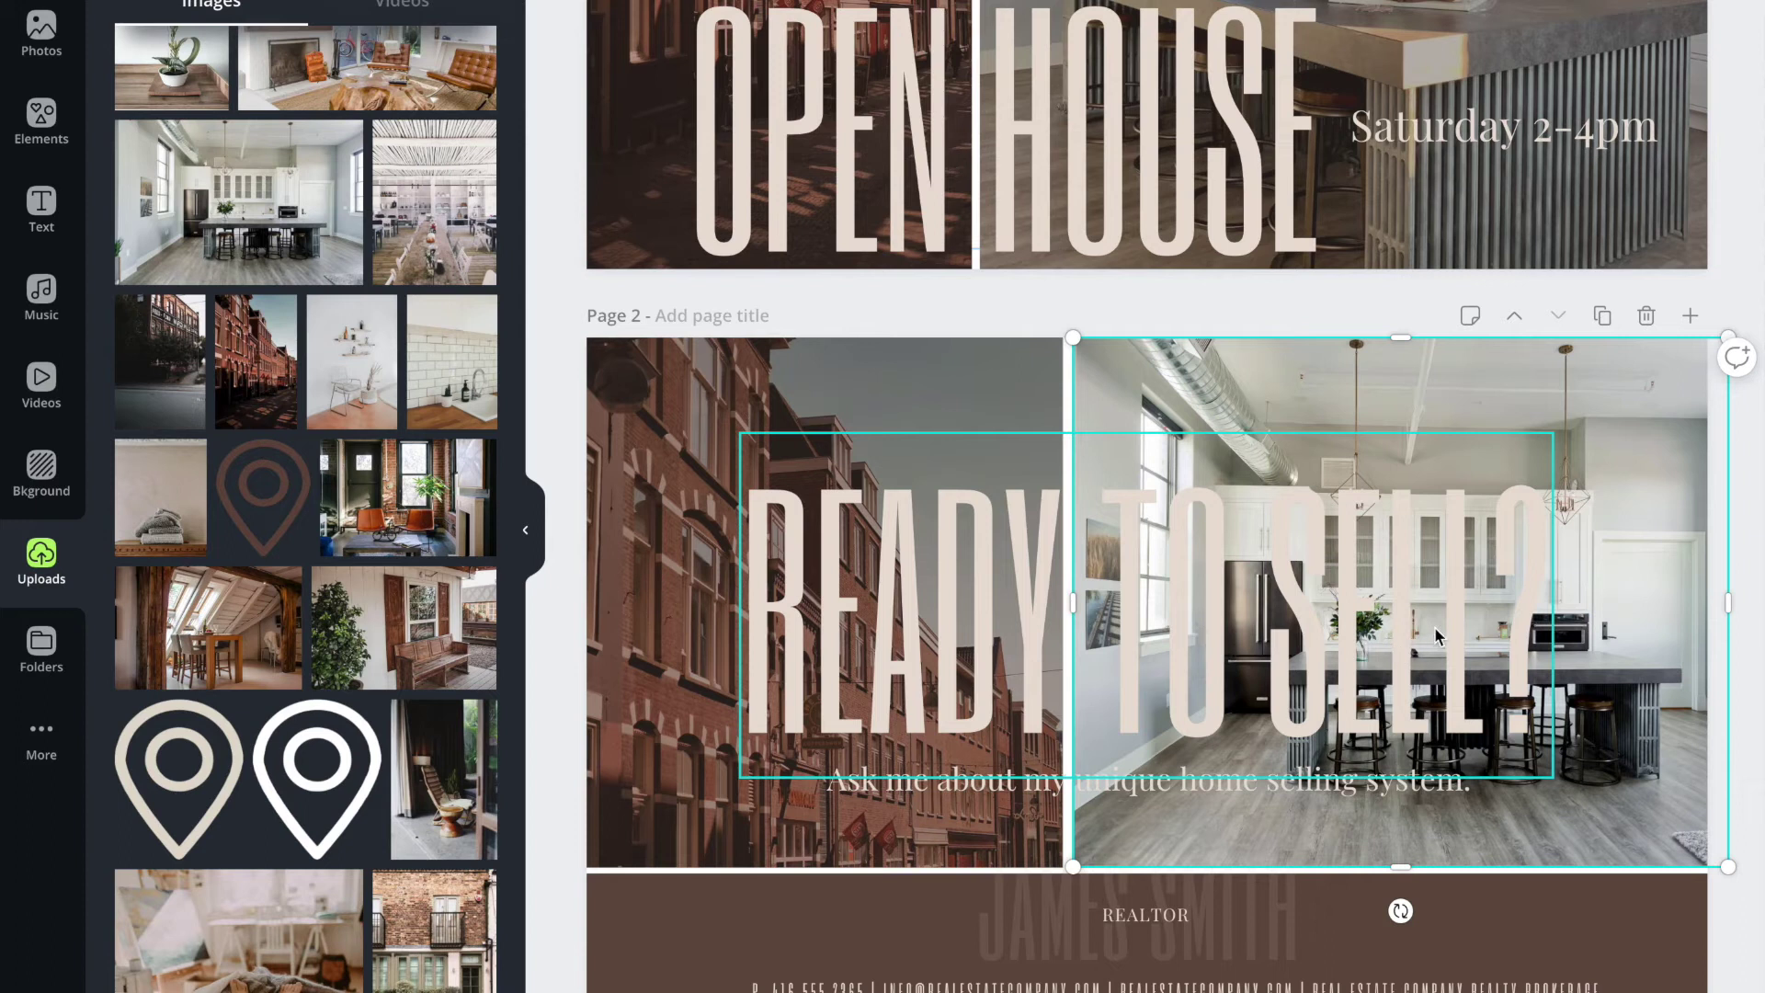
# Copy the brown overlay from the street photo, paste it over the kitchen photo, and widen it to cover the whole photo.
pyautogui.click(935, 388)
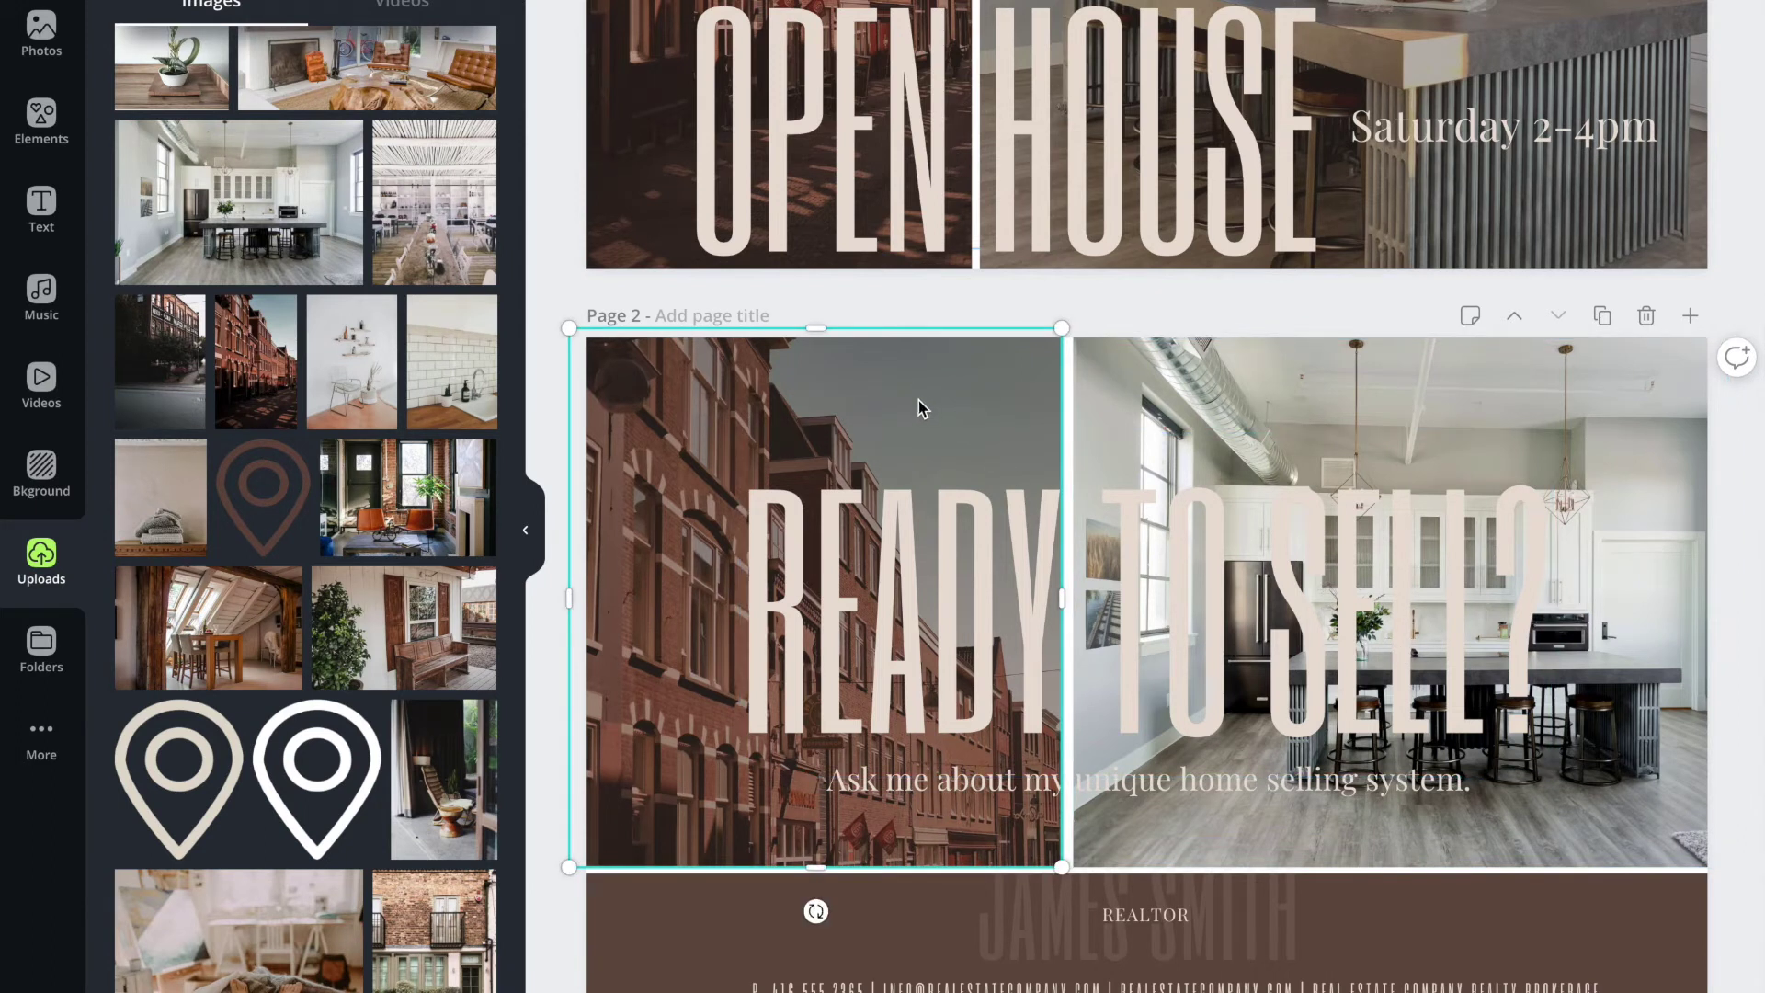
pyautogui.rightClick(751, 397)
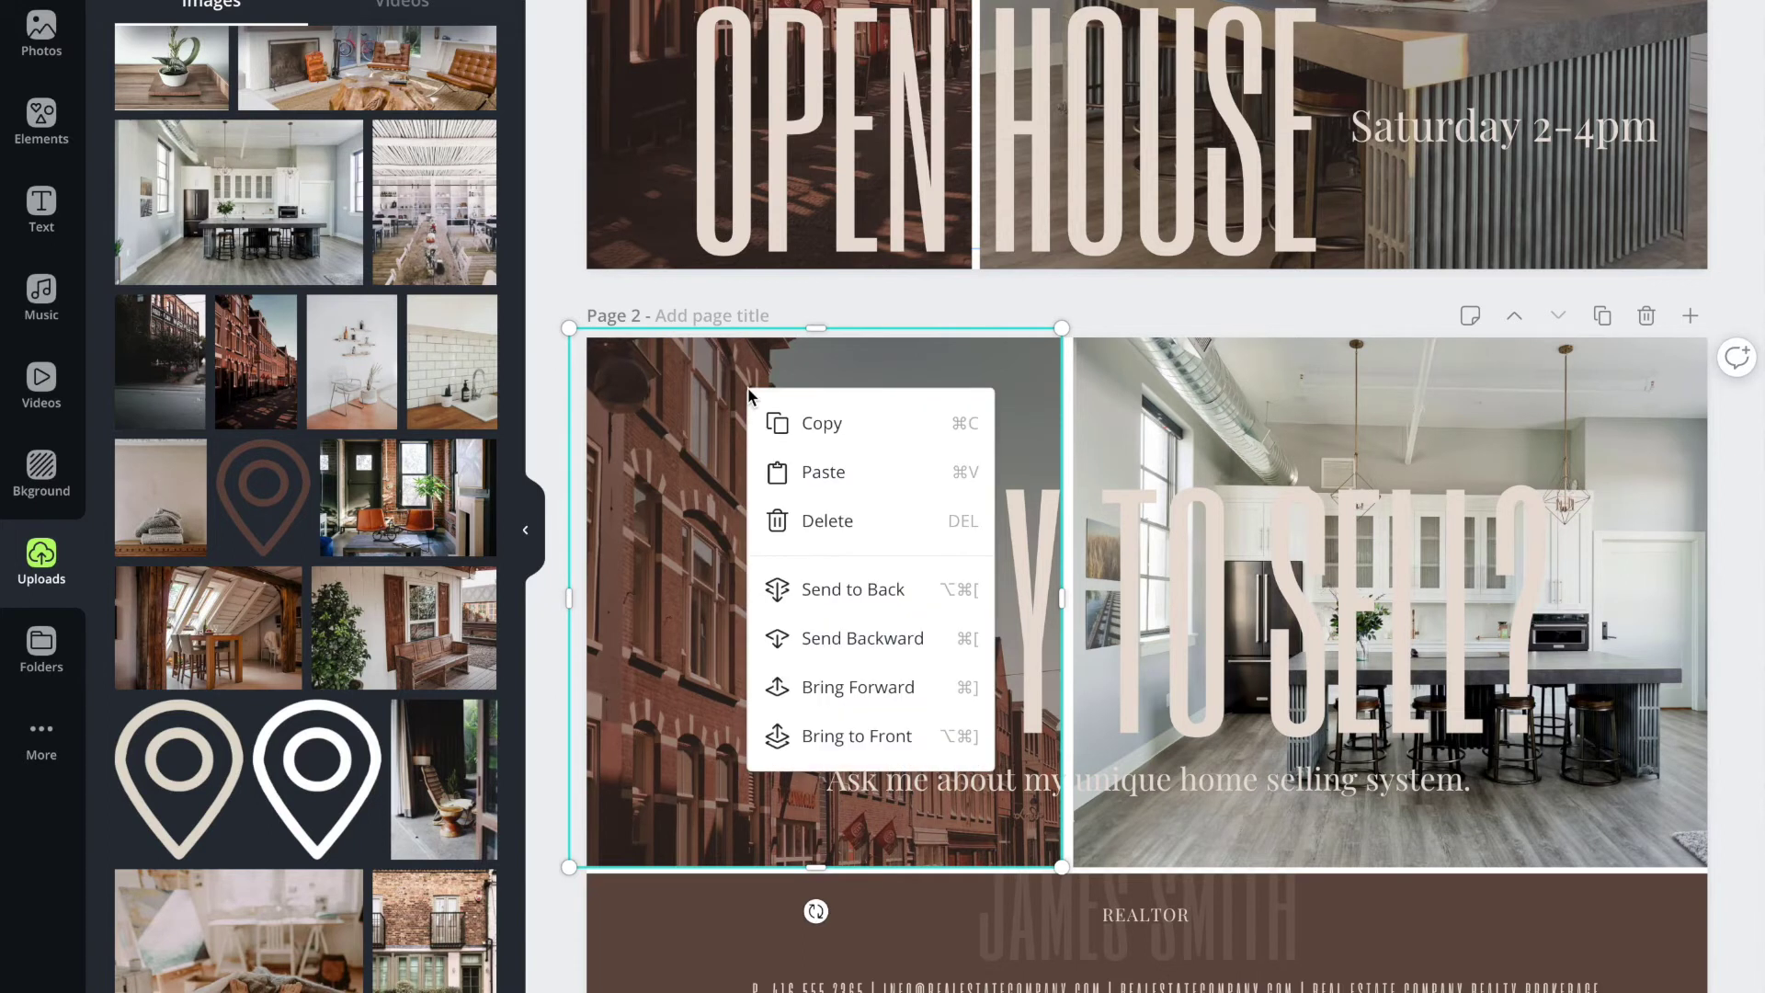
pyautogui.click(809, 422)
pyautogui.rightClick(1282, 394)
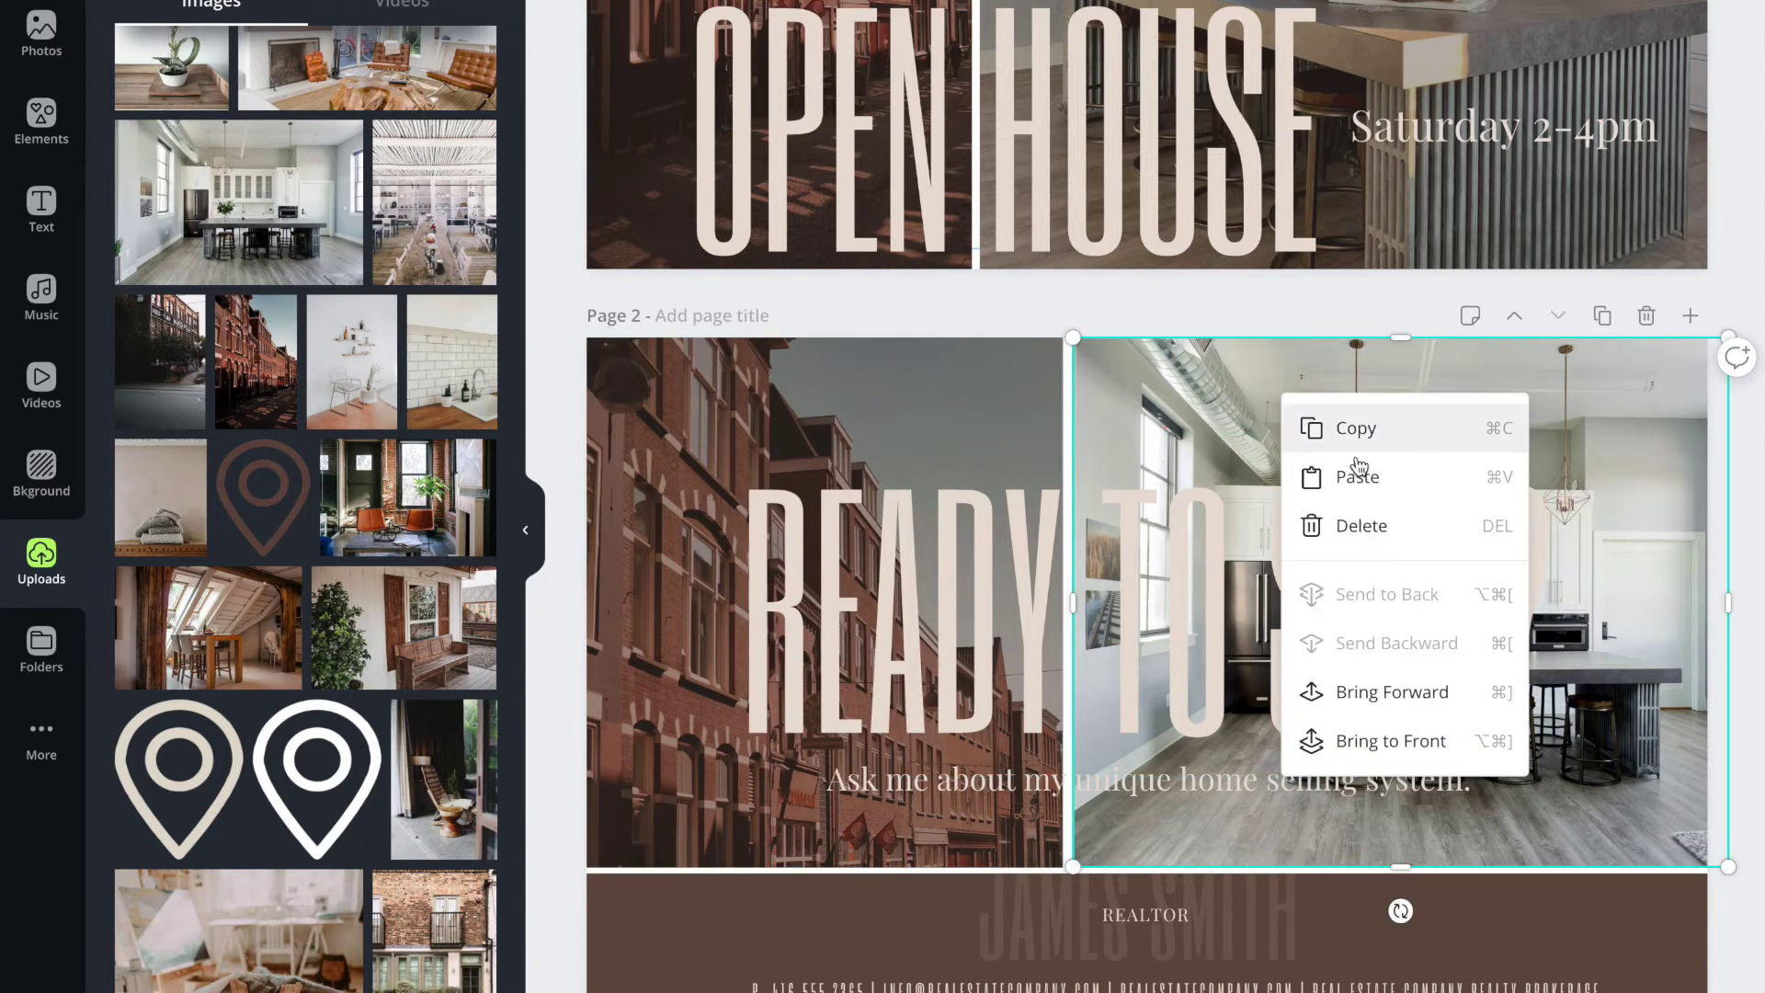
pyautogui.click(1357, 471)
pyautogui.moveTo(973, 394); pyautogui.dragTo(1430, 360)
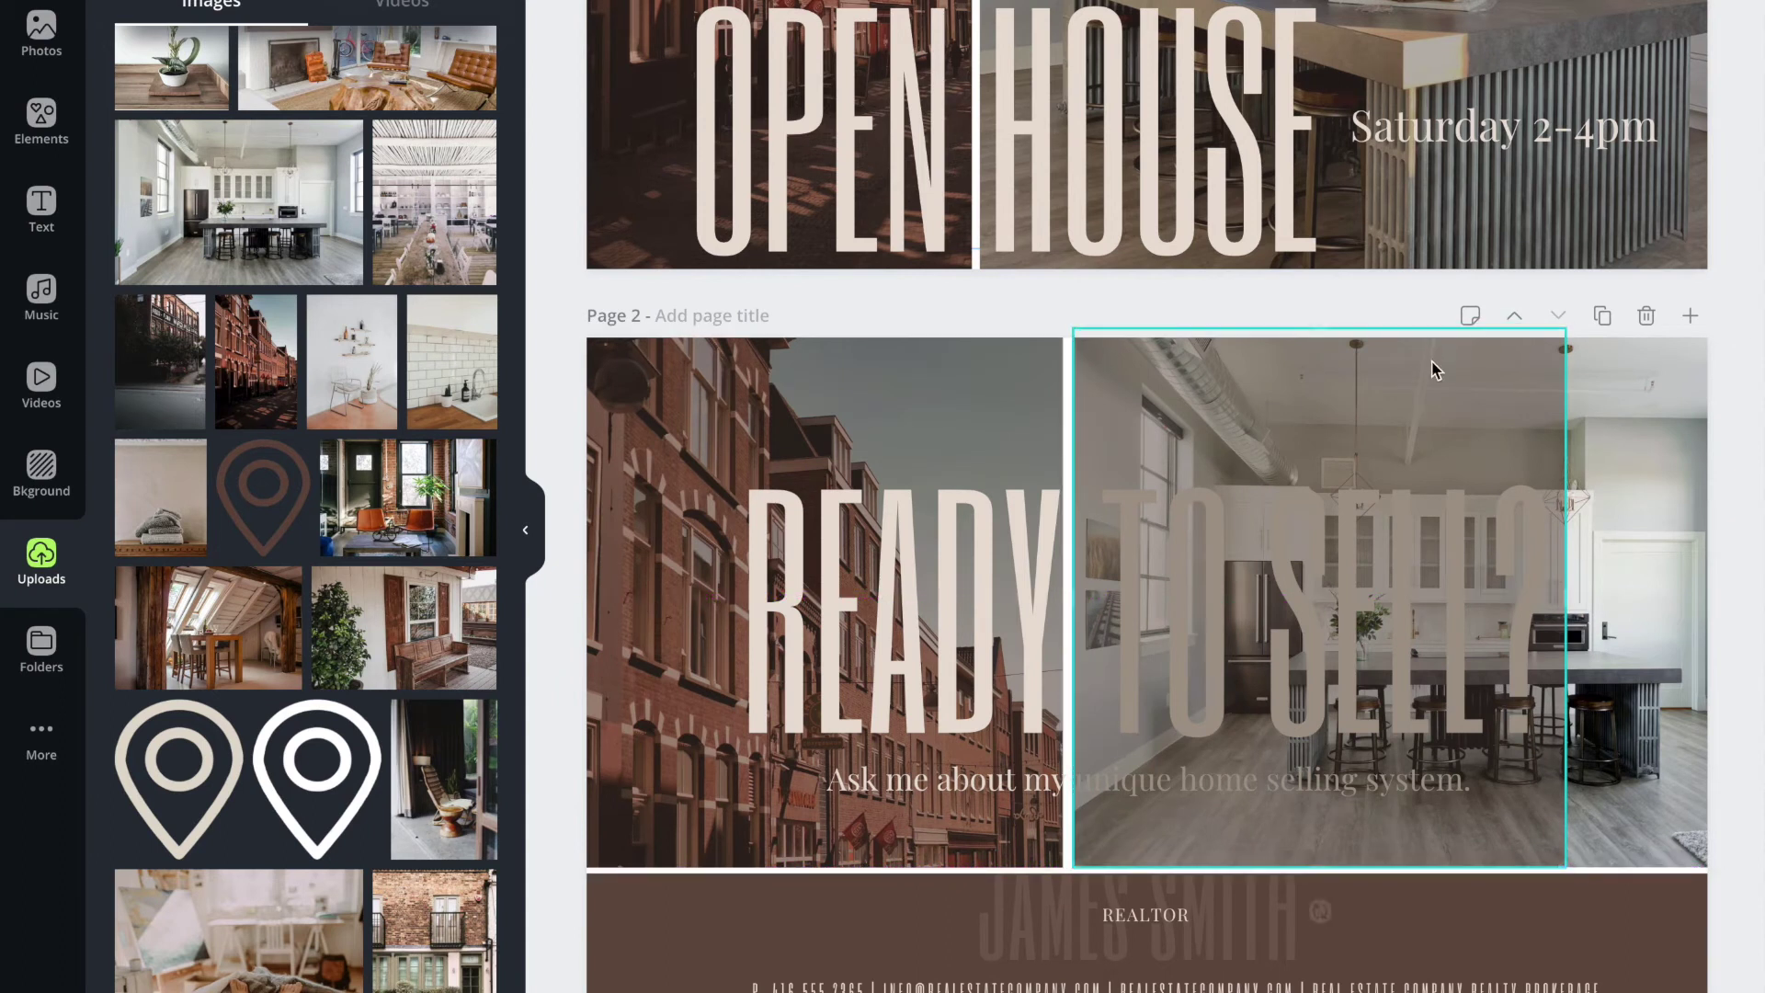
pyautogui.moveTo(1585, 602); pyautogui.dragTo(1722, 598)
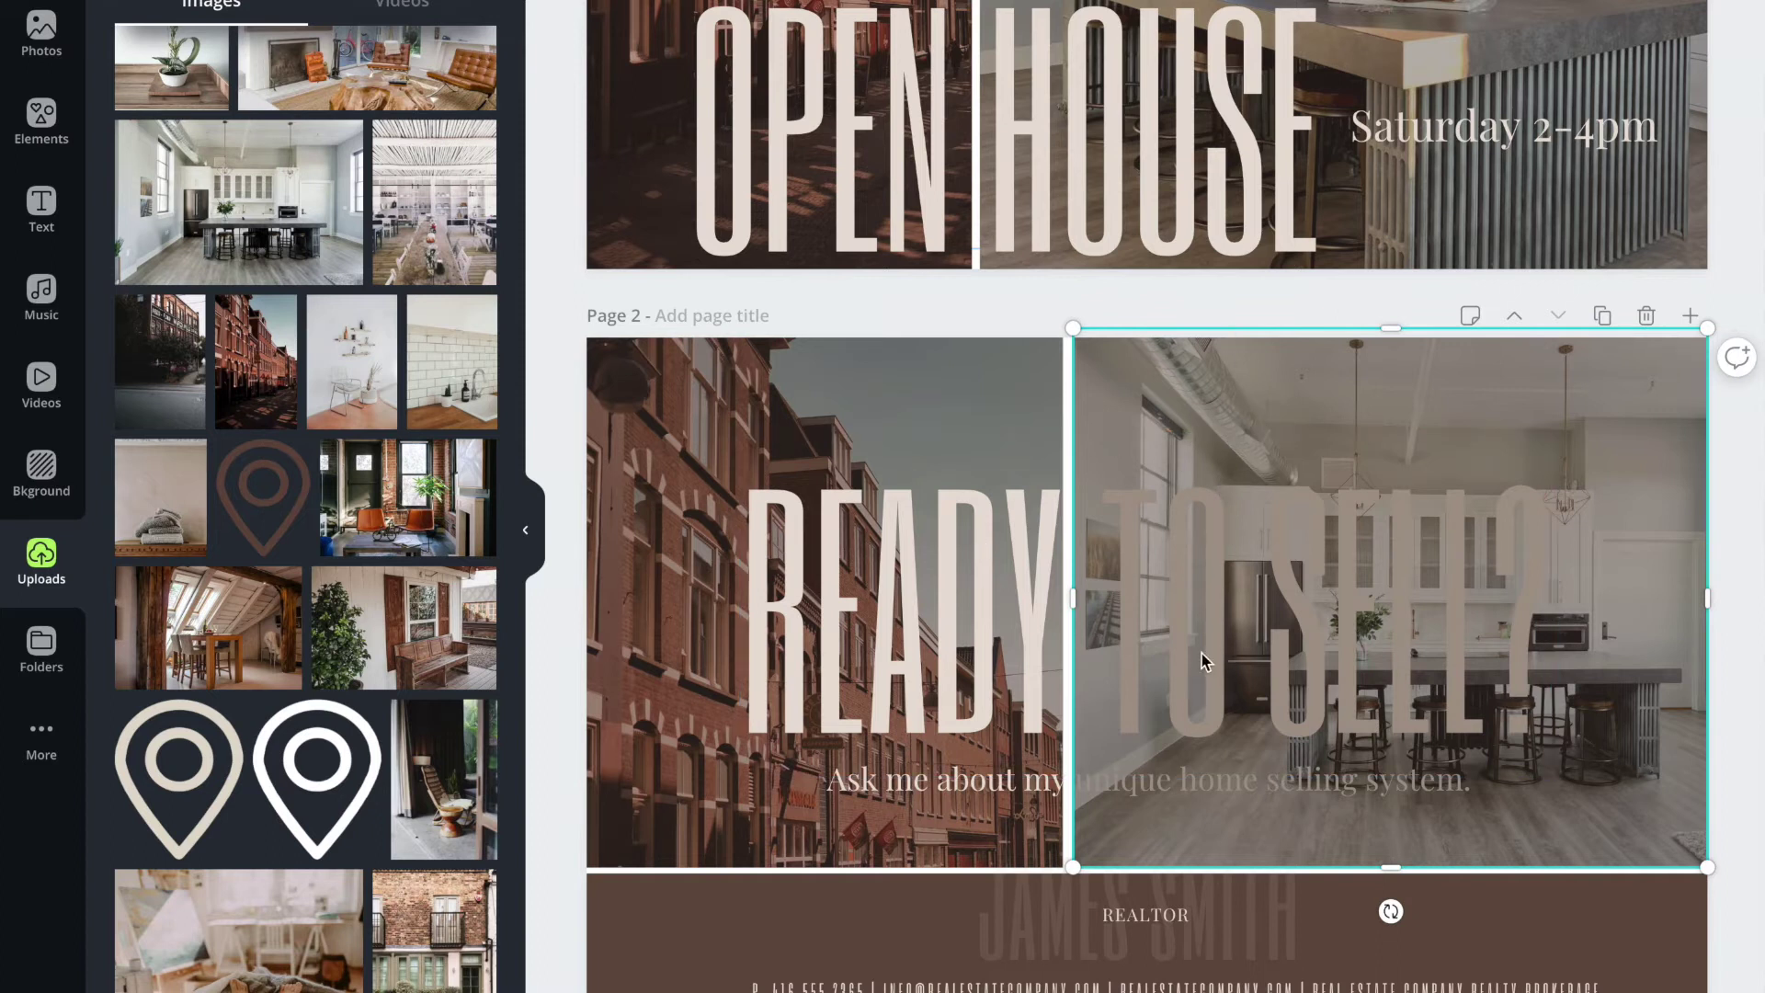
# Send the kitchen photo's overlay backward until it sits behind the tagline and the READY TO SELL? headline.
pyautogui.click(1287, 1)
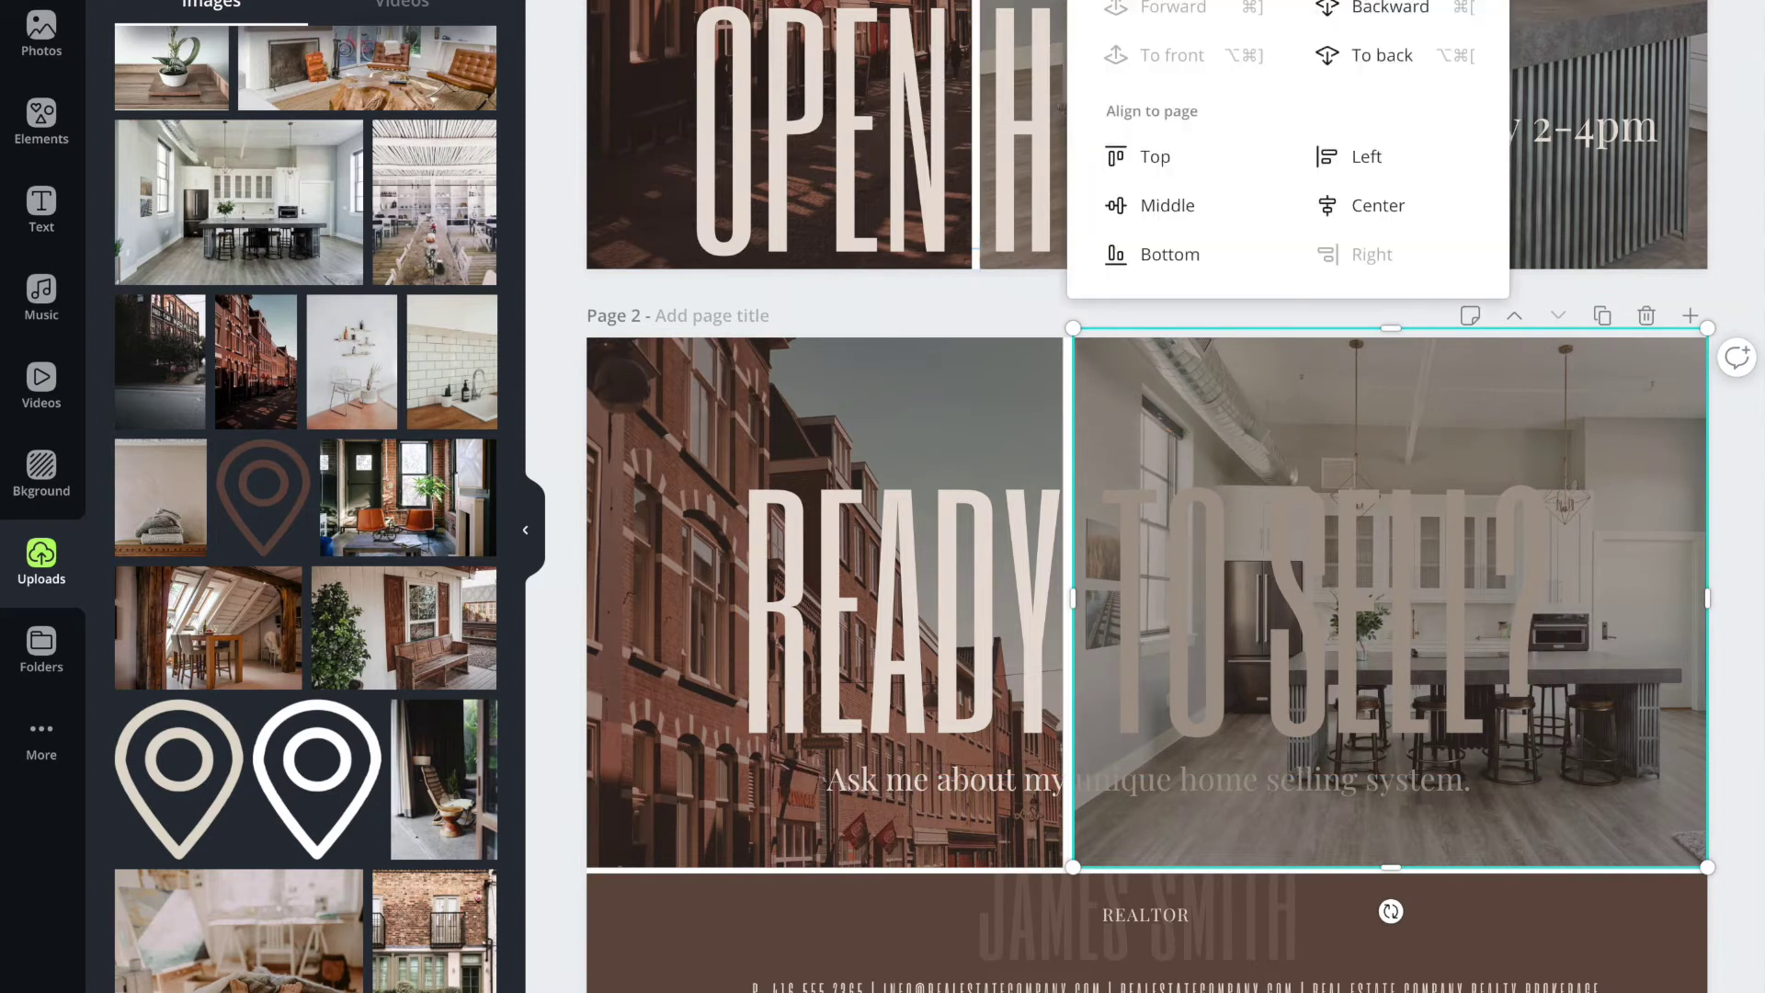
pyautogui.click(1370, 14)
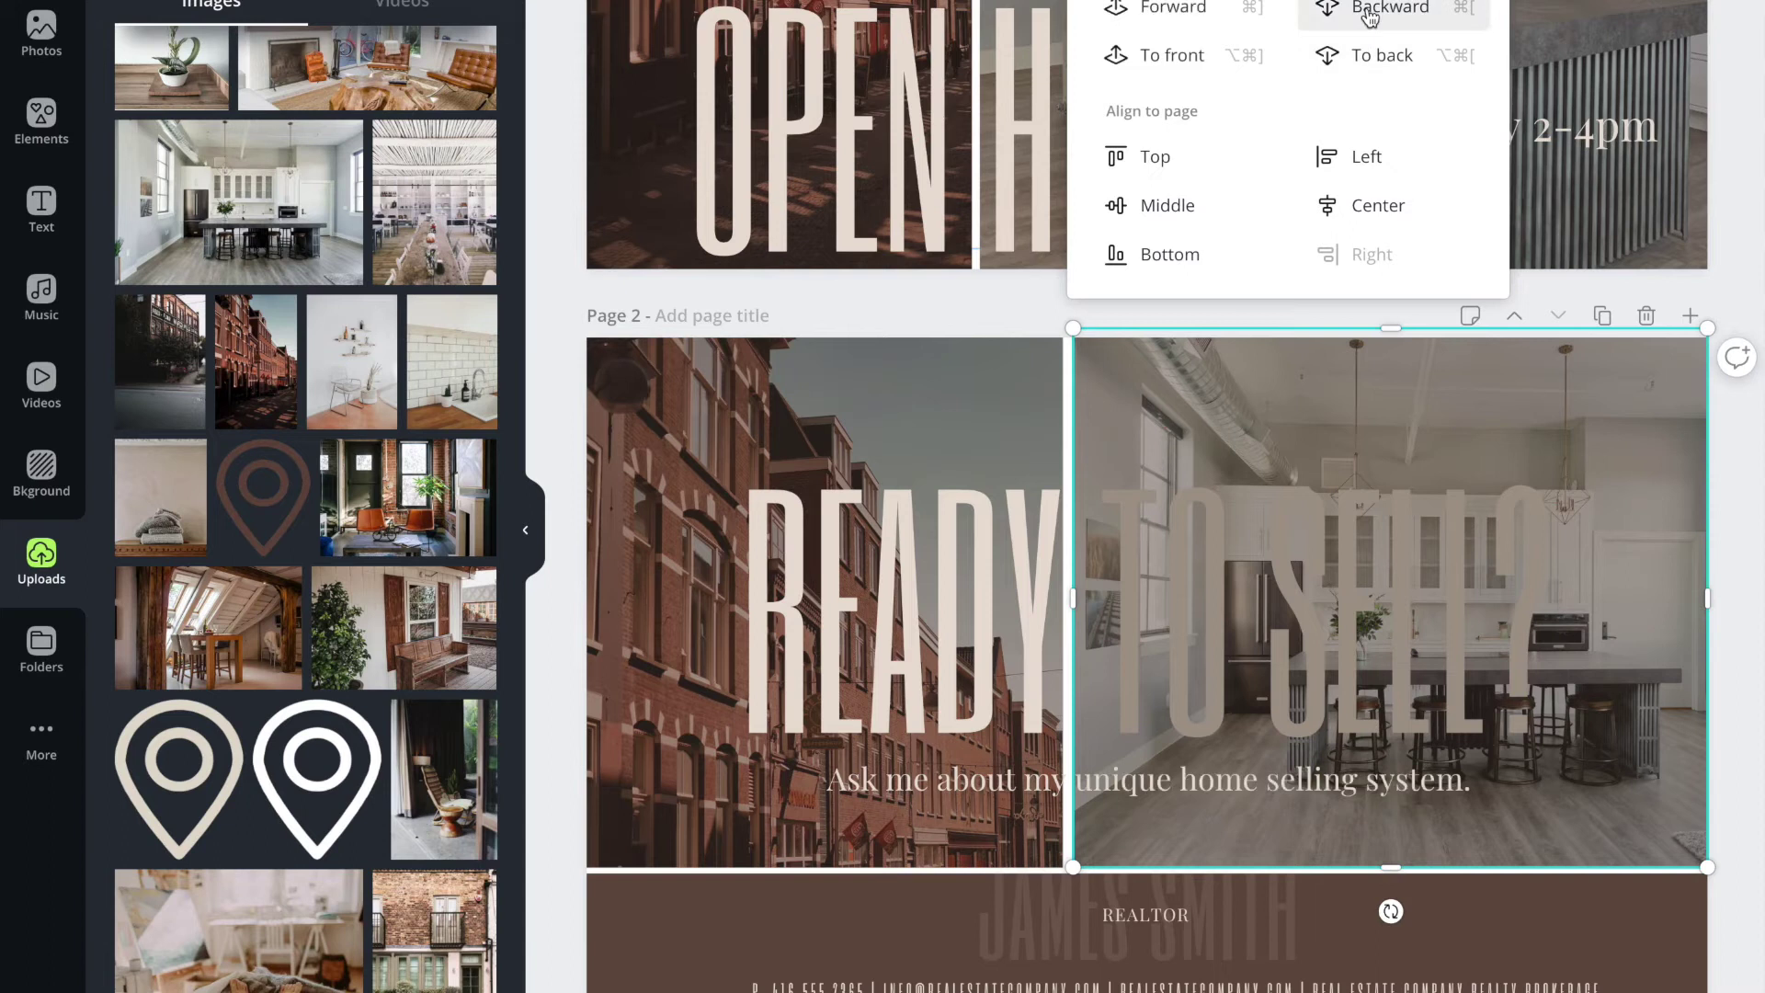
pyautogui.click(1370, 15)
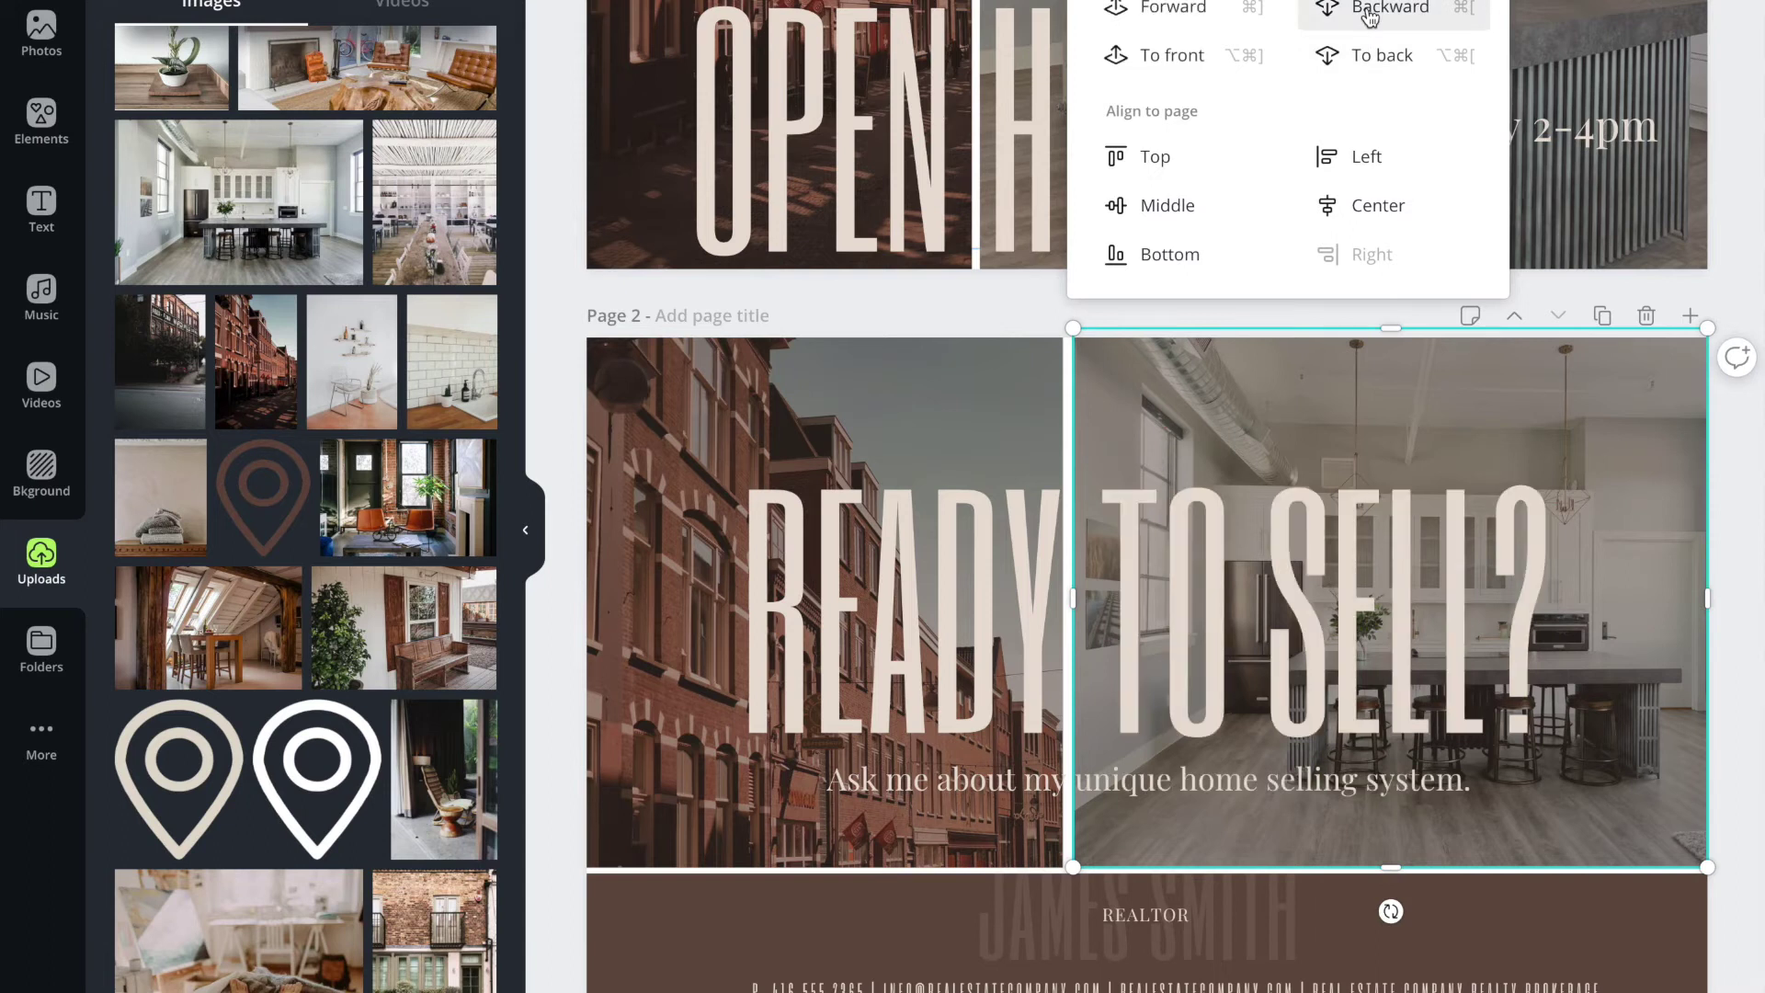
pyautogui.click(978, 313)
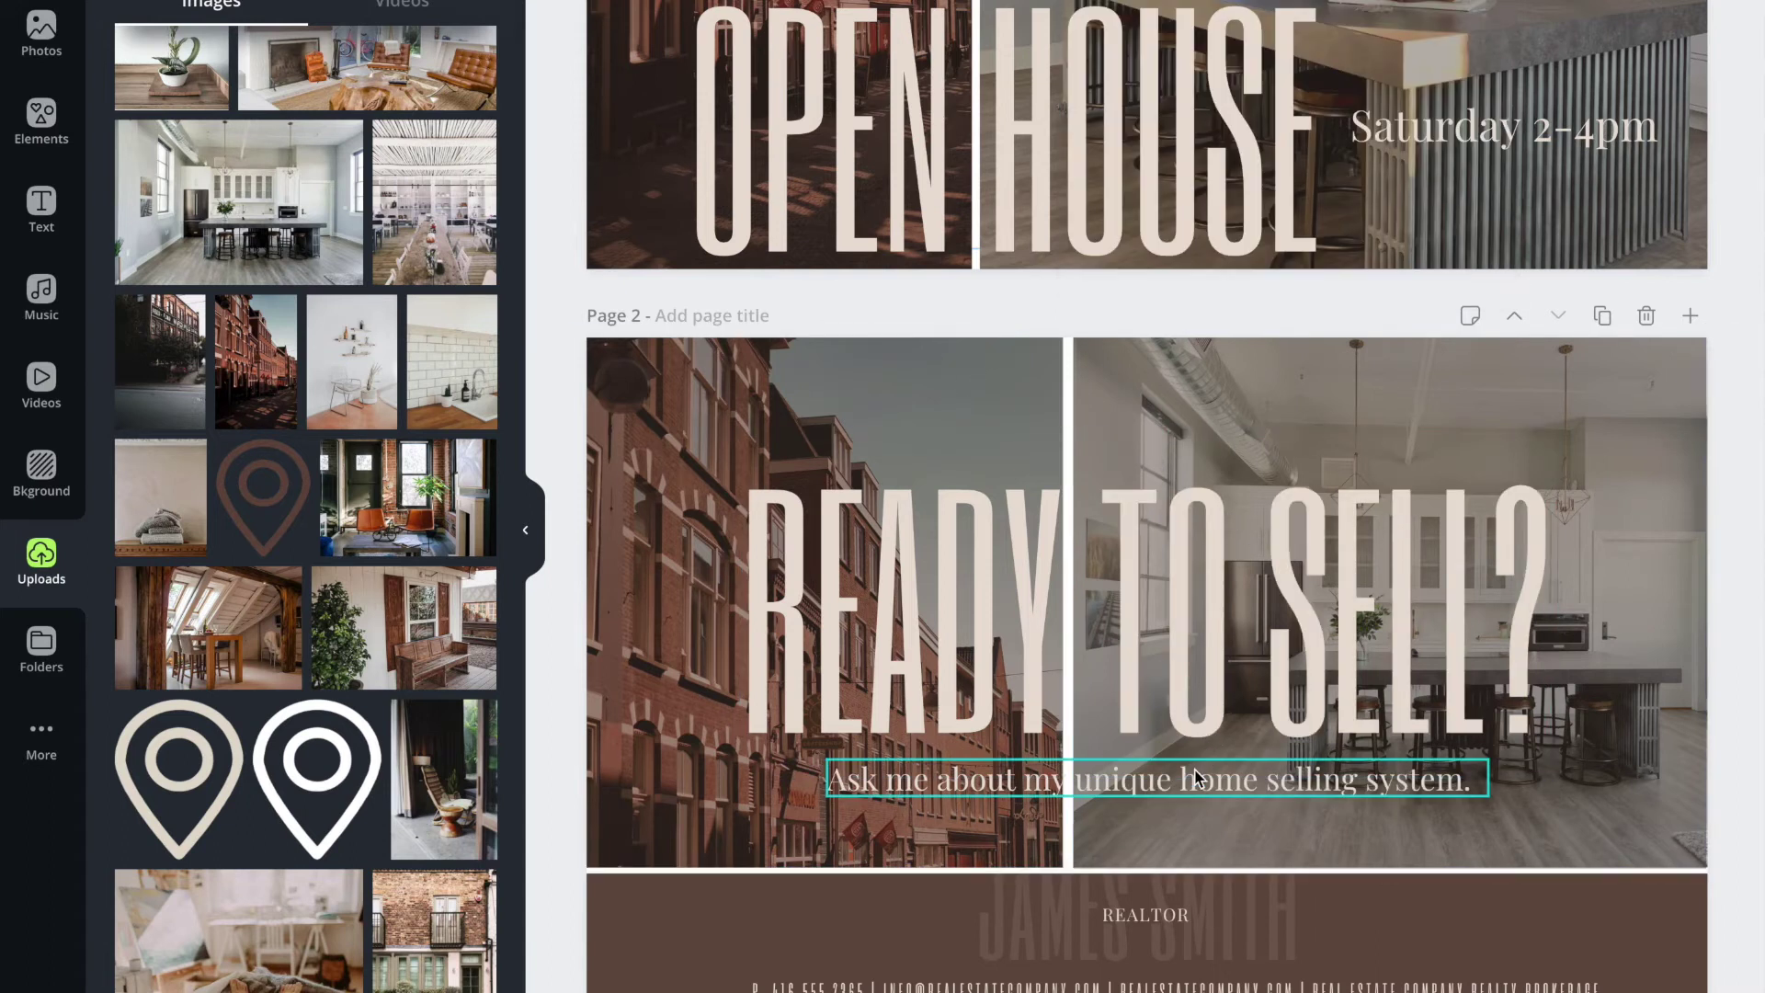
# Delete the READY TO SELL? headline and wrap the "Ask me about my unique home selling system." tagline onto two lines over the lower kitchen photo.
pyautogui.moveTo(1230, 661); pyautogui.dragTo(1220, 669)
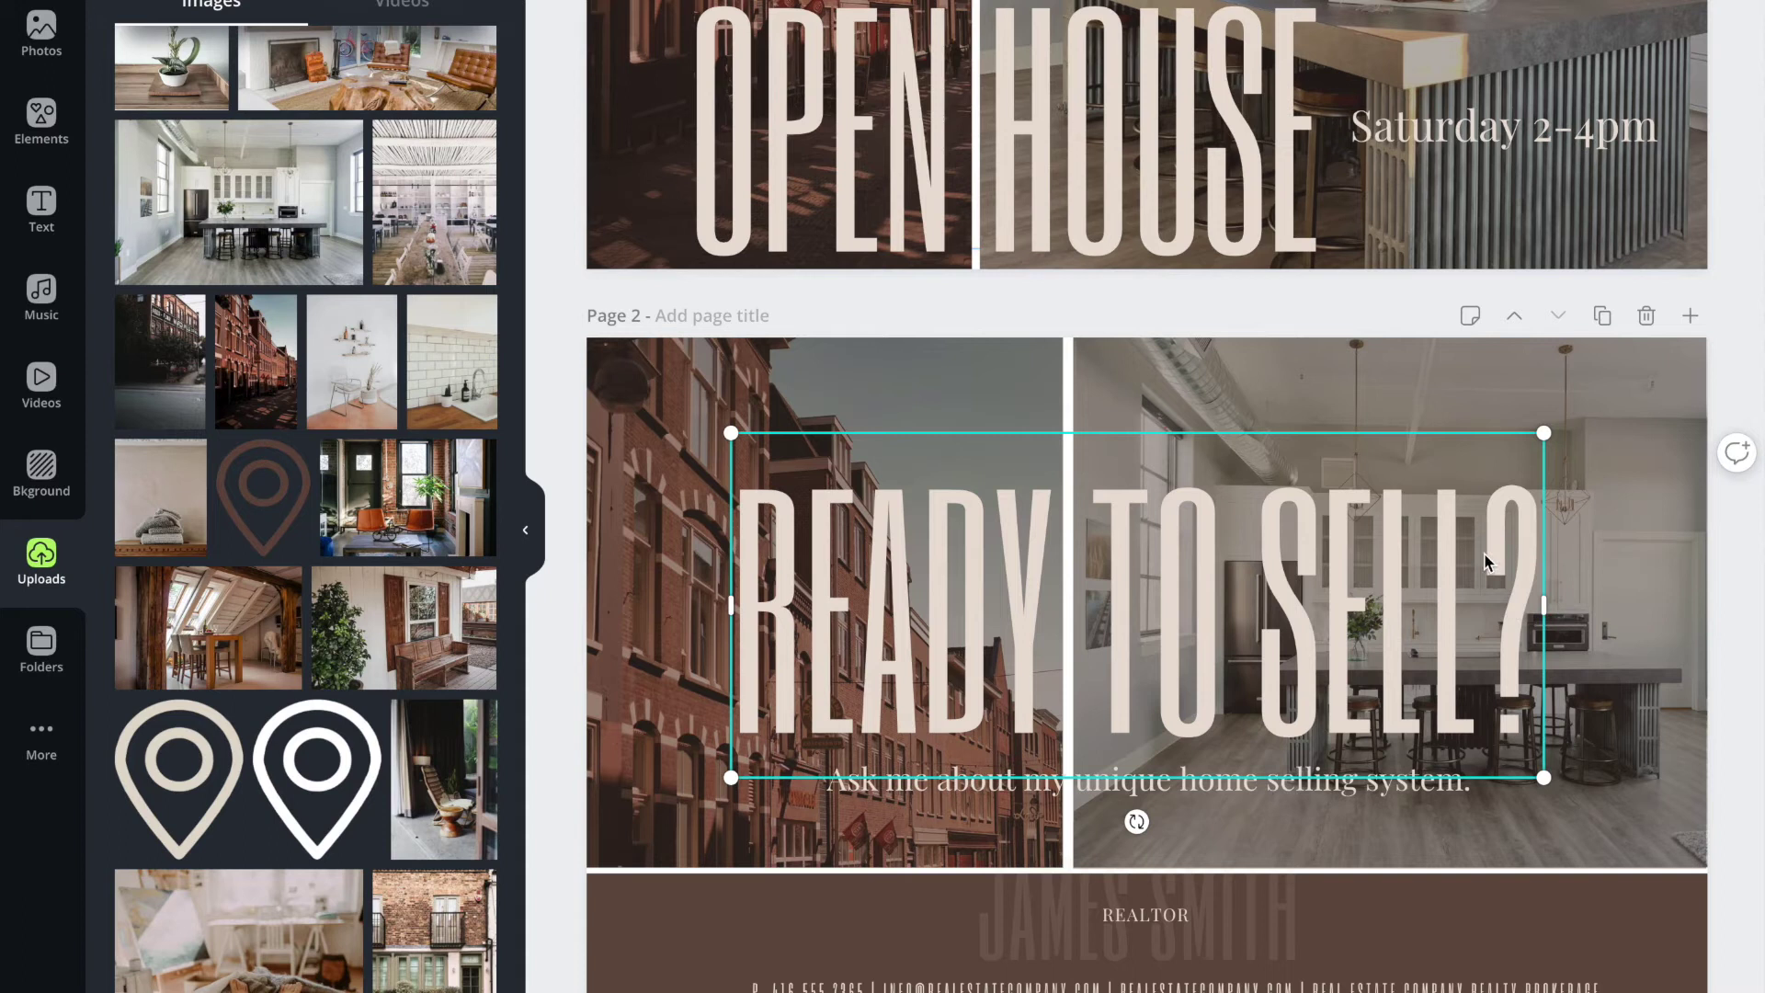
pyautogui.press('Delete')
pyautogui.moveTo(1260, 796); pyautogui.dragTo(1545, 596)
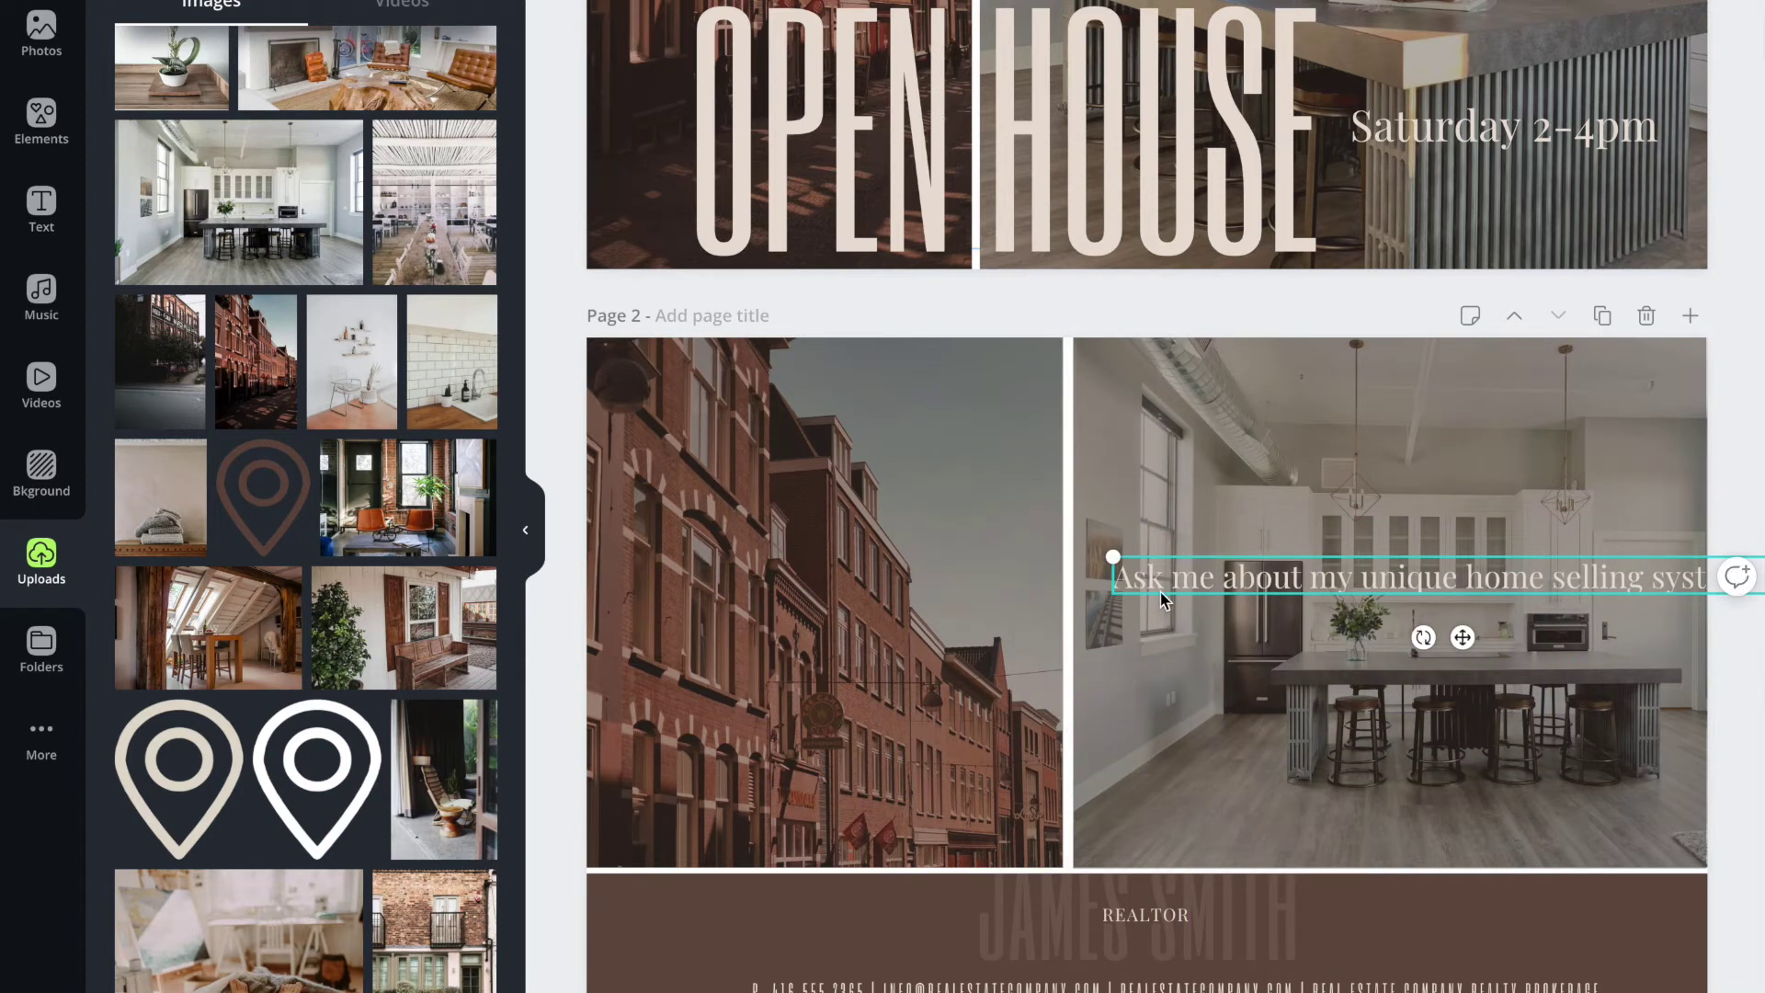
pyautogui.moveTo(1108, 581); pyautogui.dragTo(1359, 579)
pyautogui.moveTo(1471, 590); pyautogui.dragTo(1216, 770)
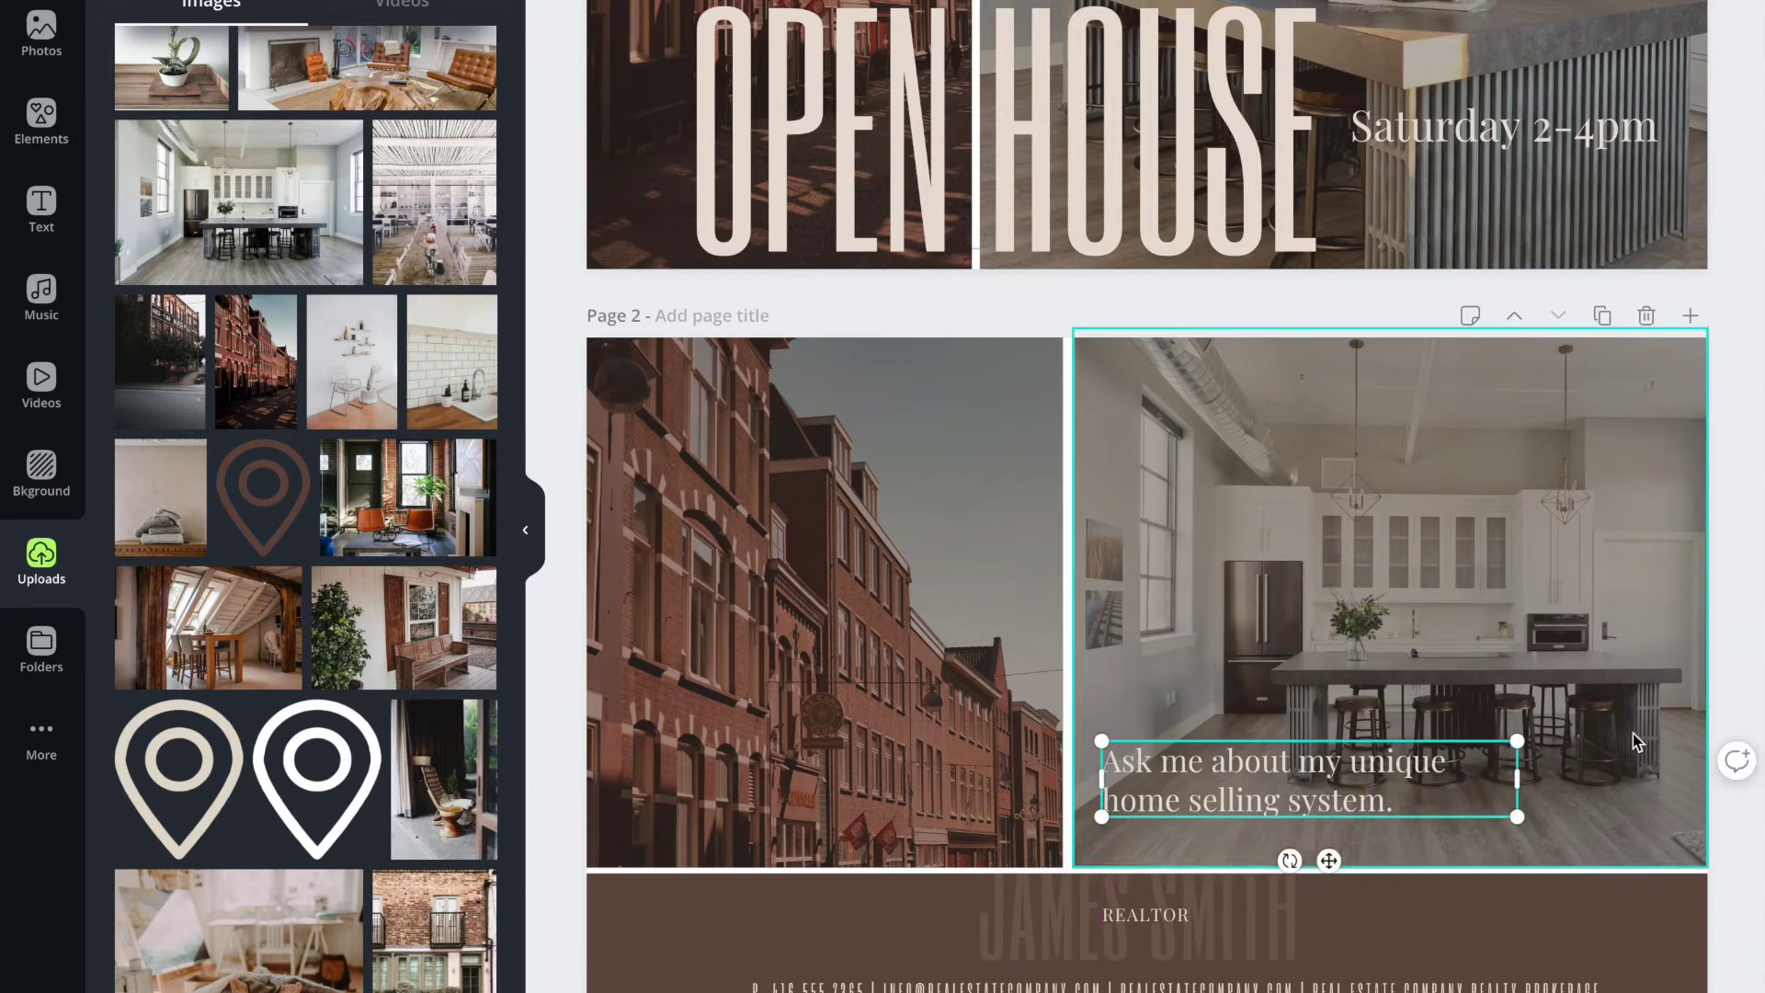
pyautogui.moveTo(1532, 784); pyautogui.dragTo(1506, 782)
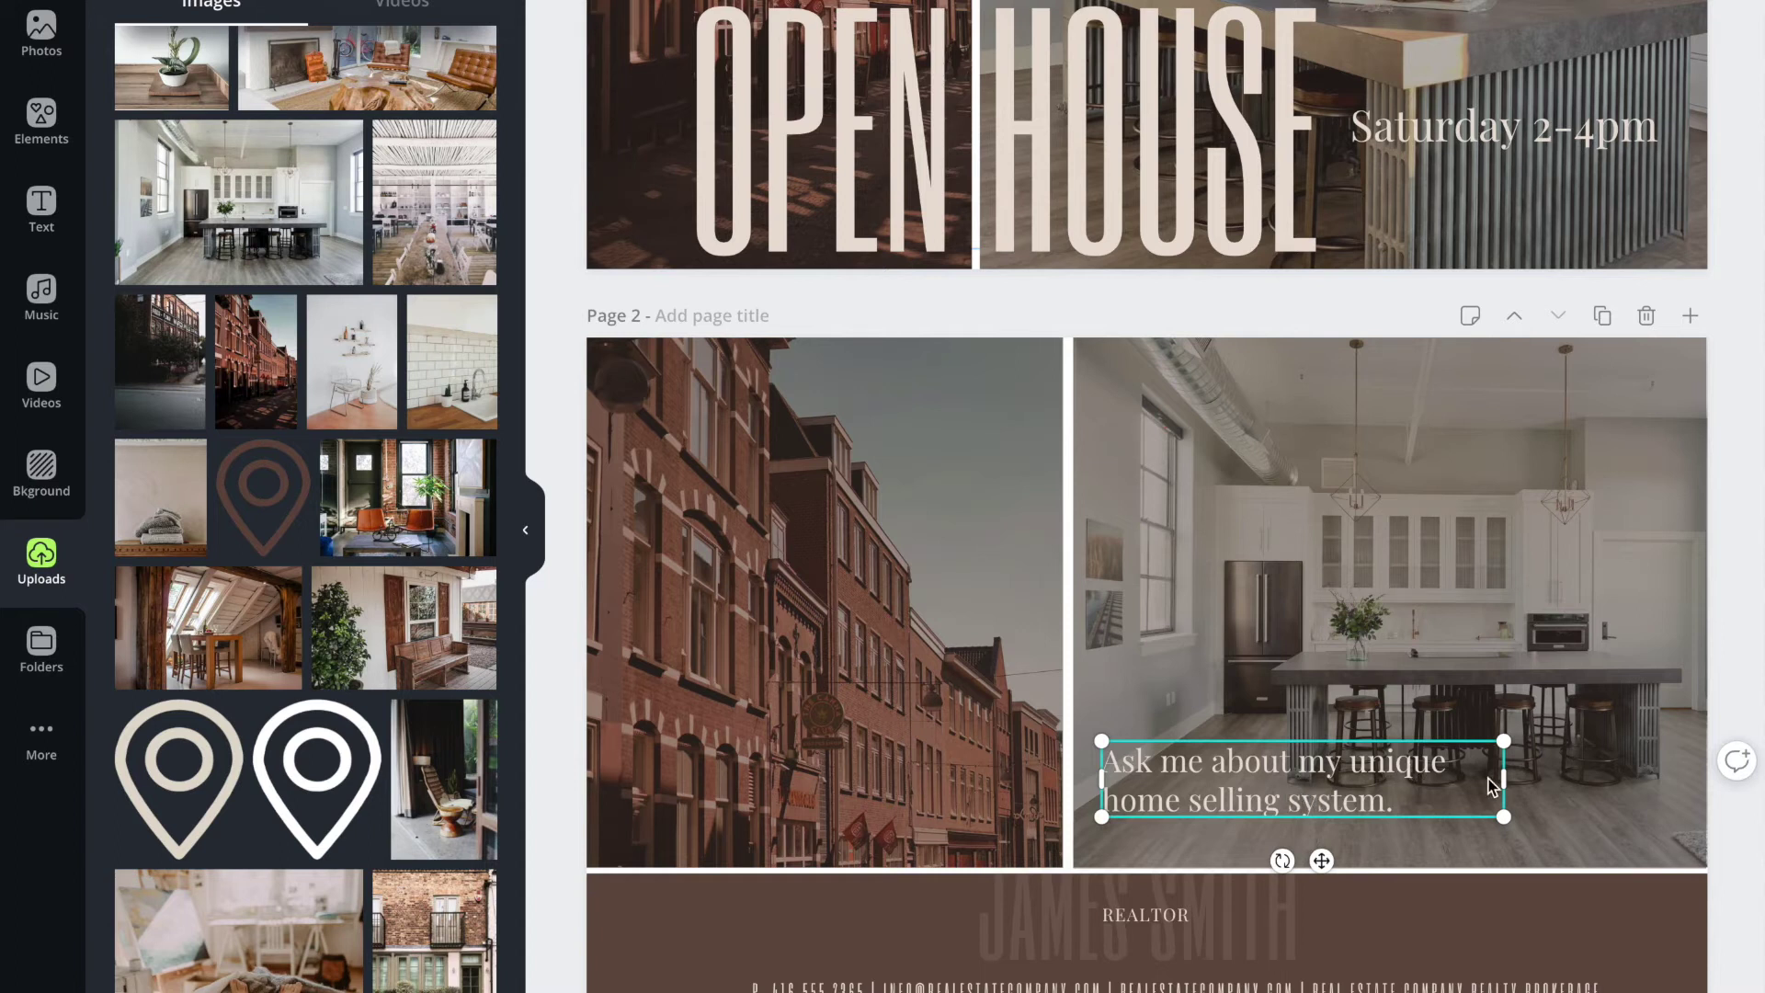
pyautogui.moveTo(1504, 778); pyautogui.dragTo(1608, 778)
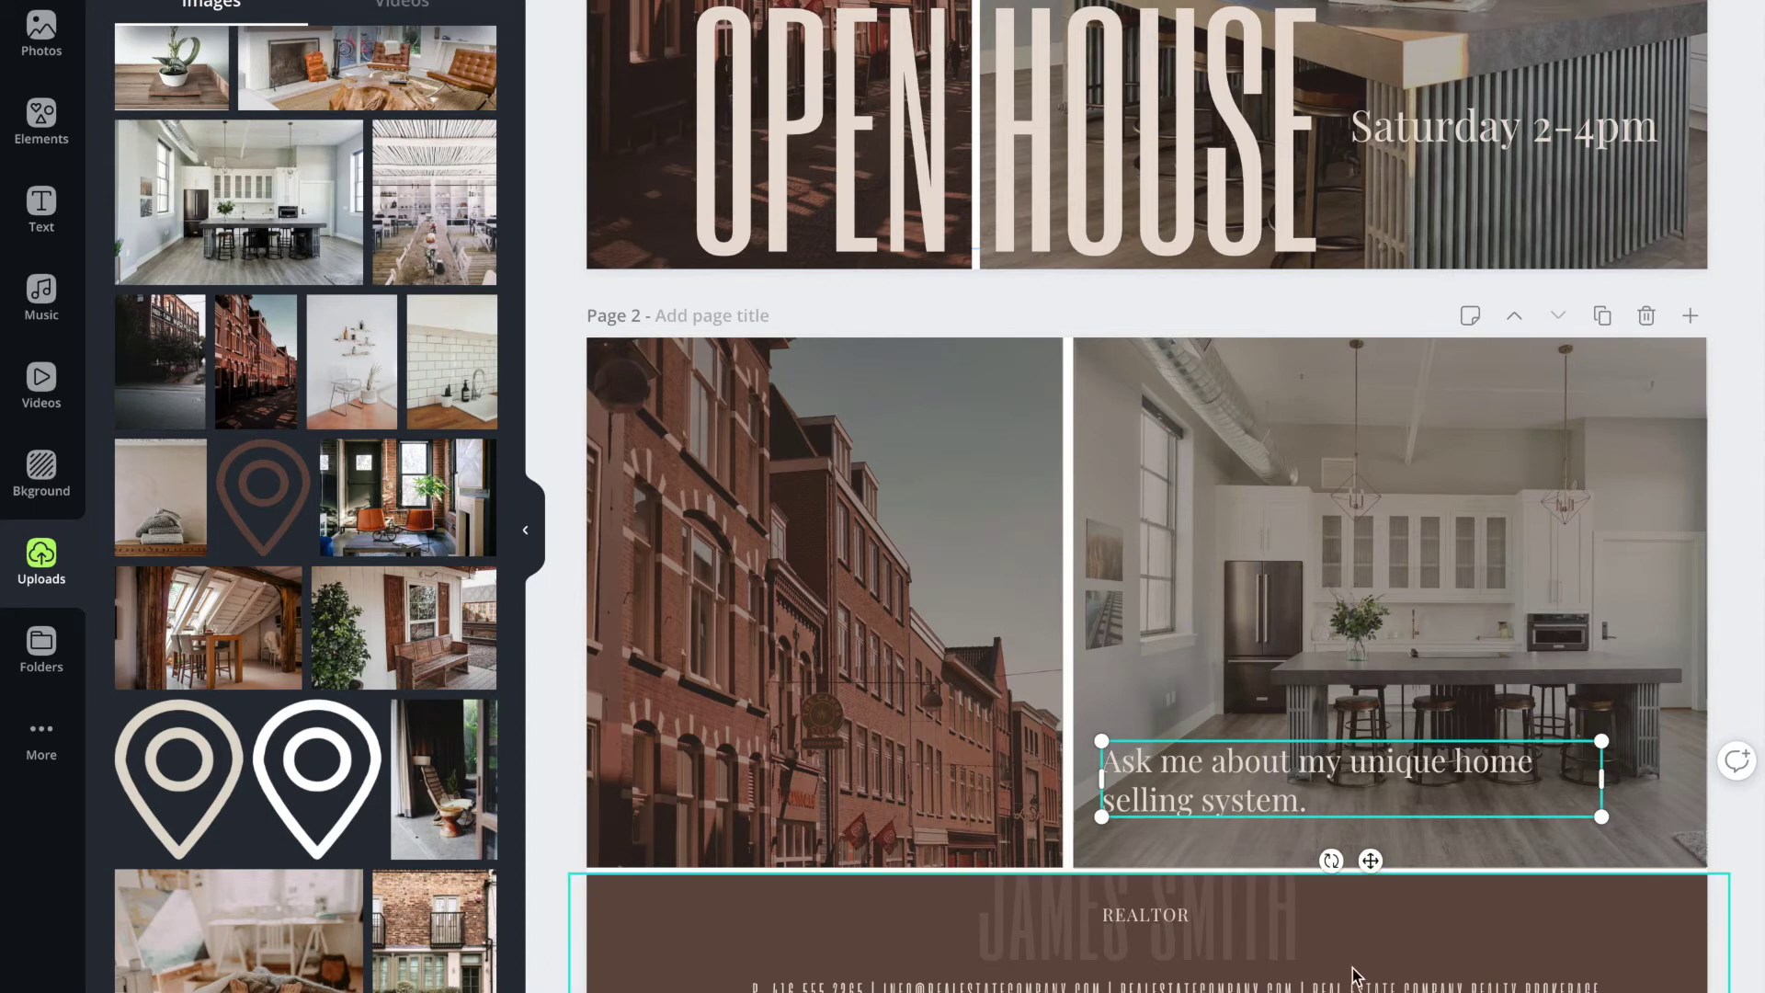
# Find the black-and-white portrait of a man in a white shirt among the uploaded images and add it to page 2.
pyautogui.click(1210, 934)
pyautogui.click(760, 925)
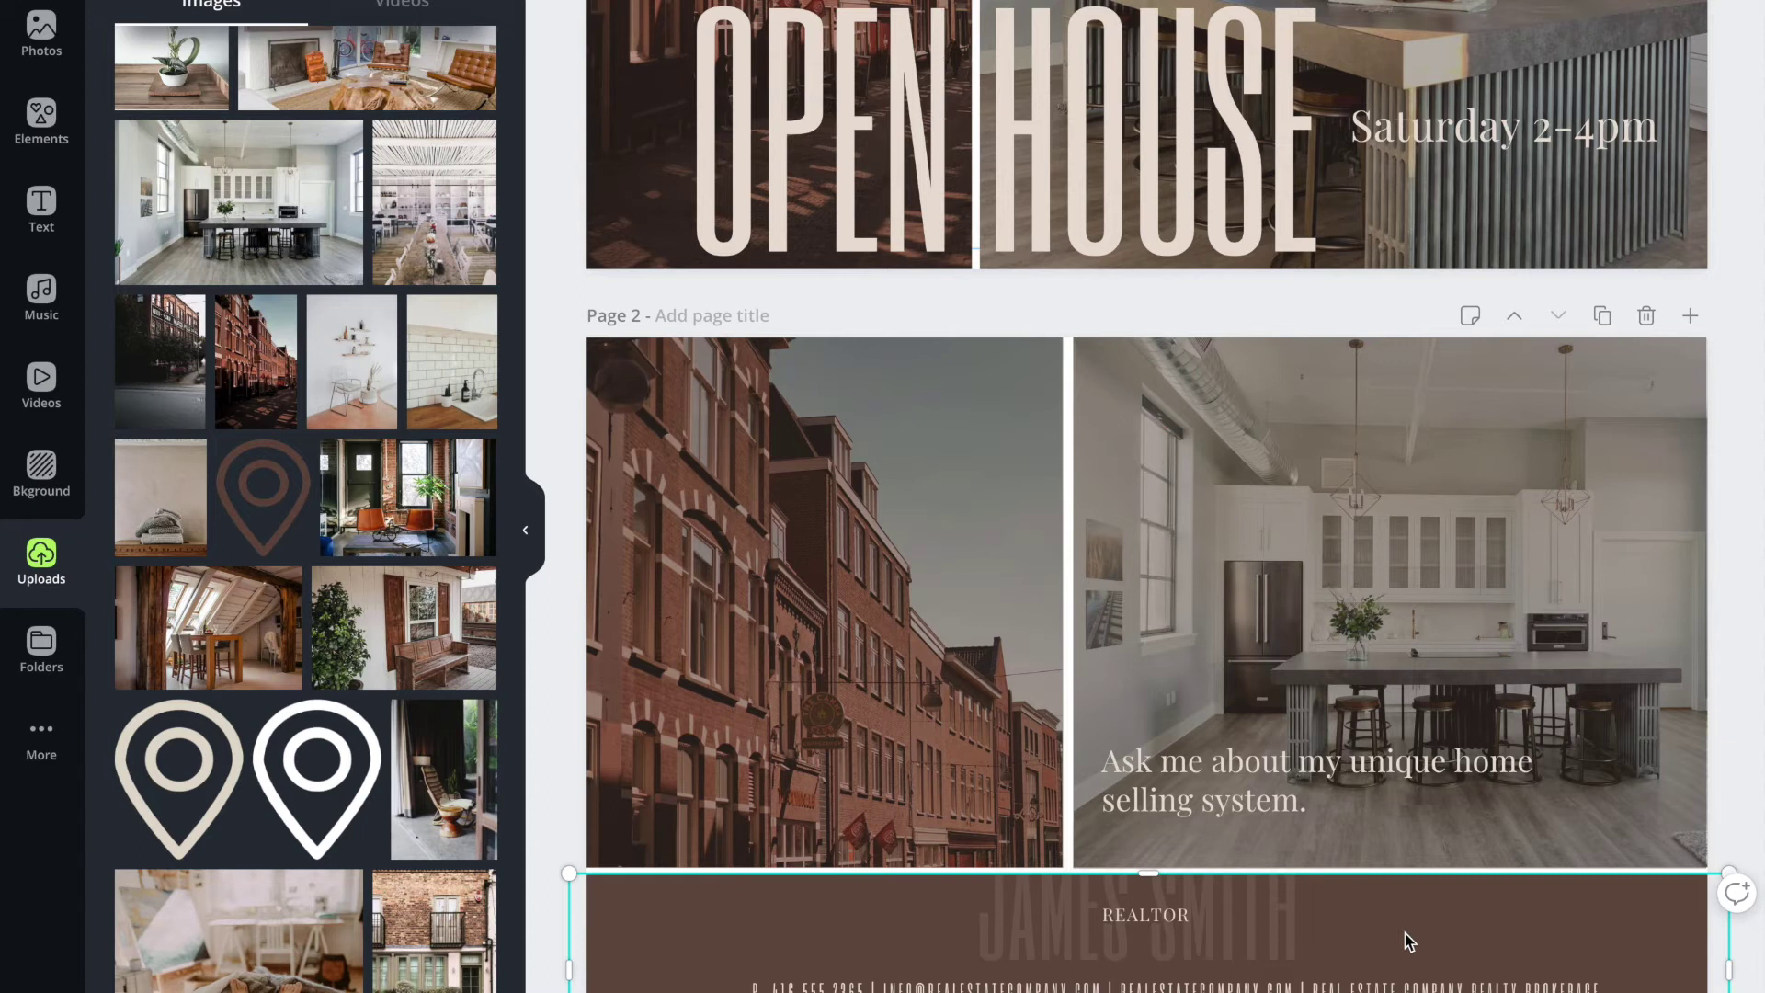
pyautogui.scroll(-1, 497, 600)
pyautogui.scroll(-10, 497, 599)
pyautogui.scroll(-15, 497, 648)
pyautogui.scroll(-3, 465, 795)
pyautogui.scroll(5, 387, 643)
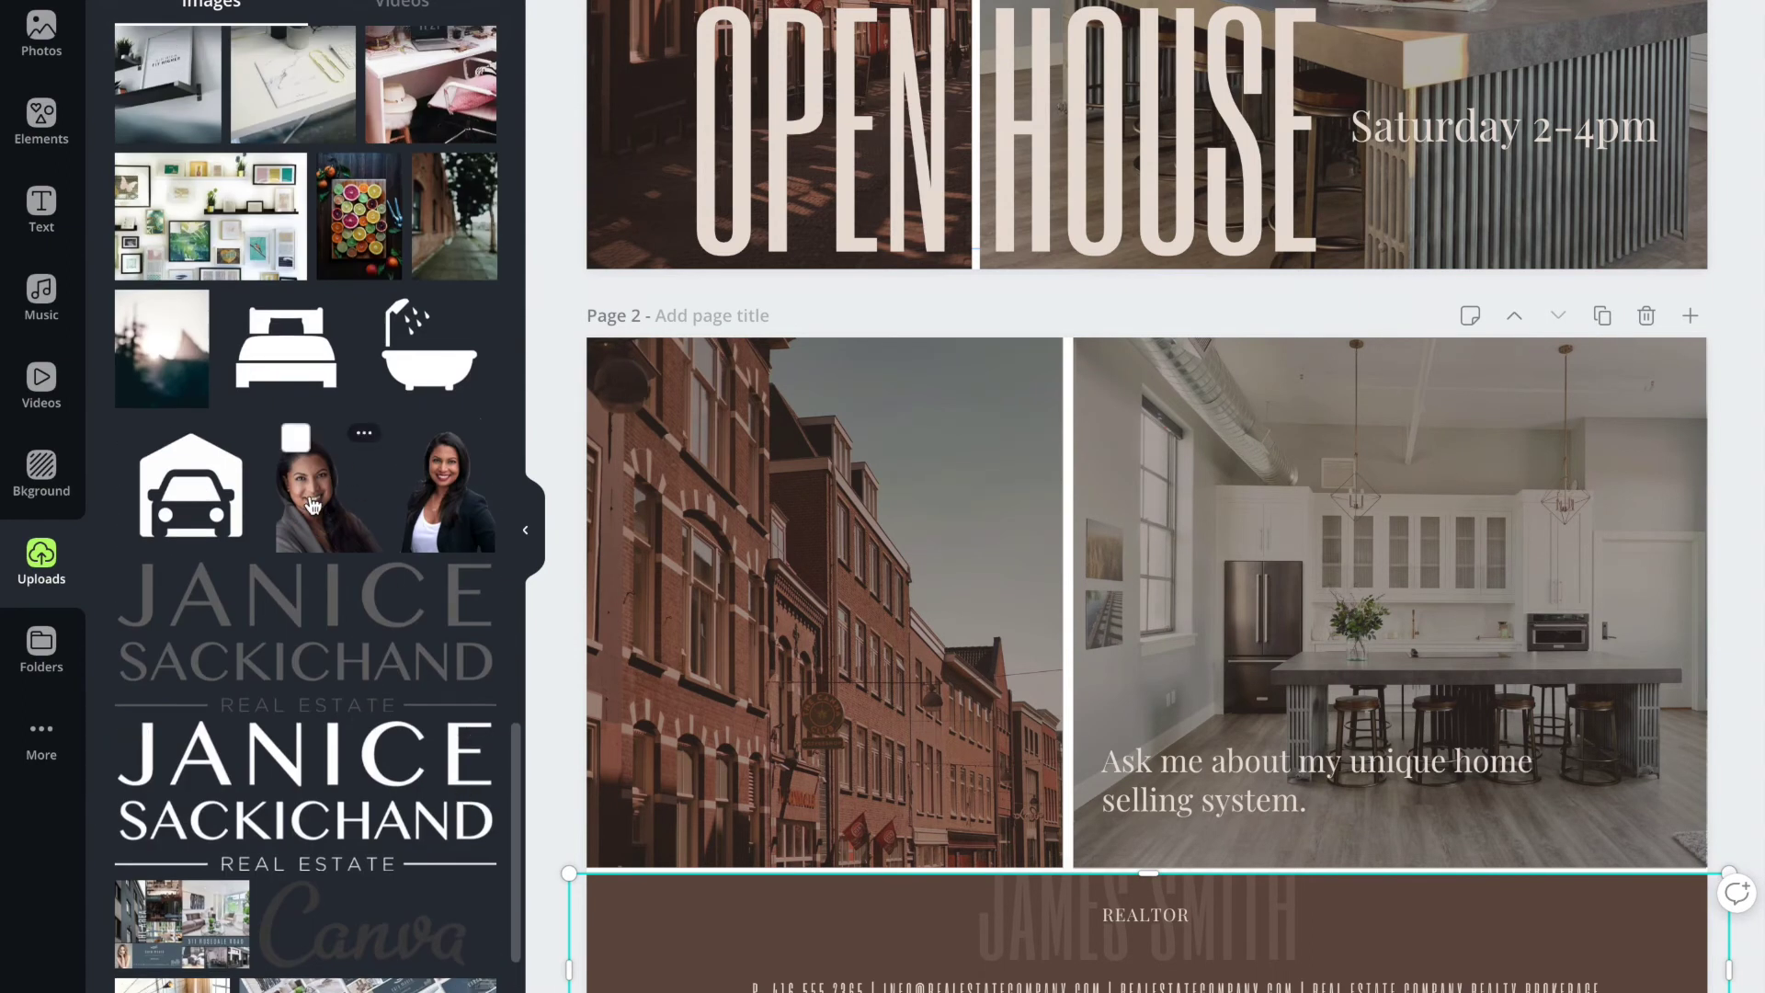
pyautogui.scroll(-10, 317, 534)
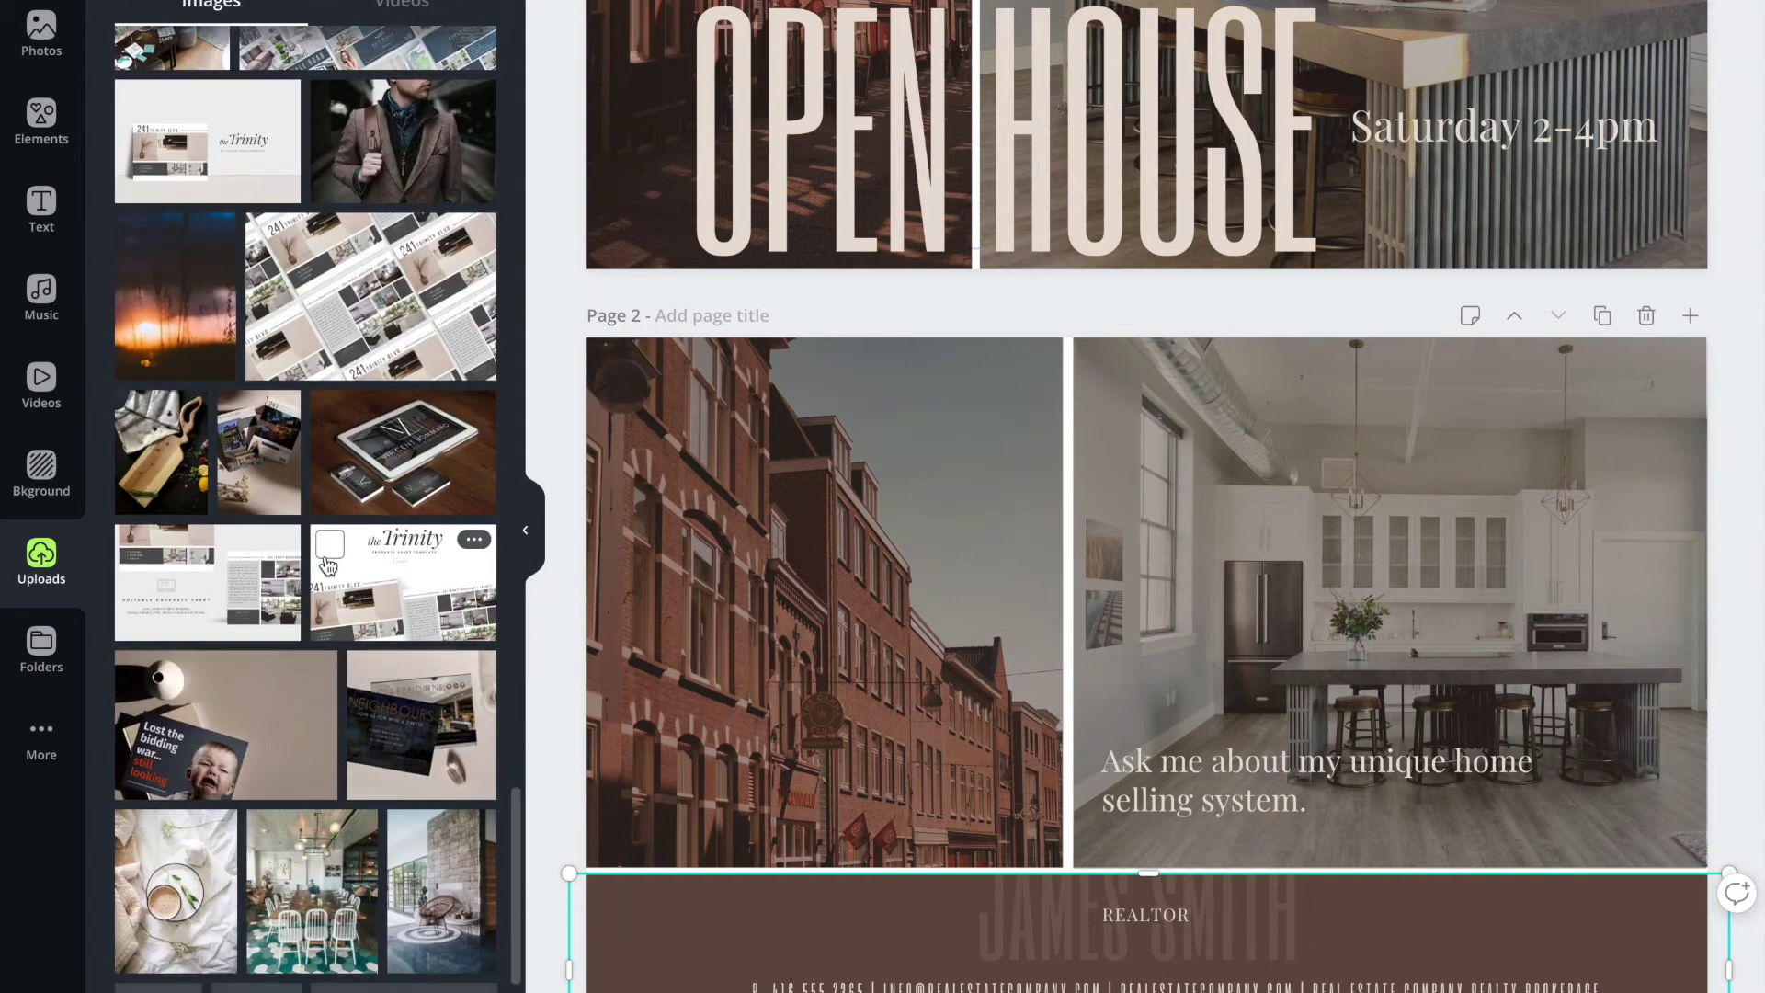
pyautogui.scroll(-5, 325, 561)
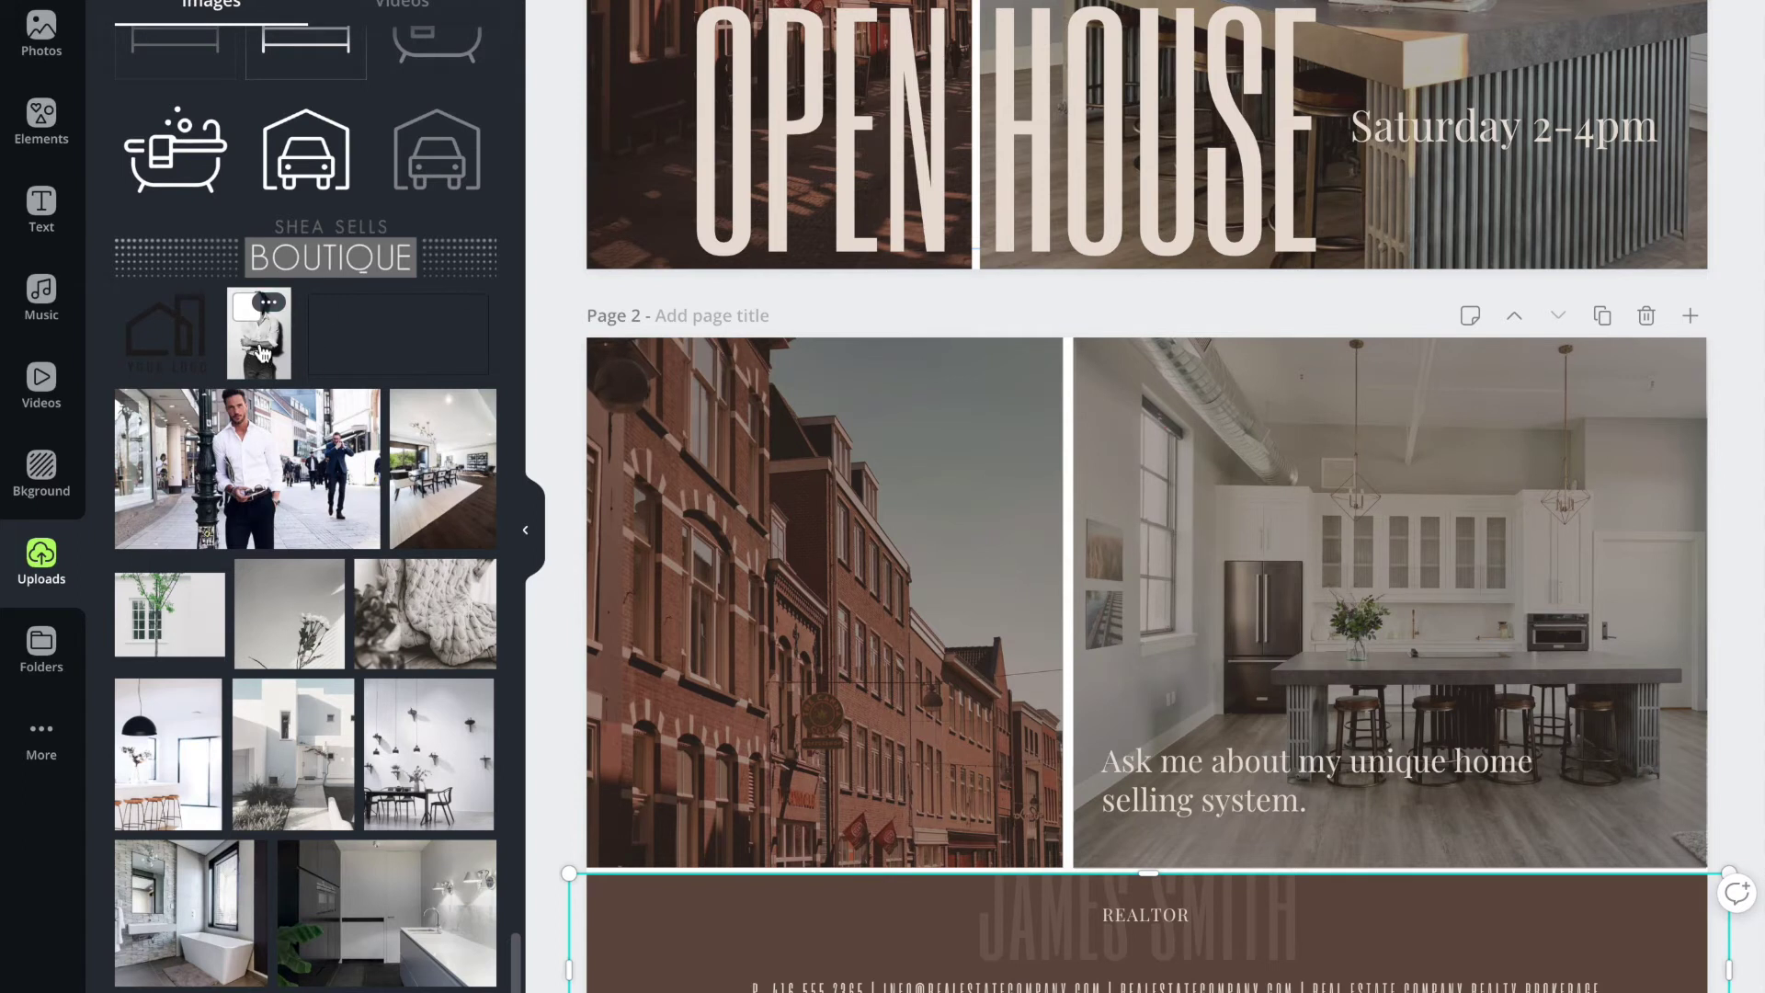
pyautogui.click(261, 352)
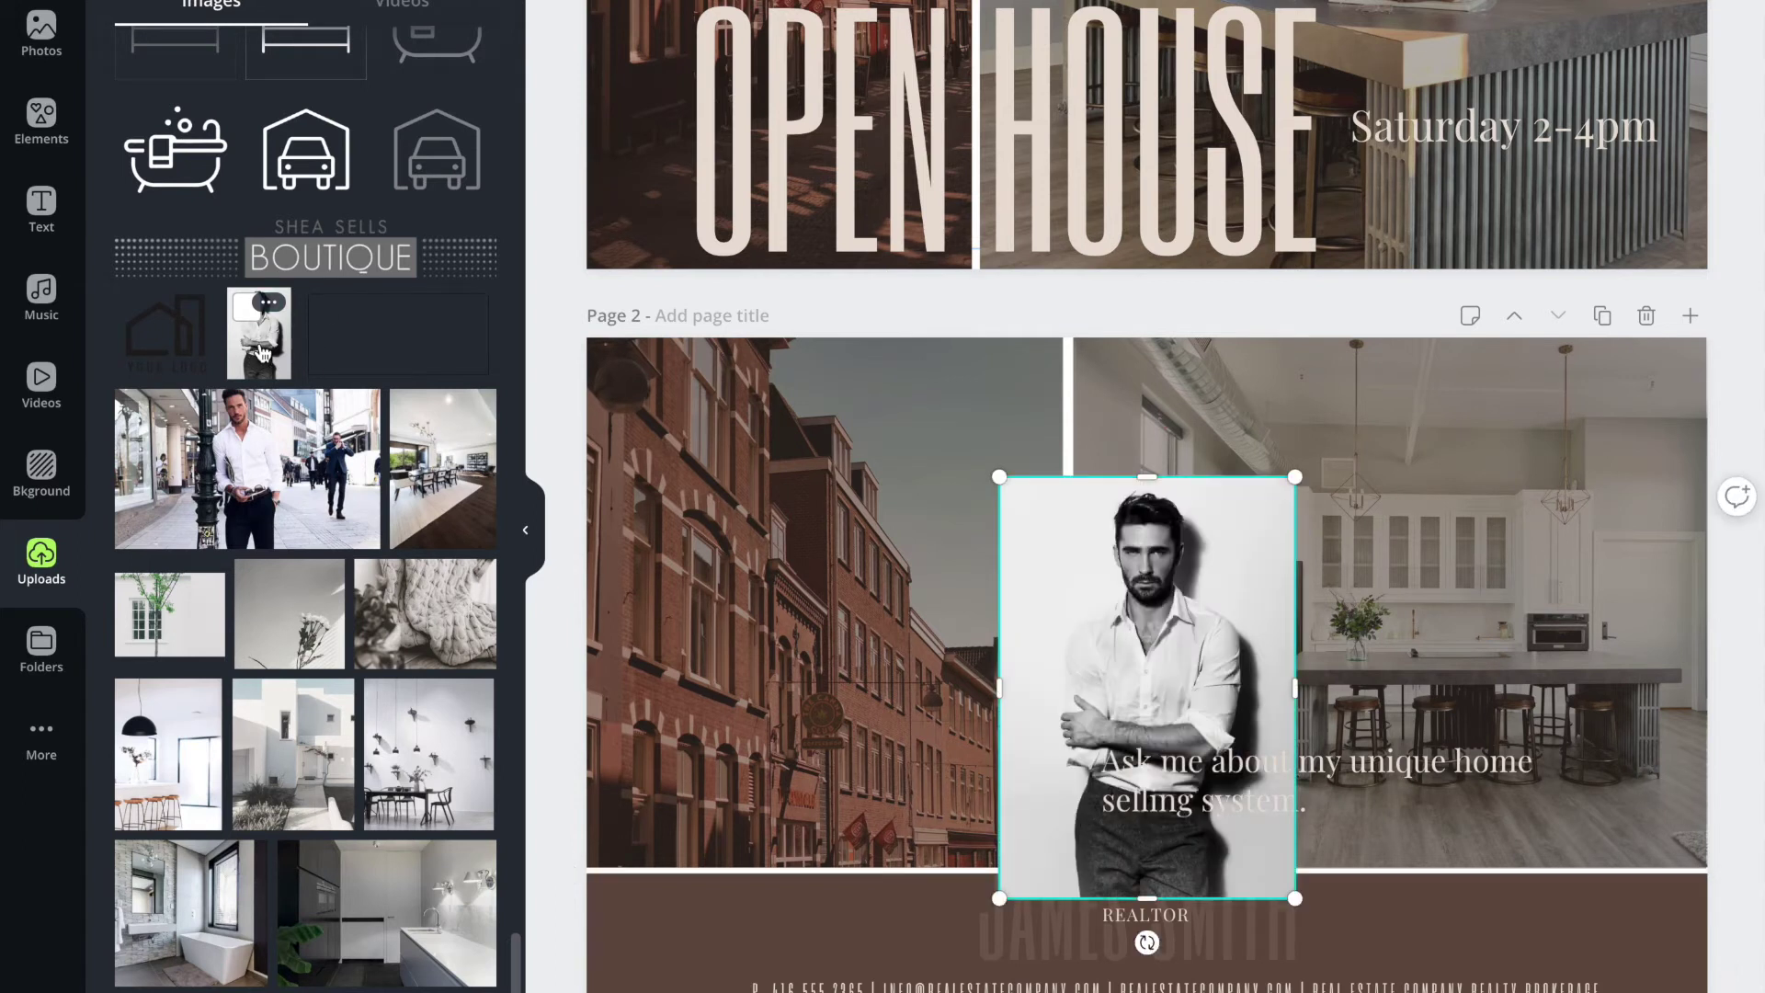
# Move the portrait to the left end of page 2's brown footer and shrink it to start at the footer's upper edge.
pyautogui.moveTo(1085, 542); pyautogui.dragTo(668, 671)
pyautogui.moveTo(885, 615); pyautogui.dragTo(701, 872)
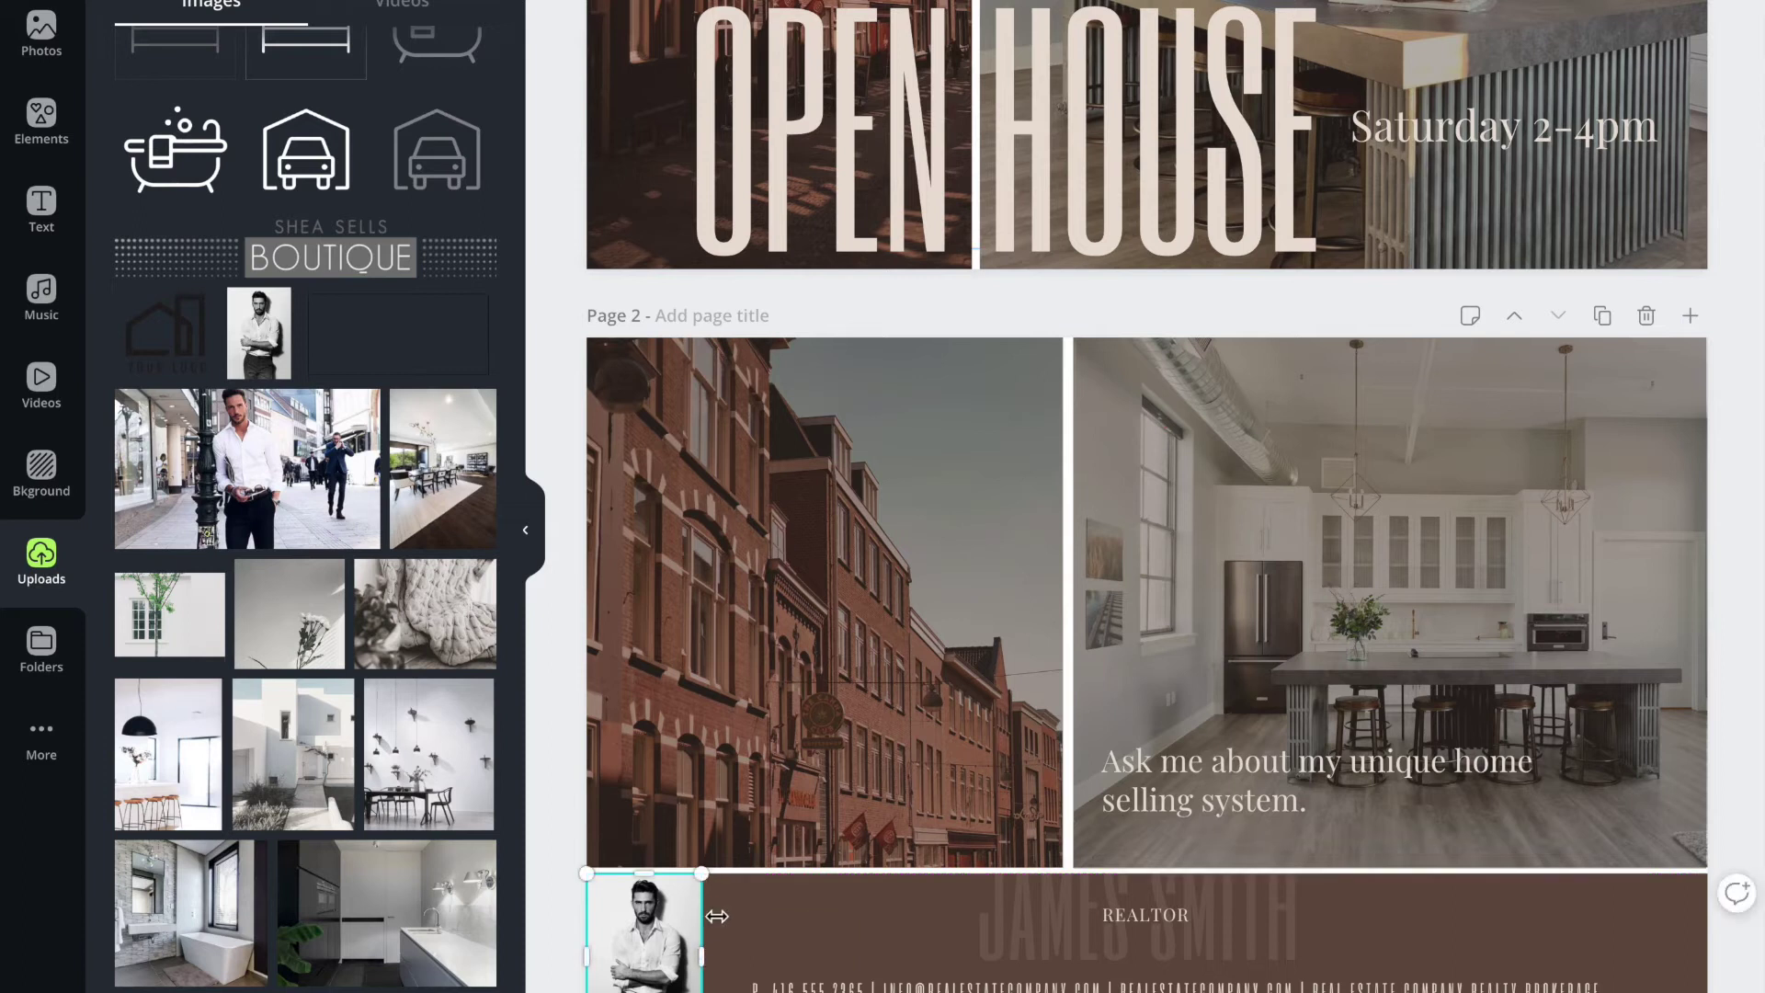
pyautogui.click(566, 970)
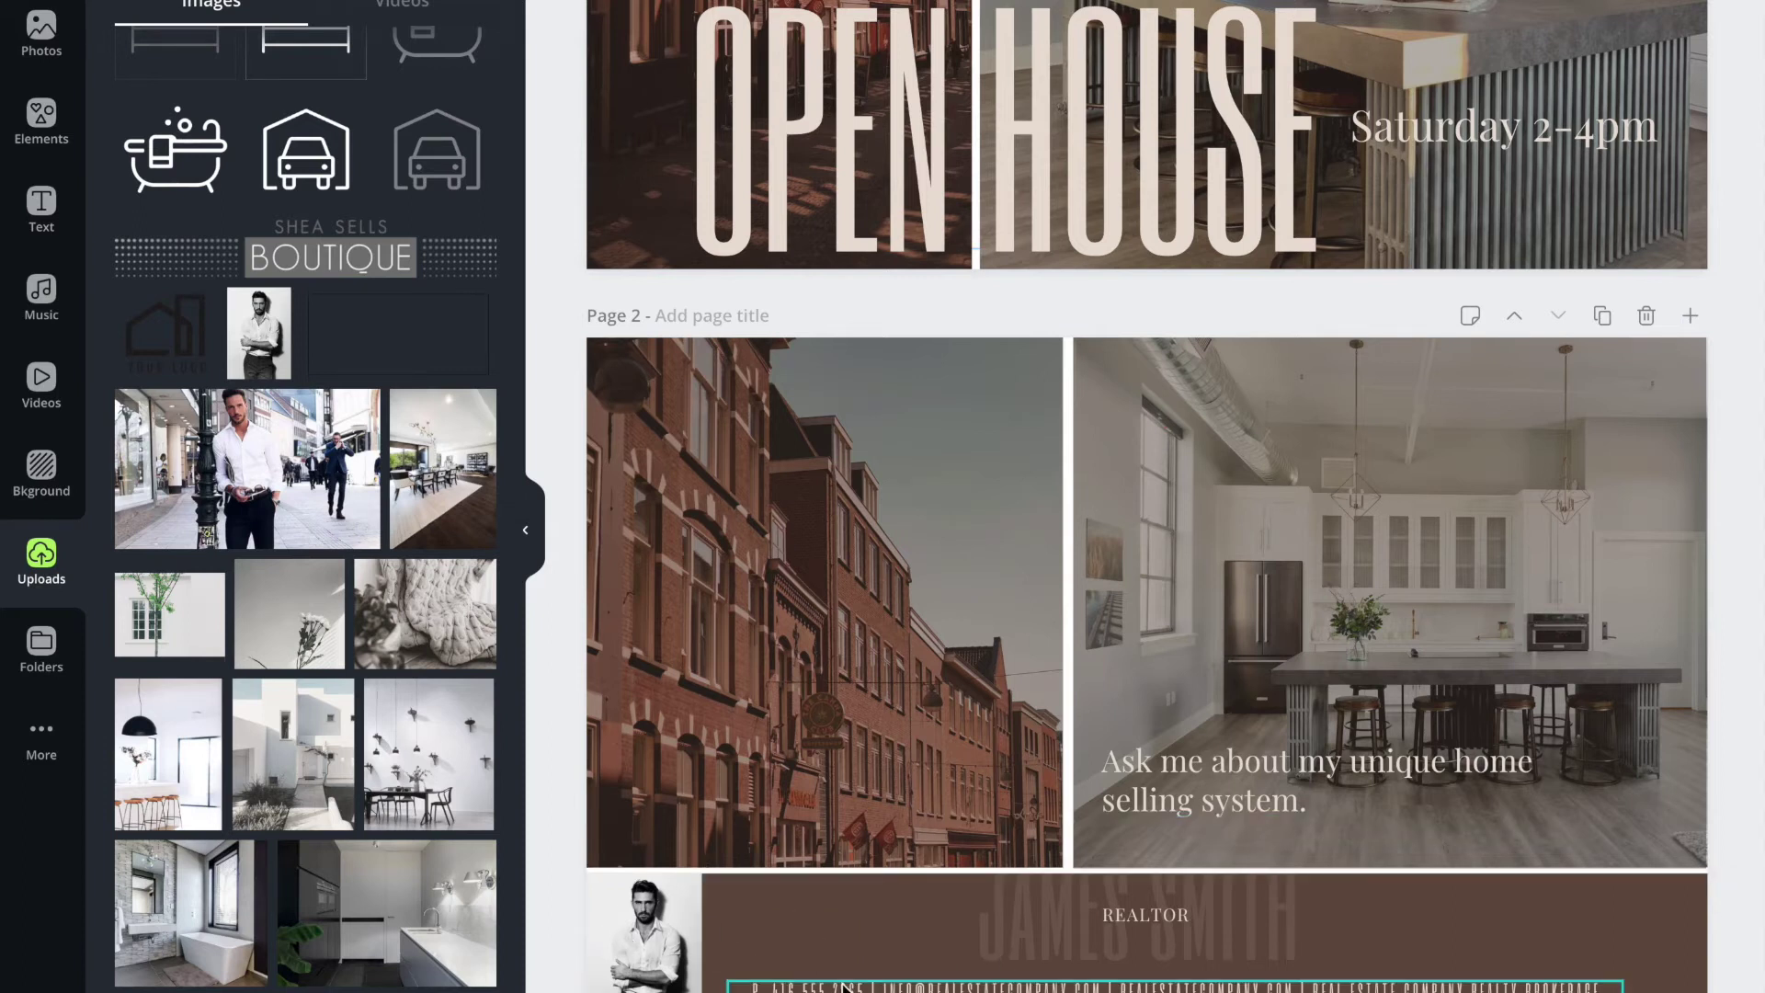
# Left-align the realtor's name within its text box in page 2's brown footer.
pyautogui.click(1052, 925)
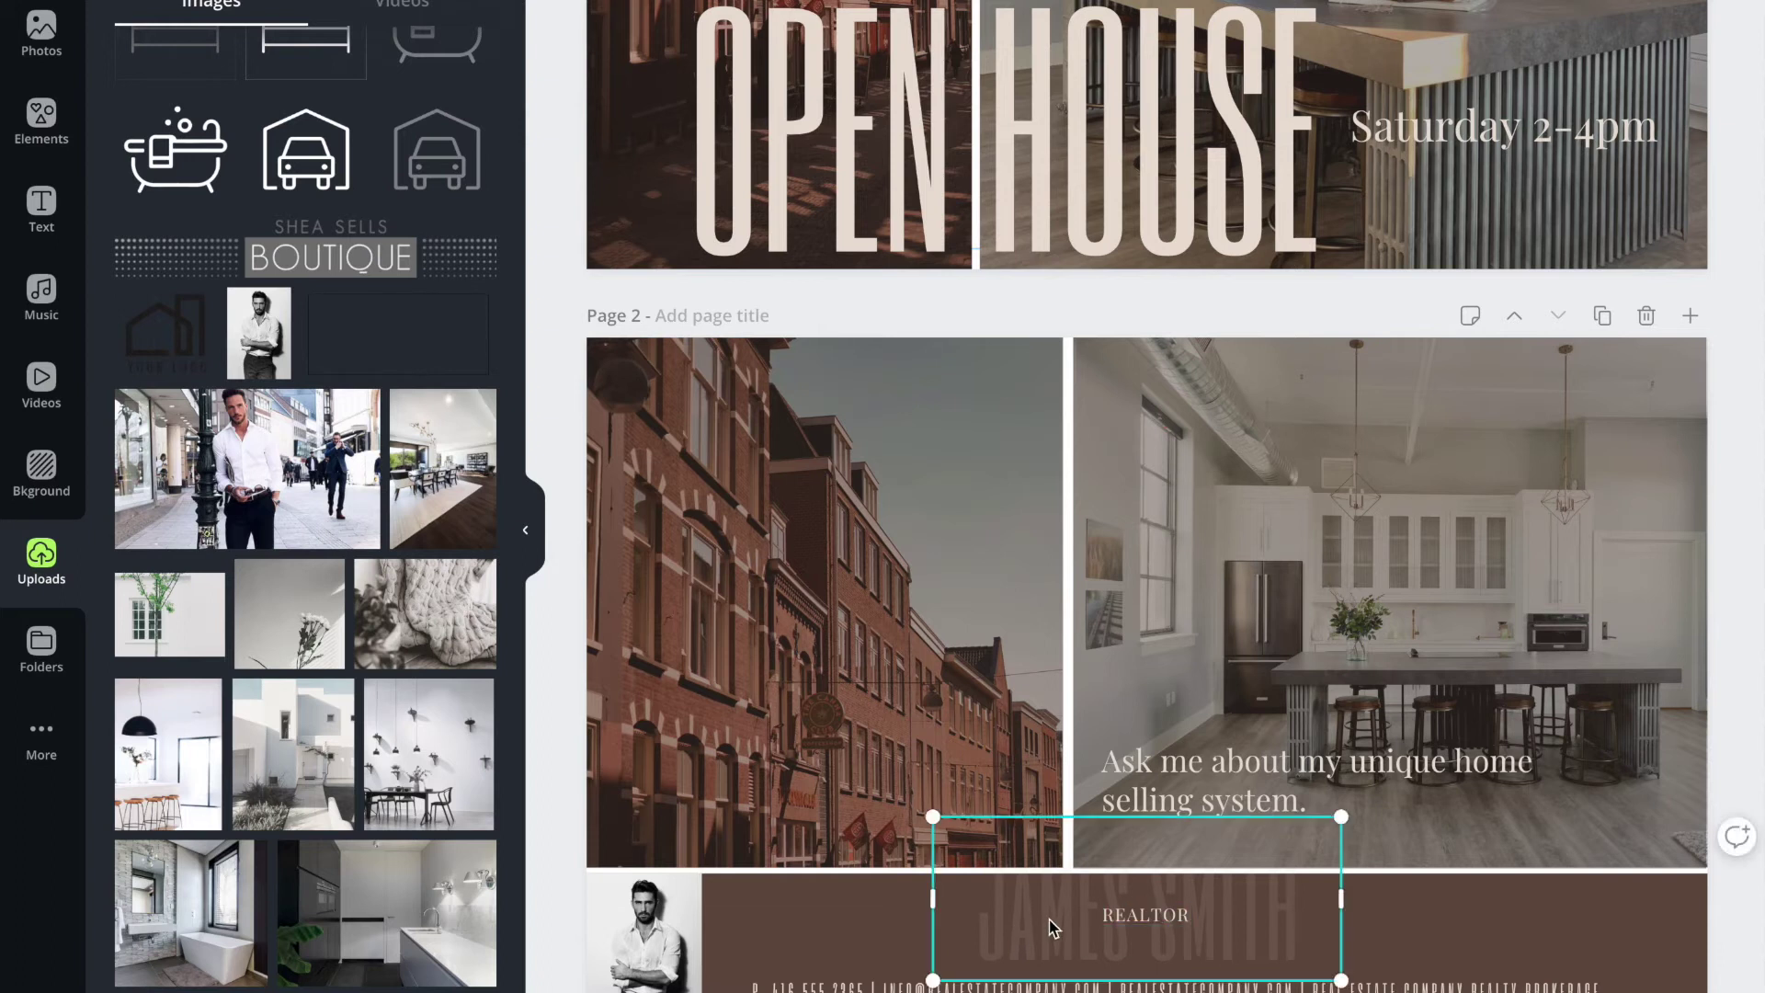
pyautogui.click(1137, 918)
pyautogui.click(1281, 938)
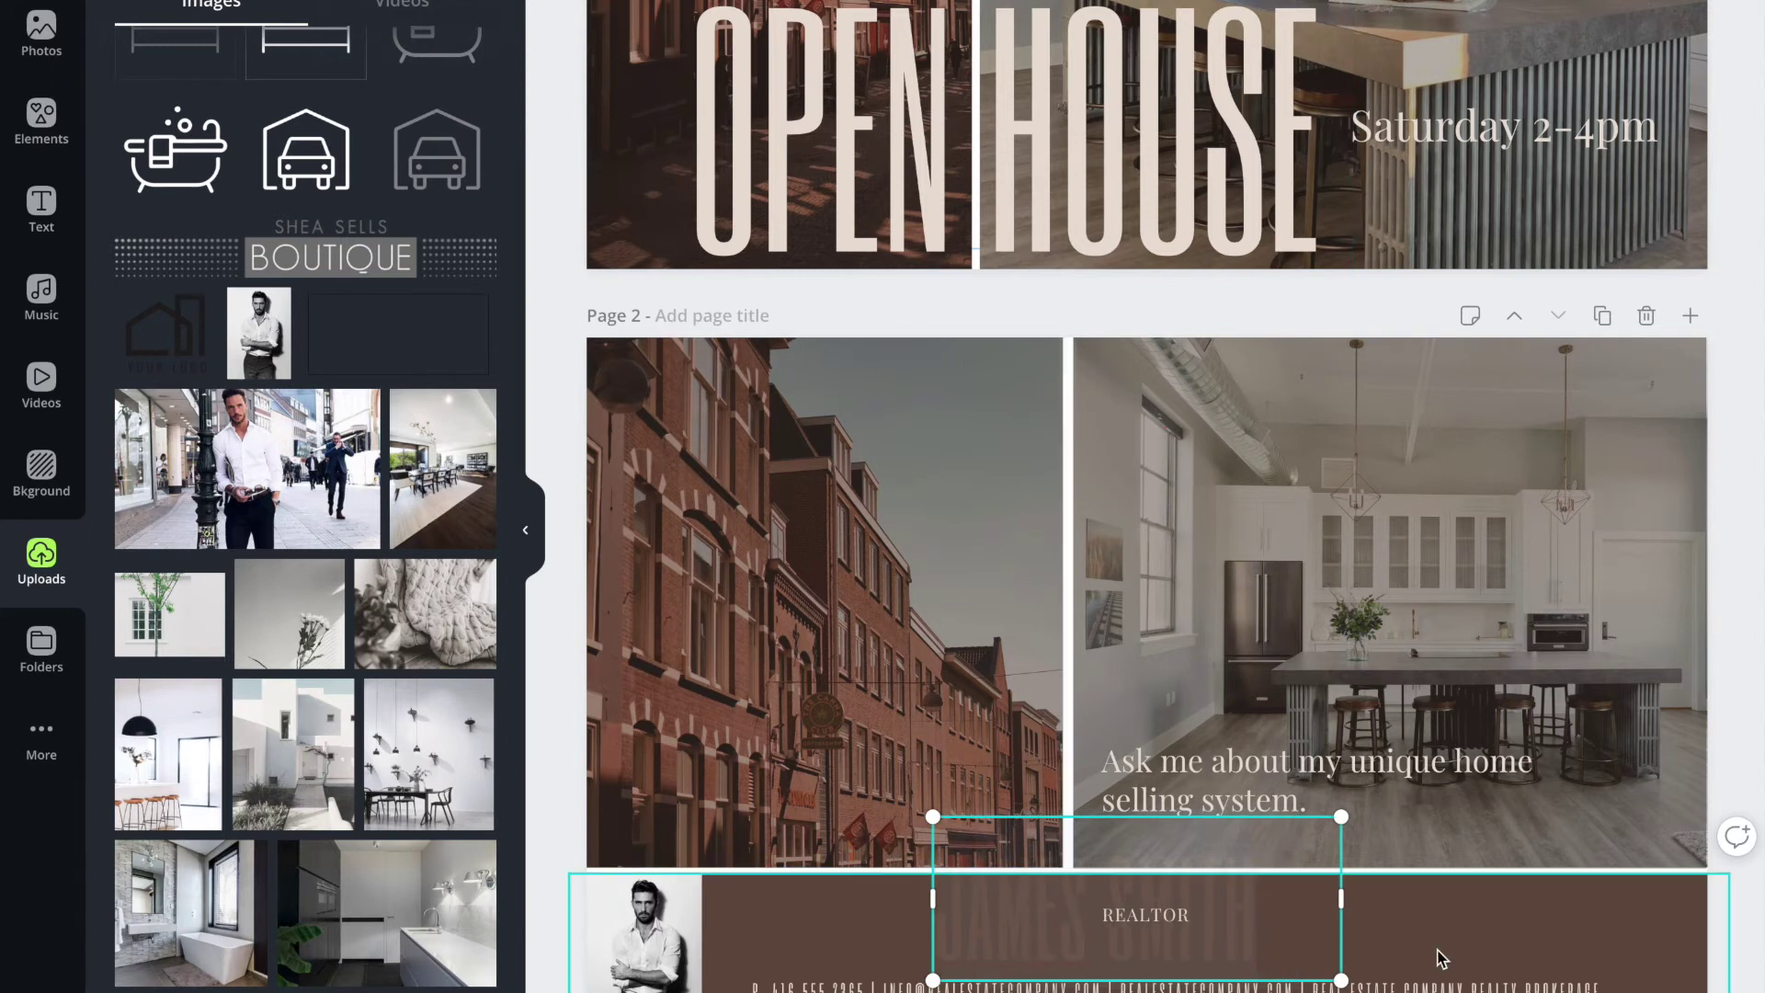
# Move the realtor's name beside the portrait in page 2's brown footer and place the REALTOR title over the middle of it.
pyautogui.moveTo(1248, 945); pyautogui.dragTo(1023, 970)
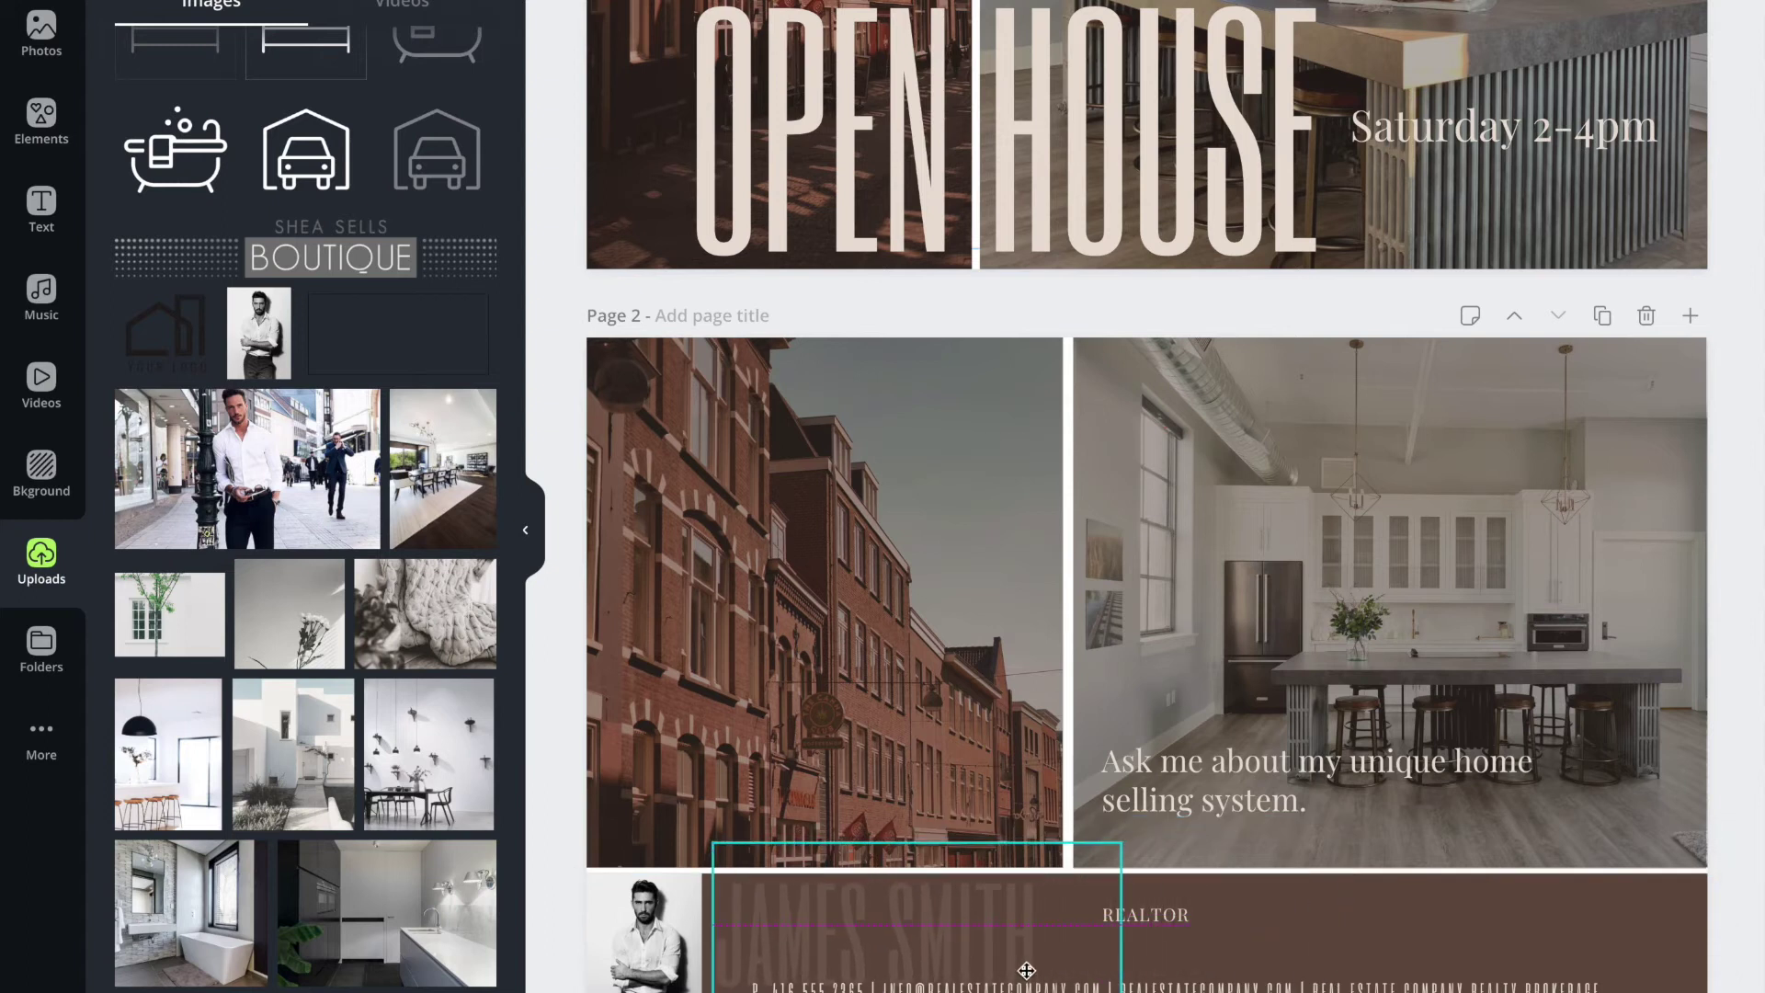
pyautogui.moveTo(1173, 918); pyautogui.dragTo(904, 938)
pyautogui.click(1193, 912)
pyautogui.press('Delete')
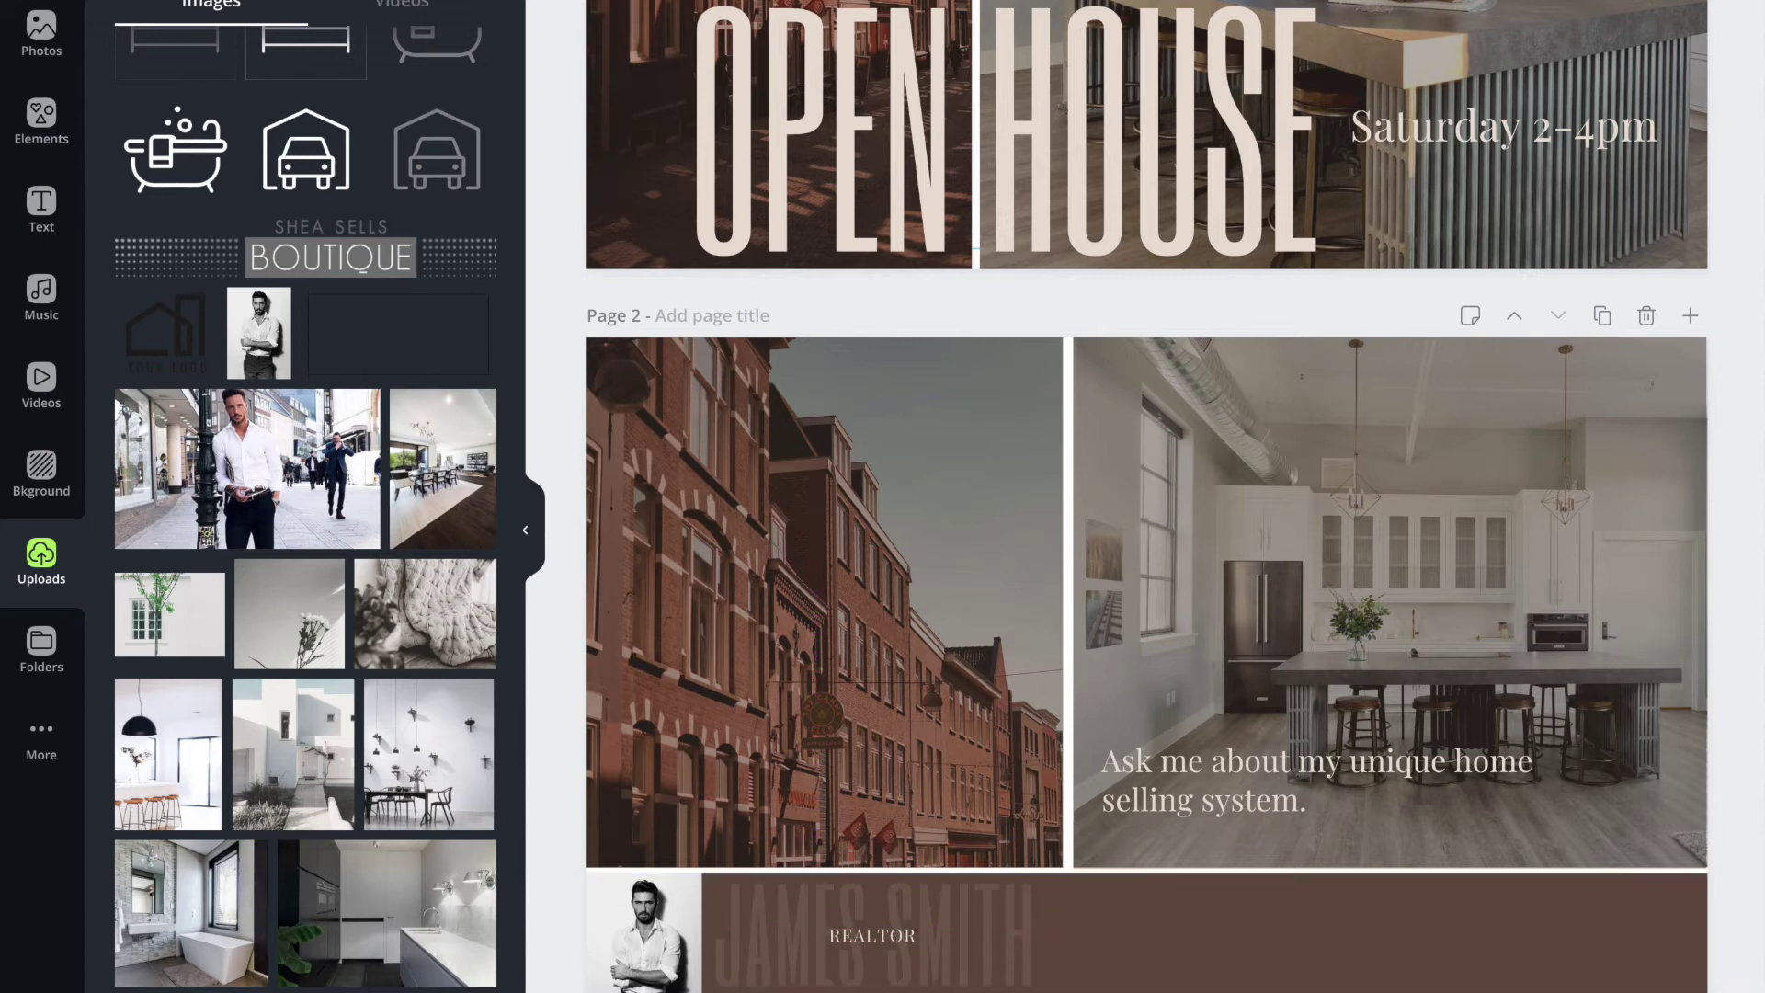
pyautogui.click(1193, 970)
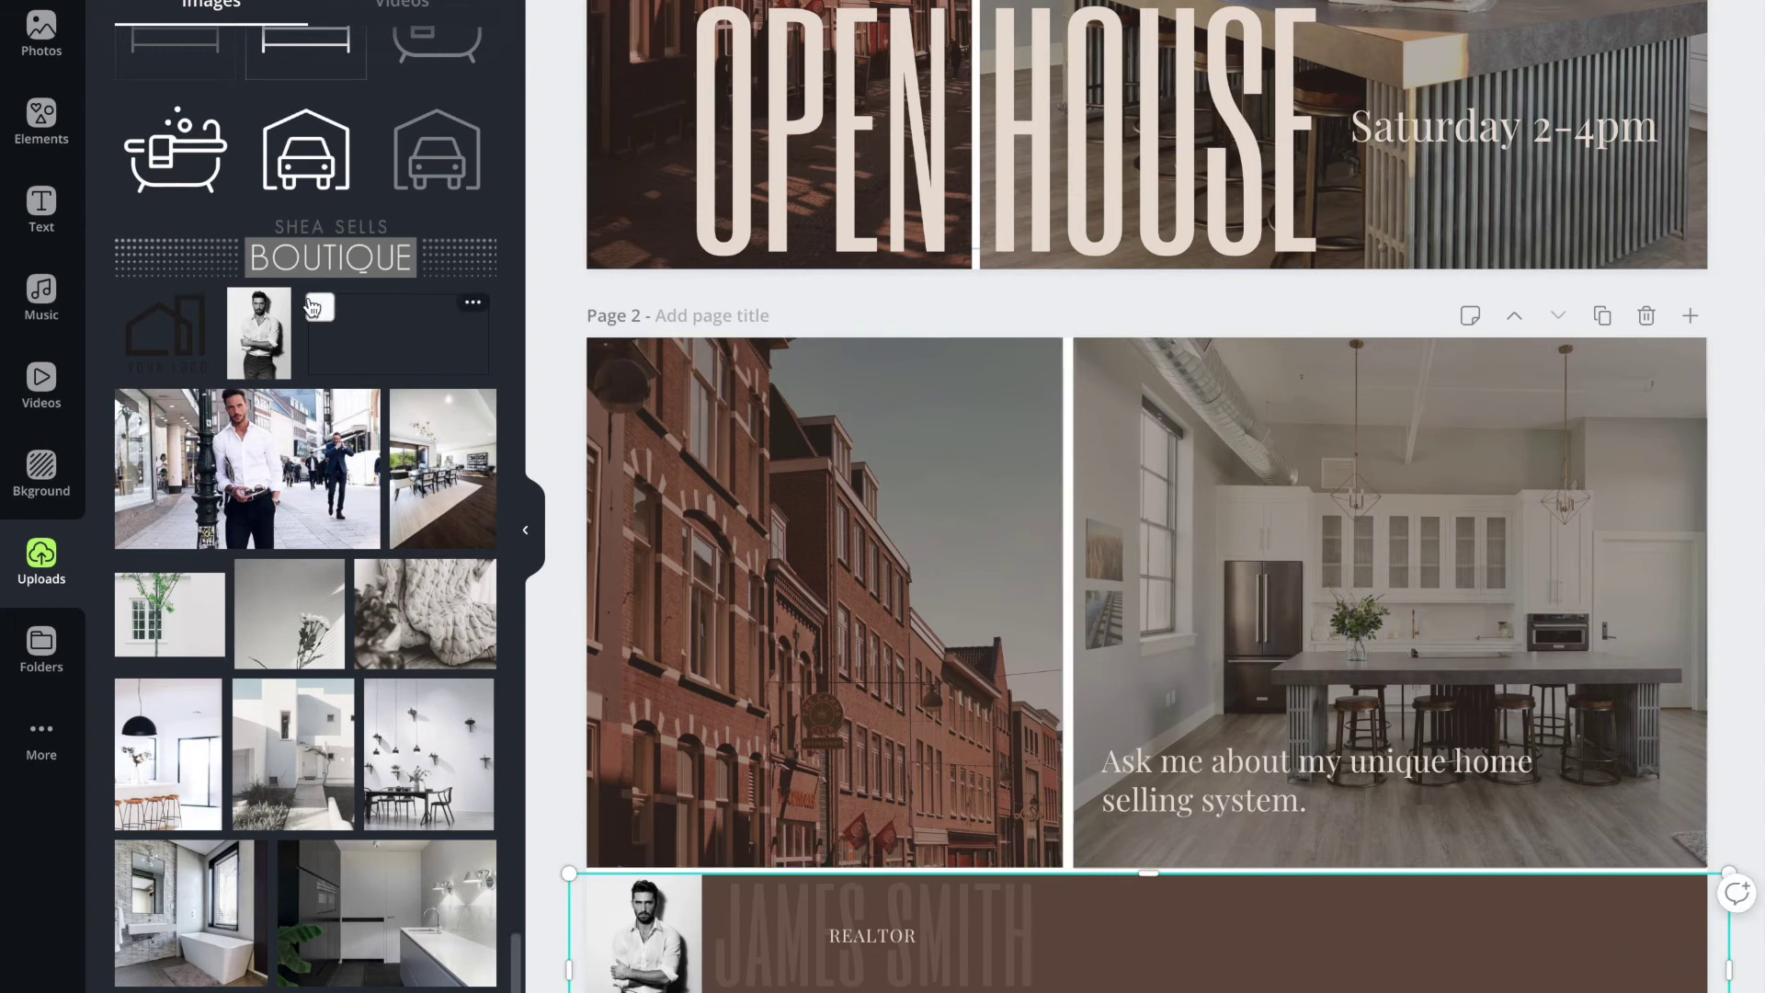
# Add the uploaded house logo to page 2, shrink it and place it near the right end of the brown footer.
pyautogui.click(180, 344)
pyautogui.moveTo(918, 600); pyautogui.dragTo(1291, 703)
pyautogui.moveTo(1344, 839); pyautogui.dragTo(1614, 970)
pyautogui.press('Escape')
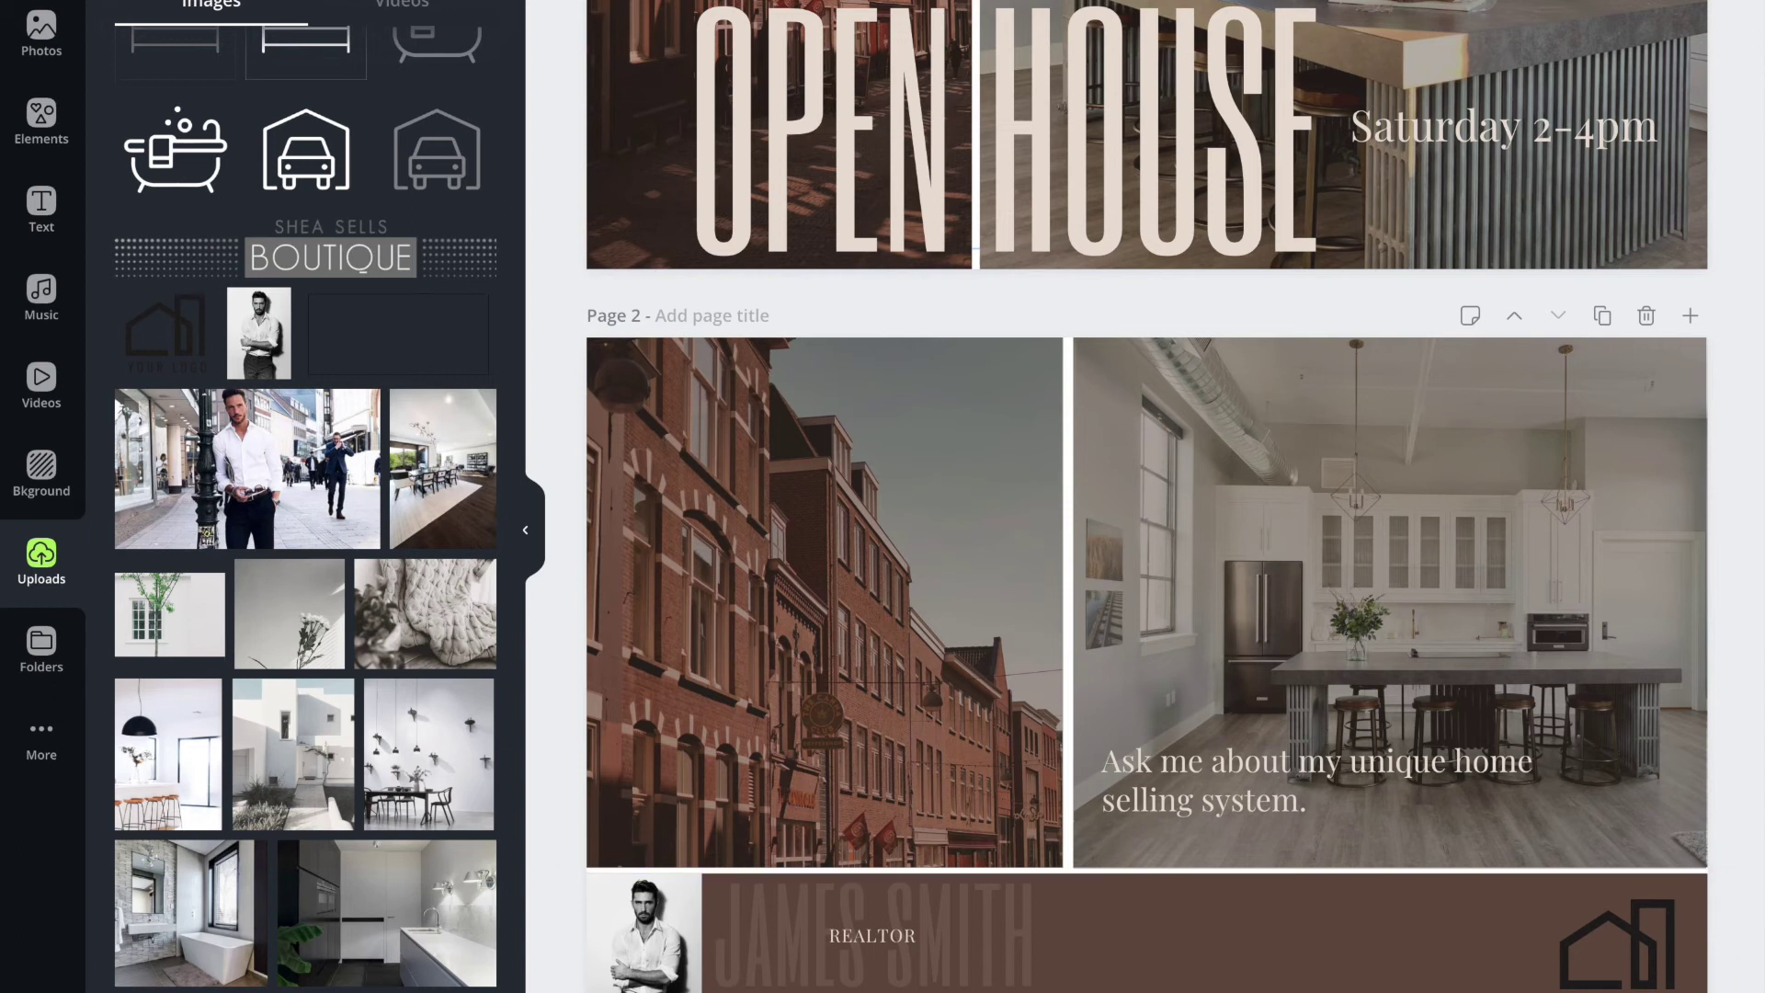
pyautogui.moveTo(1613, 957); pyautogui.dragTo(1605, 956)
pyautogui.click(1738, 910)
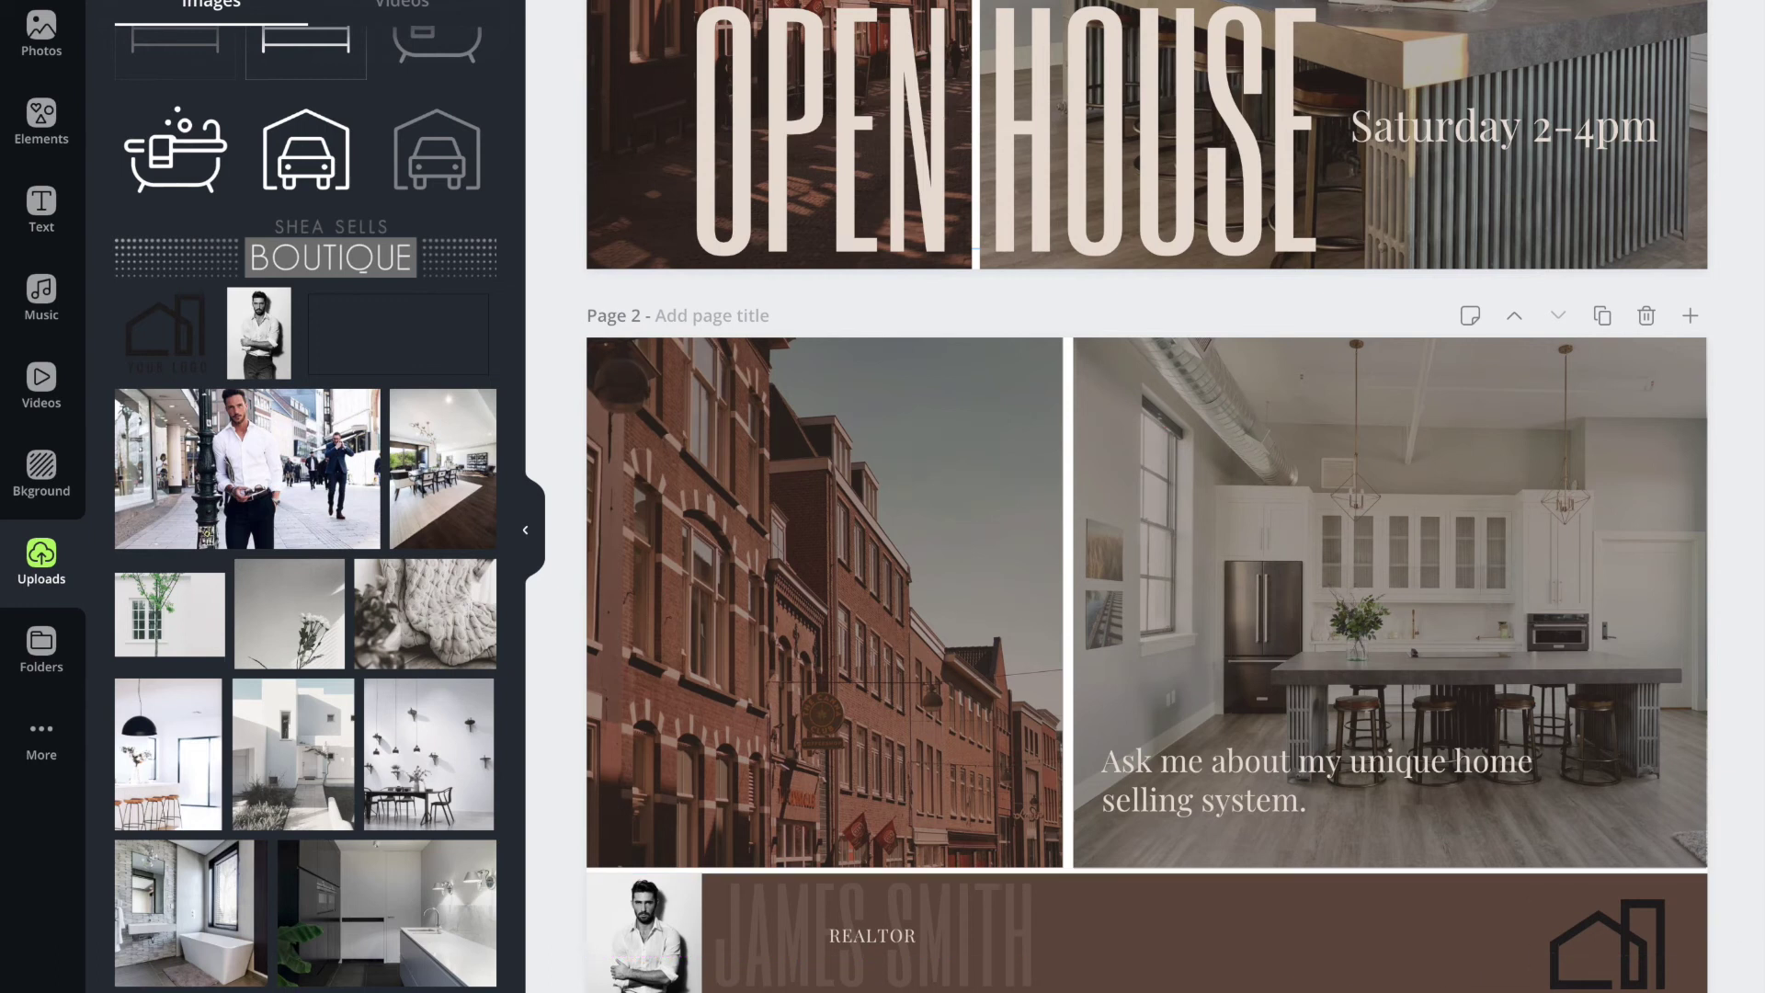
# Set the font size of the realtor's name in page 2's footer to 48.
pyautogui.click(1232, 951)
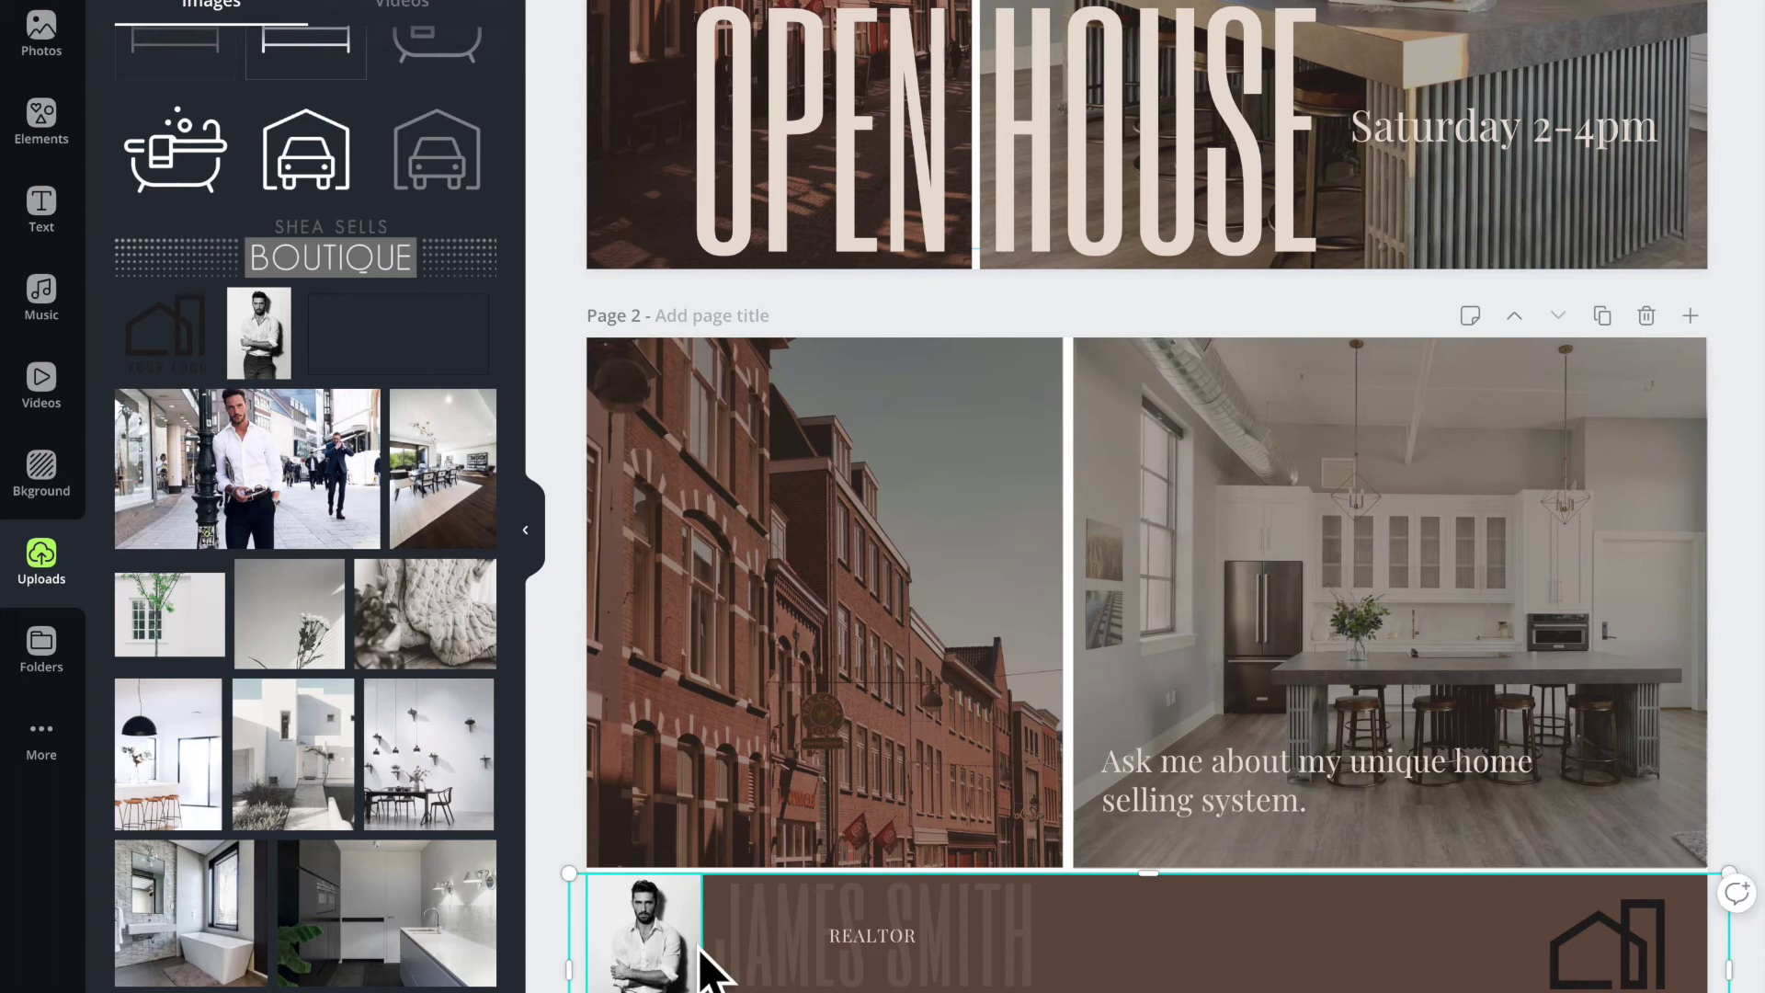
pyautogui.click(853, 941)
pyautogui.click(666, 933)
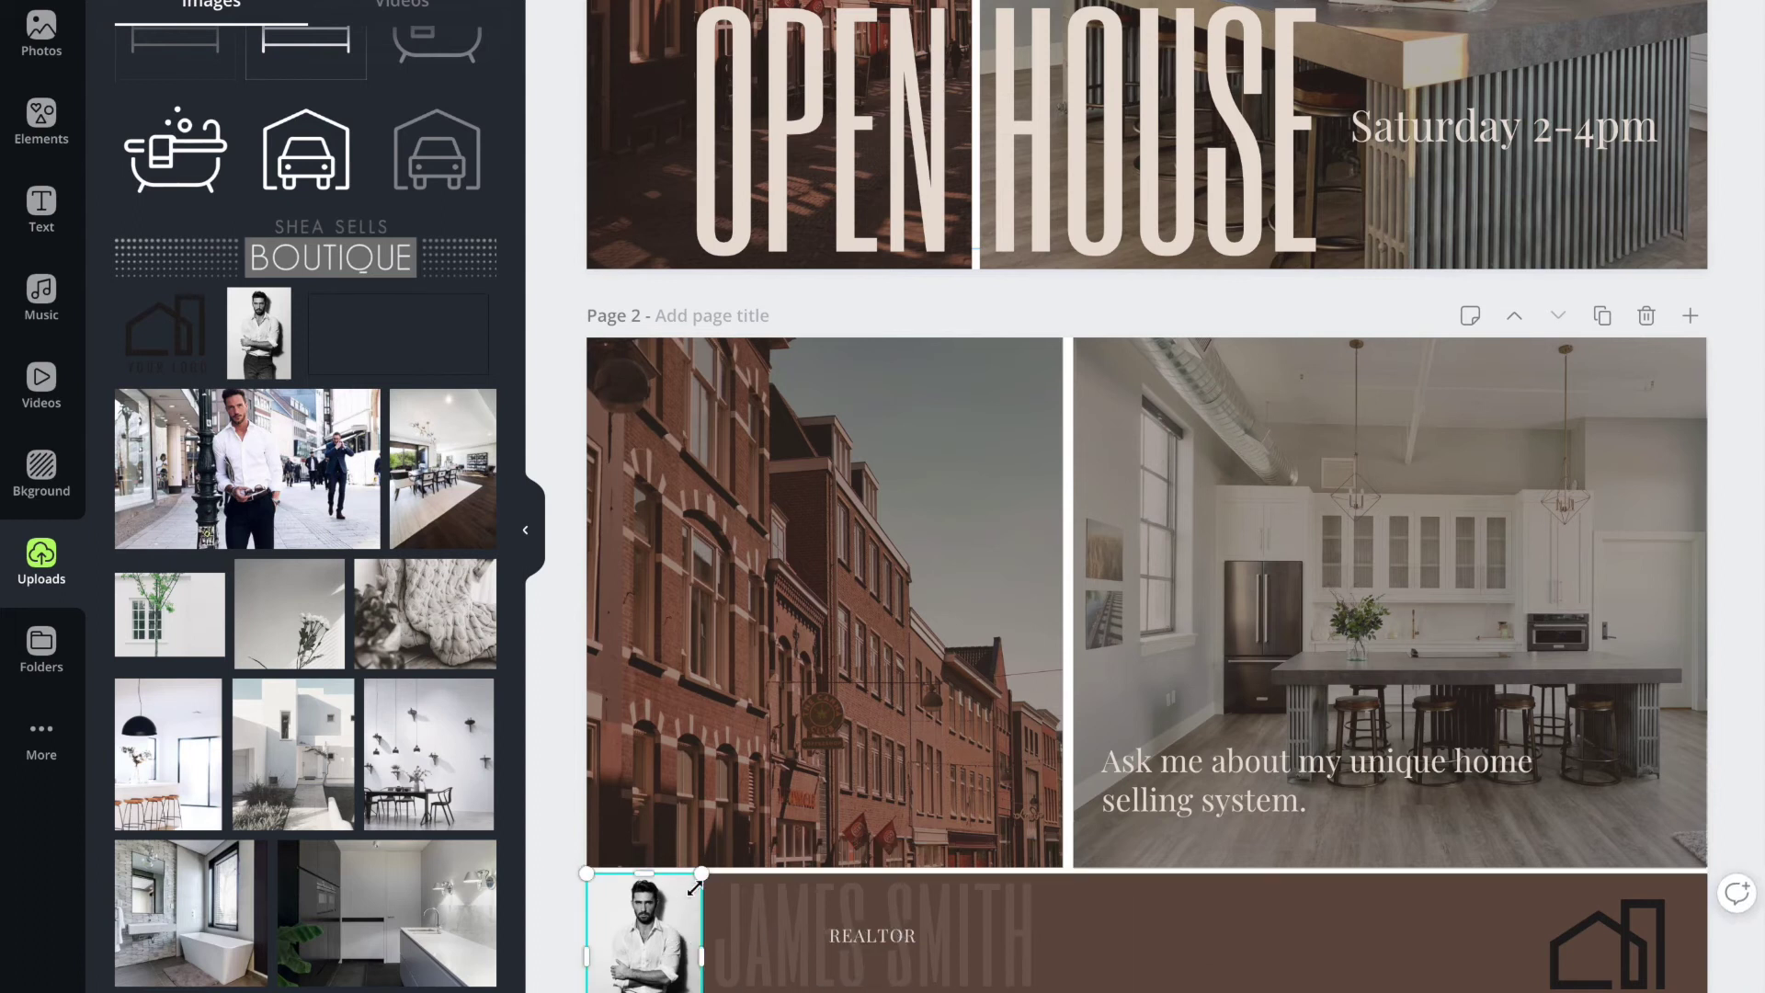
pyautogui.click(772, 945)
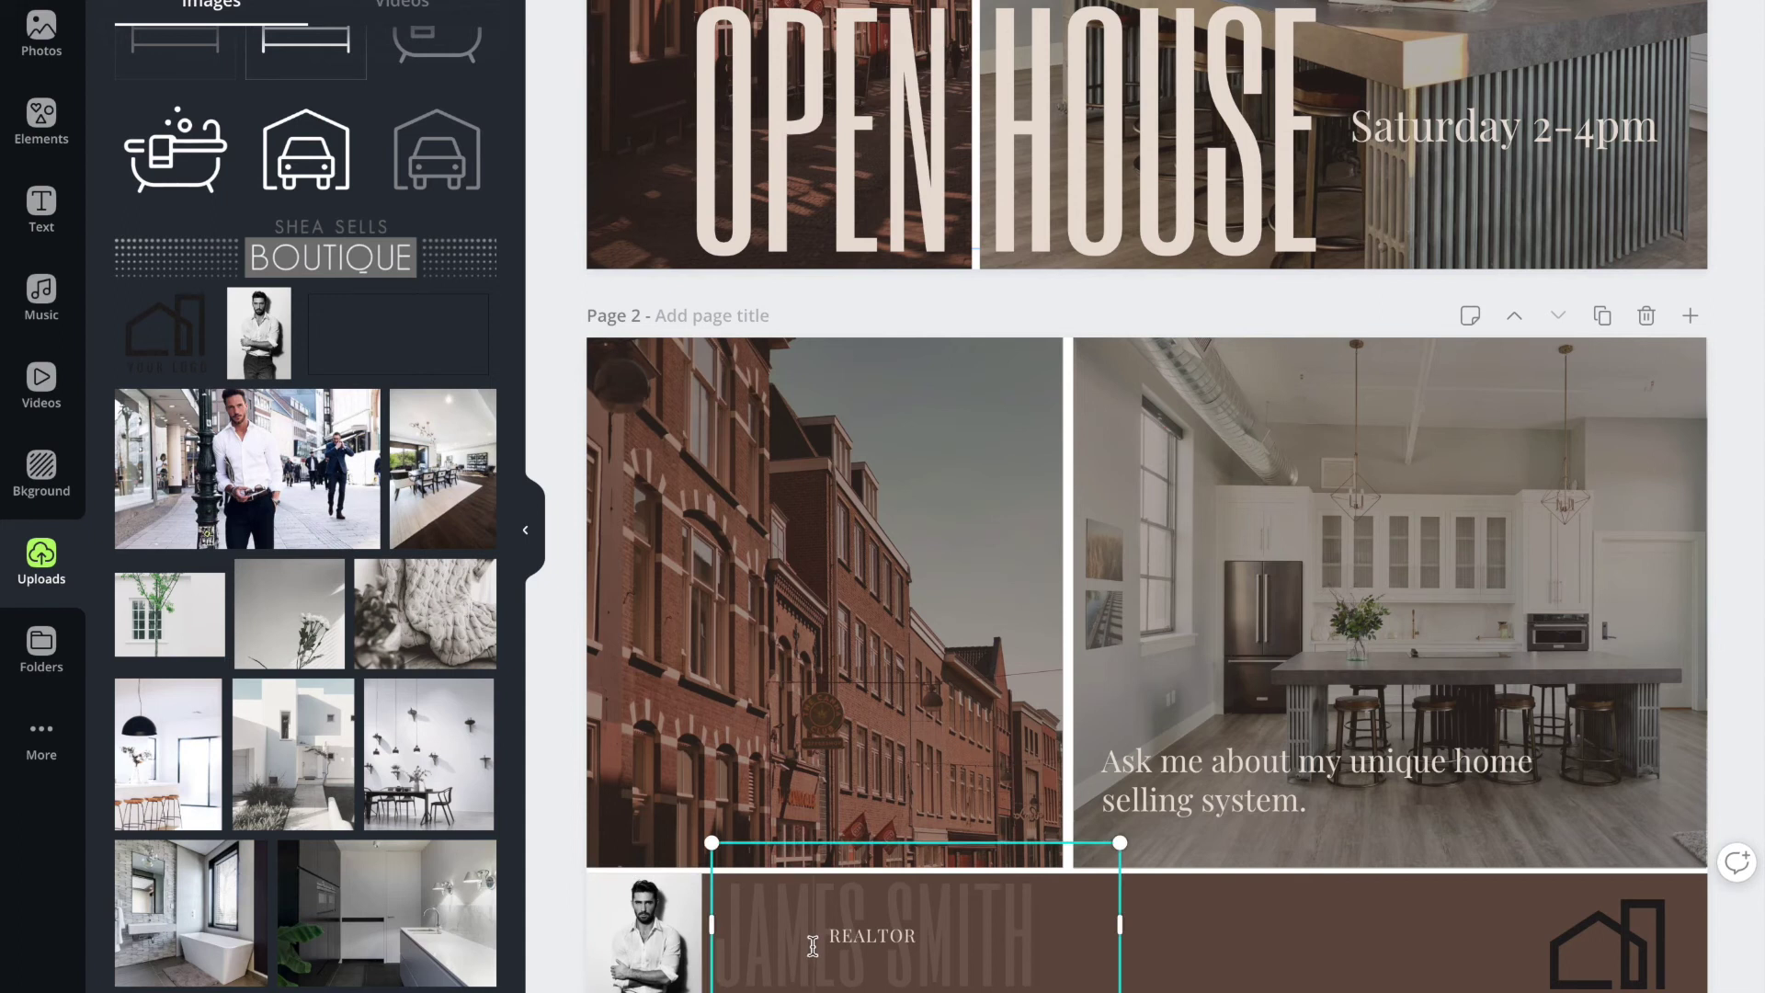
pyautogui.click(791, 3)
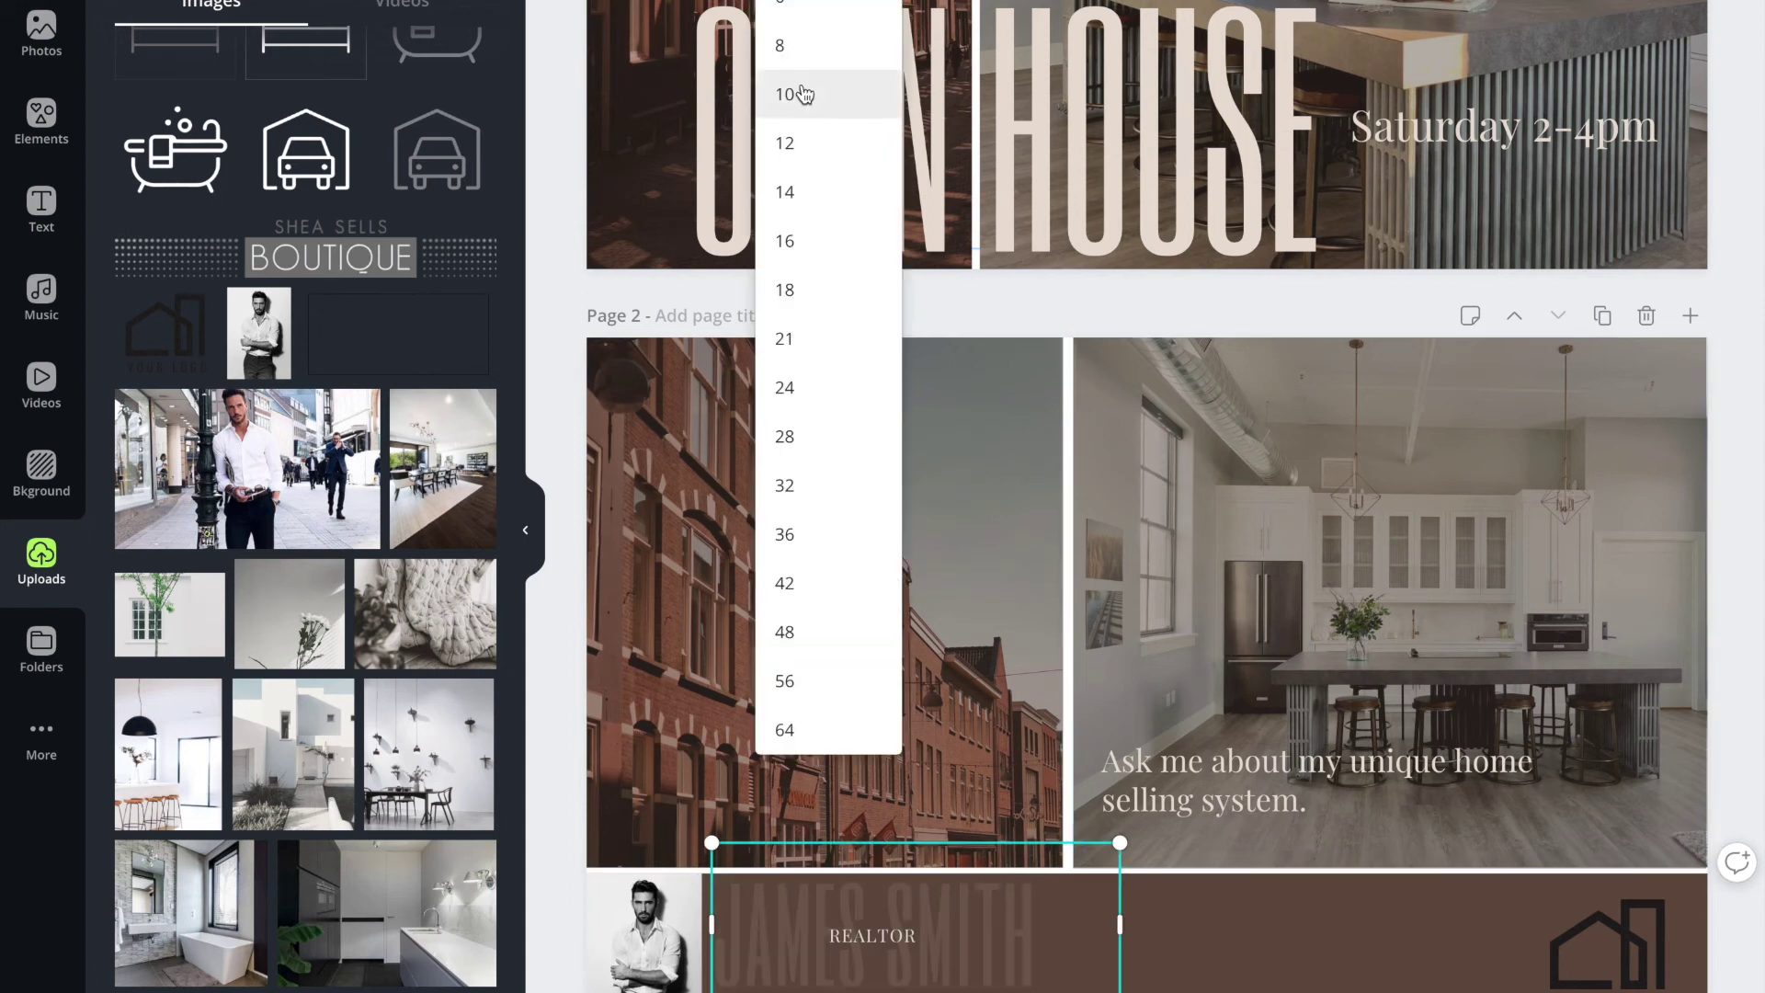
pyautogui.click(792, 340)
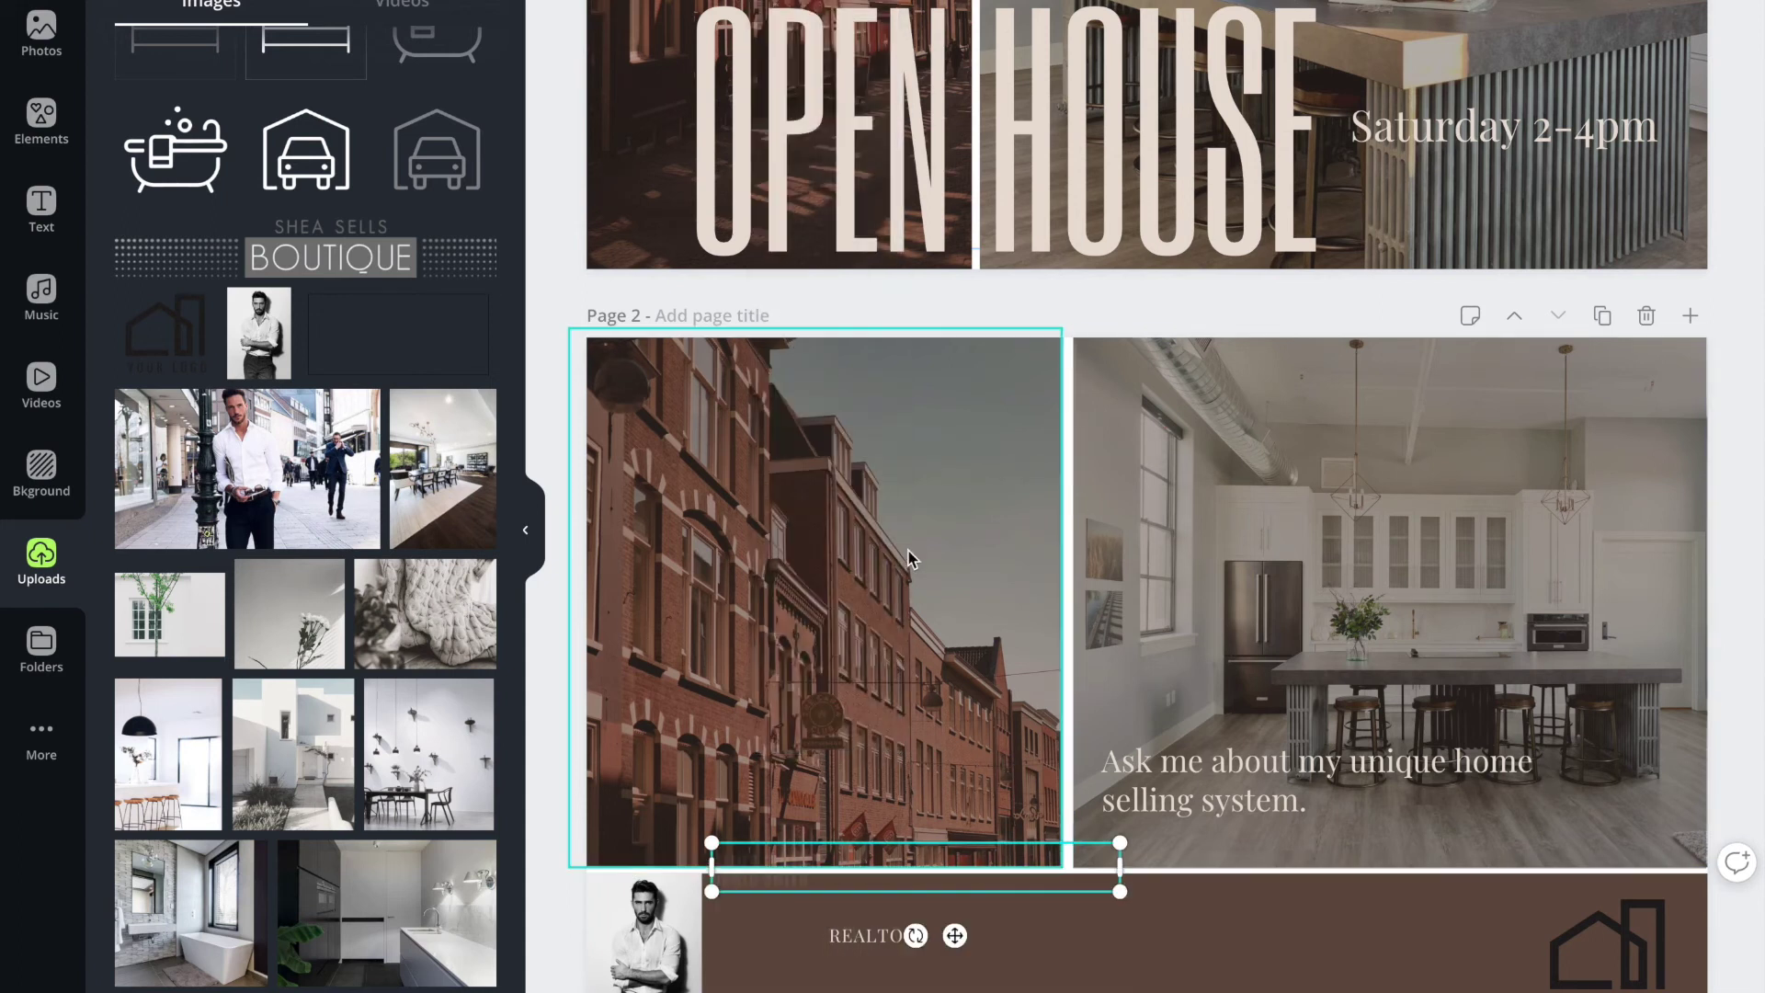
pyautogui.click(791, 3)
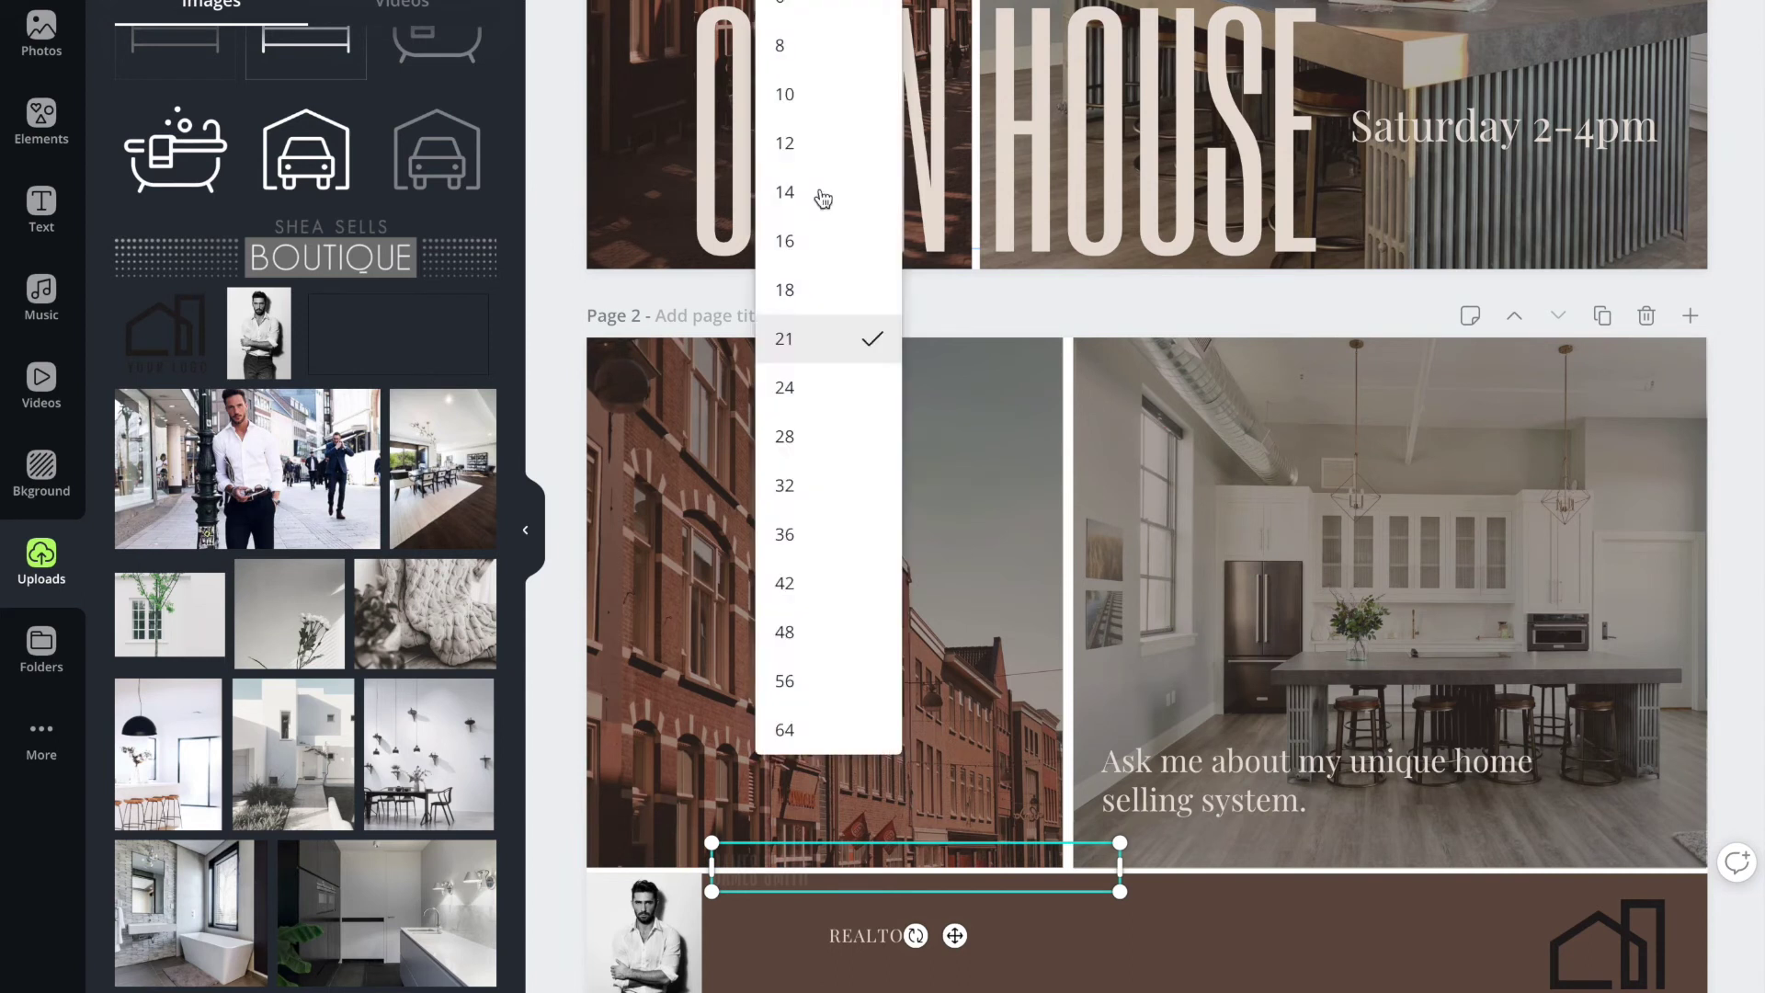
pyautogui.click(798, 633)
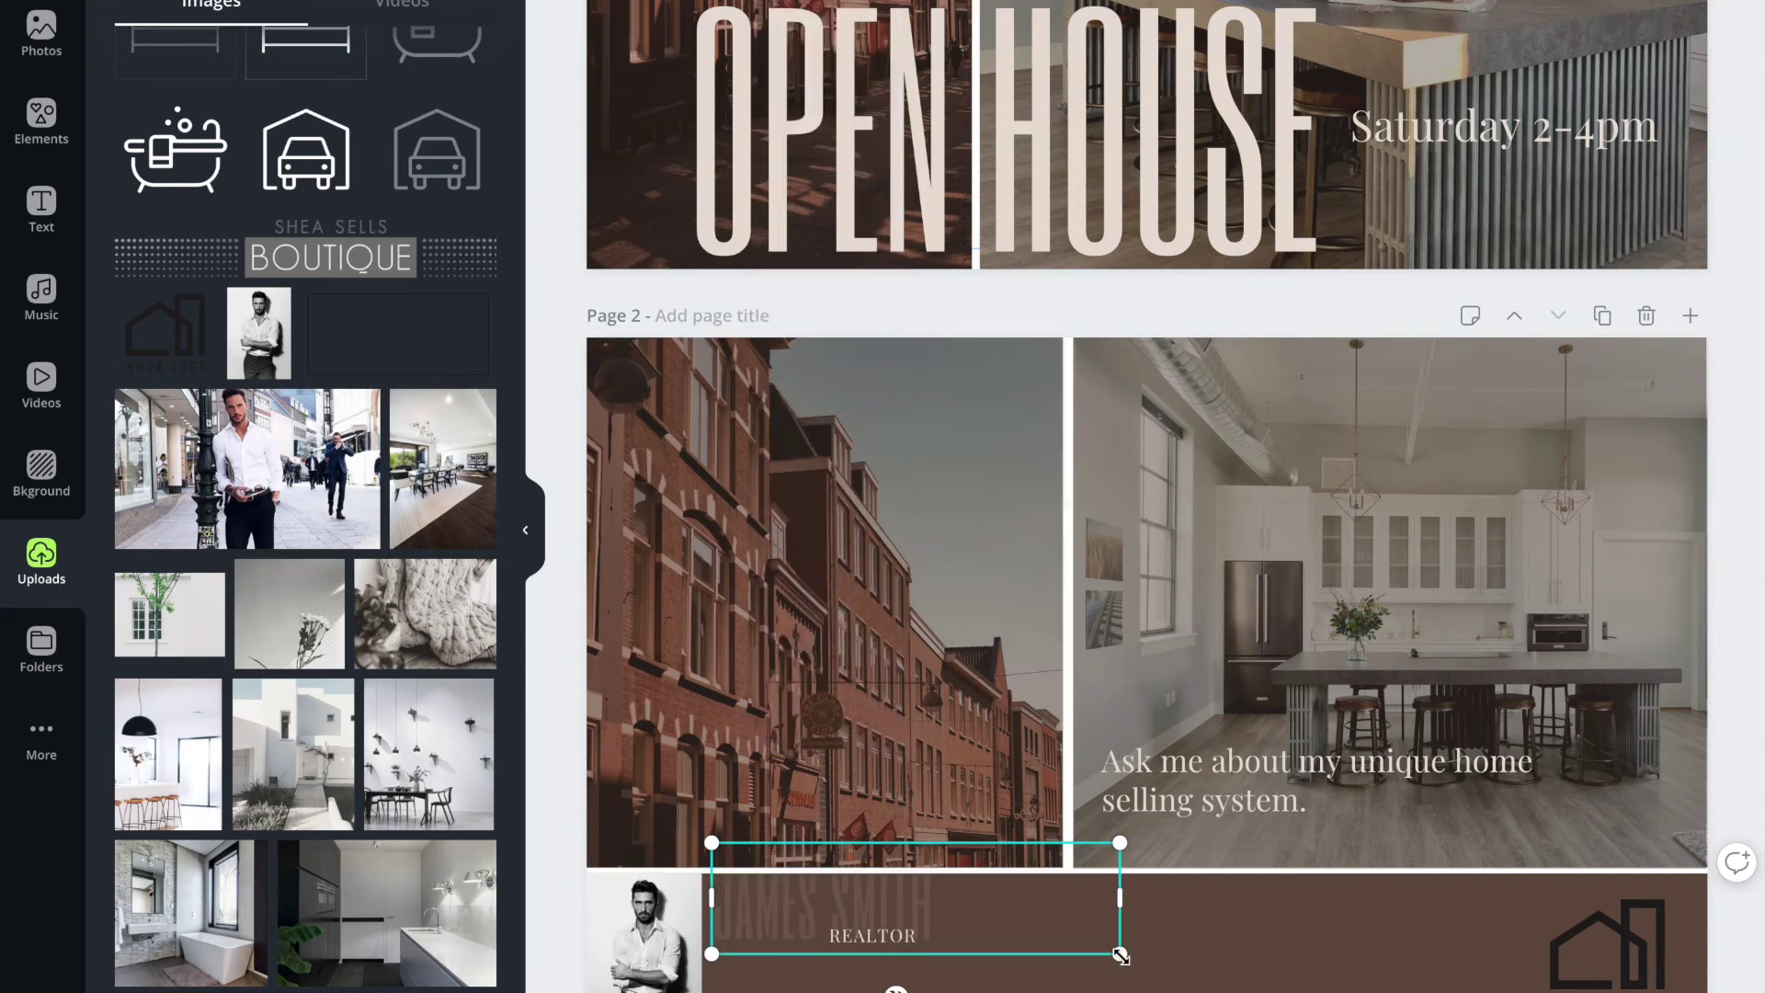
# Lower the realtor's name within page 2's footer and shift the REALTOR title left so it sits over the middle of the name.
pyautogui.moveTo(1120, 953)
pyautogui.mouseDown()
pyautogui.moveTo(1148, 961)
pyautogui.moveTo(1071, 942)
pyautogui.moveTo(1111, 957)
pyautogui.mouseUp()
pyautogui.click(1199, 940)
pyautogui.click(925, 907)
pyautogui.click(879, 936)
pyautogui.moveTo(869, 948); pyautogui.dragTo(813, 944)
pyautogui.click(1066, 957)
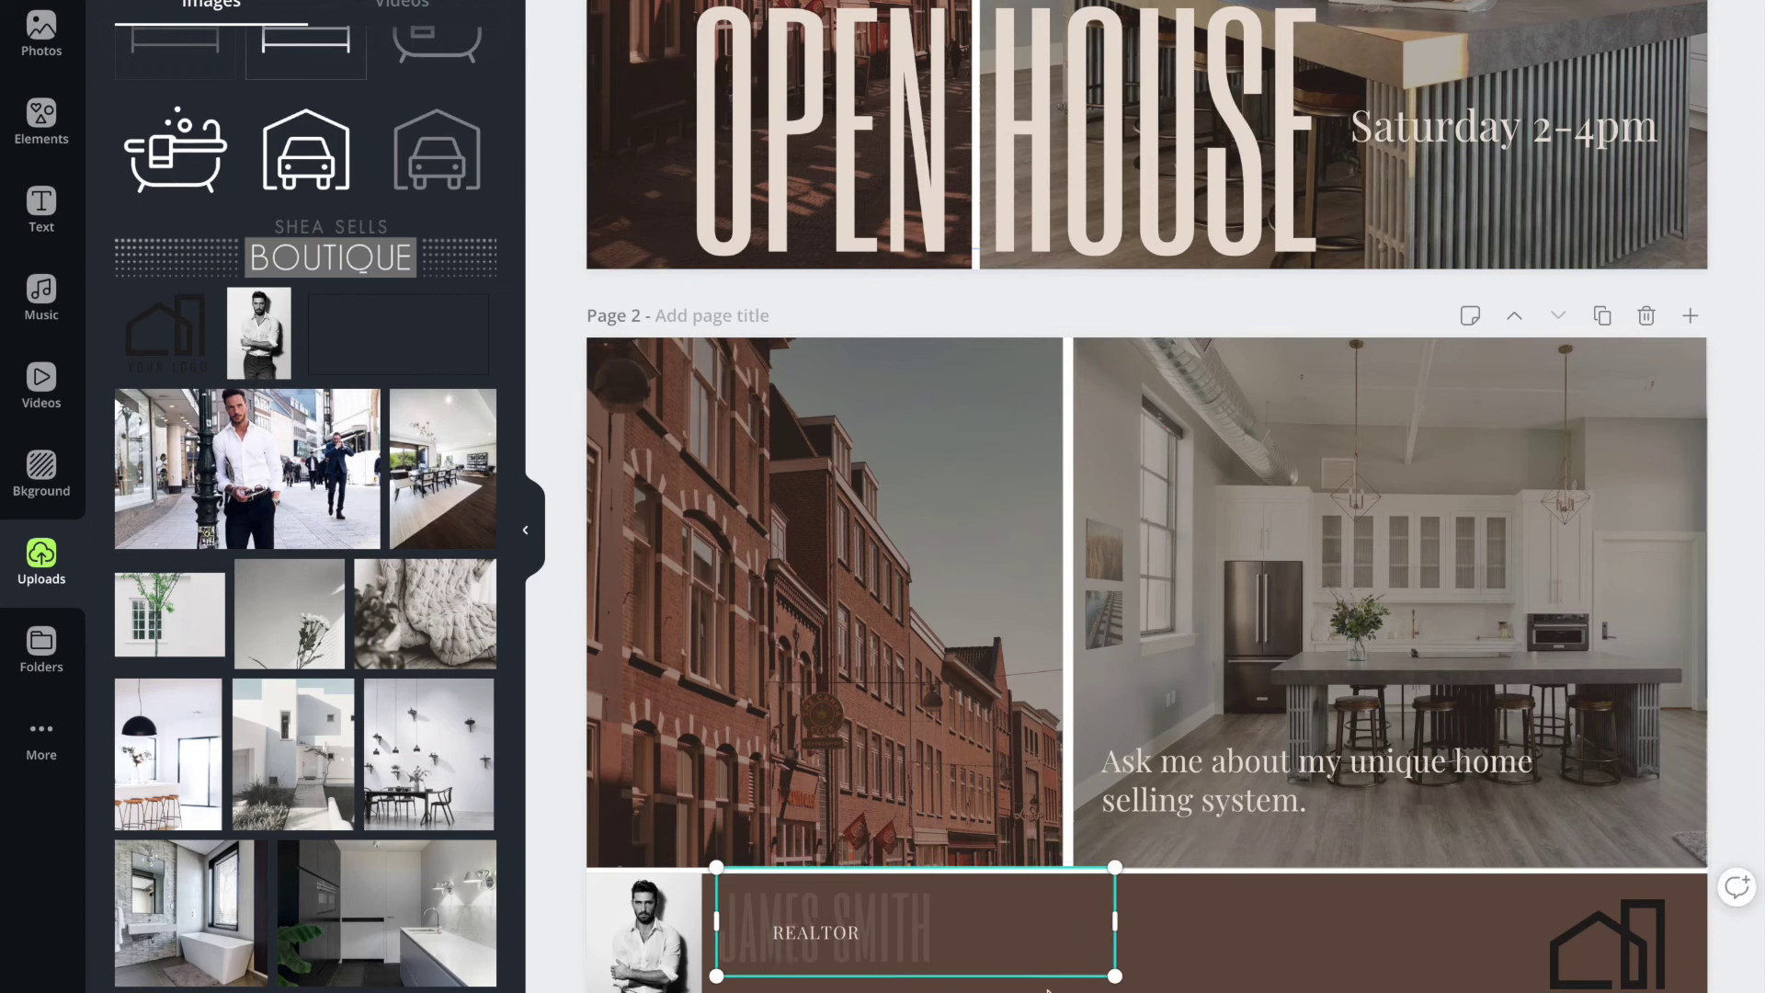
pyautogui.press('Escape')
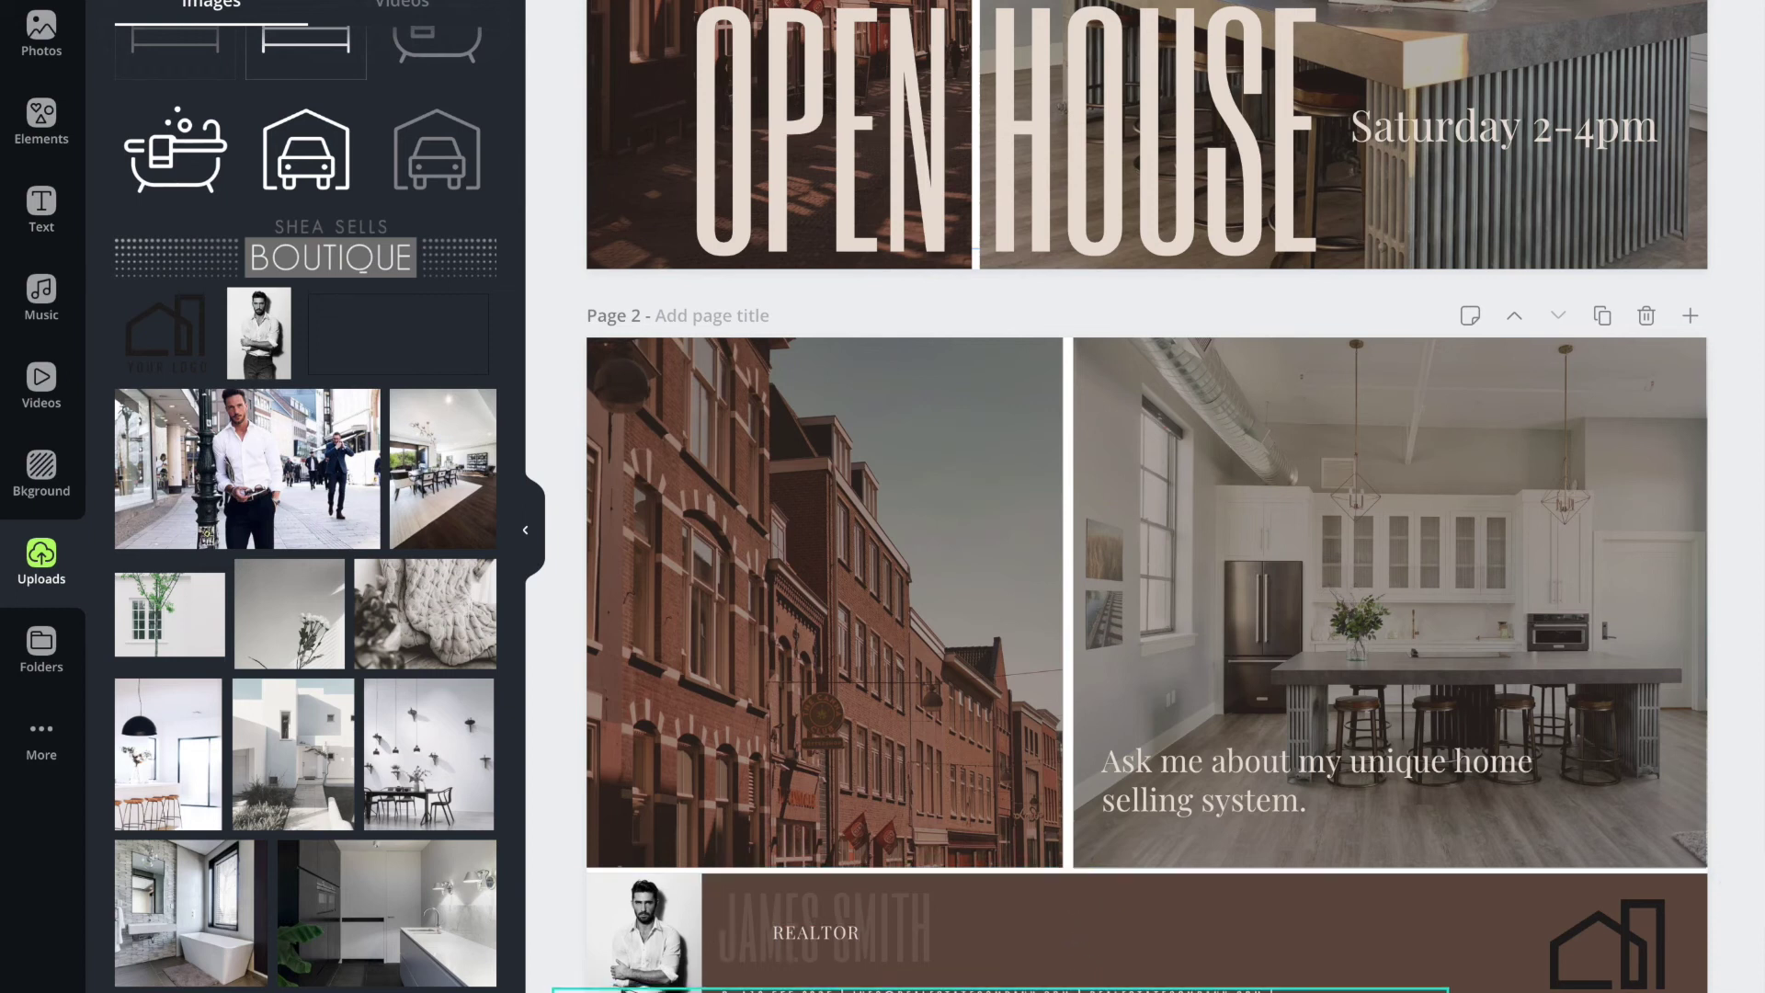
# Nudge the house logo slightly inward from the right end of page 2's footer.
pyautogui.moveTo(1588, 958); pyautogui.dragTo(1572, 957)
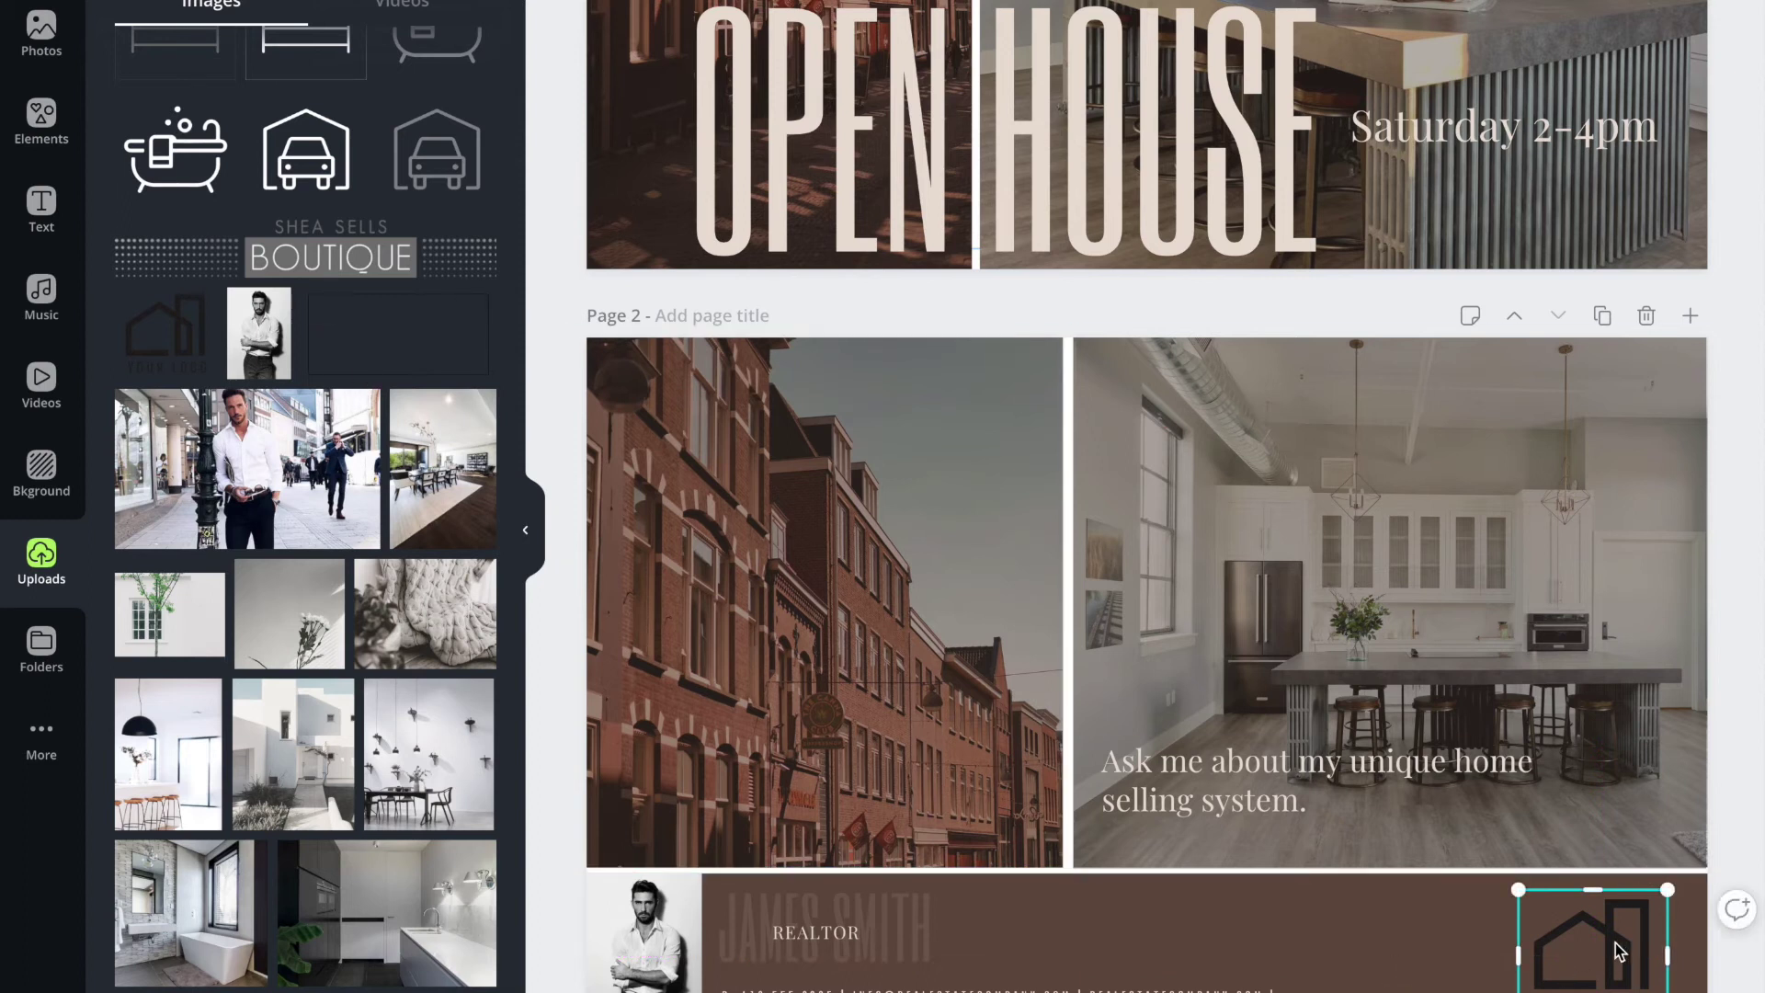
pyautogui.scroll(1, 1620, 952)
pyautogui.scroll(-1, 1593, 956)
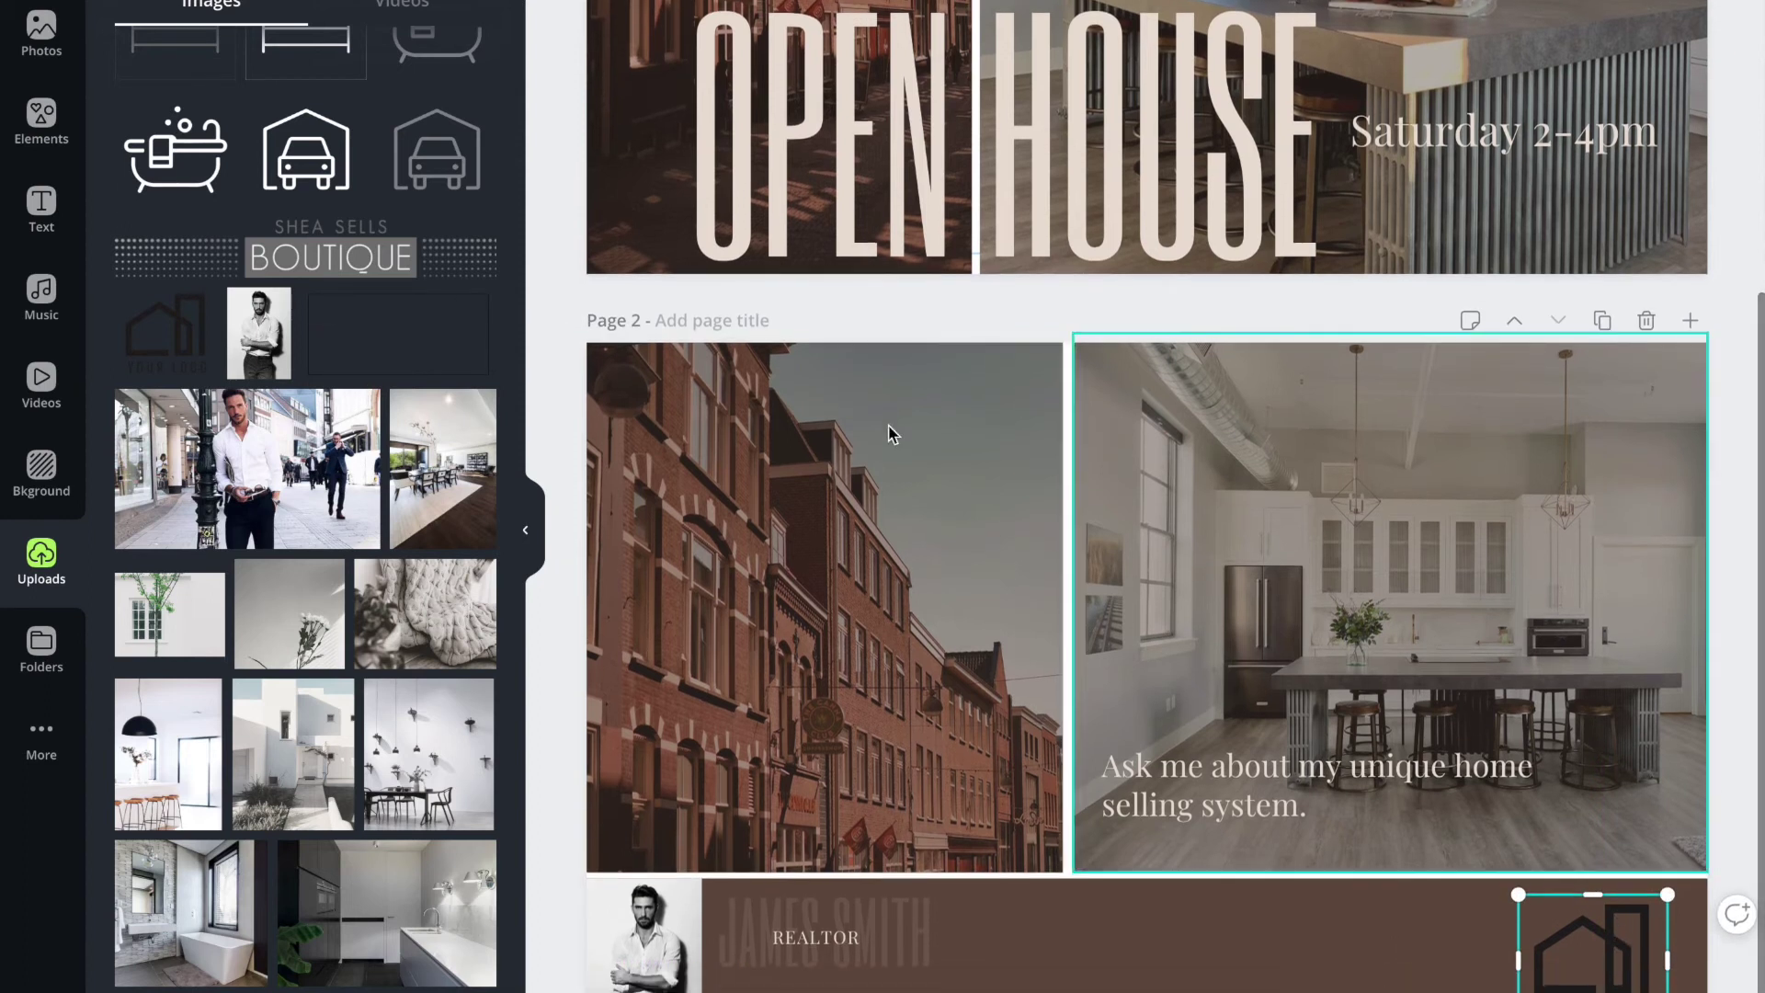
# Try the Solar, The blues, Greyscale, Street and Nordic filters on the footer's house logo and reset it to None.
pyautogui.click(990, 5)
pyautogui.click(267, 147)
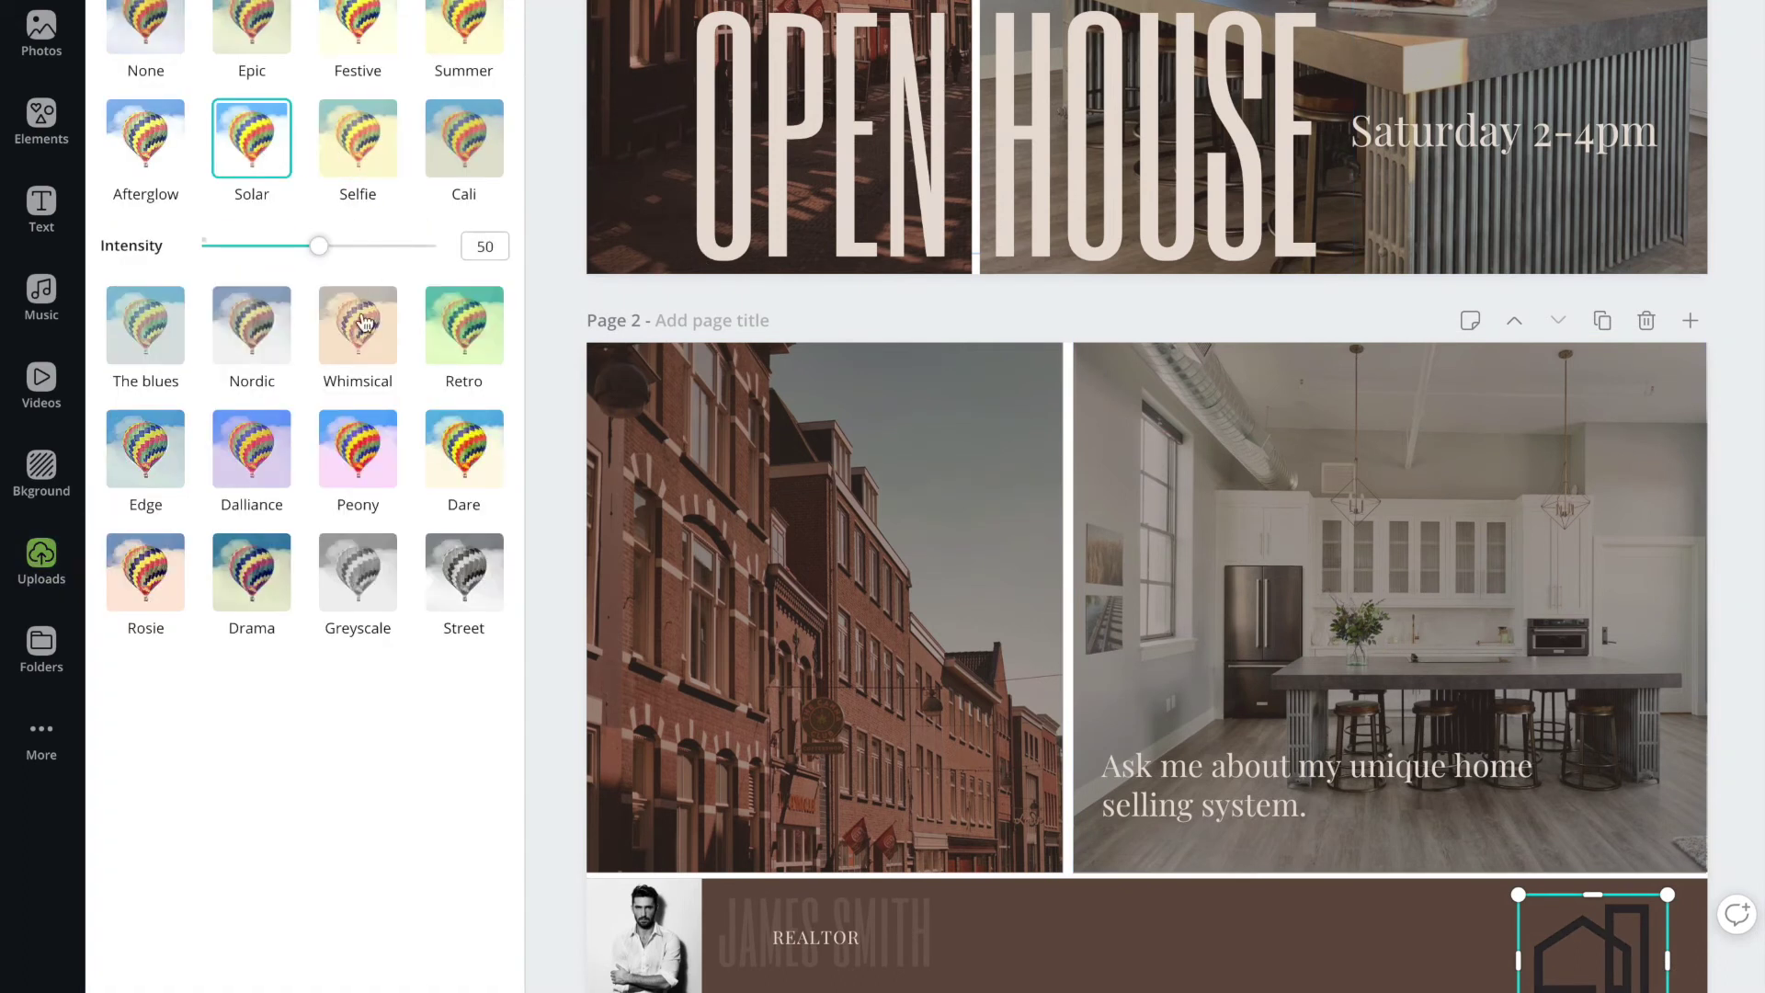
pyautogui.click(143, 331)
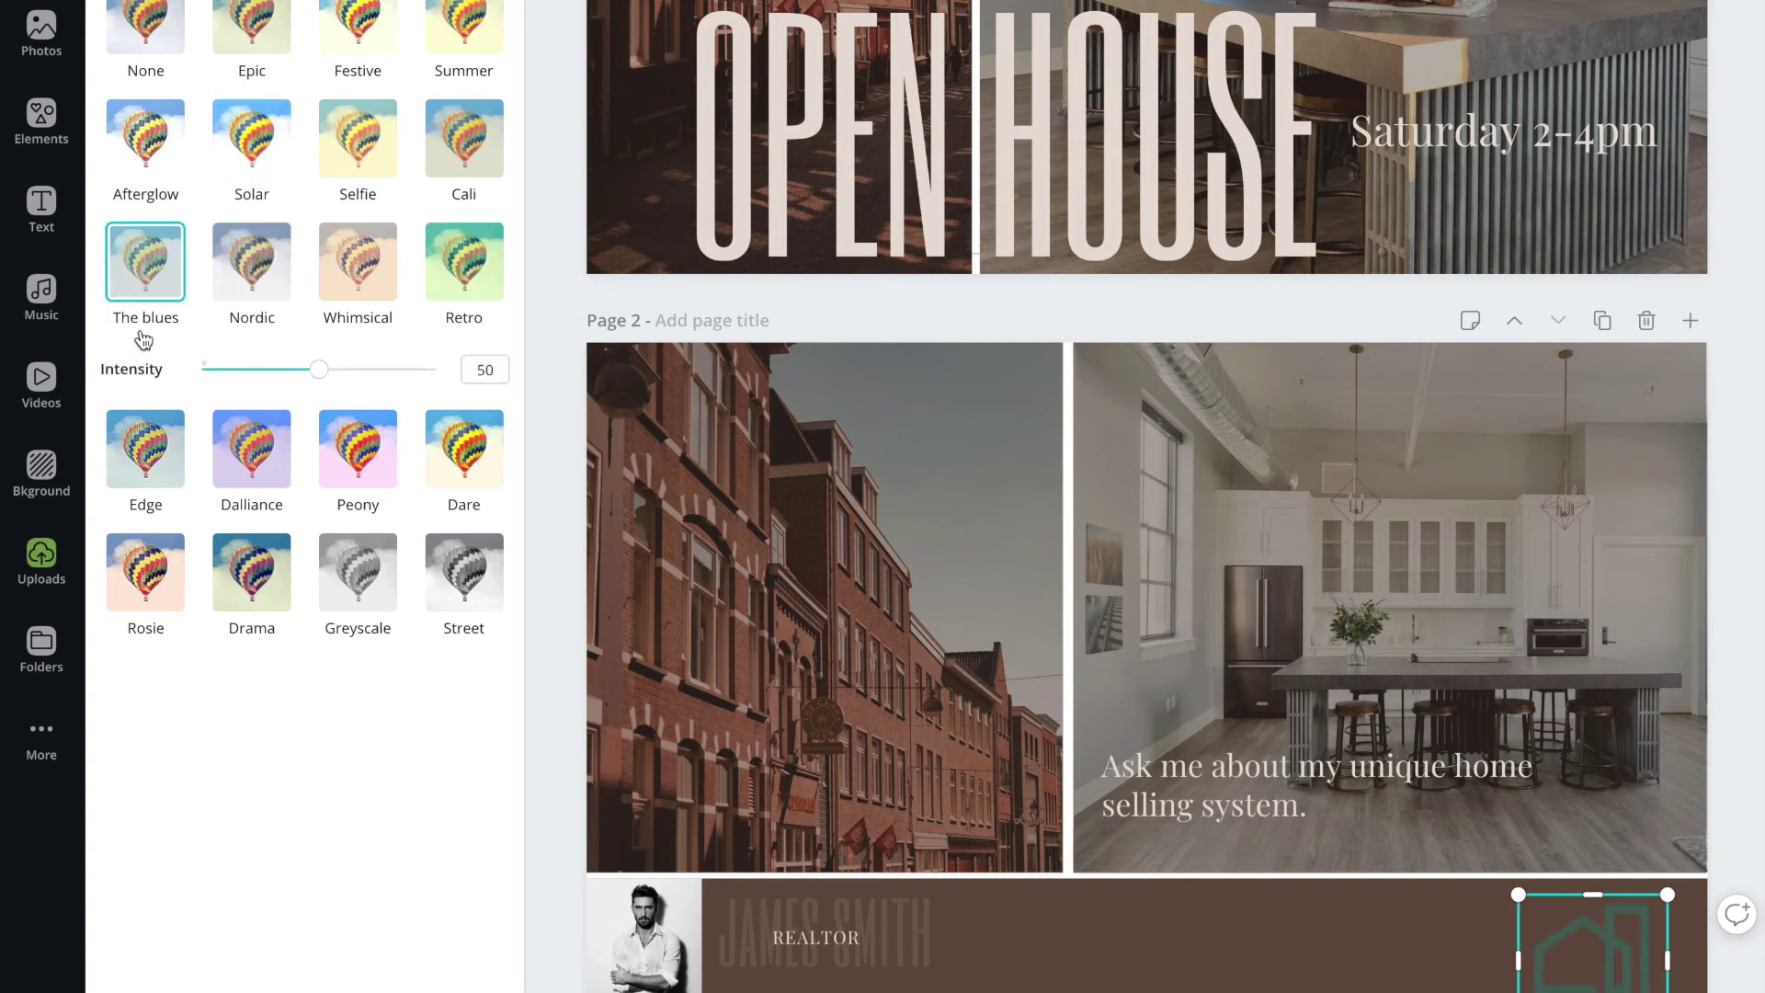
pyautogui.click(345, 570)
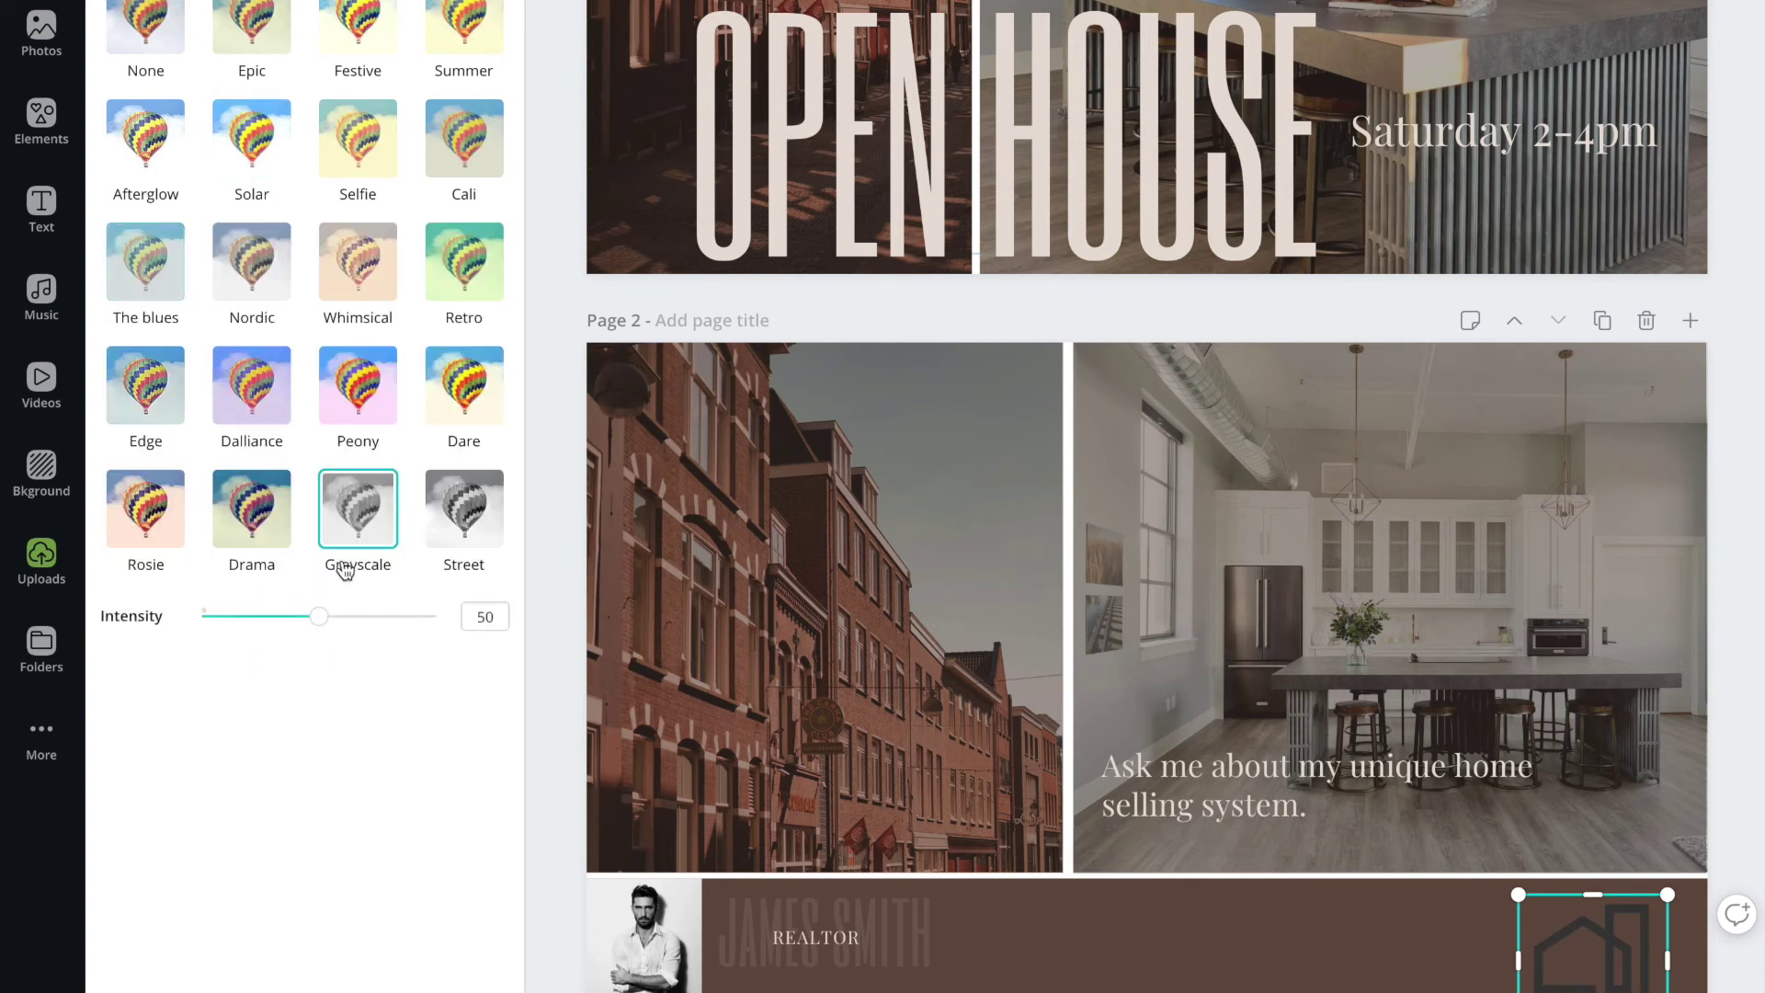
pyautogui.click(460, 543)
pyautogui.click(354, 538)
pyautogui.click(245, 285)
pyautogui.click(158, 61)
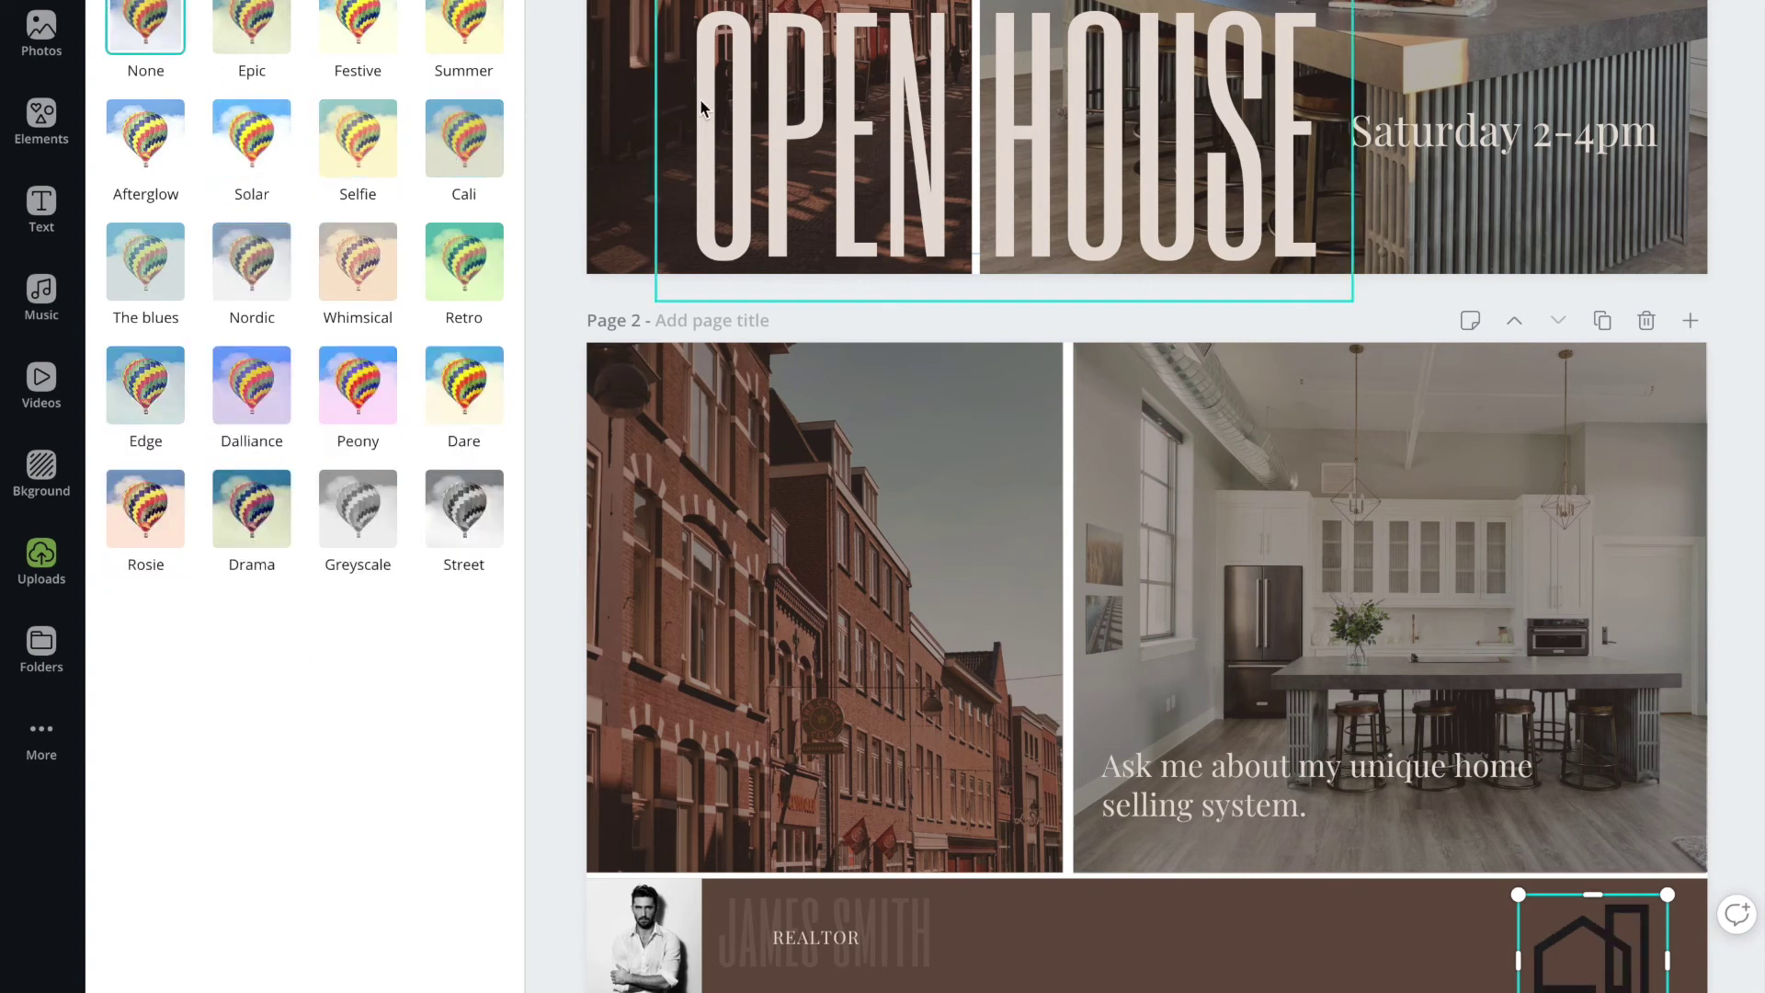
# Lighten the house logo to grey with contrast -100, saturation -29 and brightness at its maximum.
pyautogui.click(699, 2)
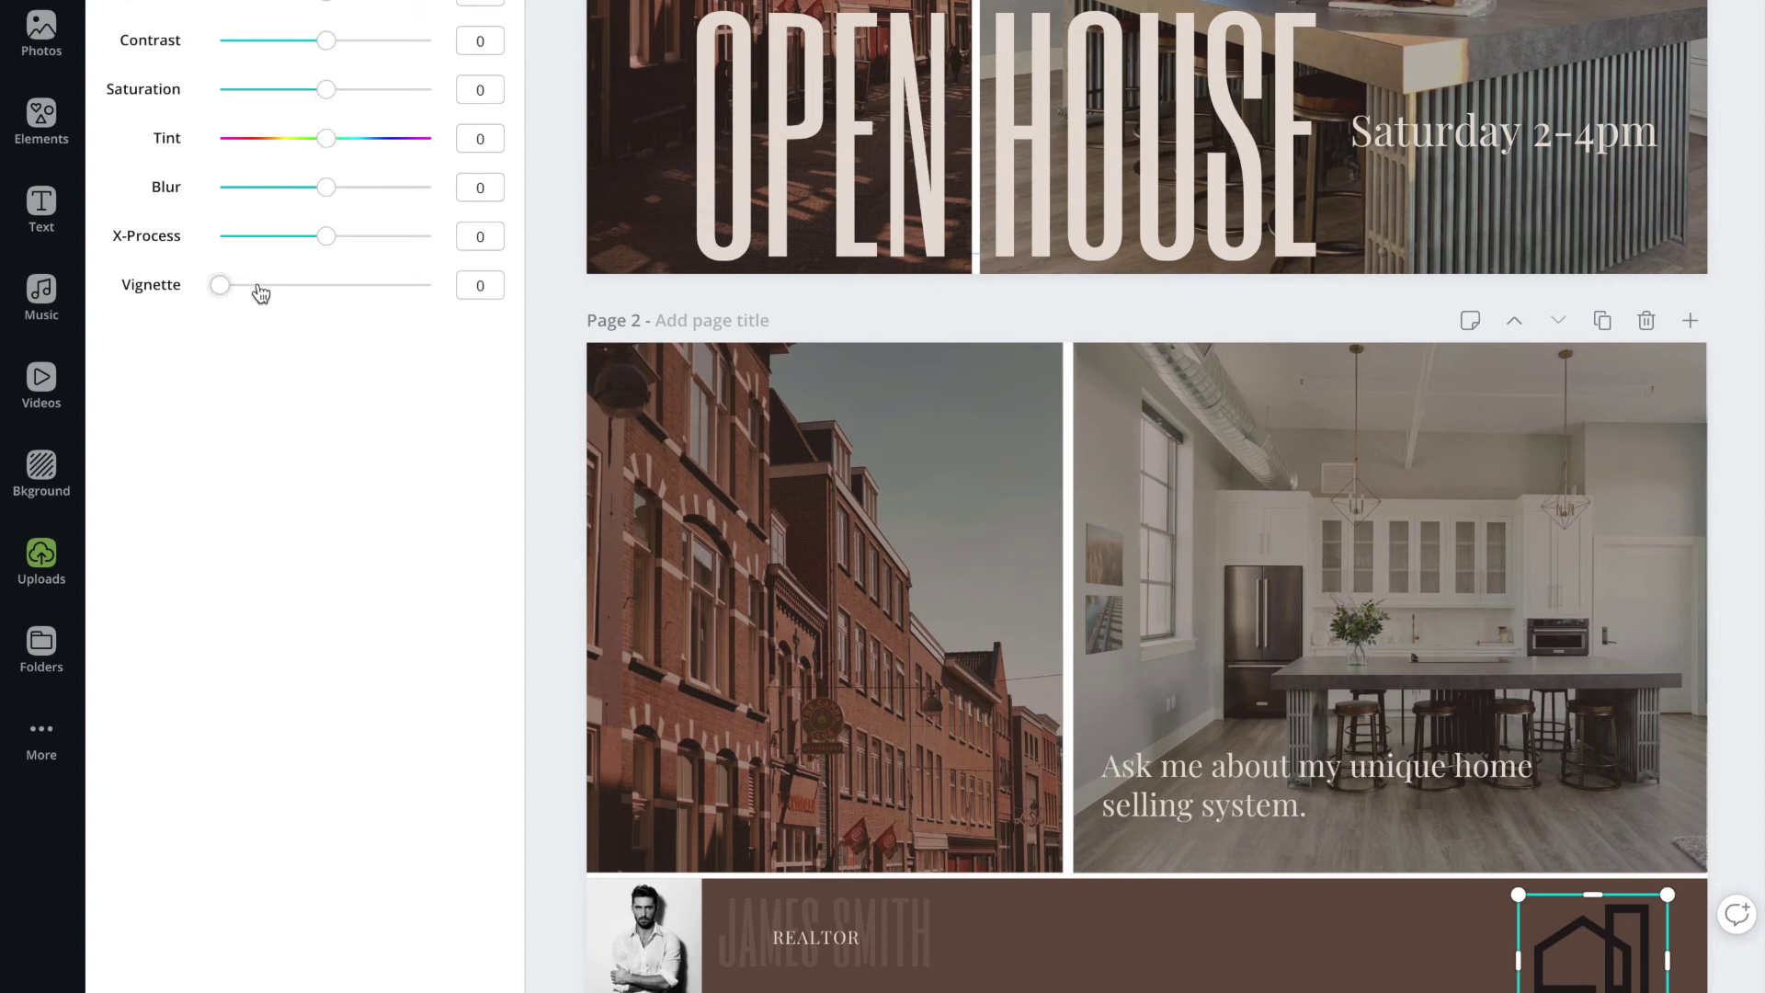
pyautogui.moveTo(326, 41); pyautogui.dragTo(217, 48)
pyautogui.moveTo(329, 91)
pyautogui.mouseDown()
pyautogui.moveTo(222, 91)
pyautogui.moveTo(383, 91)
pyautogui.moveTo(295, 91)
pyautogui.mouseUp()
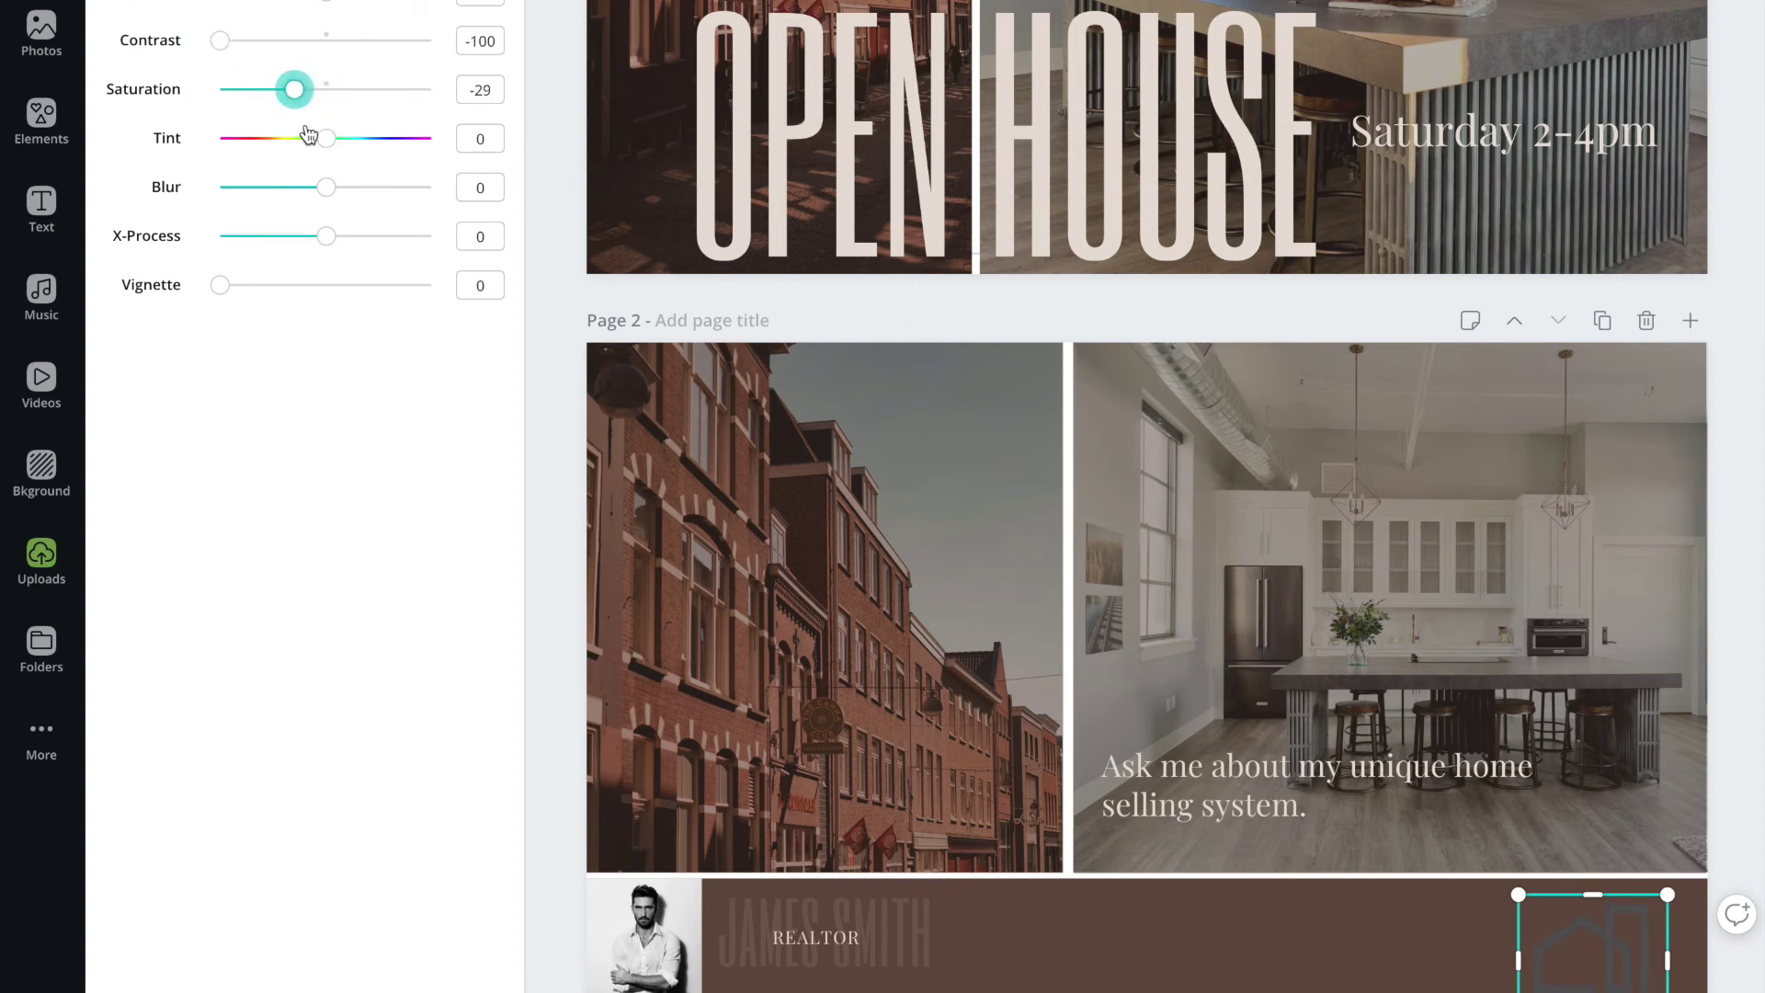
pyautogui.moveTo(326, 2); pyautogui.dragTo(615, 37)
pyautogui.click(555, 582)
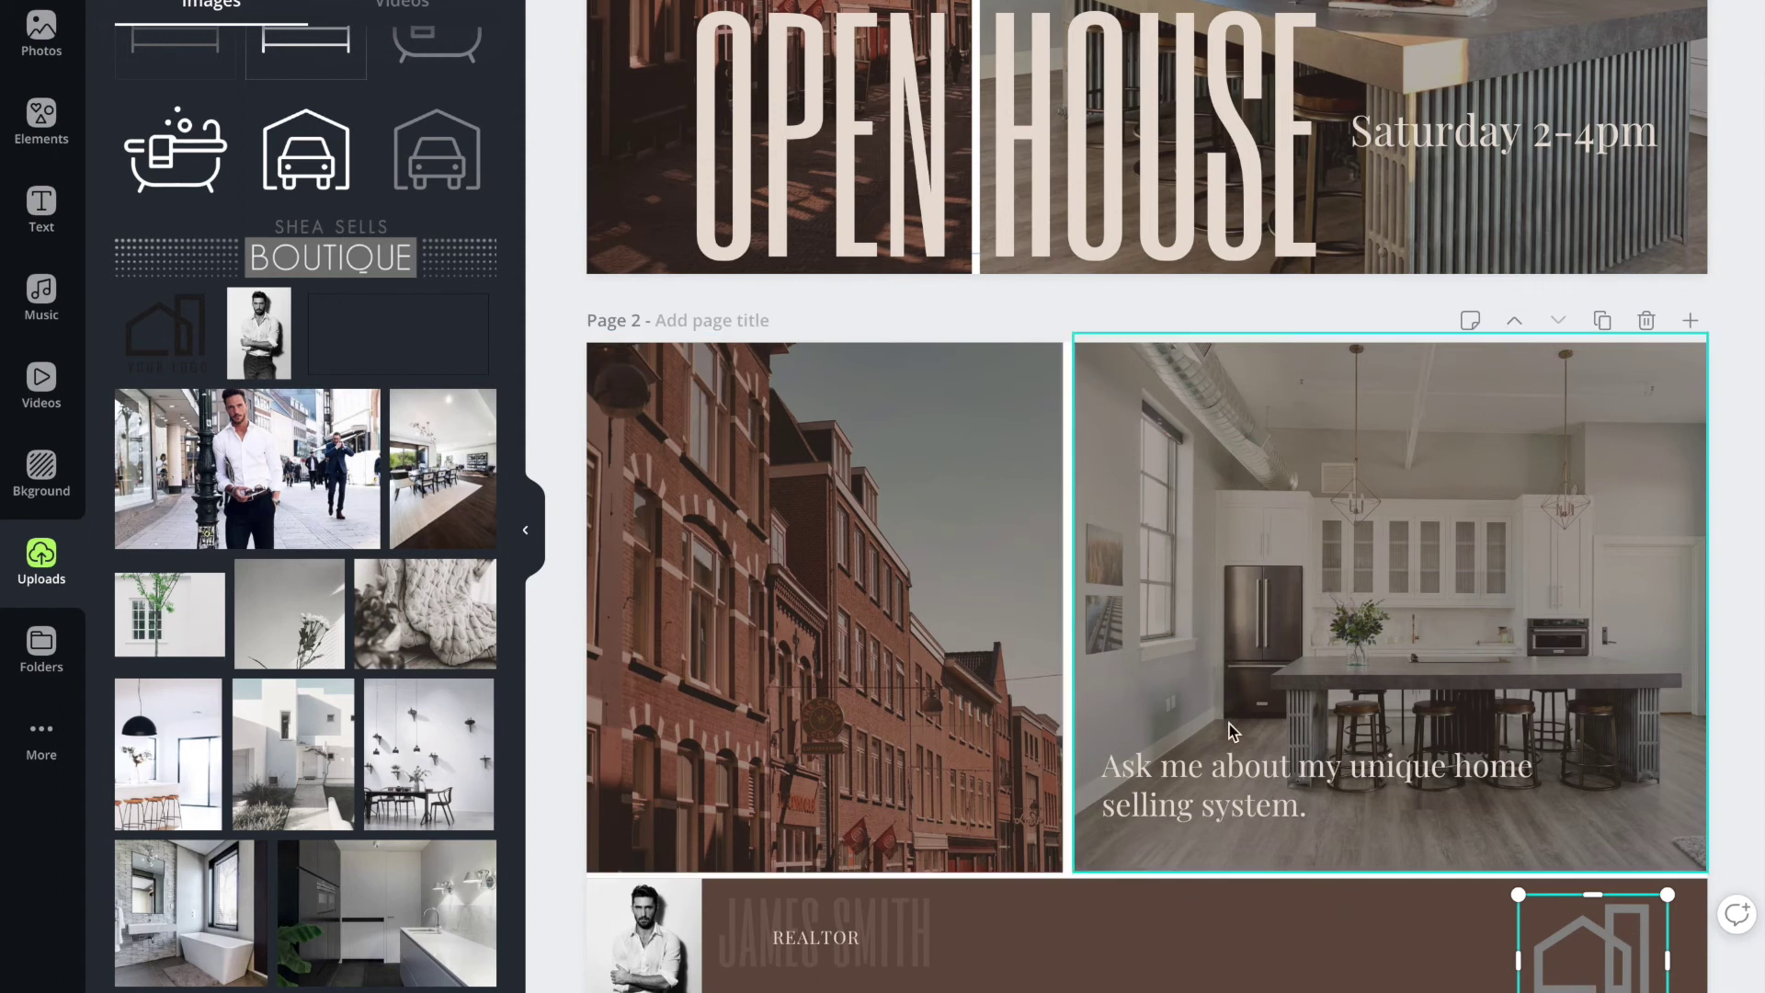
pyautogui.scroll(-1, 1226, 494)
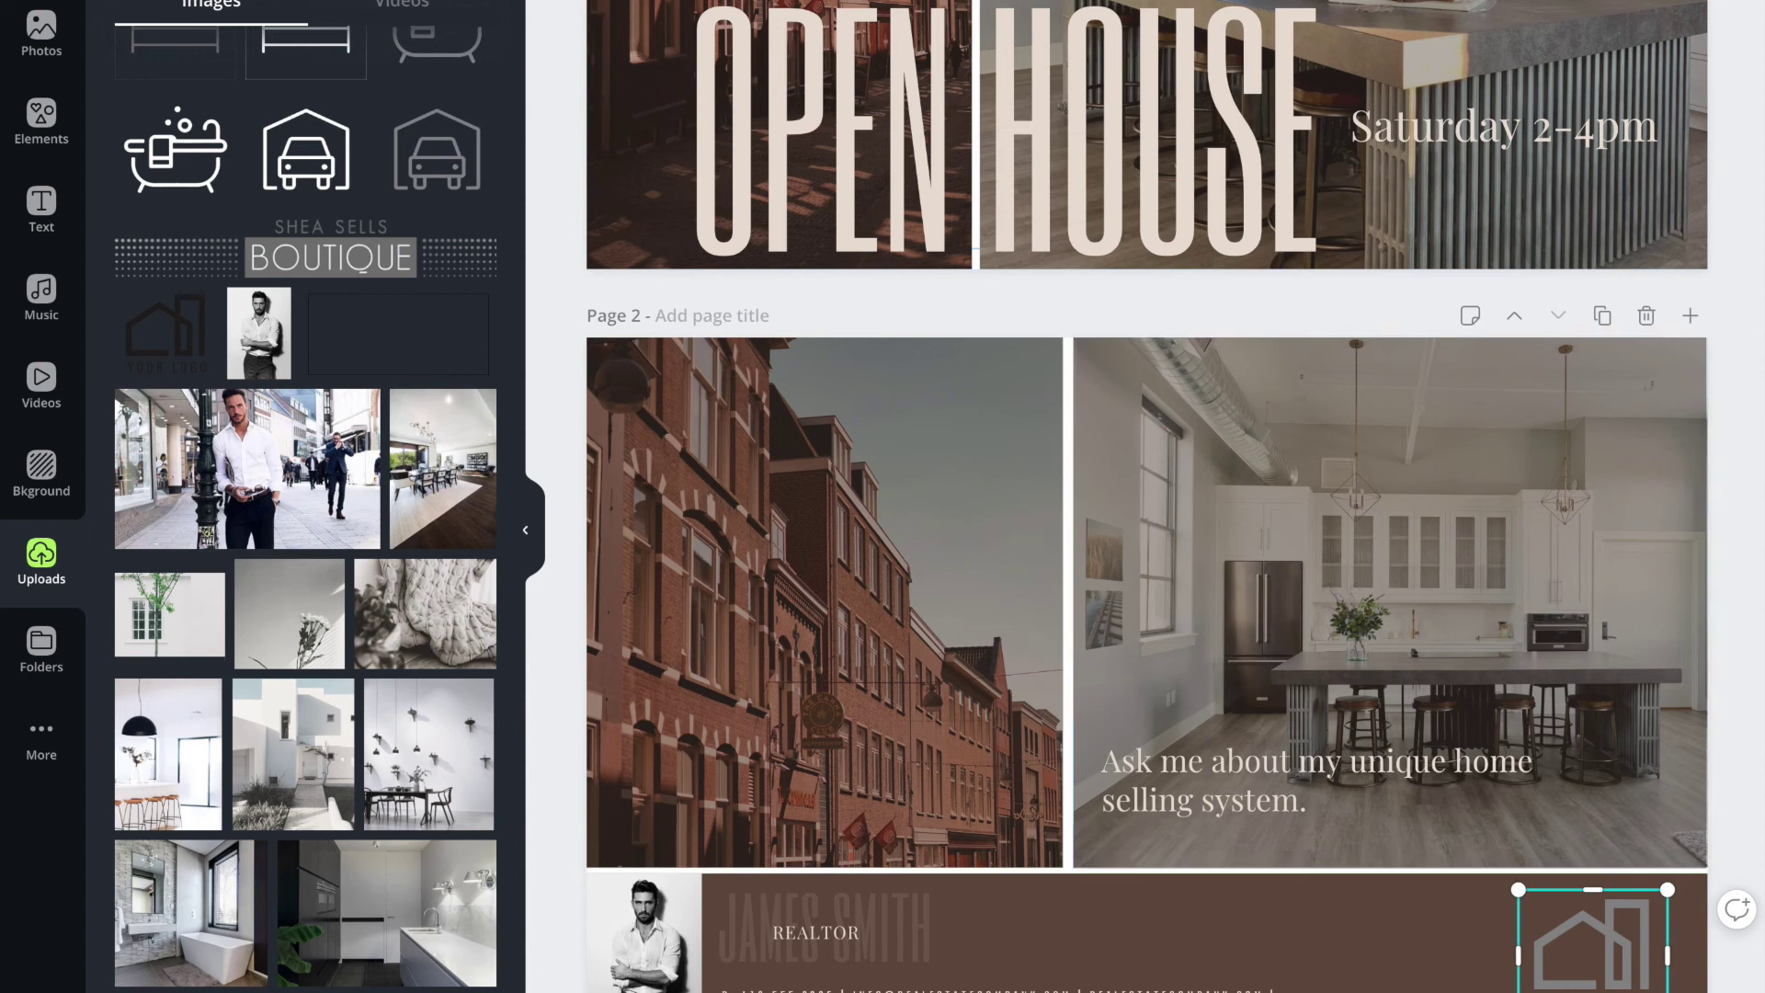
# Show the print bleed area on the postcard pages.
pyautogui.click(174, 3)
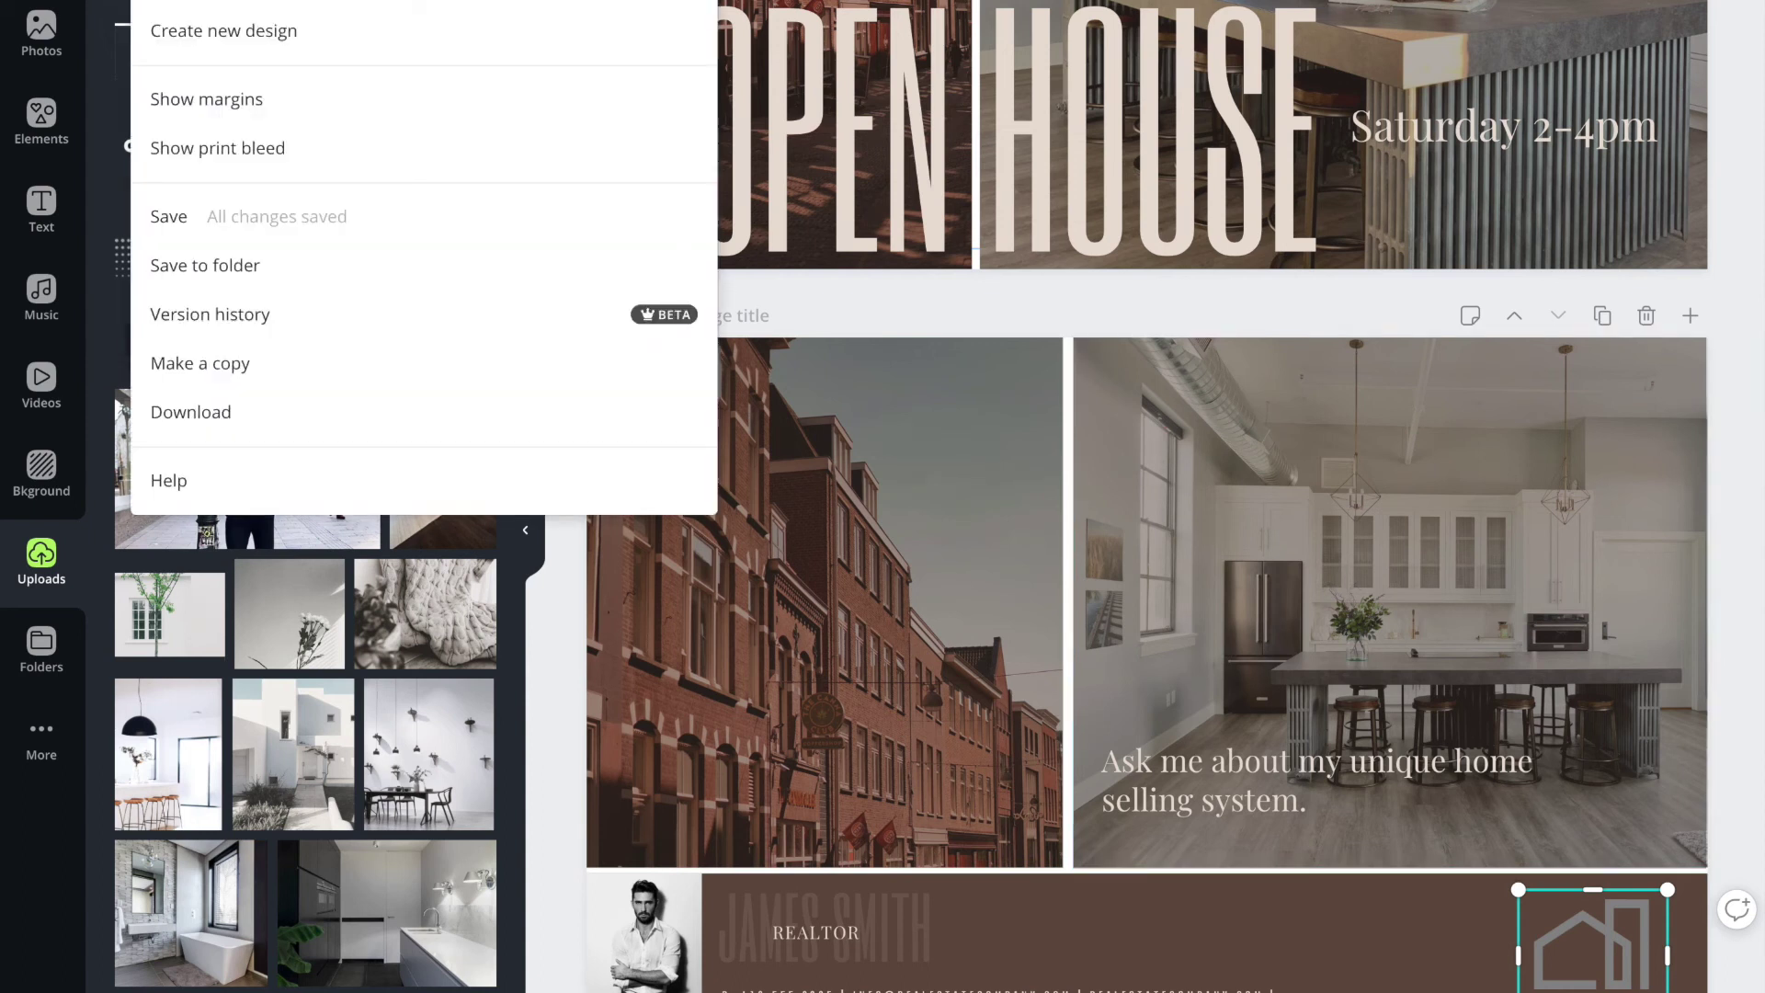
pyautogui.click(194, 152)
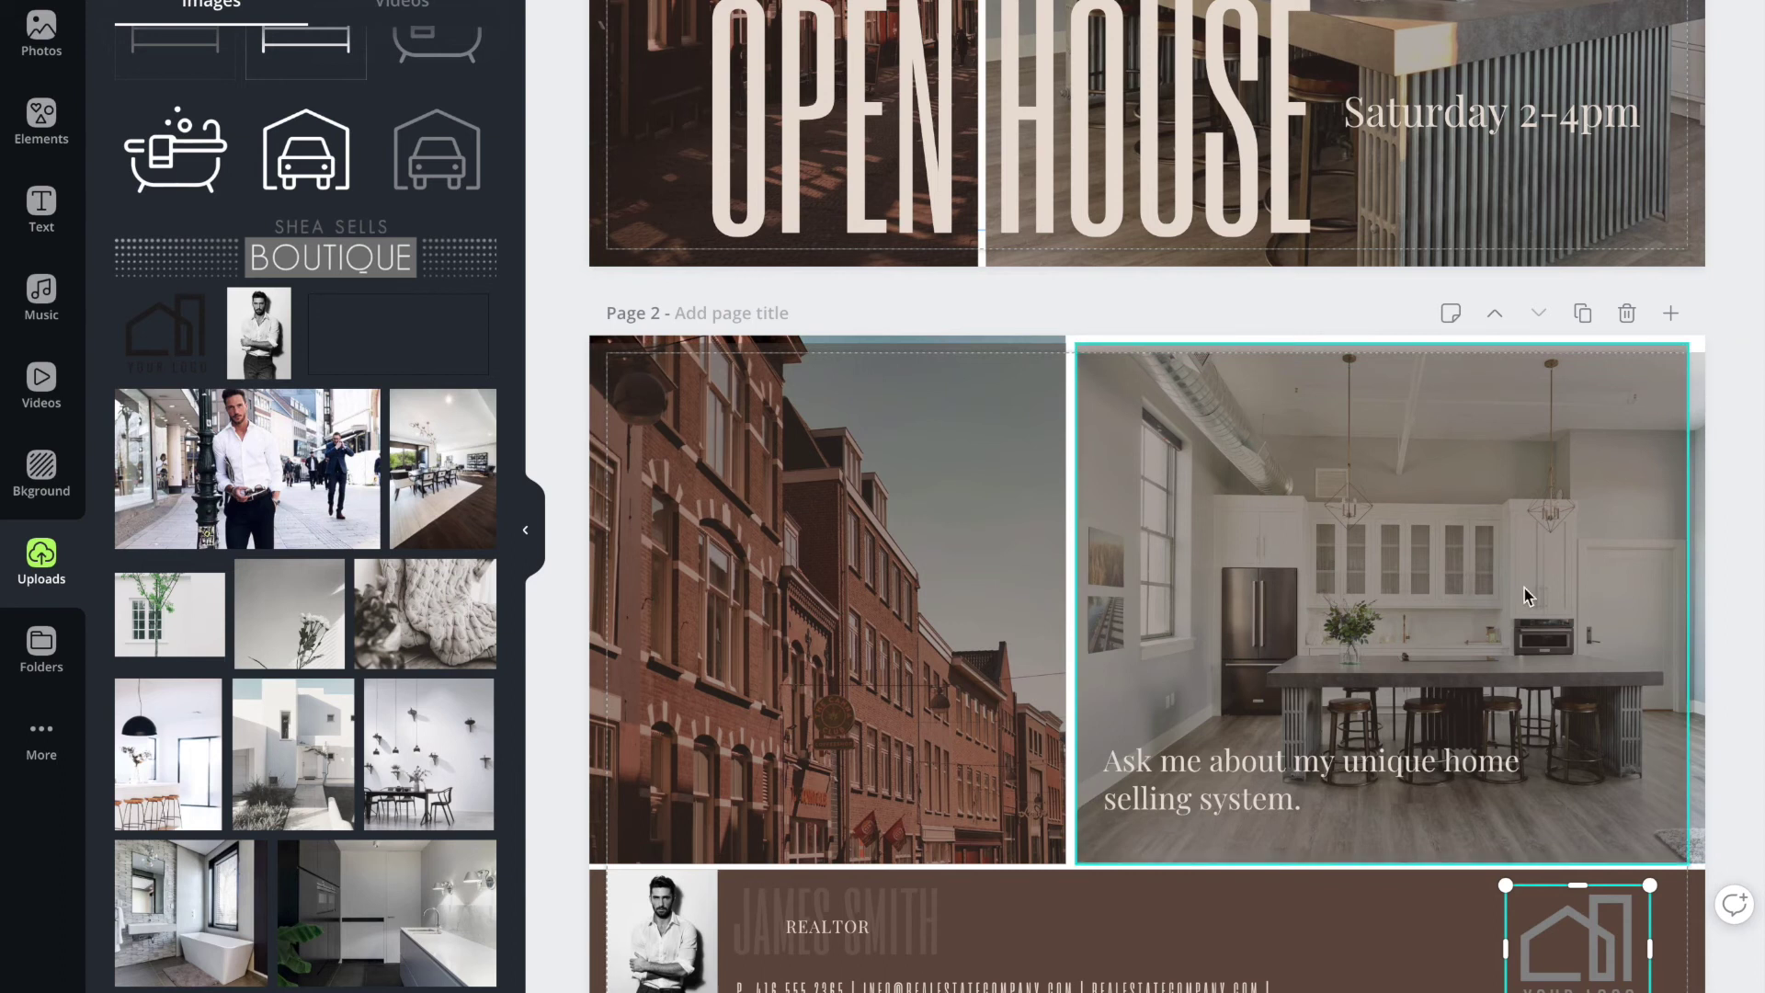
pyautogui.click(1581, 404)
pyautogui.click(1233, 308)
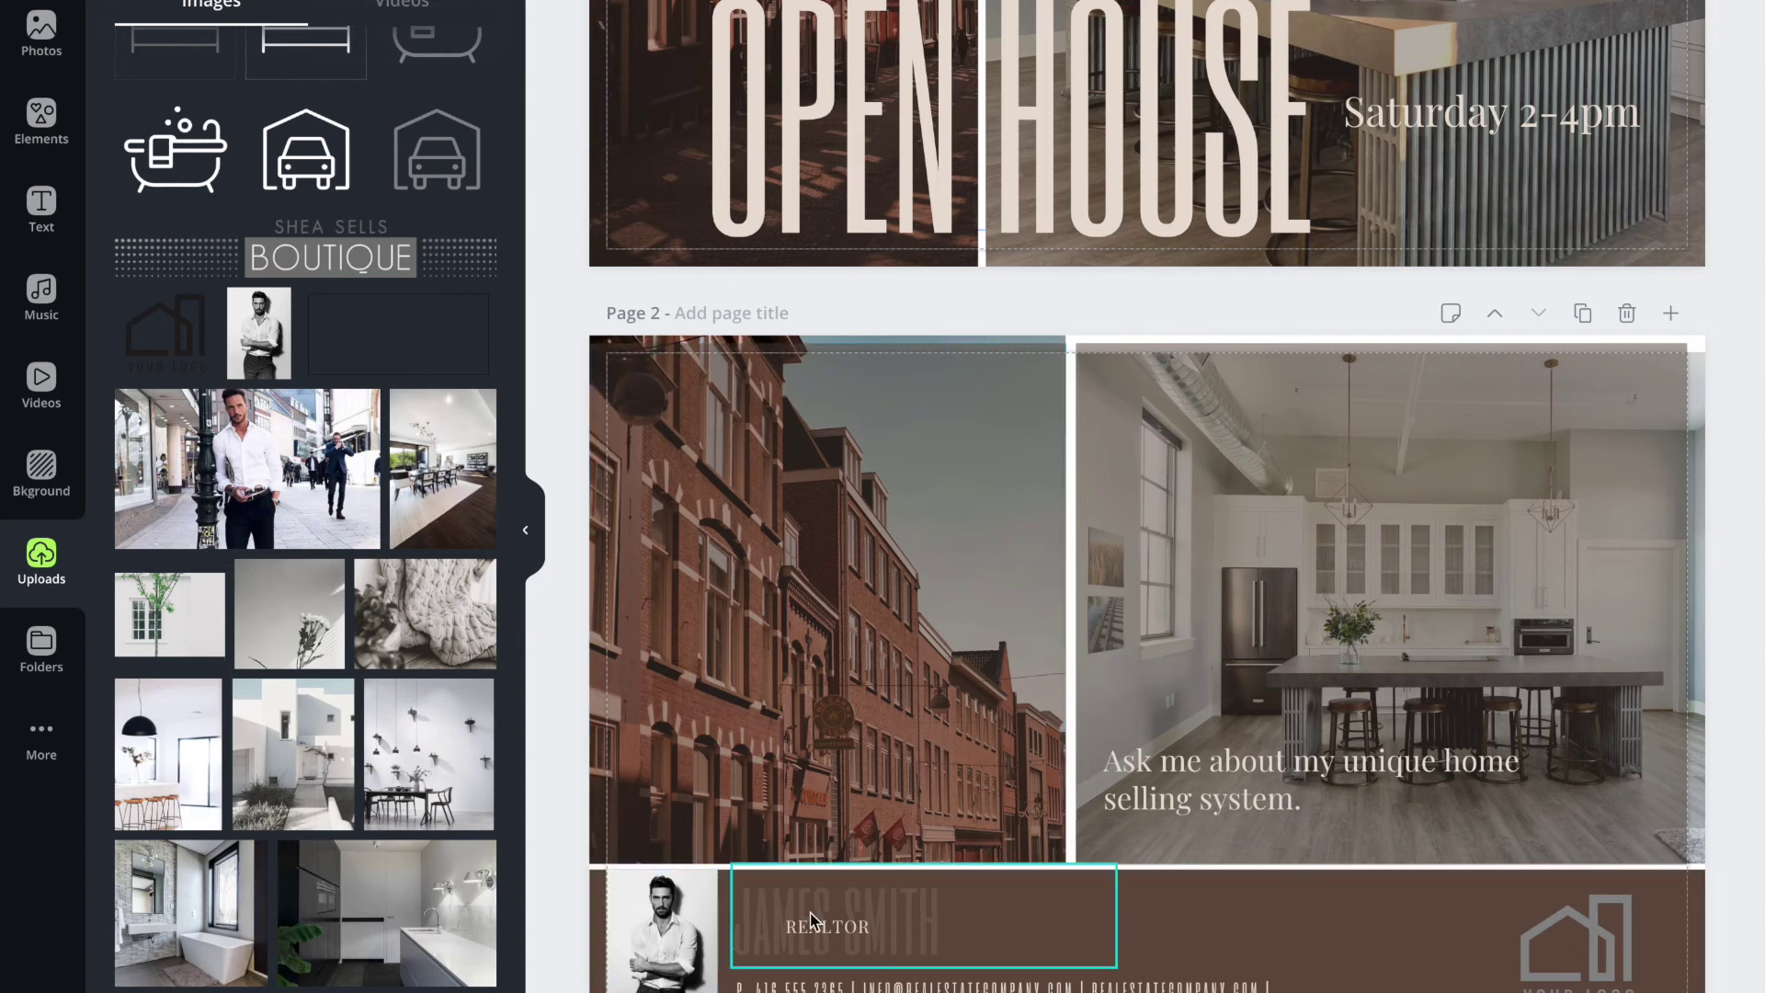
# Extend page 2's portrait, kitchen photo and brick building photo to the outer bleed edges.
pyautogui.click(669, 933)
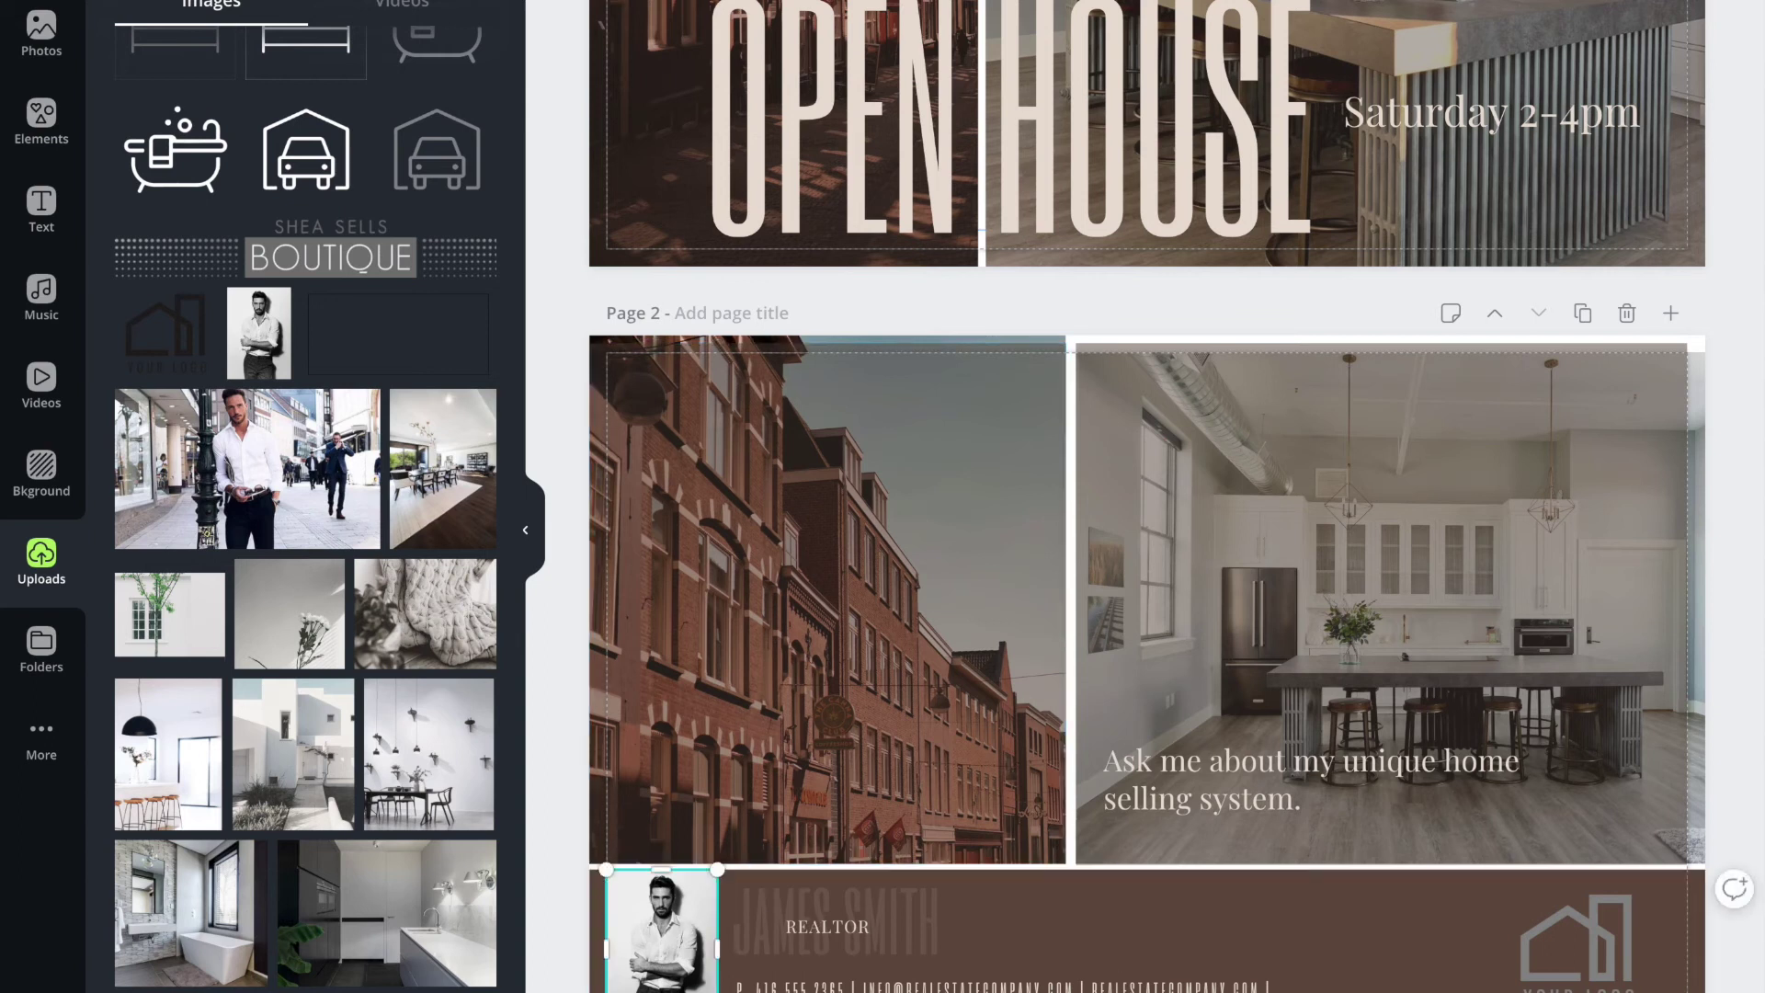
pyautogui.moveTo(670, 933); pyautogui.dragTo(653, 932)
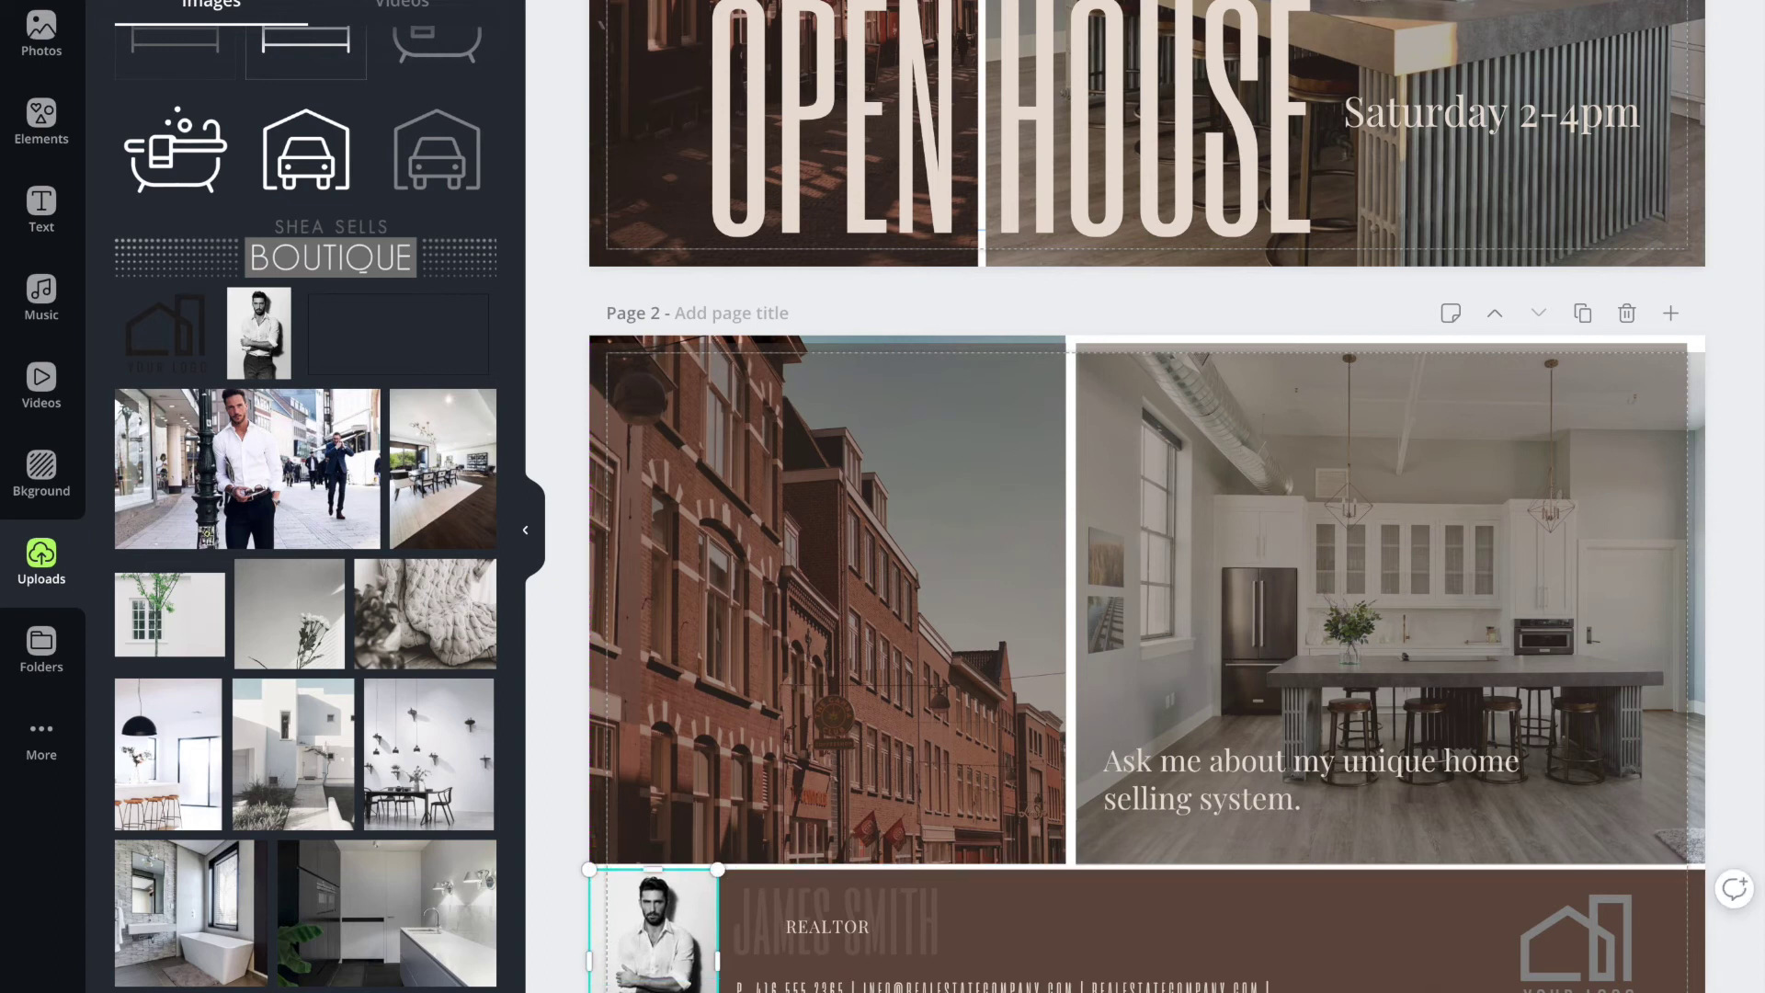
pyautogui.click(1636, 607)
pyautogui.moveTo(1701, 604); pyautogui.dragTo(1706, 599)
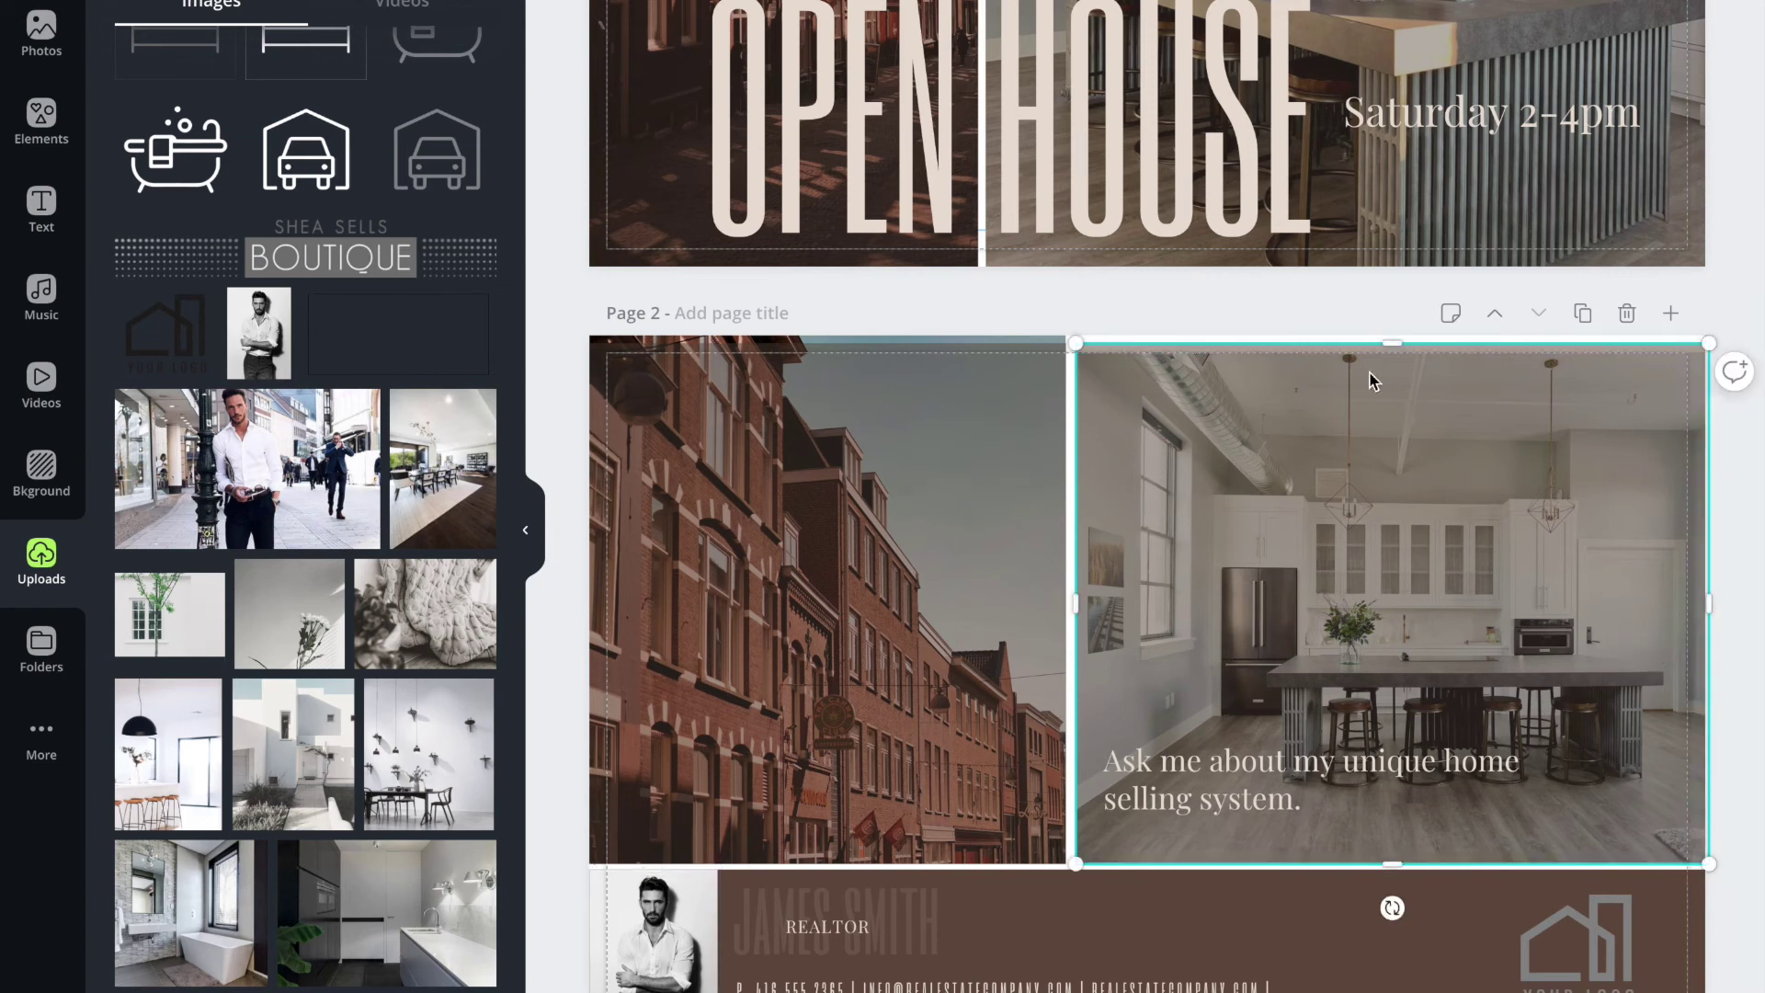
pyautogui.moveTo(1382, 345); pyautogui.dragTo(1310, 367)
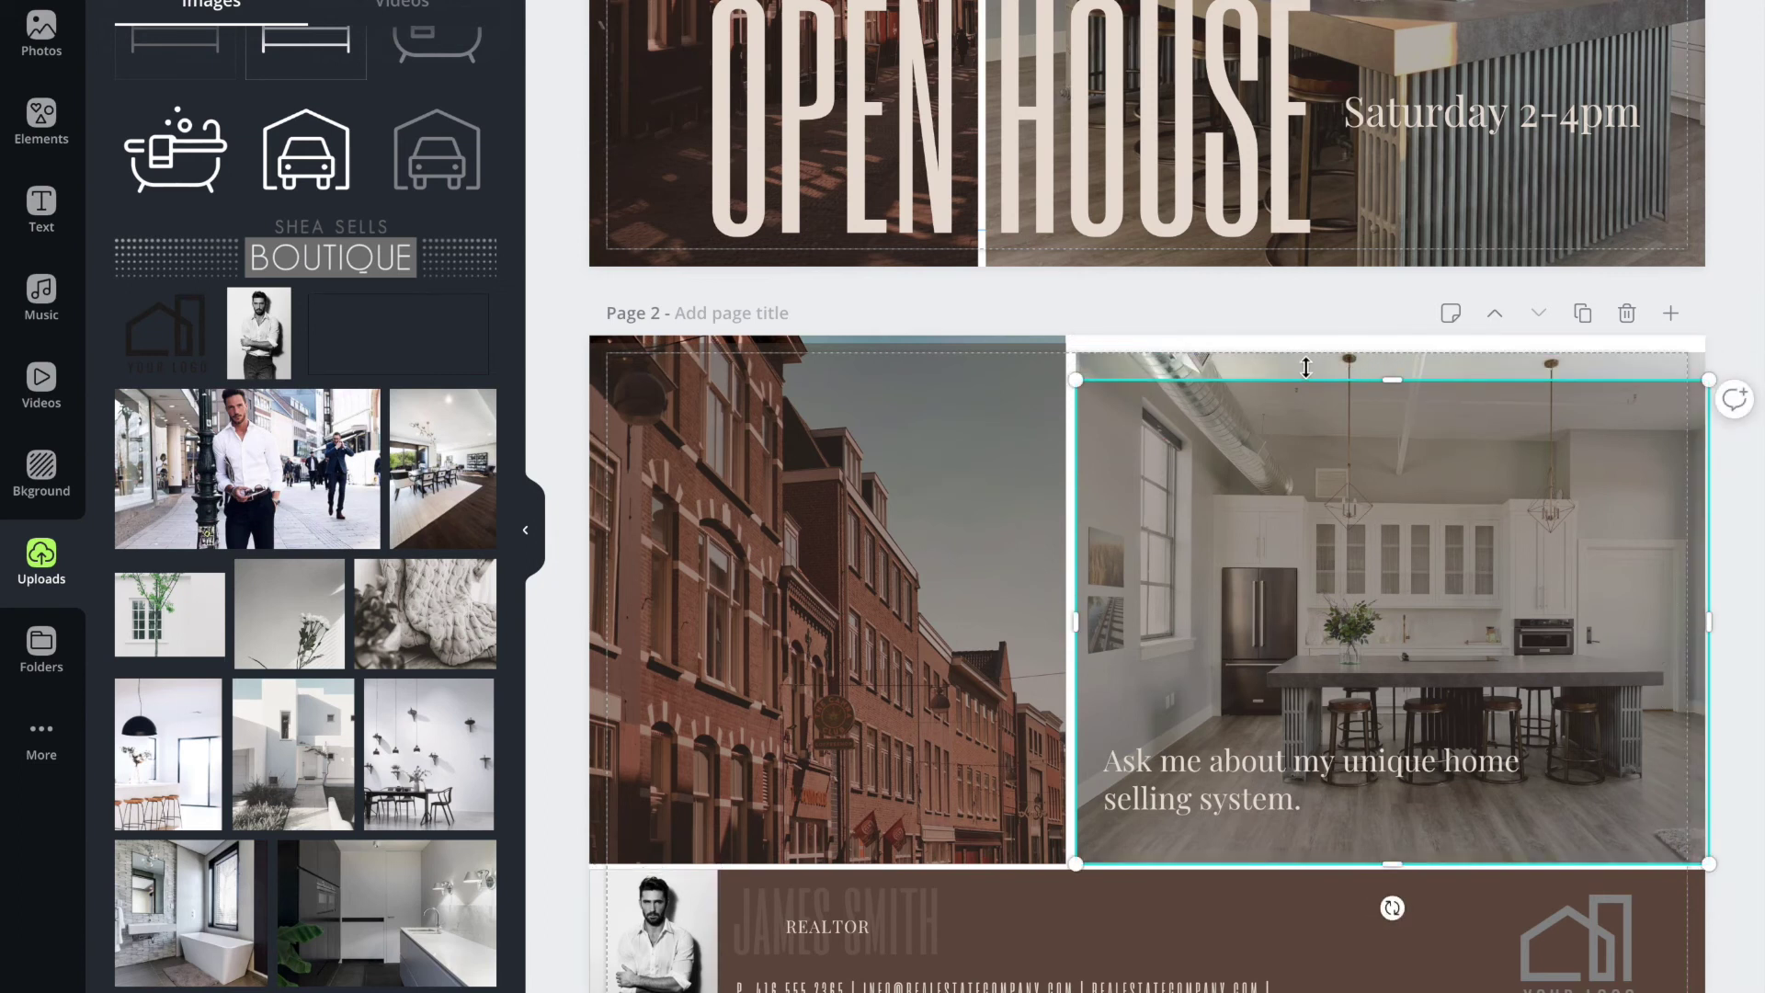
pyautogui.moveTo(1388, 340); pyautogui.dragTo(1391, 335)
pyautogui.click(943, 474)
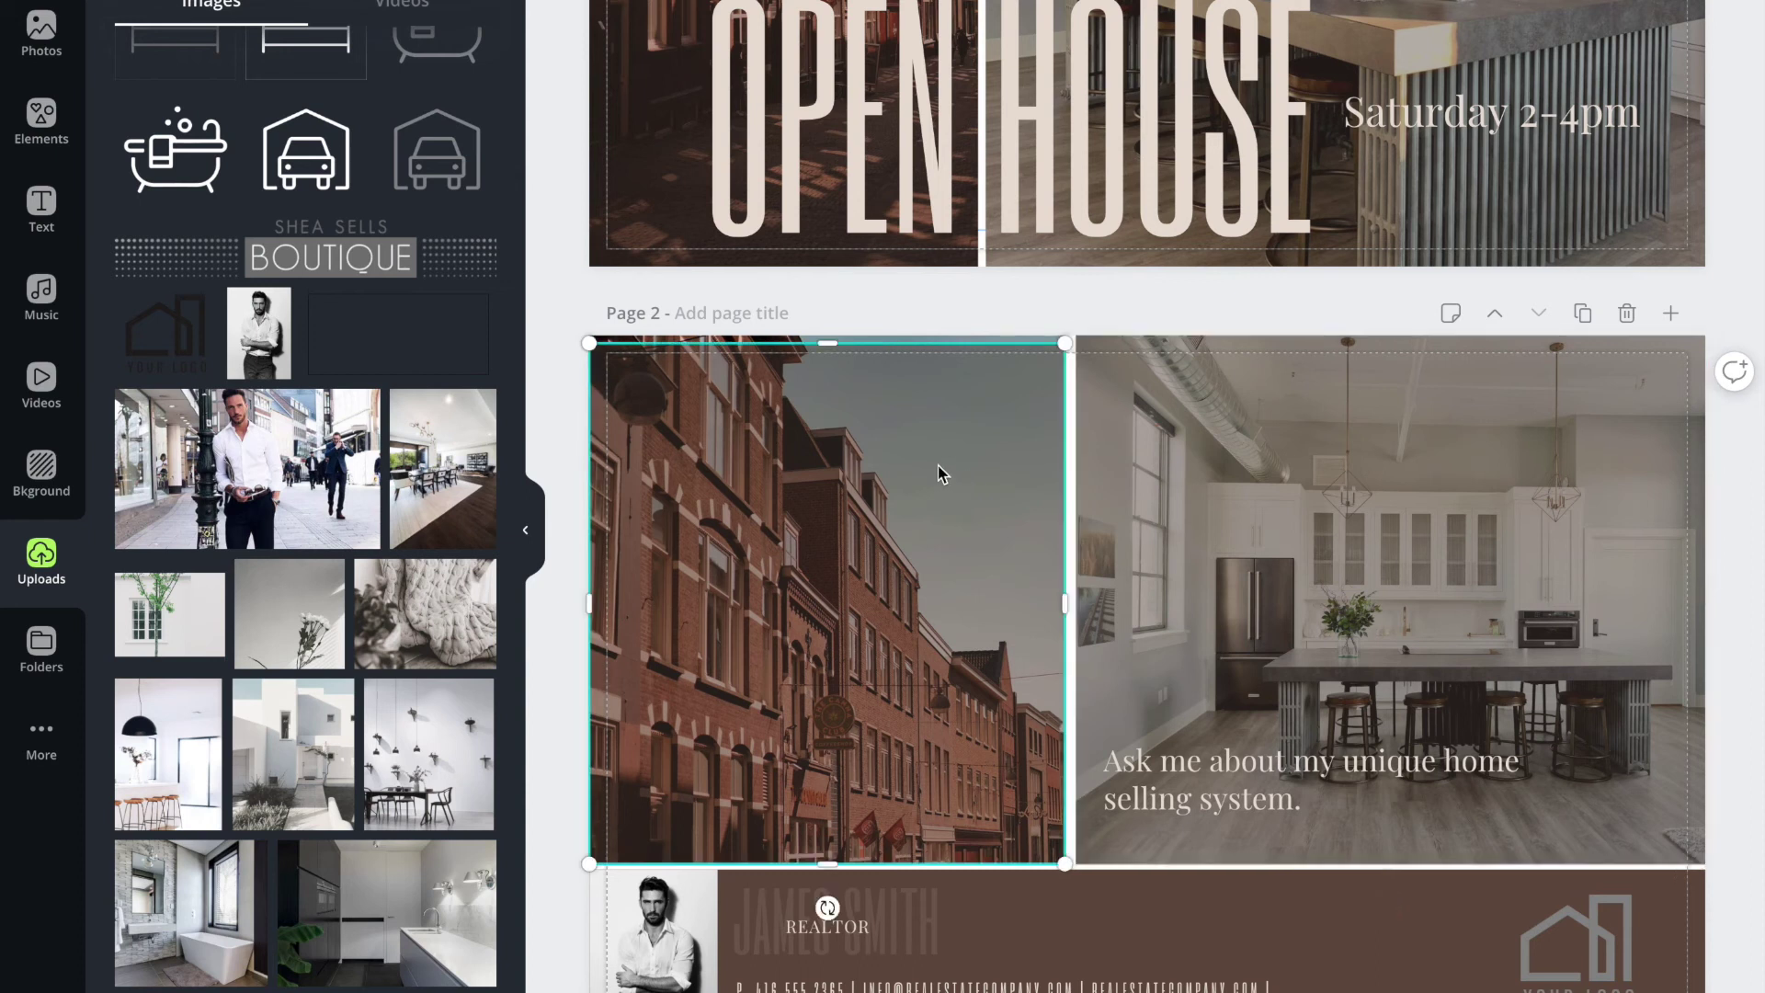
pyautogui.moveTo(828, 343); pyautogui.dragTo(833, 336)
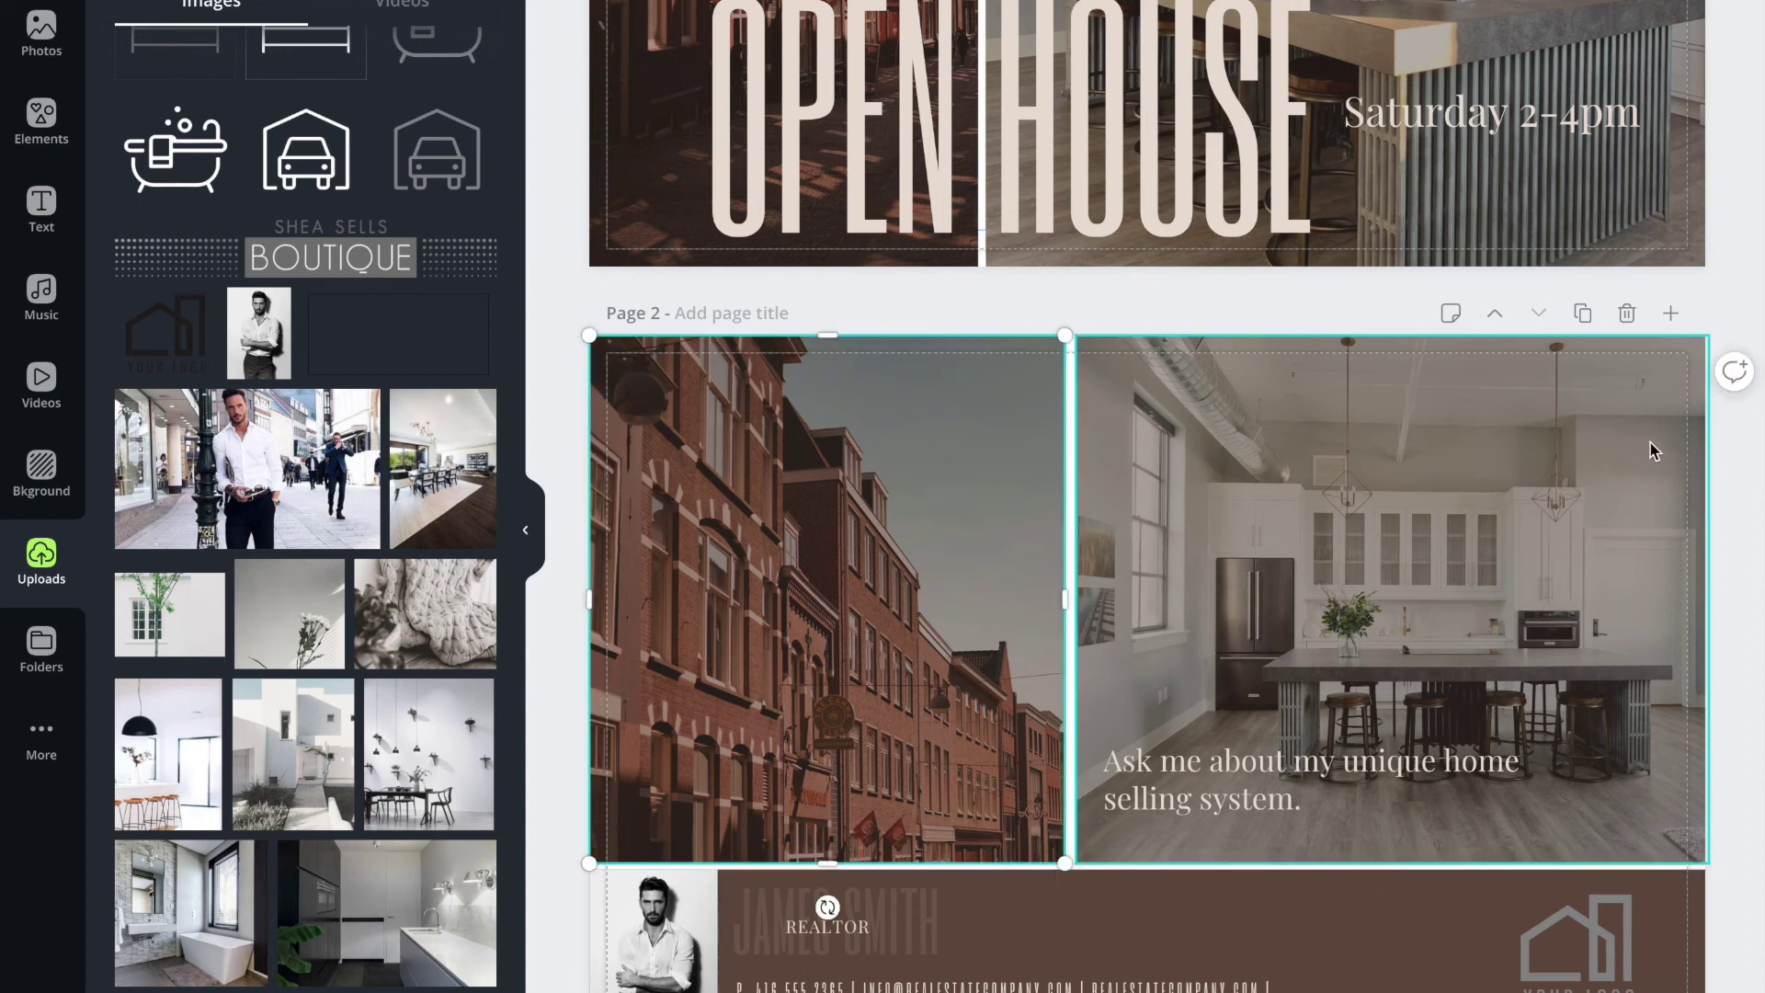
# Download all pages of the postcard as PDF Print with crop marks and bleed included.
pyautogui.scroll(5, 723, 429)
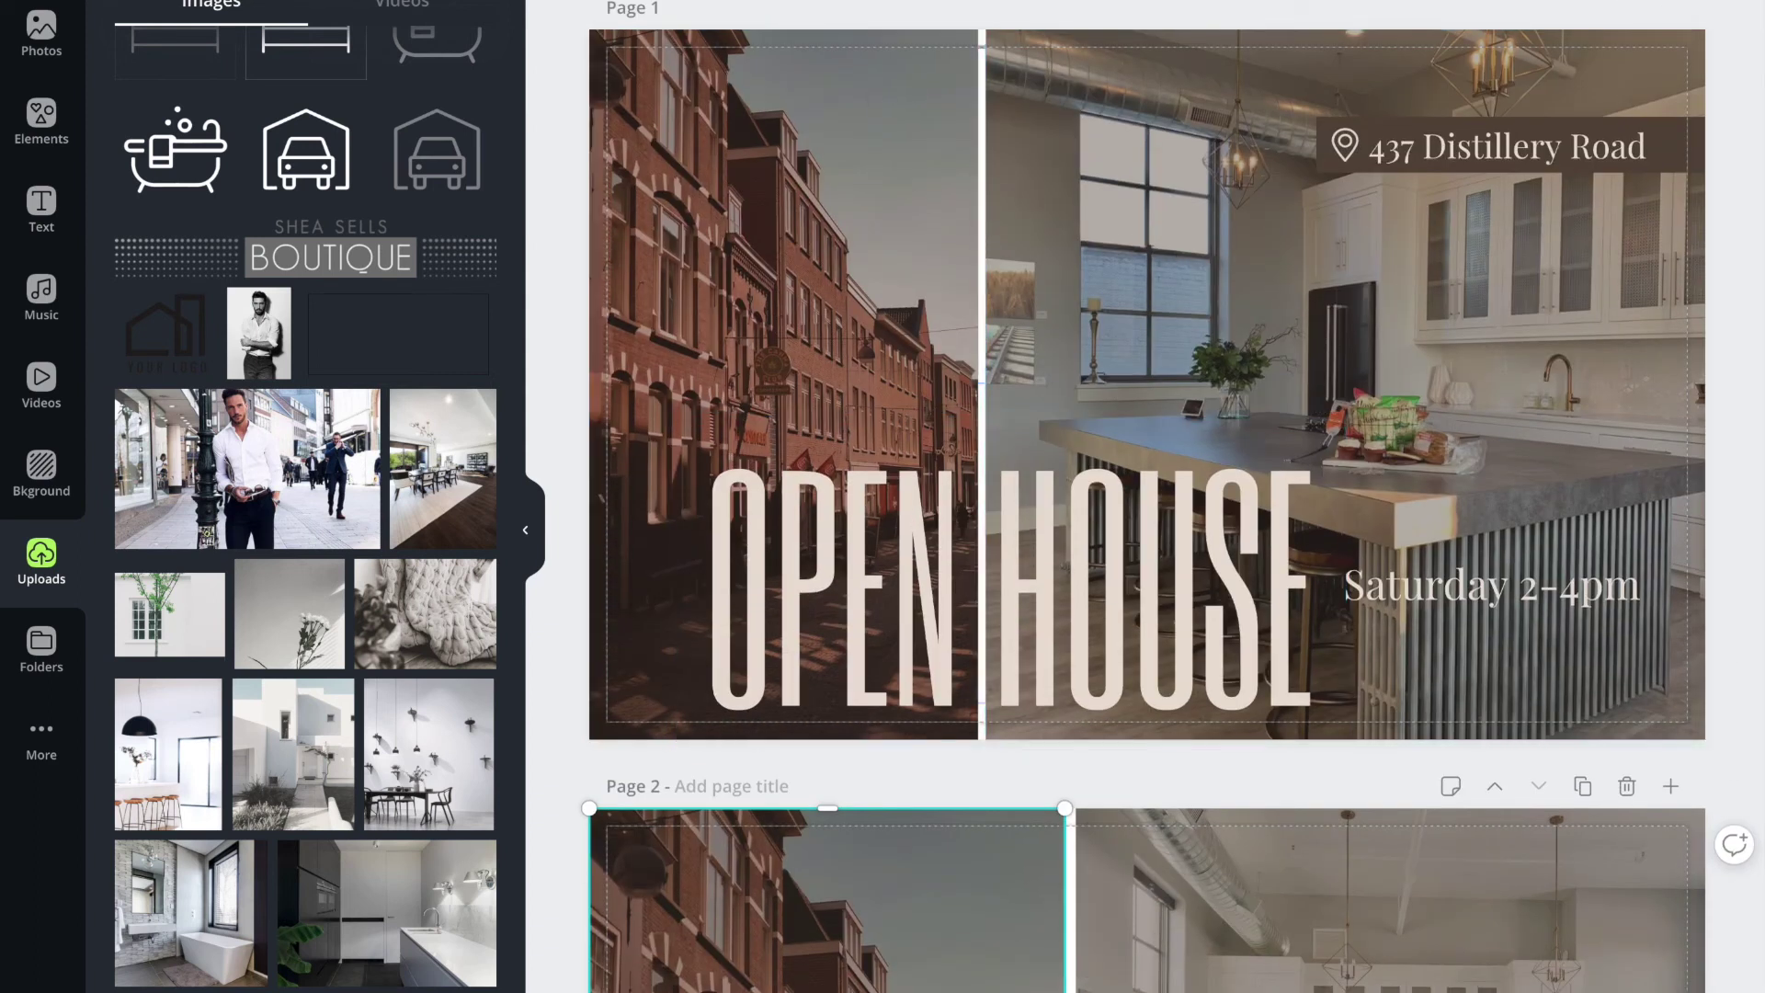
pyautogui.click(1645, 2)
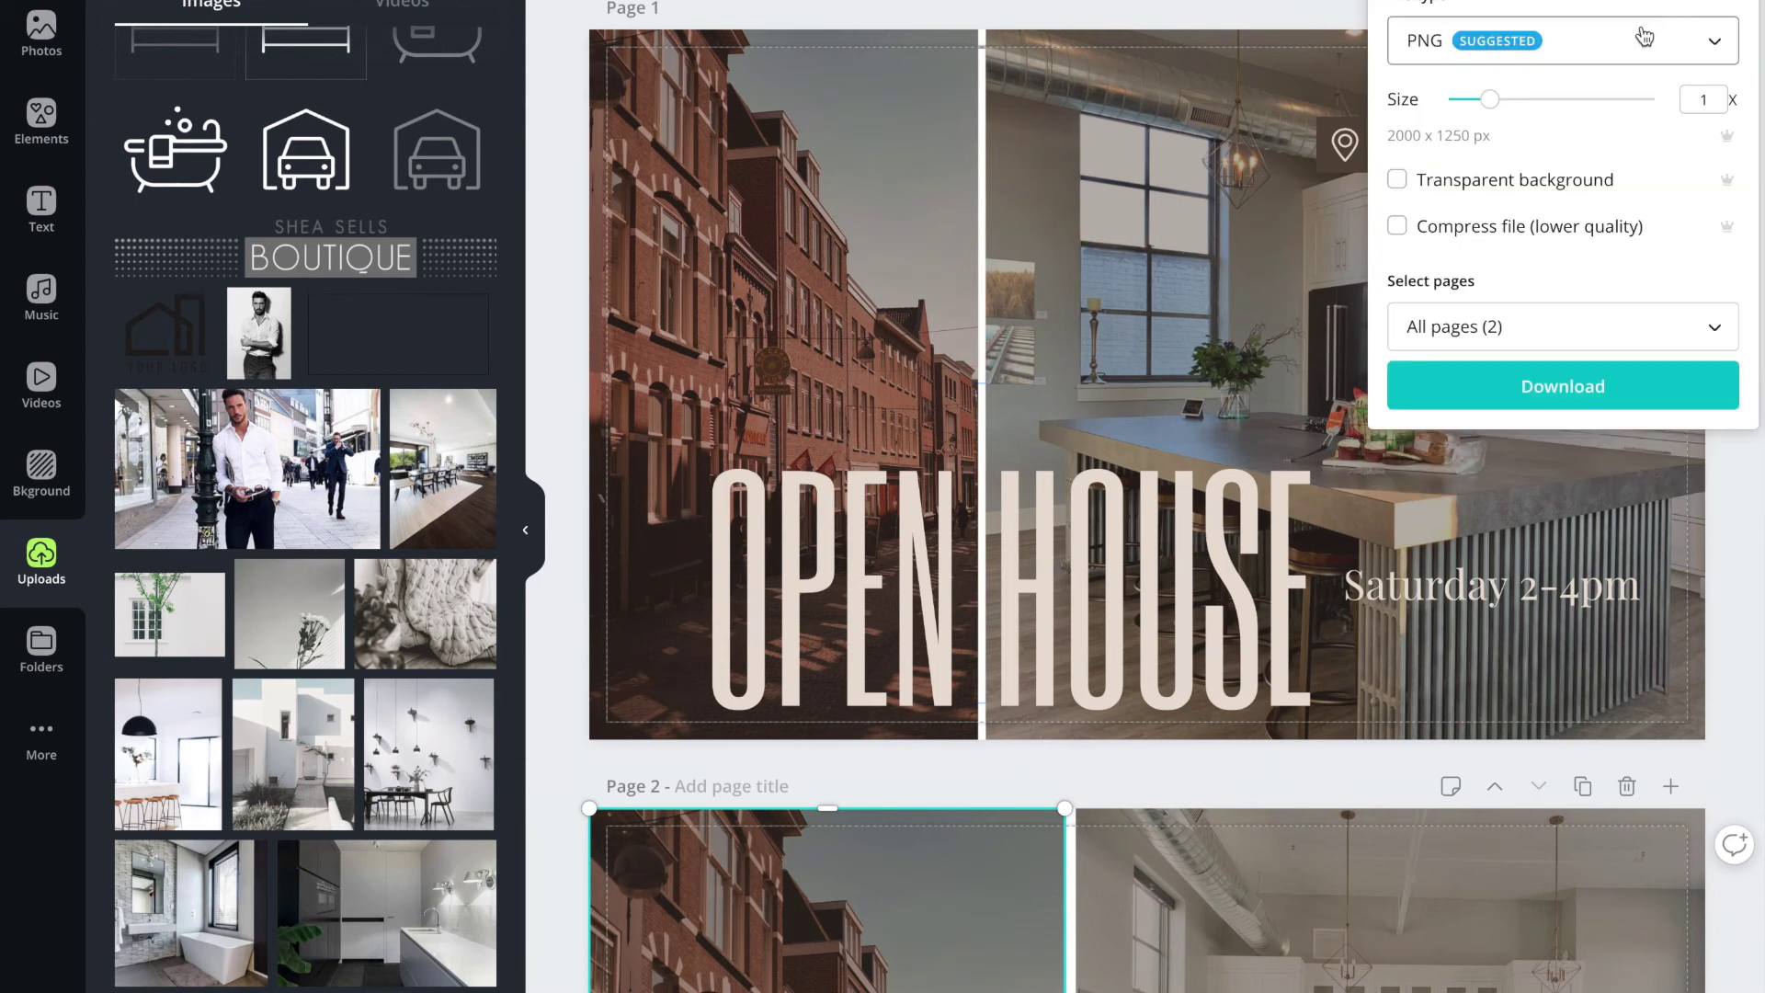
pyautogui.click(1645, 37)
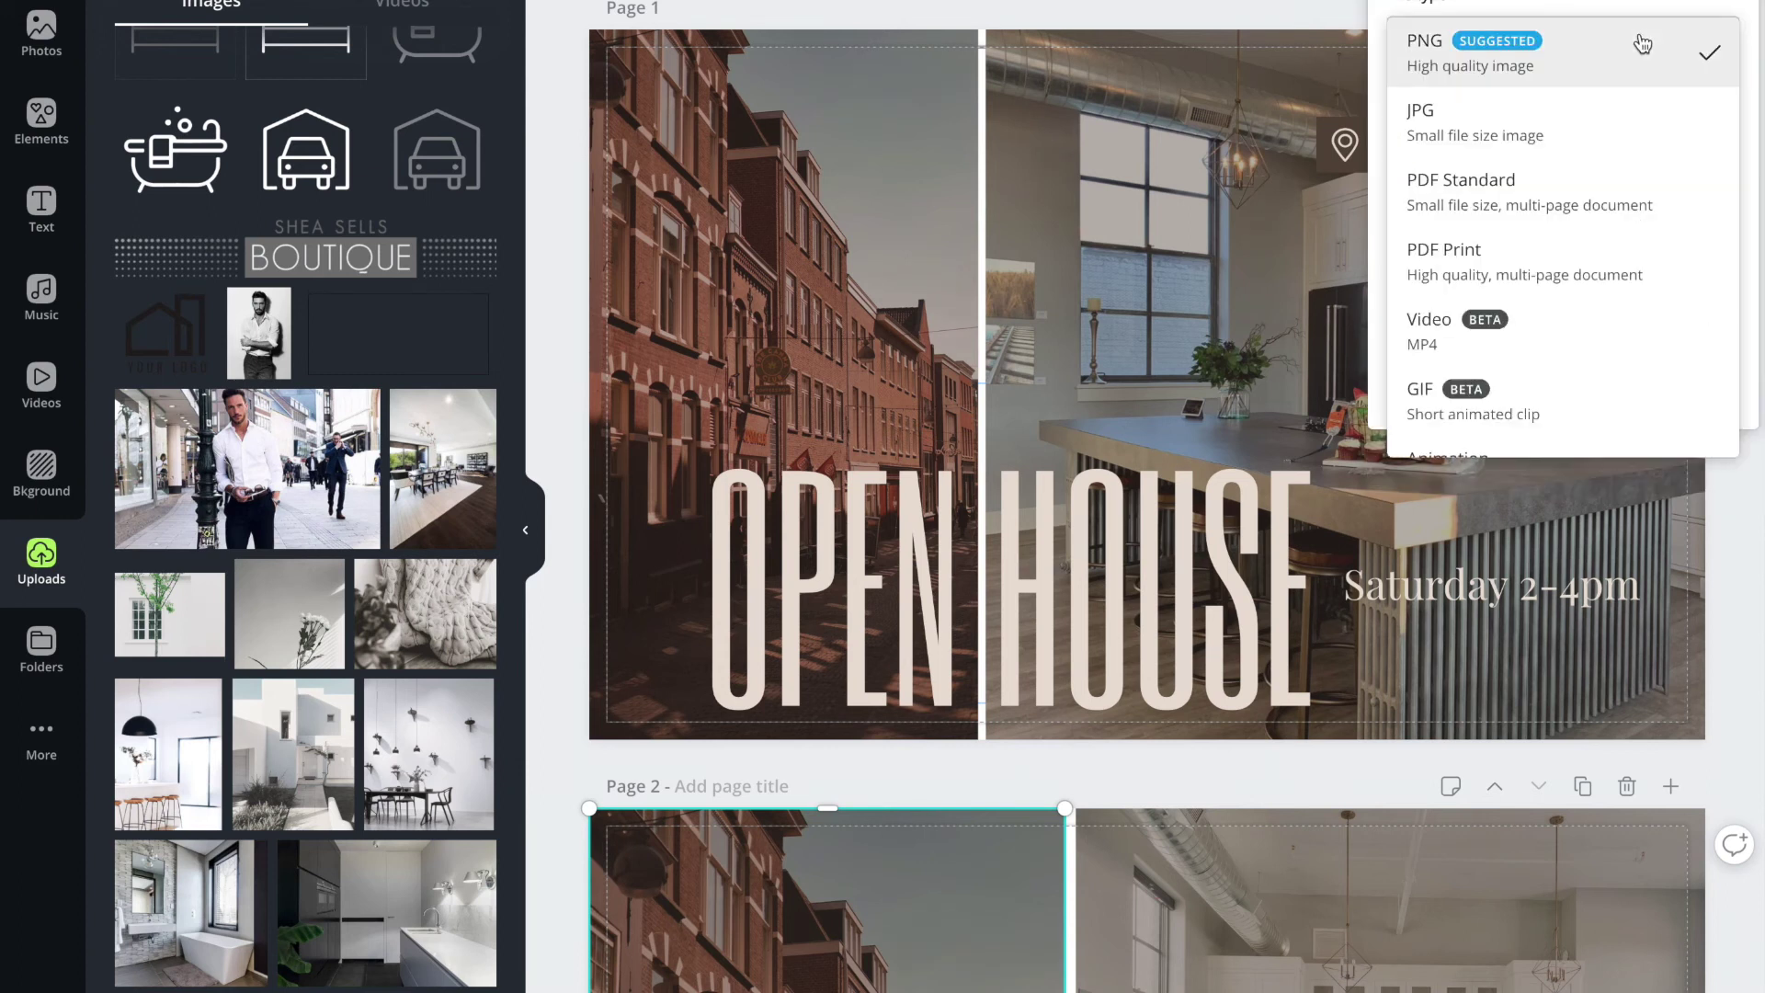
pyautogui.click(1449, 274)
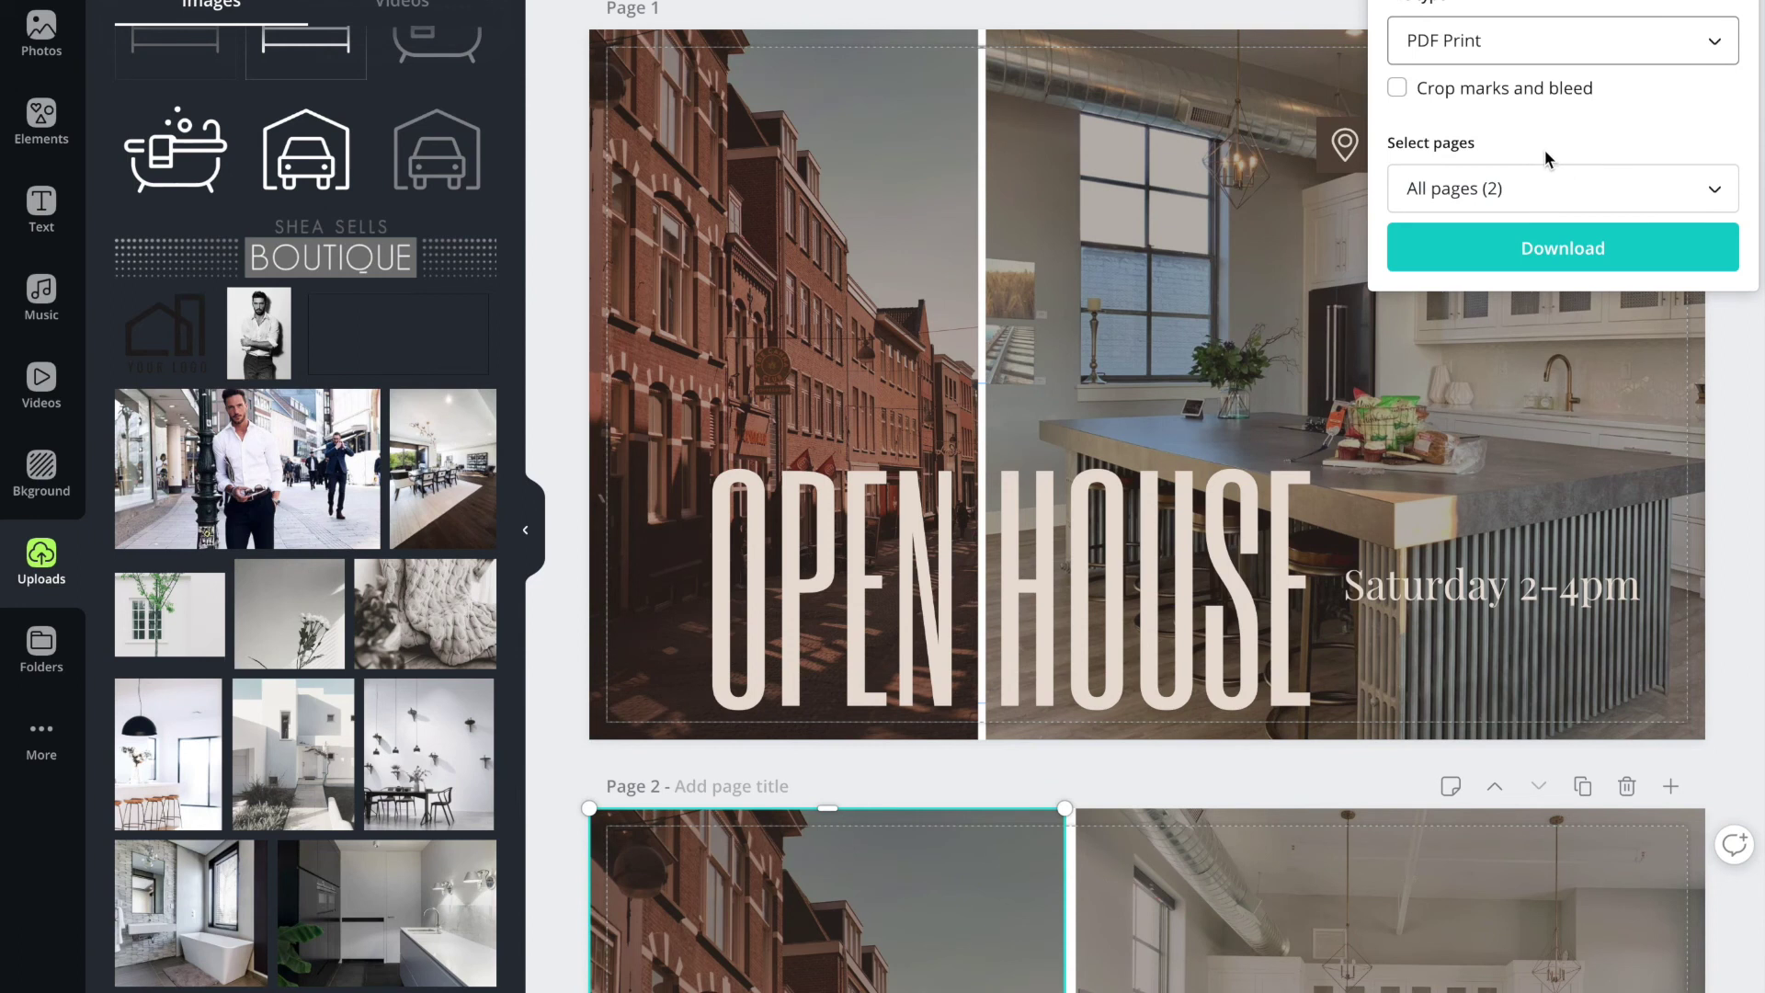
pyautogui.click(1399, 91)
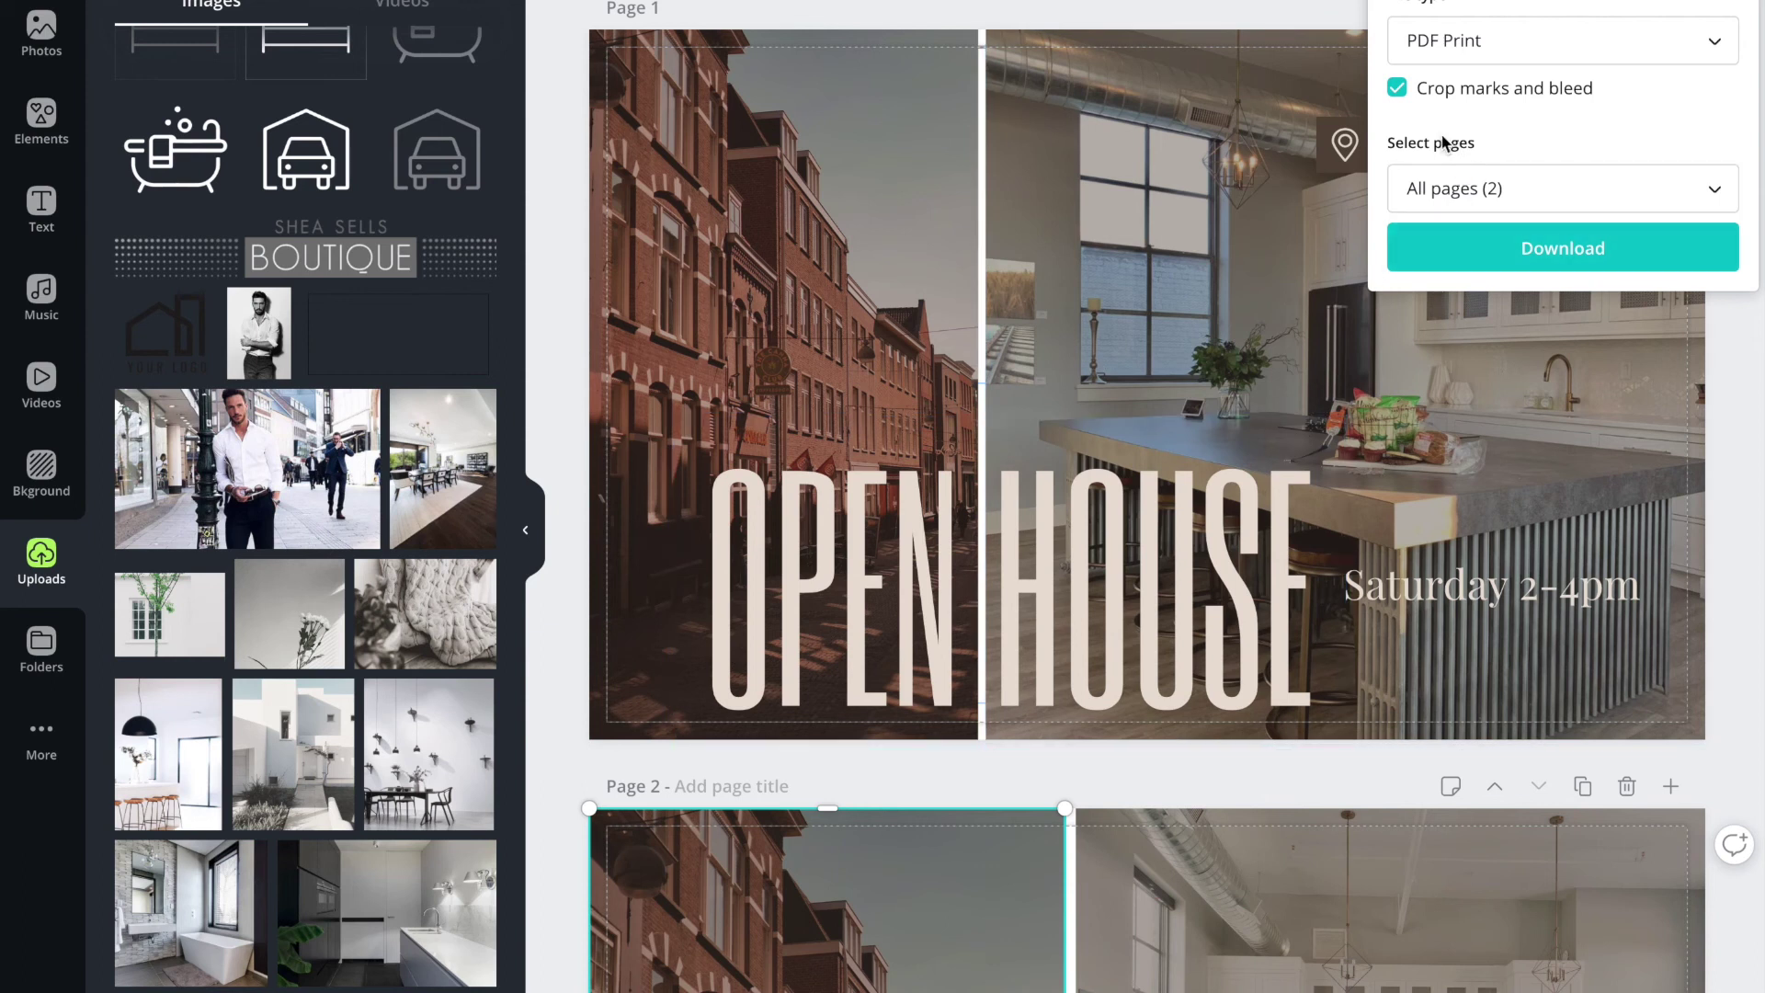
pyautogui.click(1398, 90)
pyautogui.click(1536, 251)
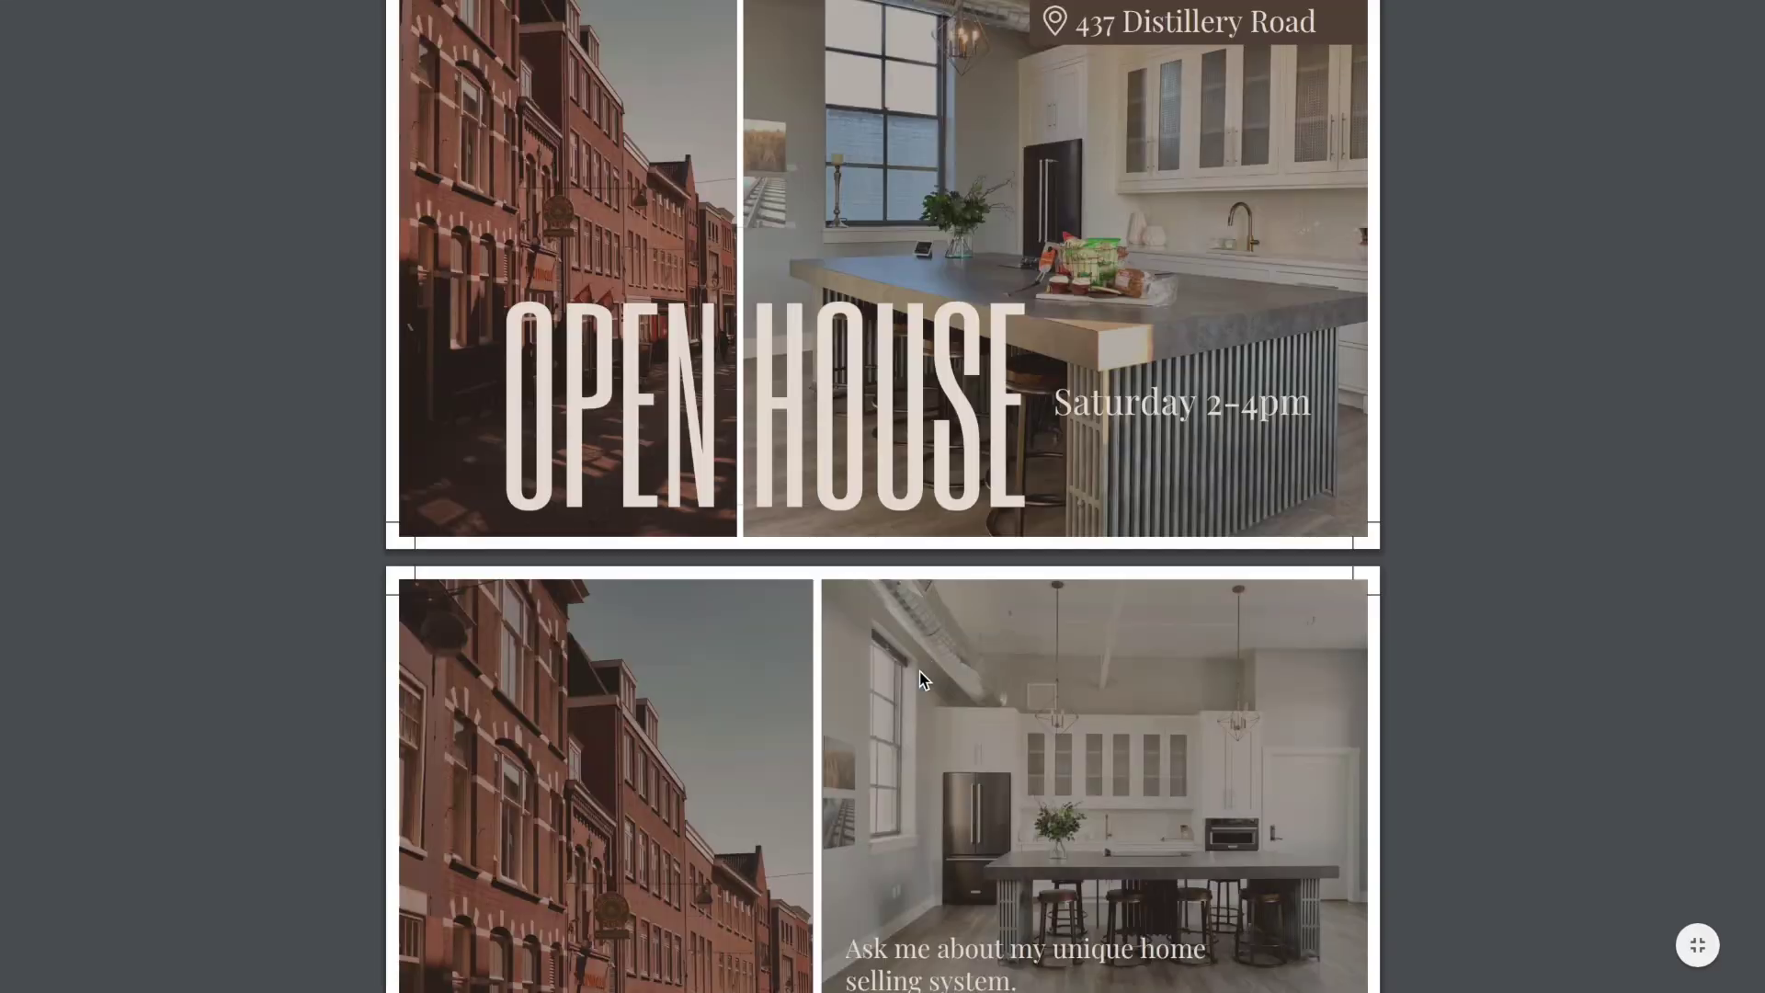
# Examine the crop marks and bleed on both pages of the exported PDF.
pyautogui.scroll(-1, 963, 664)
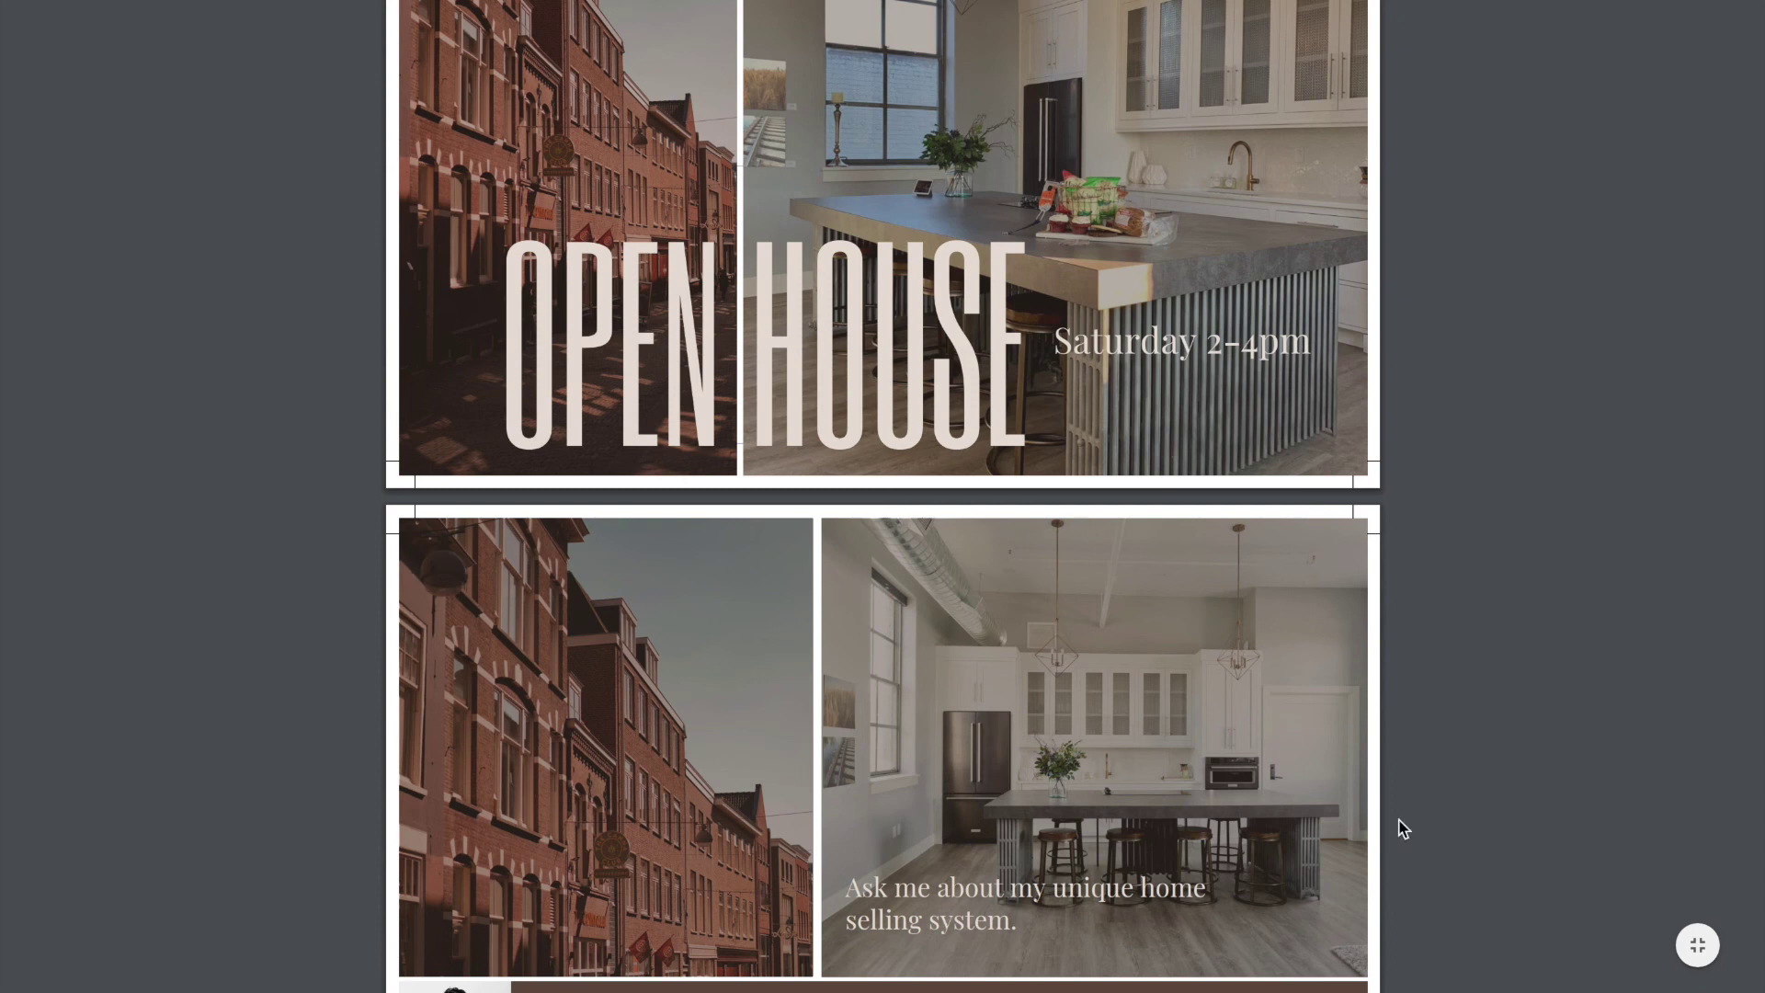
pyautogui.scroll(1, 1370, 506)
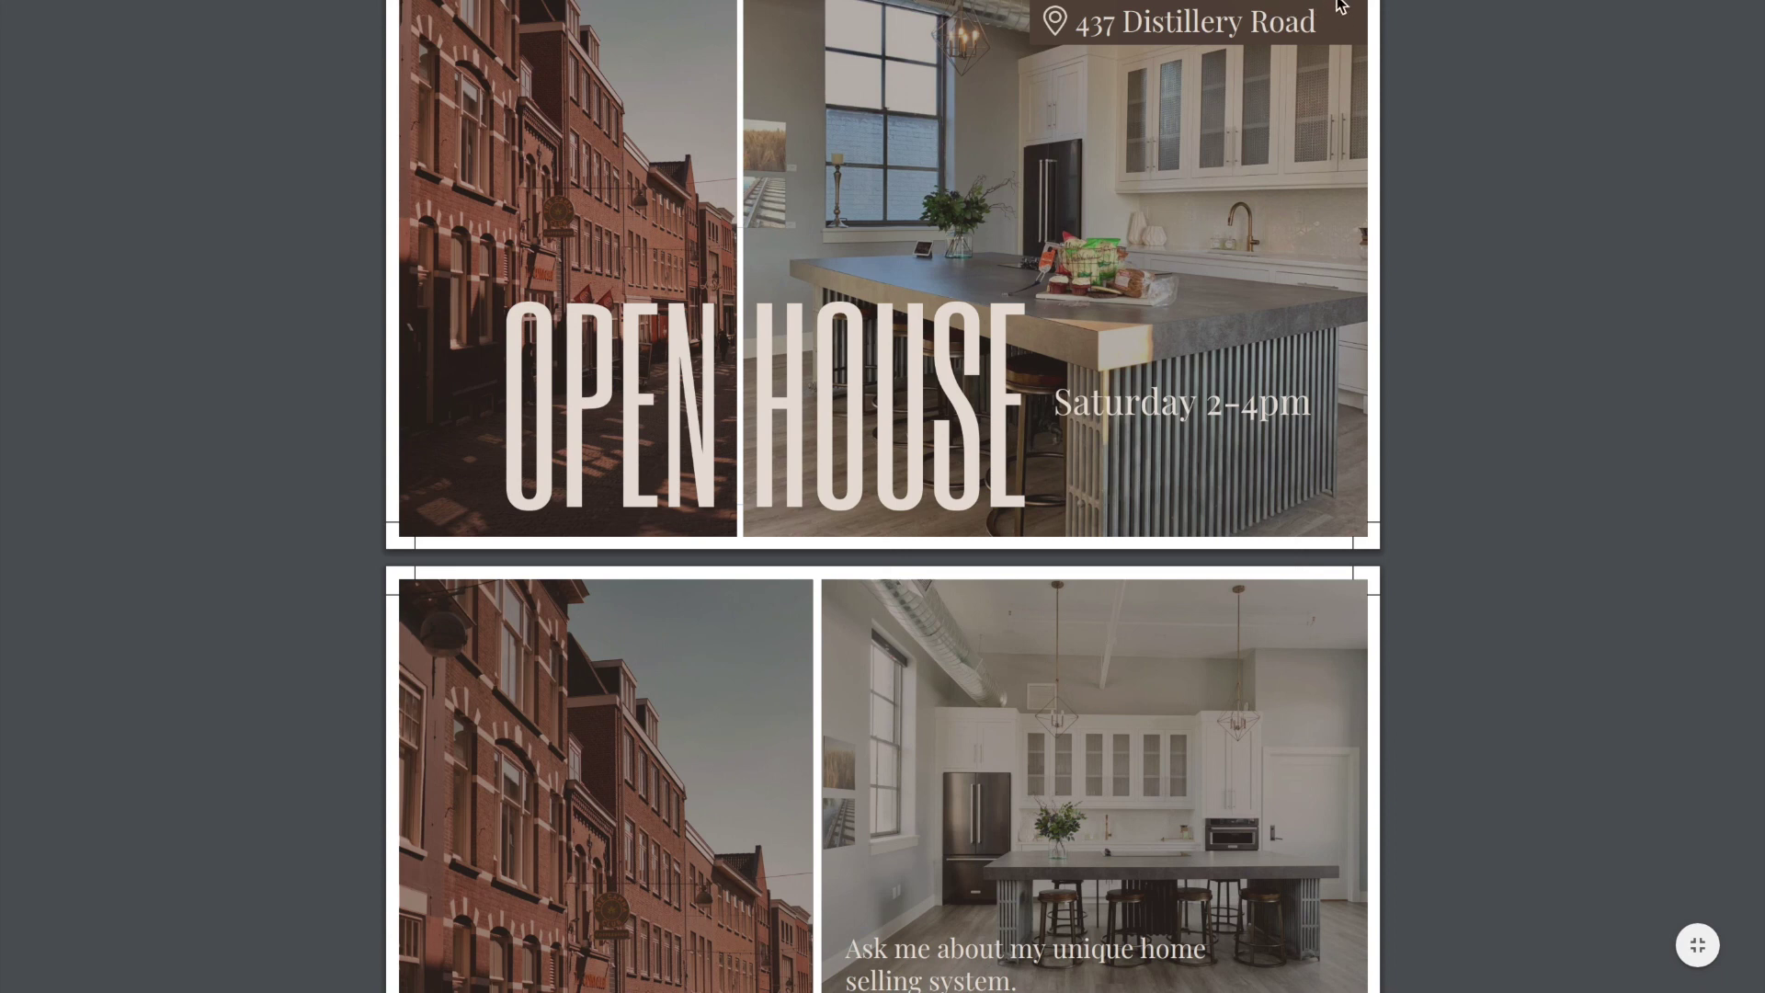
pyautogui.scroll(-1, 1311, 433)
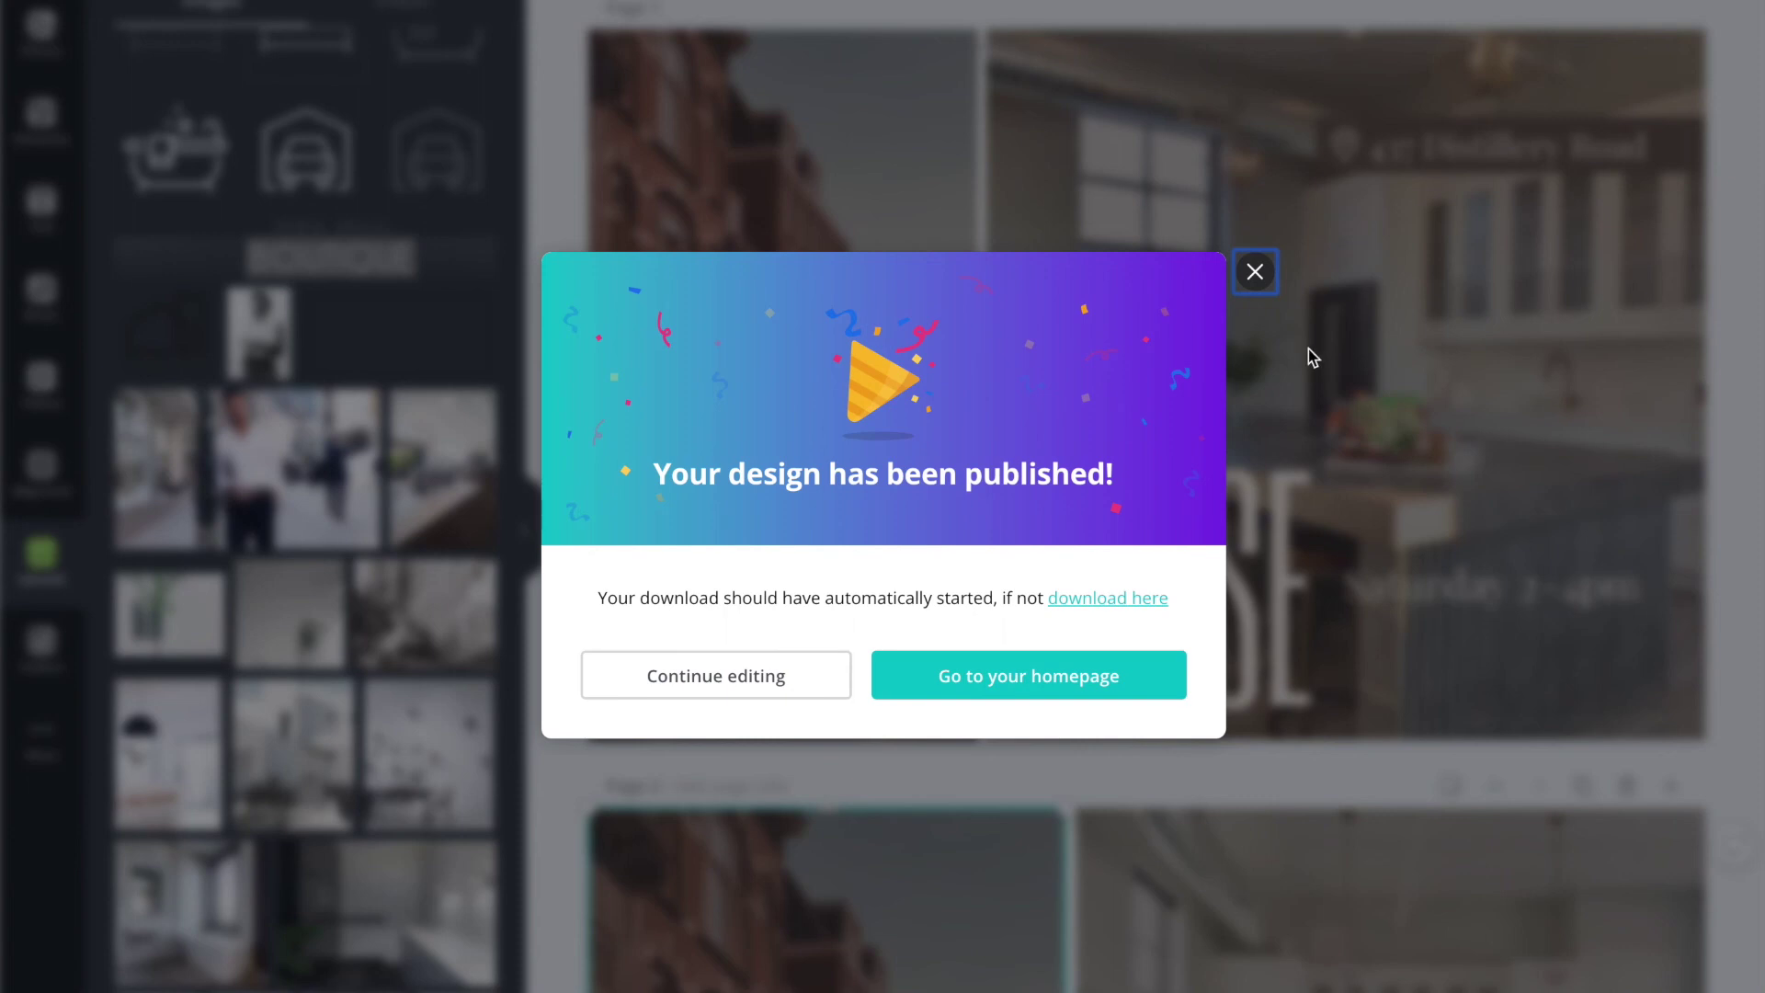
# Dismiss the published-design message and the download options, and look over both postcard pages in the editor.
pyautogui.click(1255, 271)
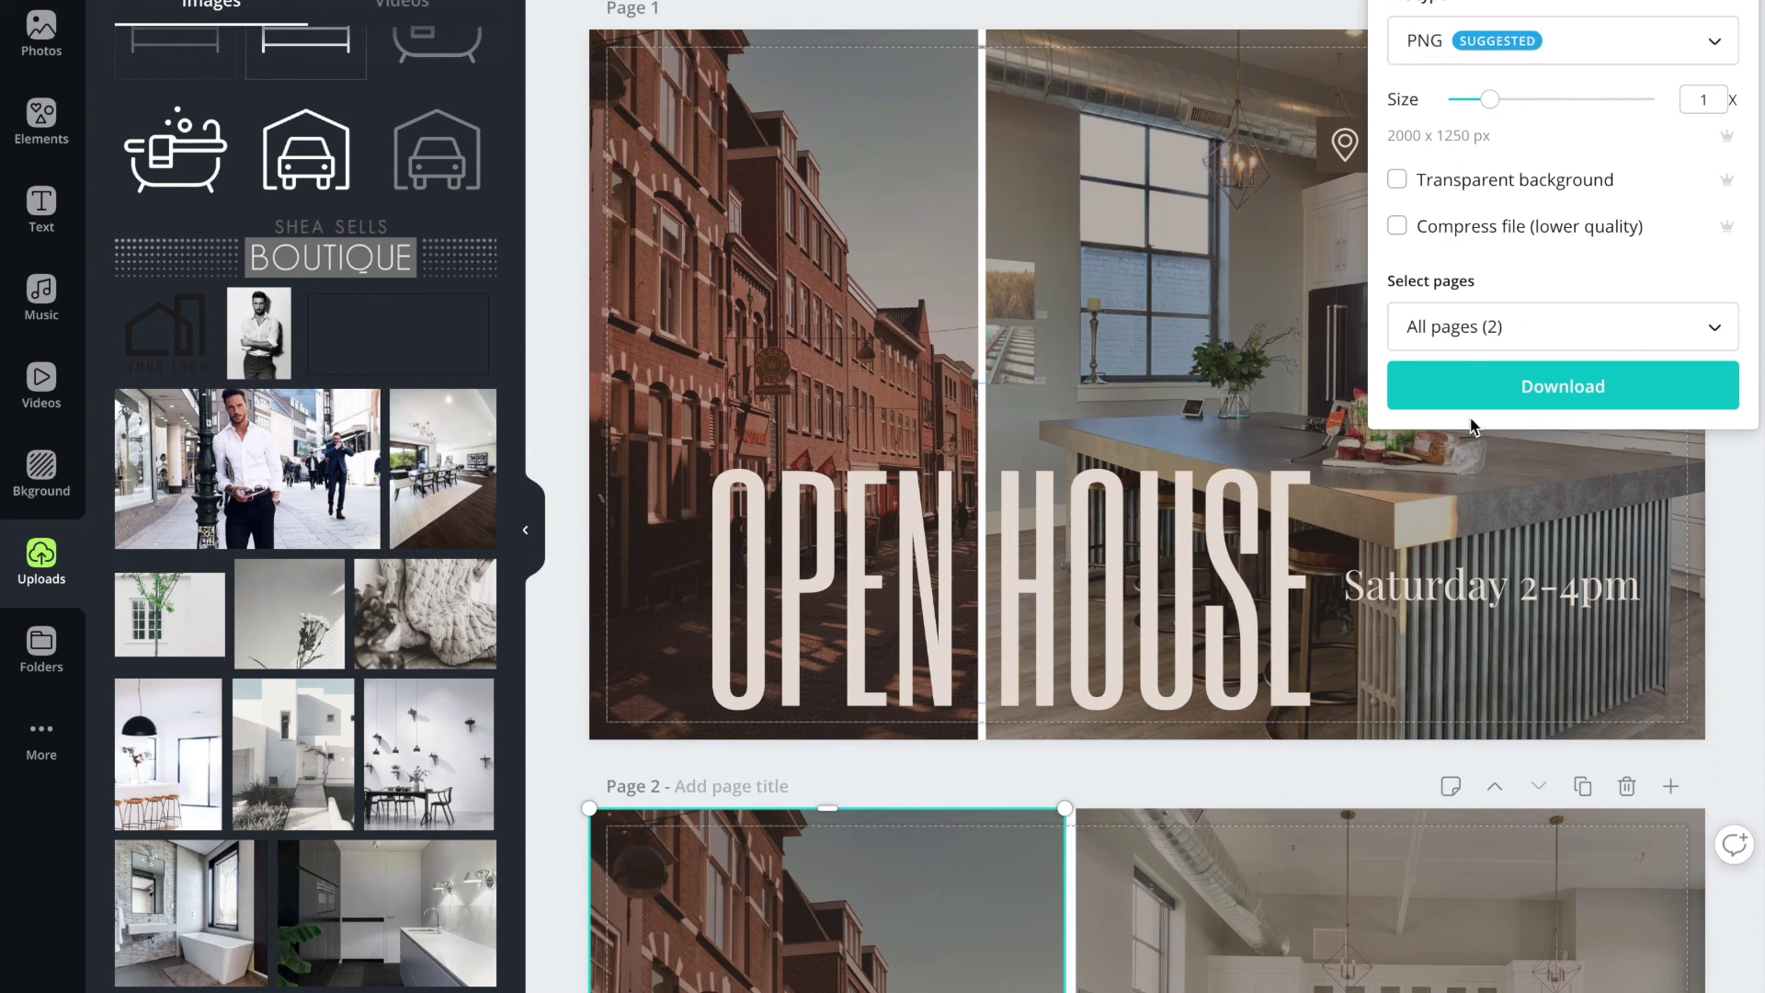
pyautogui.click(1161, 5)
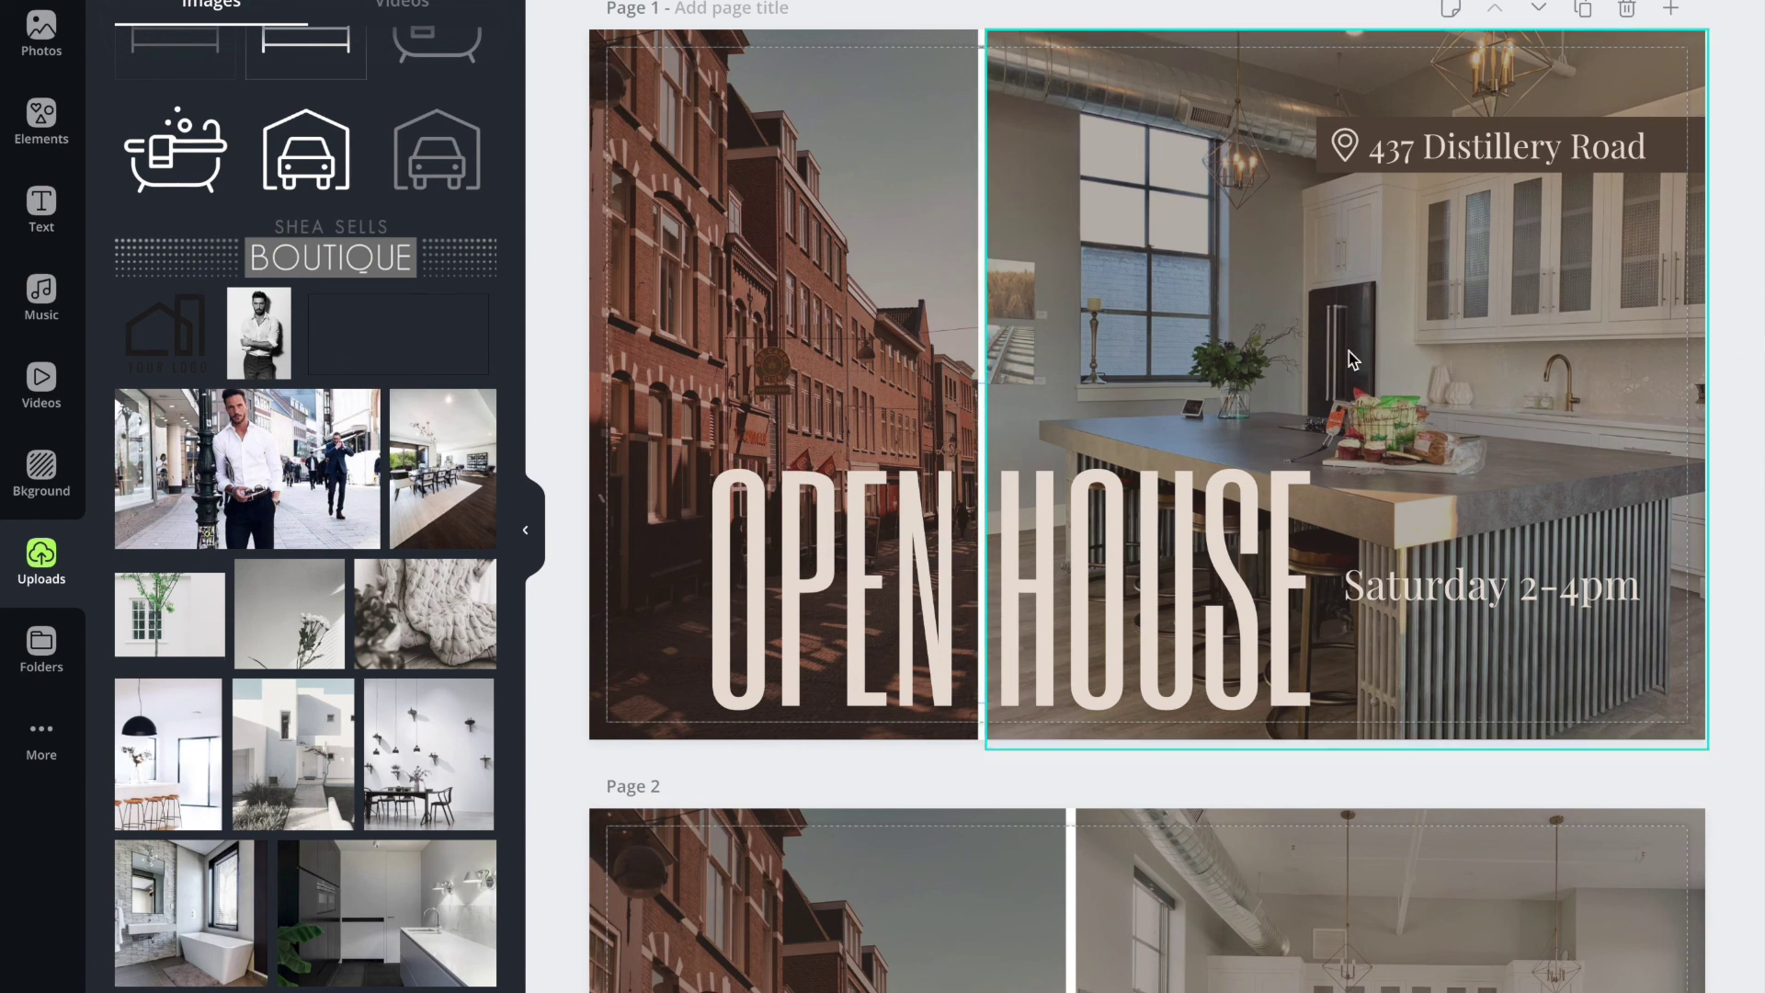
pyautogui.scroll(-3, 1210, 328)
pyautogui.scroll(-3, 1210, 323)
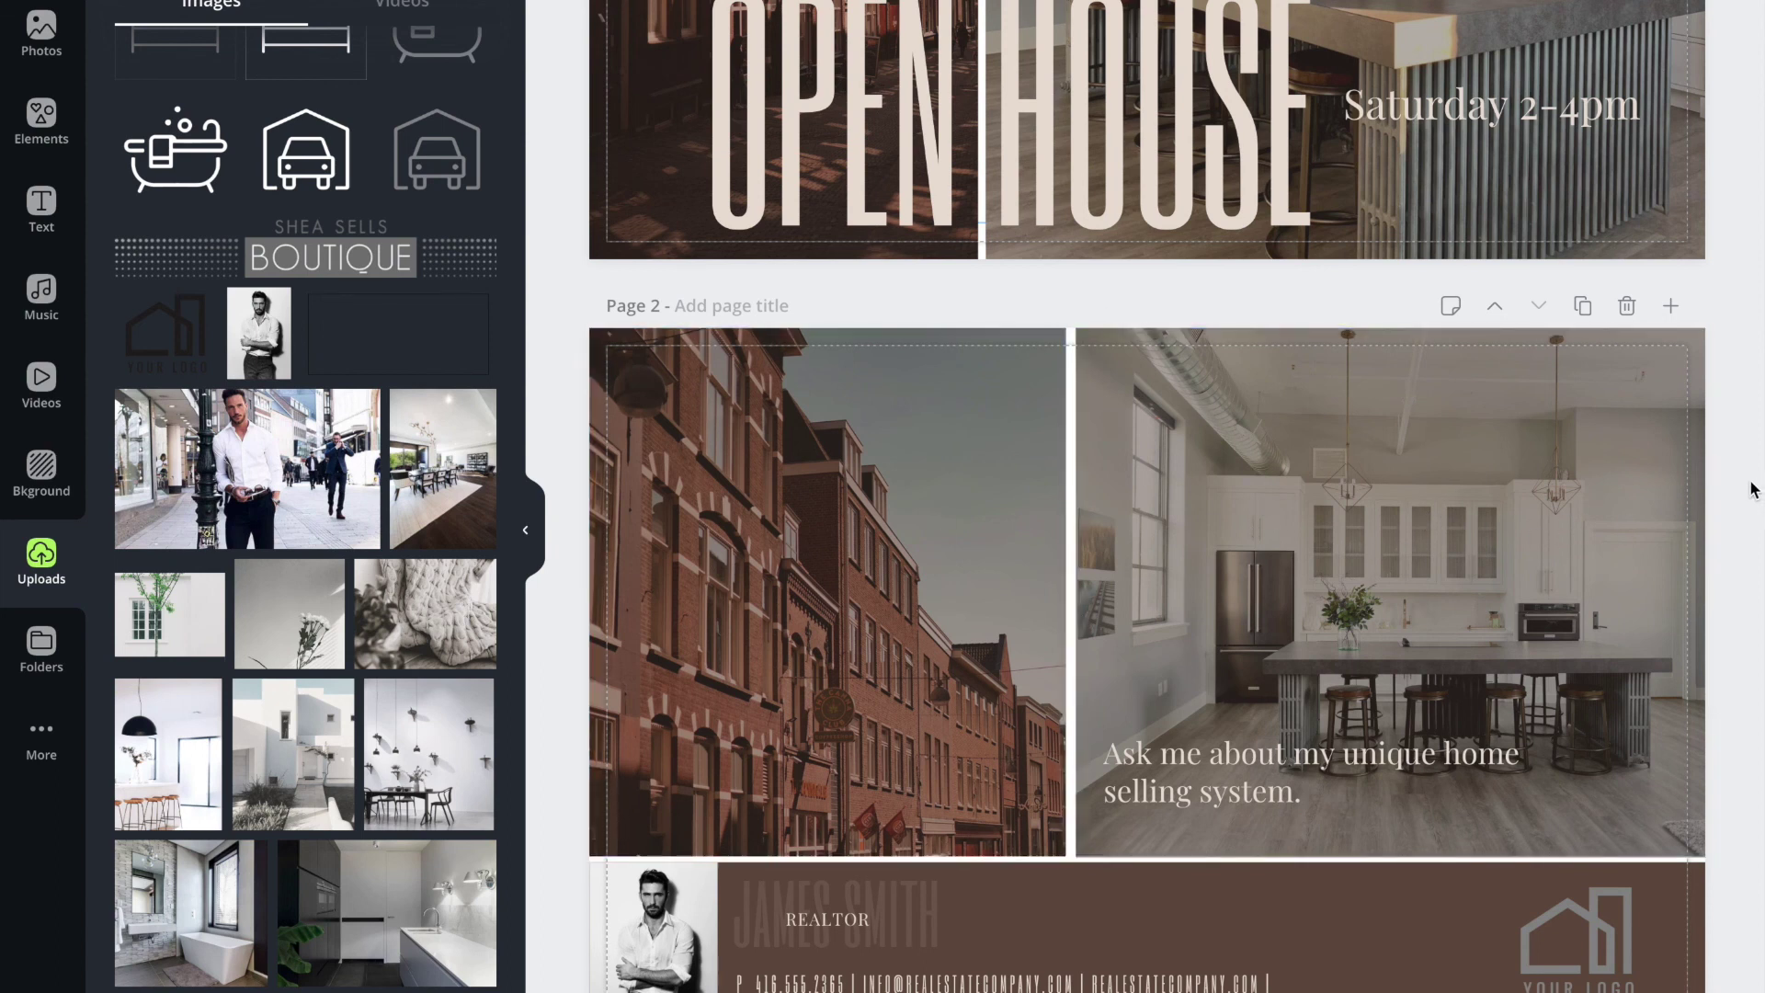
pyautogui.scroll(5, 1287, 367)
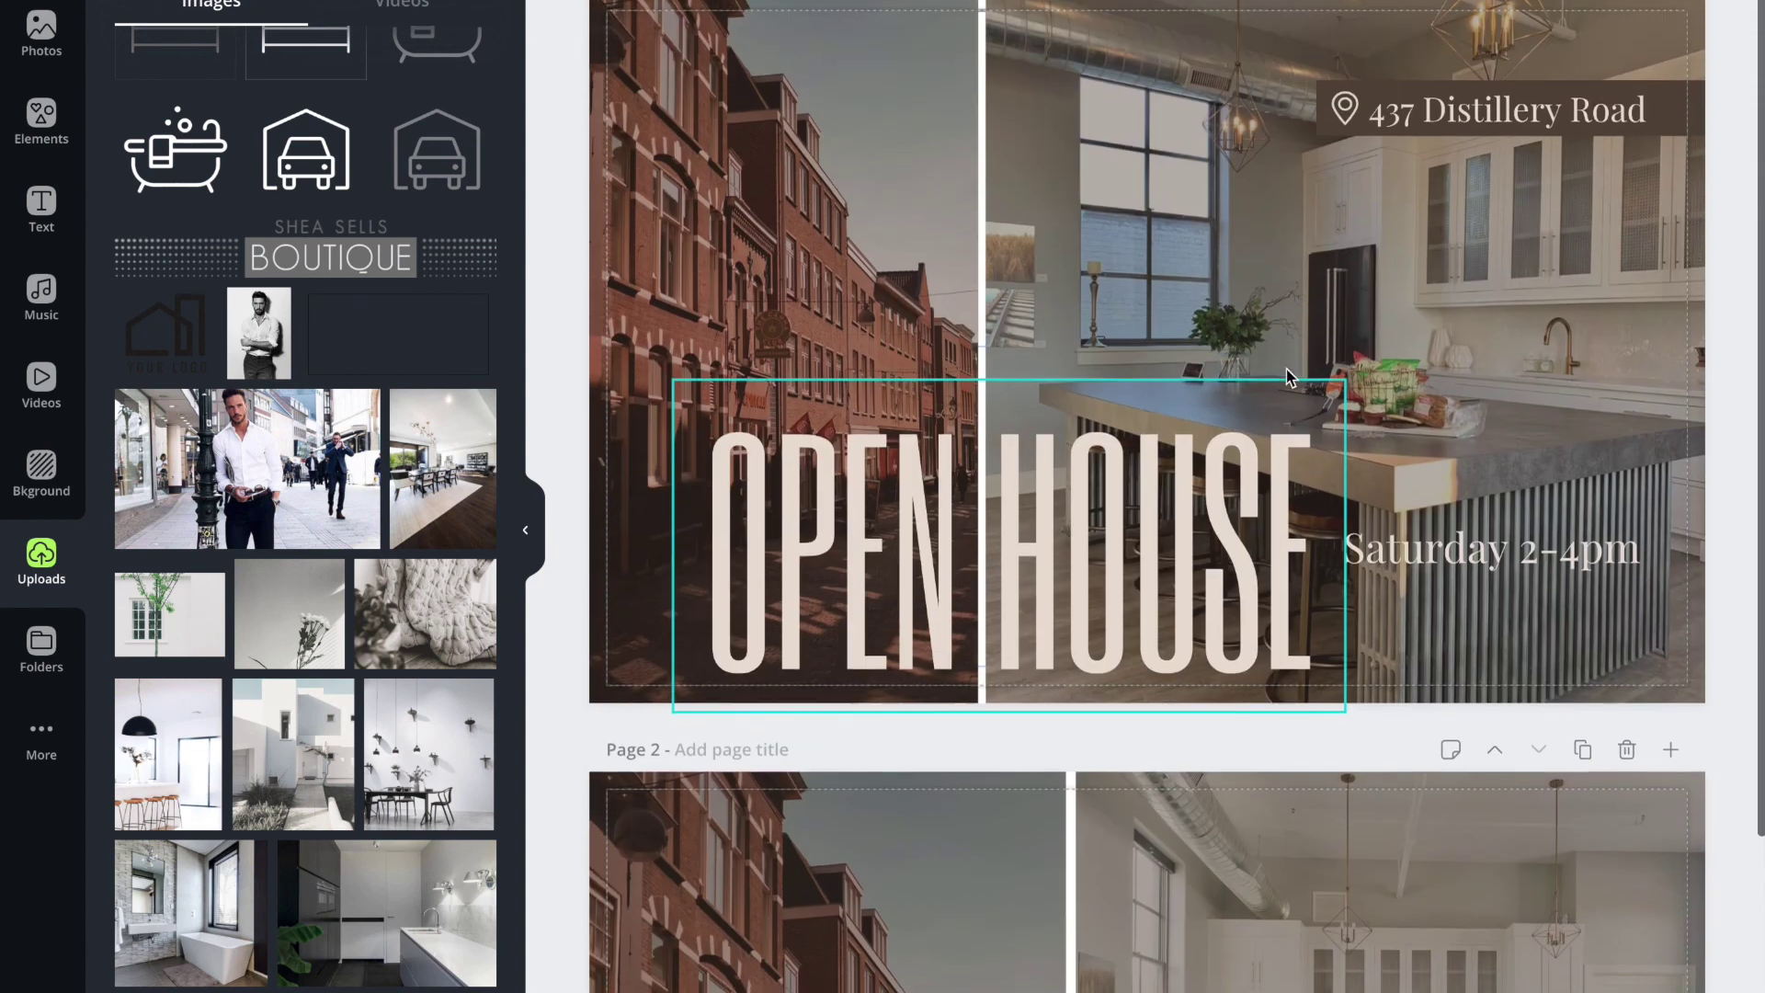